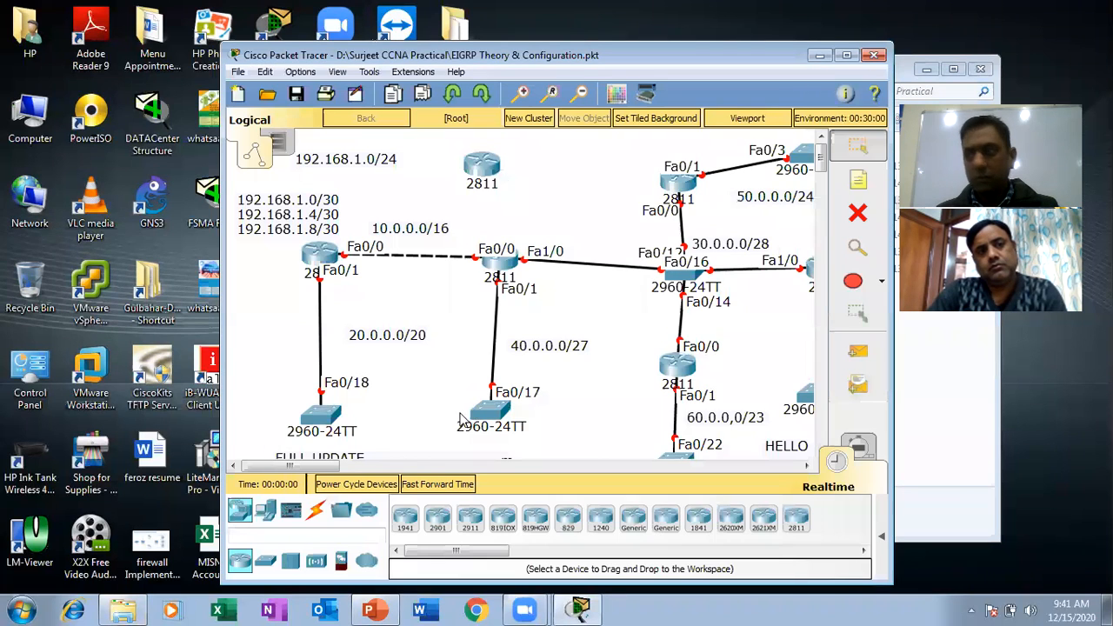
# Look over the EIGRP Theory & Configuration topology in a maximized window, and close the file without saving.
pyautogui.click(847, 56)
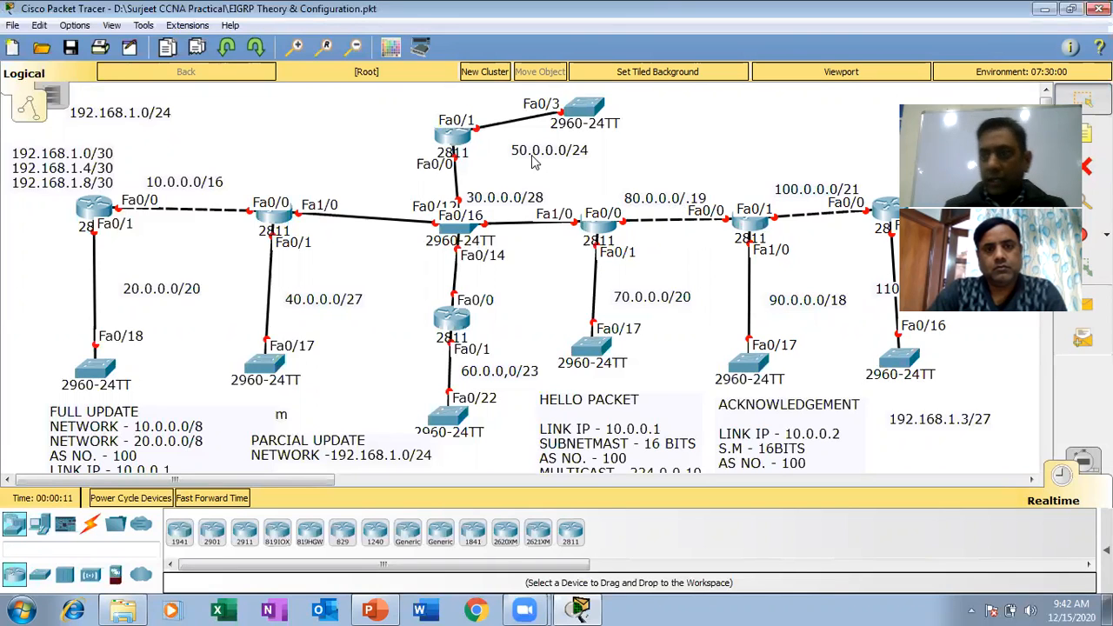
pyautogui.moveTo(287, 217); pyautogui.dragTo(282, 219)
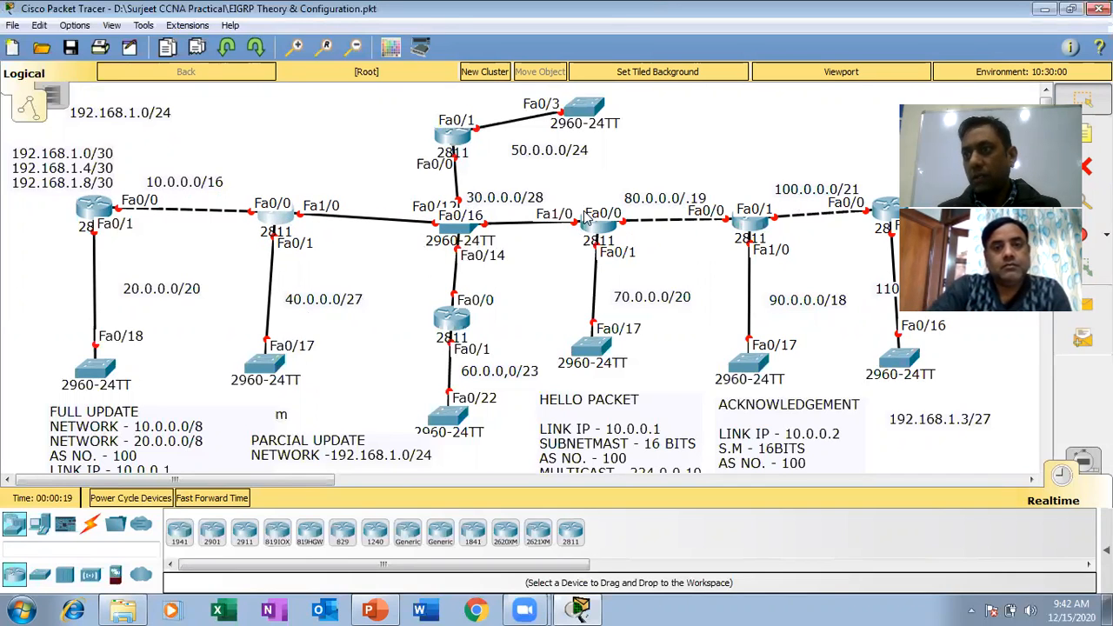
pyautogui.click(1099, 9)
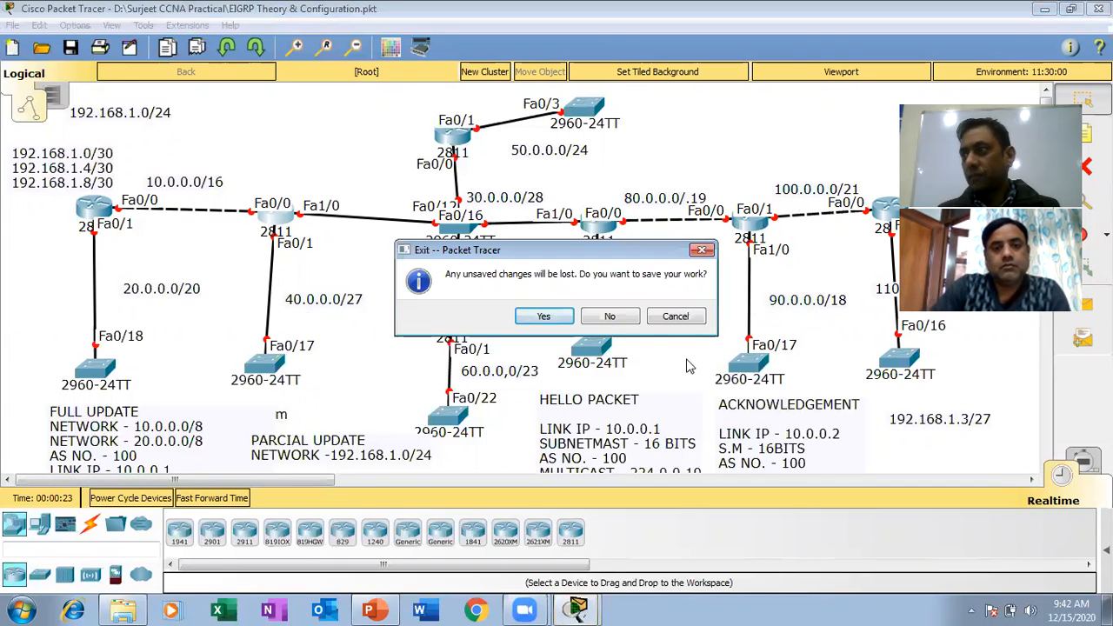
pyautogui.click(610, 318)
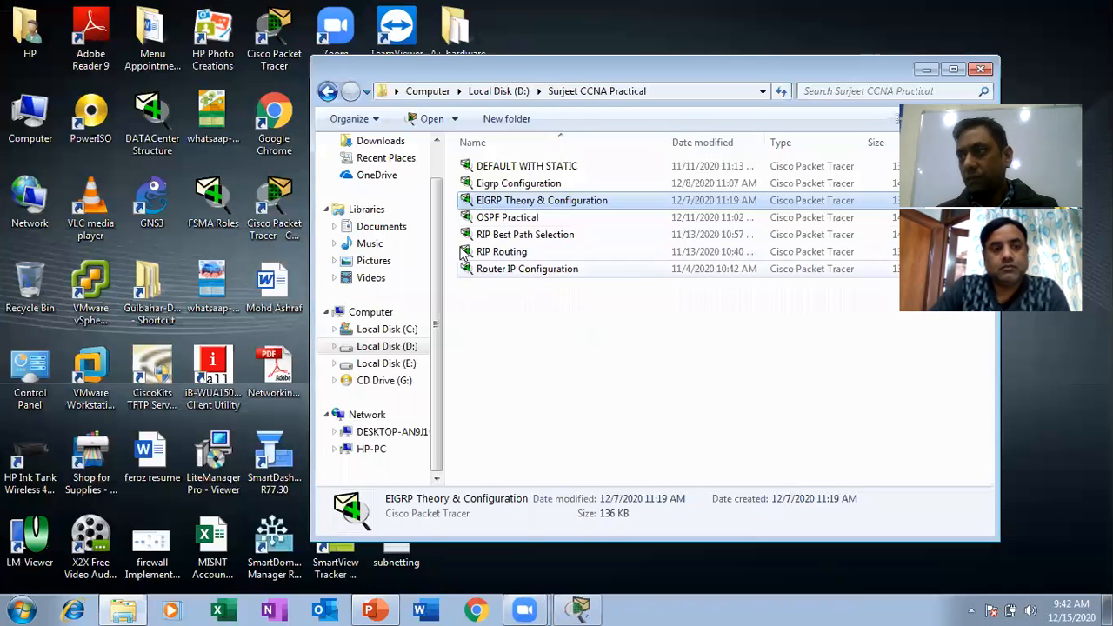
# Open the OSPF Practical file and maximize its window to show the three OSPF areas.
pyautogui.doubleClick(520, 218)
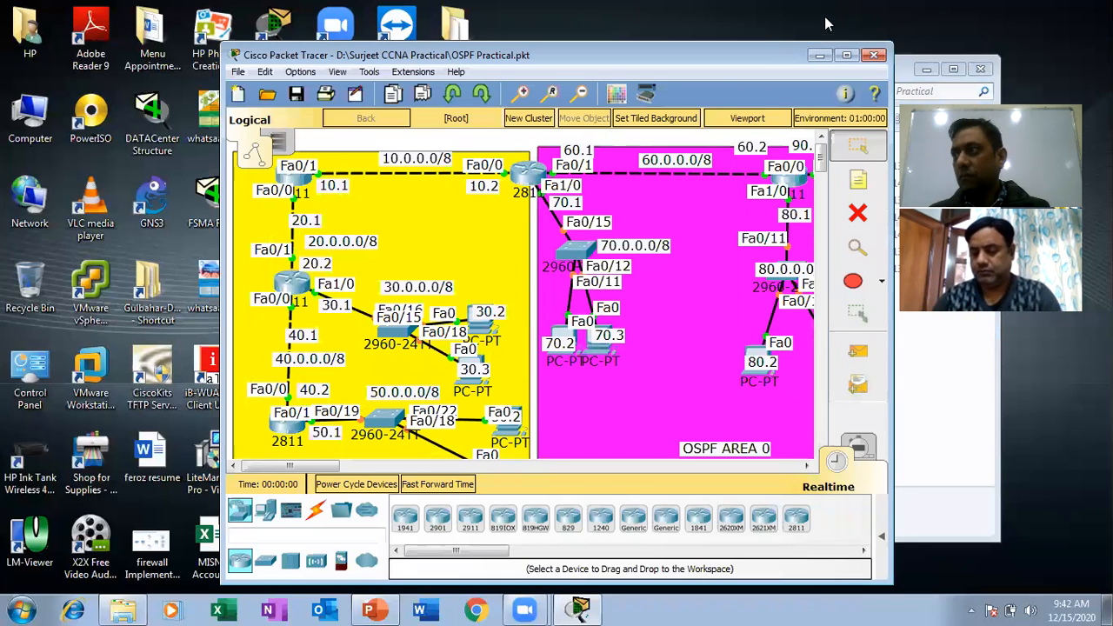
pyautogui.click(848, 55)
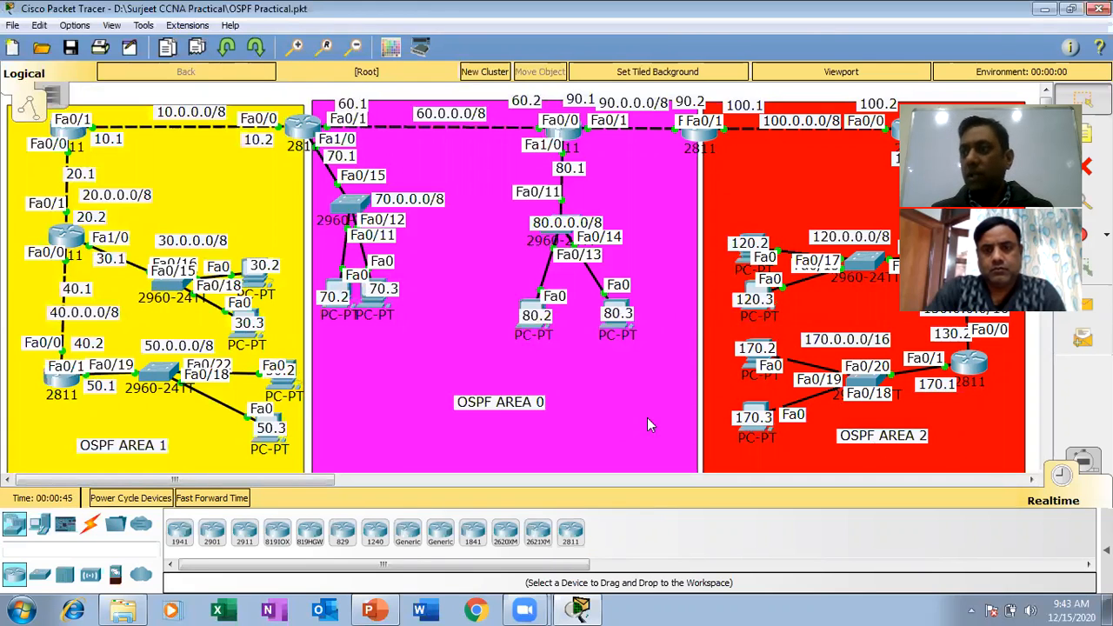
pyautogui.click(615, 414)
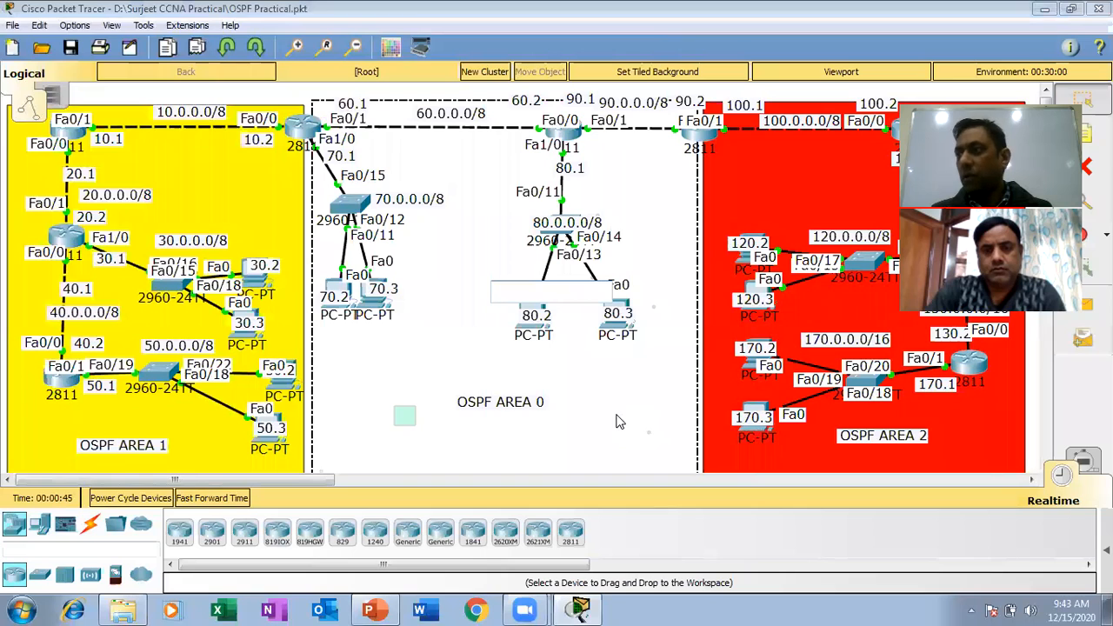
pyautogui.click(765, 463)
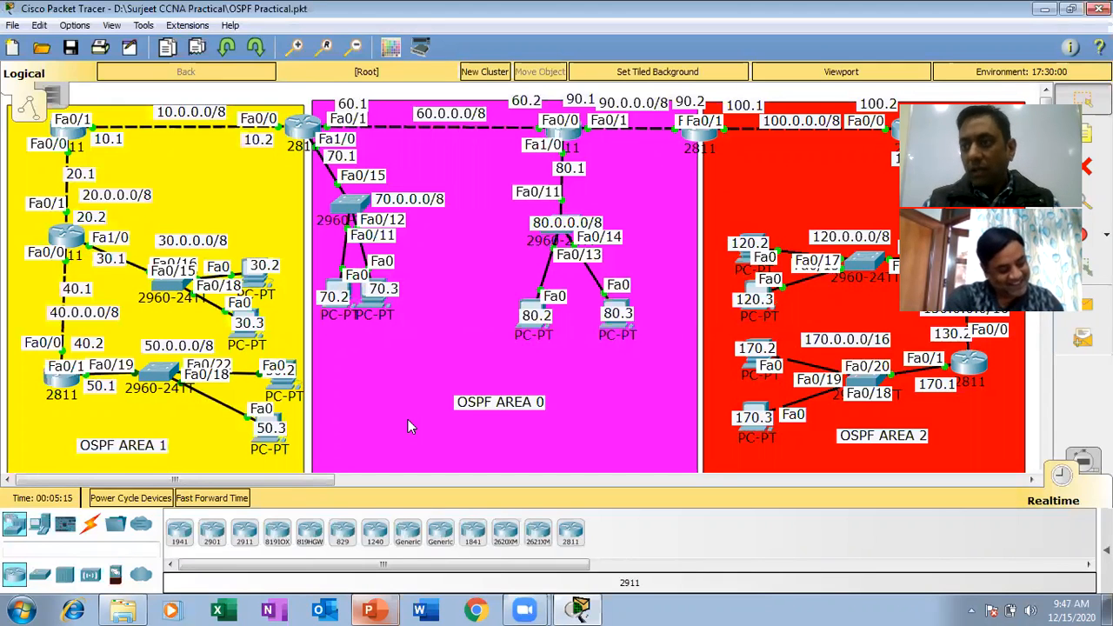
# Consult the Standard ACL placement slide in PowerPoint and compare it with PC 50.2 in OSPF Area 1.
pyautogui.click(381, 609)
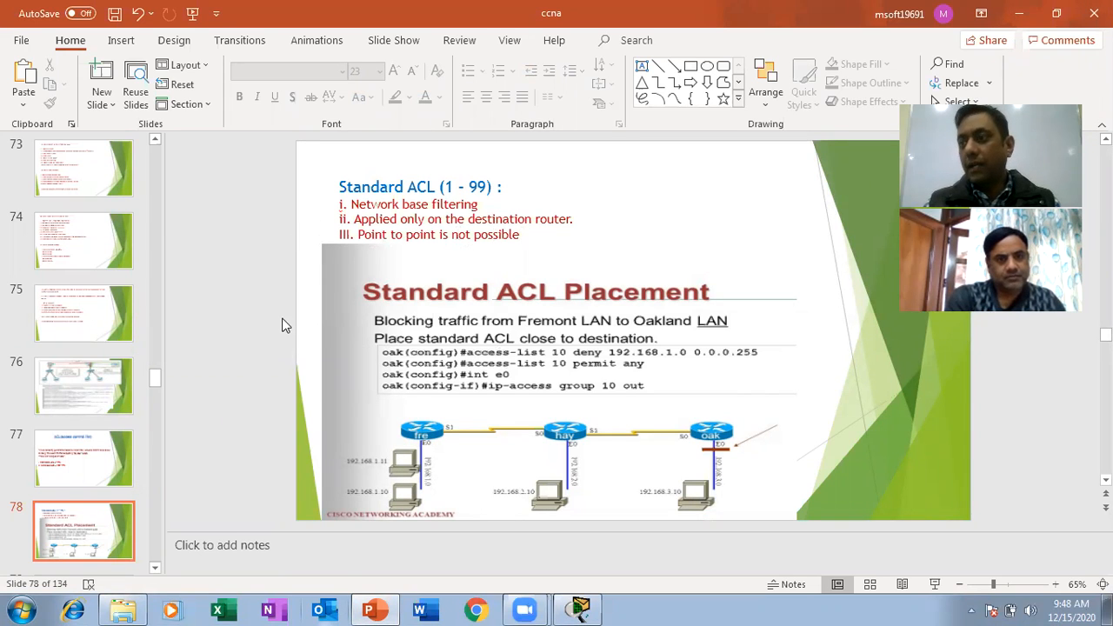
pyautogui.click(381, 609)
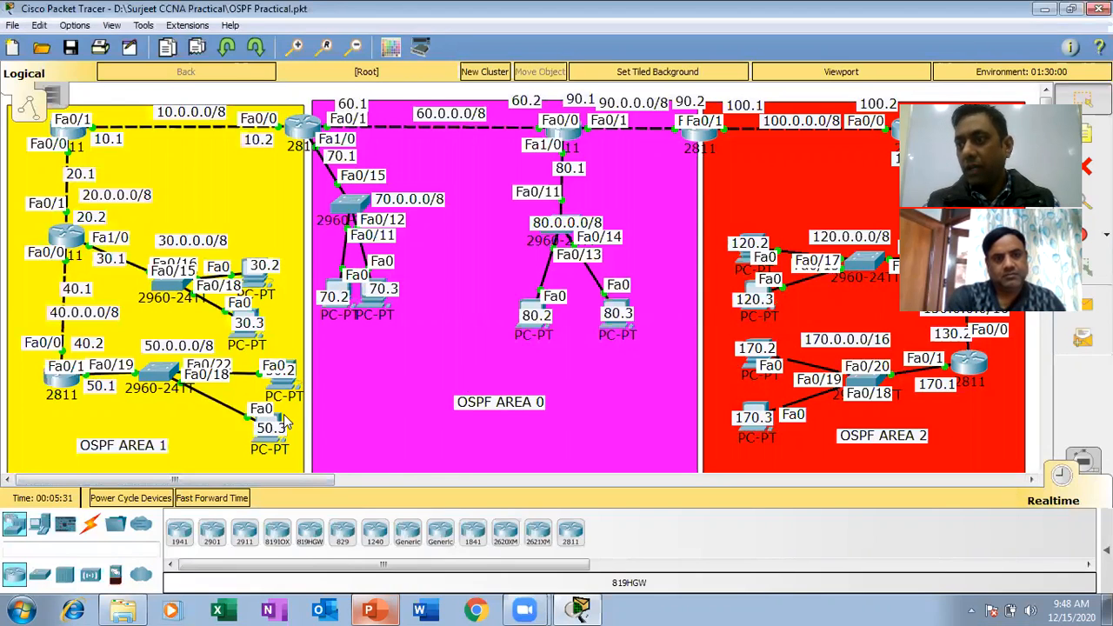
pyautogui.moveTo(279, 378); pyautogui.dragTo(281, 387)
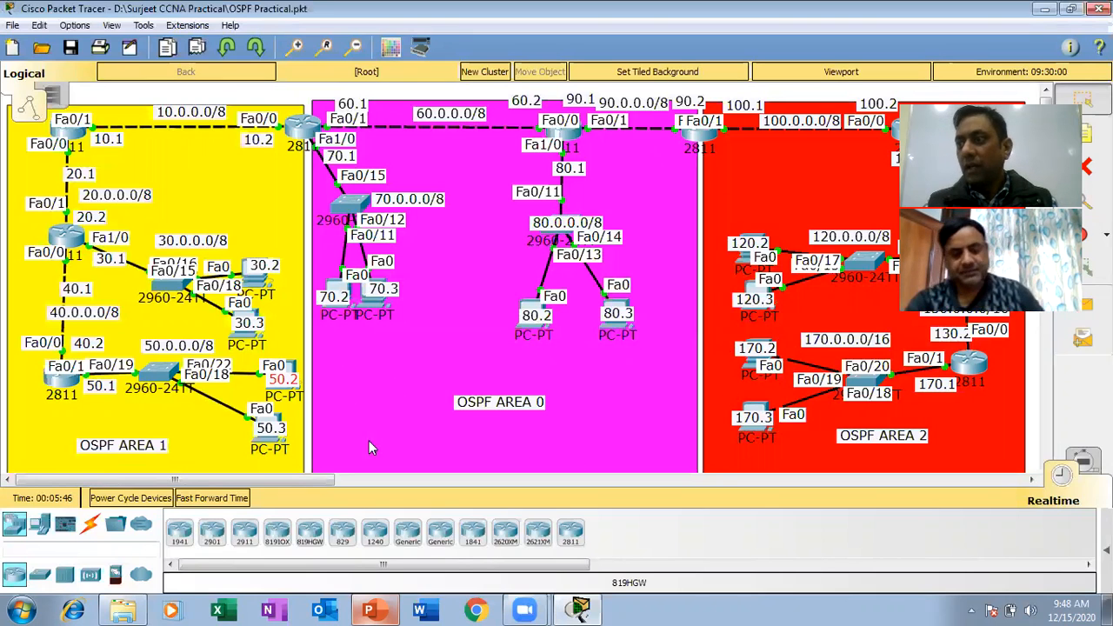
pyautogui.click(372, 610)
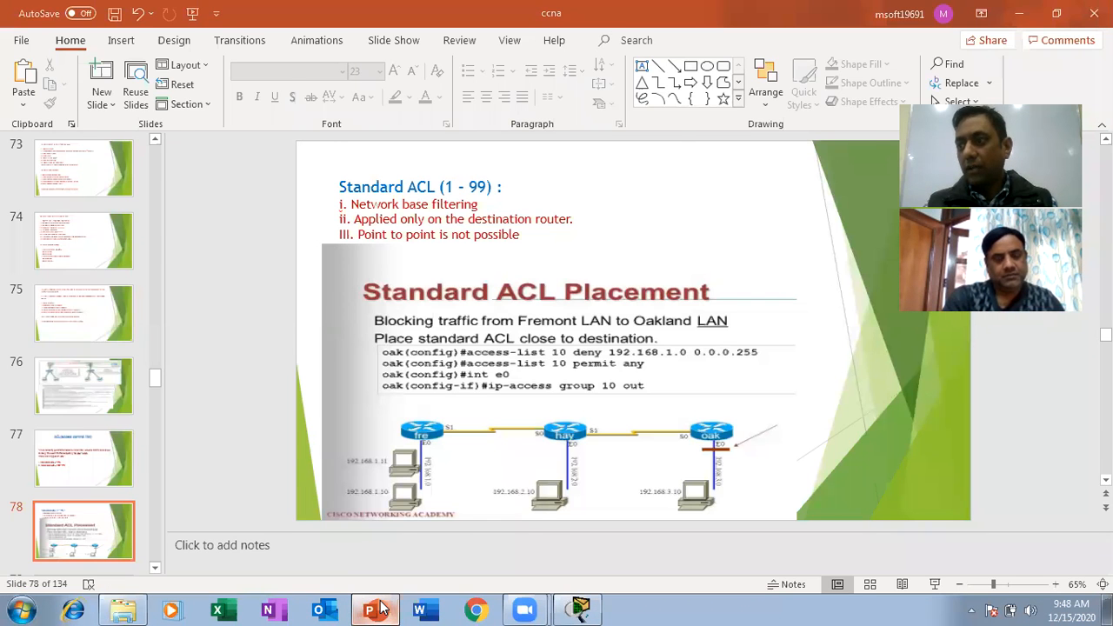
pyautogui.click(380, 608)
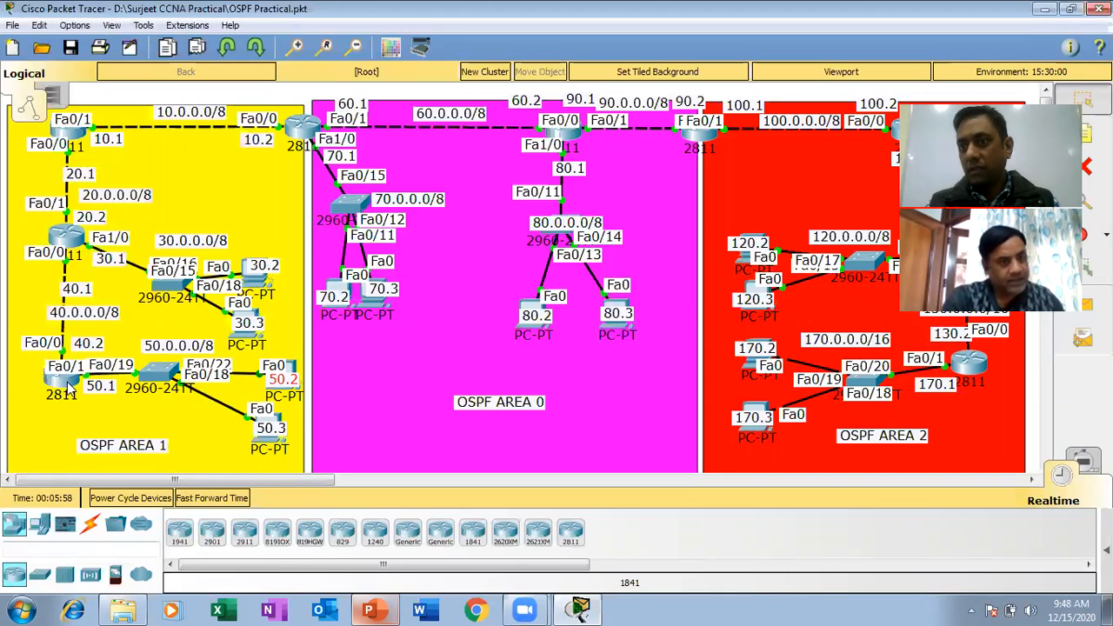
# Open the command line of the 2811 router with address 50.1 in OSPF Area 1 and maximize its window.
pyautogui.click(67, 428)
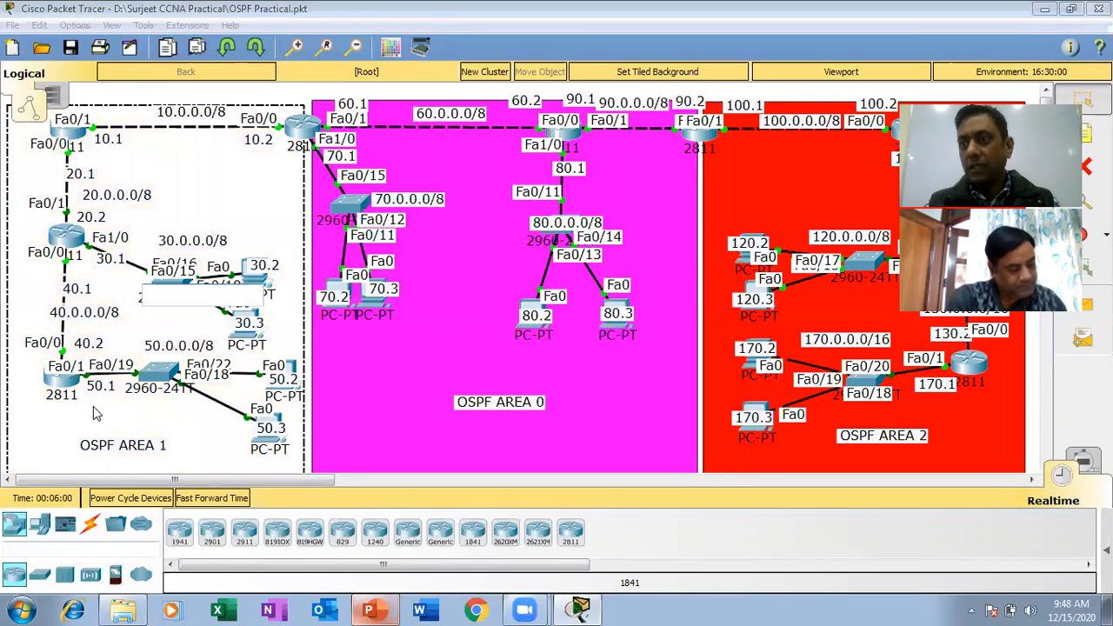
pyautogui.click(349, 399)
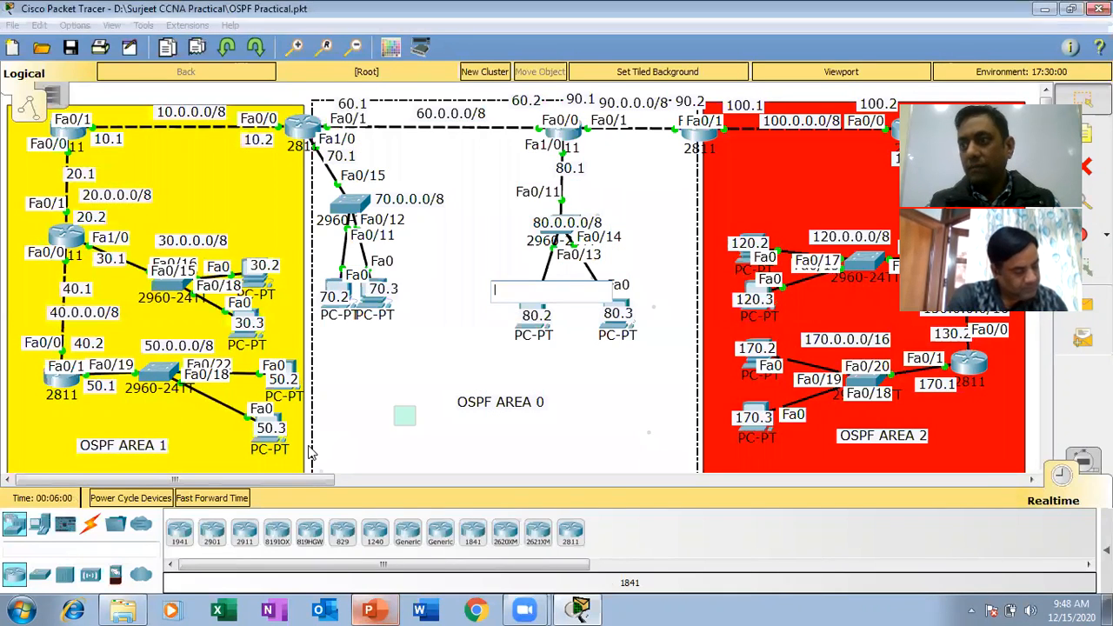
pyautogui.click(73, 391)
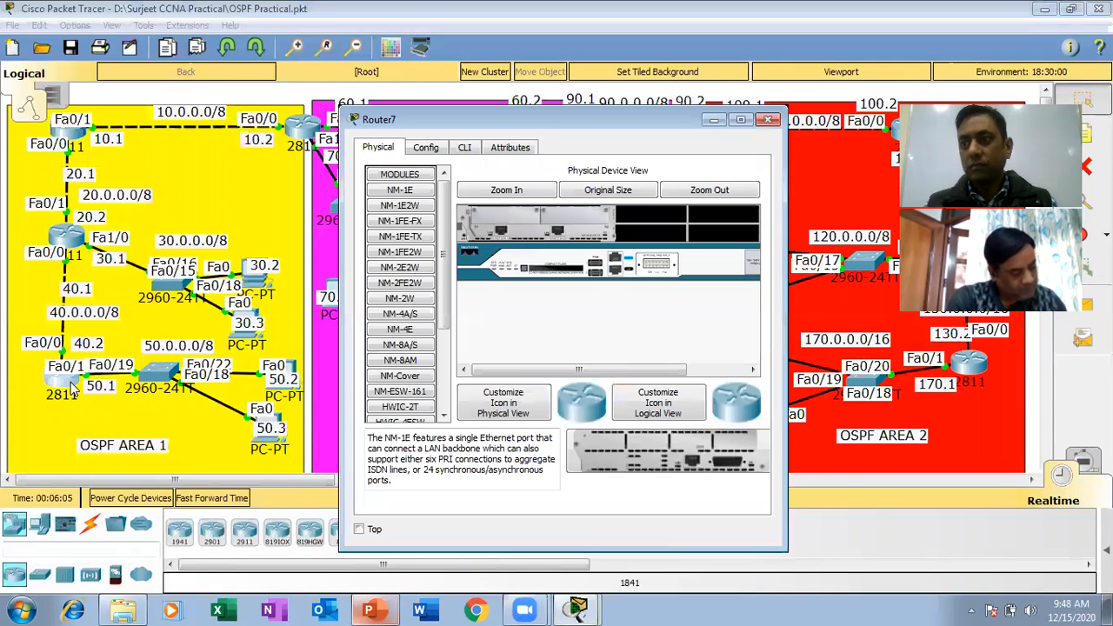
pyautogui.click(465, 147)
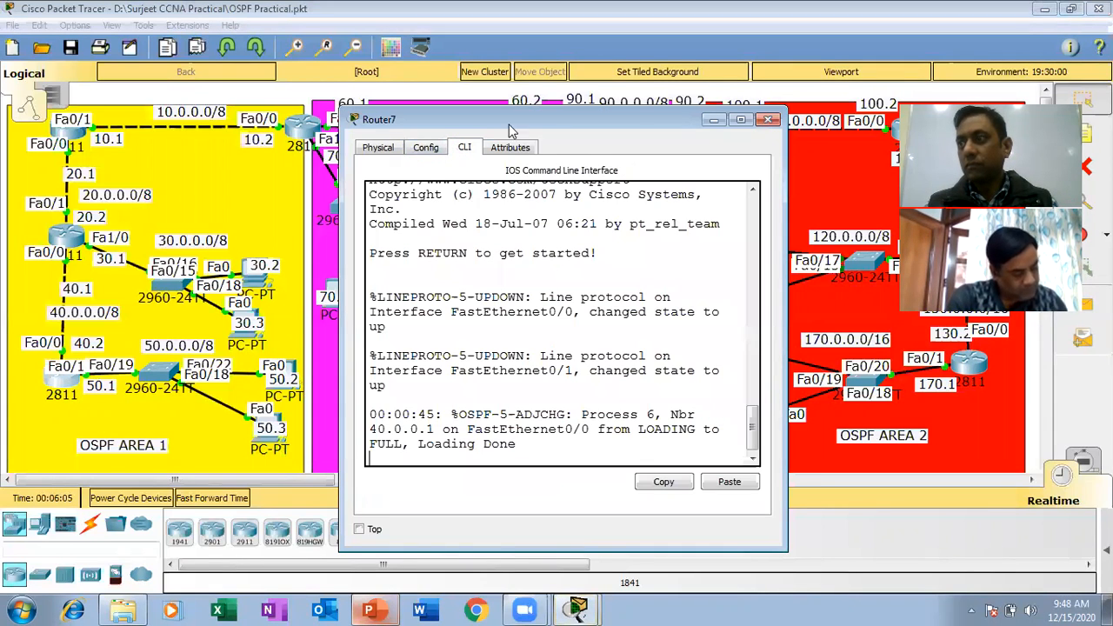
pyautogui.click(741, 119)
# Start the R6 console session and enter global configuration mode with en and config t.
pyautogui.press('Return')
pyautogui.press('Return')
pyautogui.press('Return')
pyautogui.press('Return')
pyautogui.press('Return')
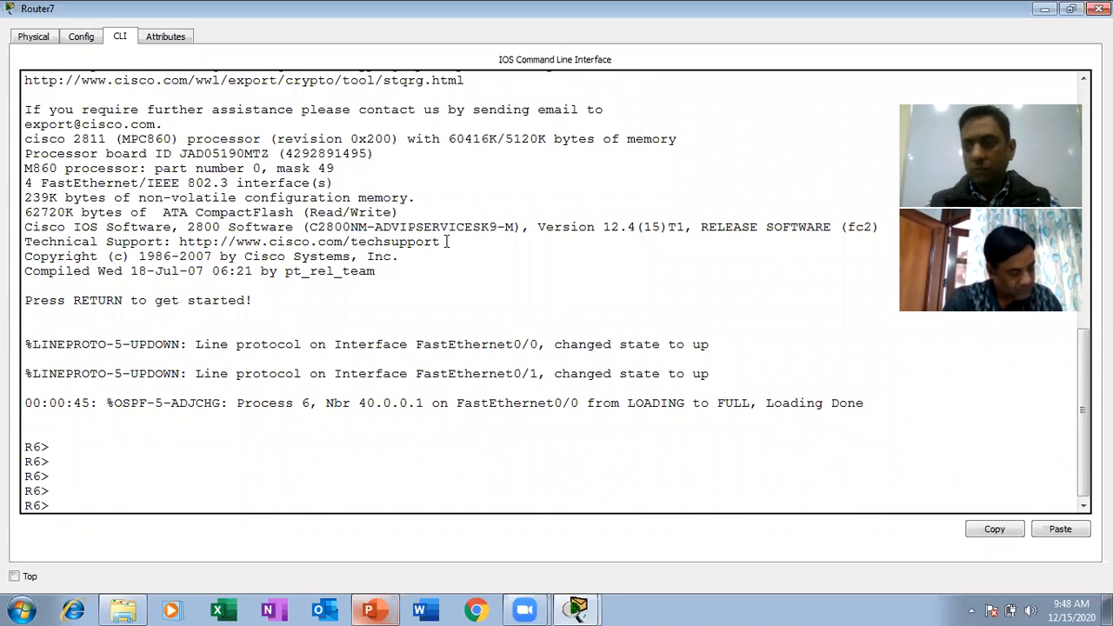
pyautogui.press('Return')
pyautogui.write('en')
pyautogui.press('Return')
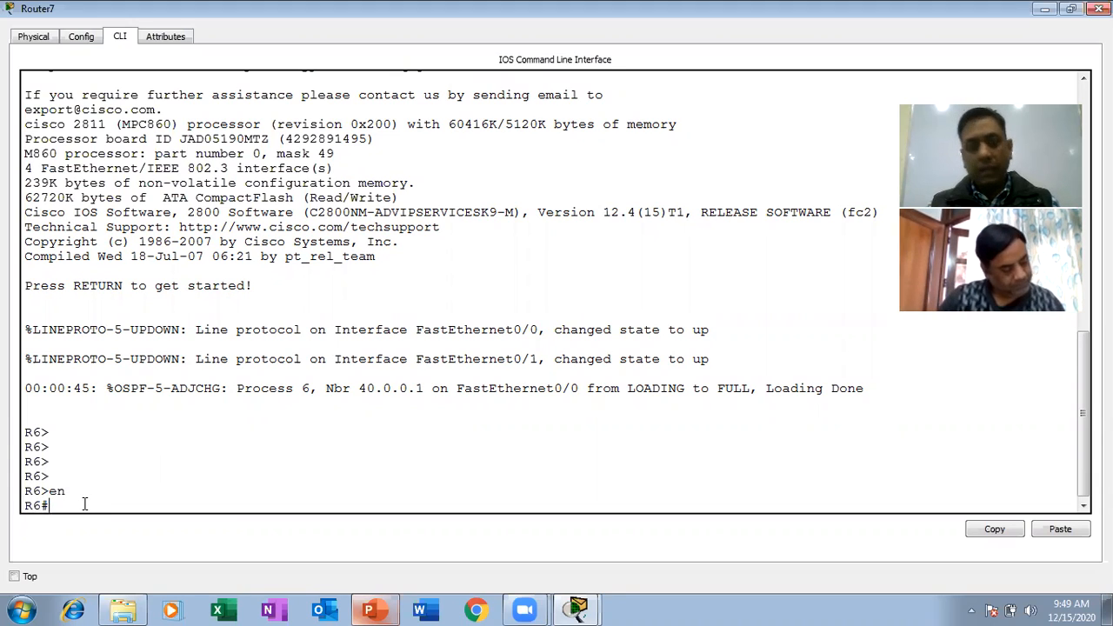
pyautogui.write('fig')
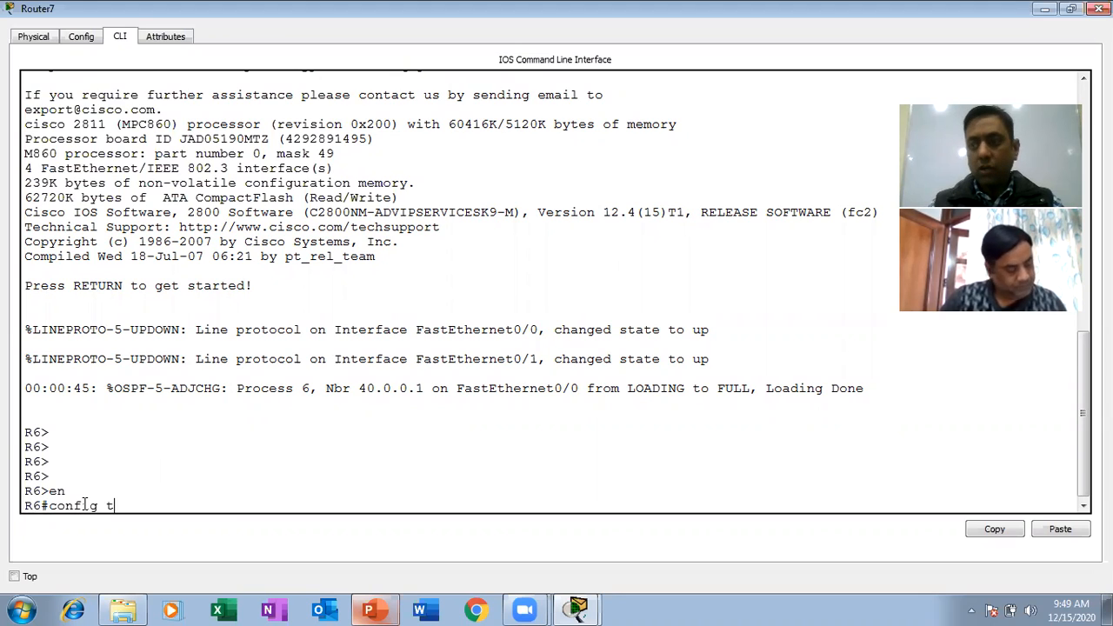
pyautogui.write(' t')
pyautogui.press('Return')
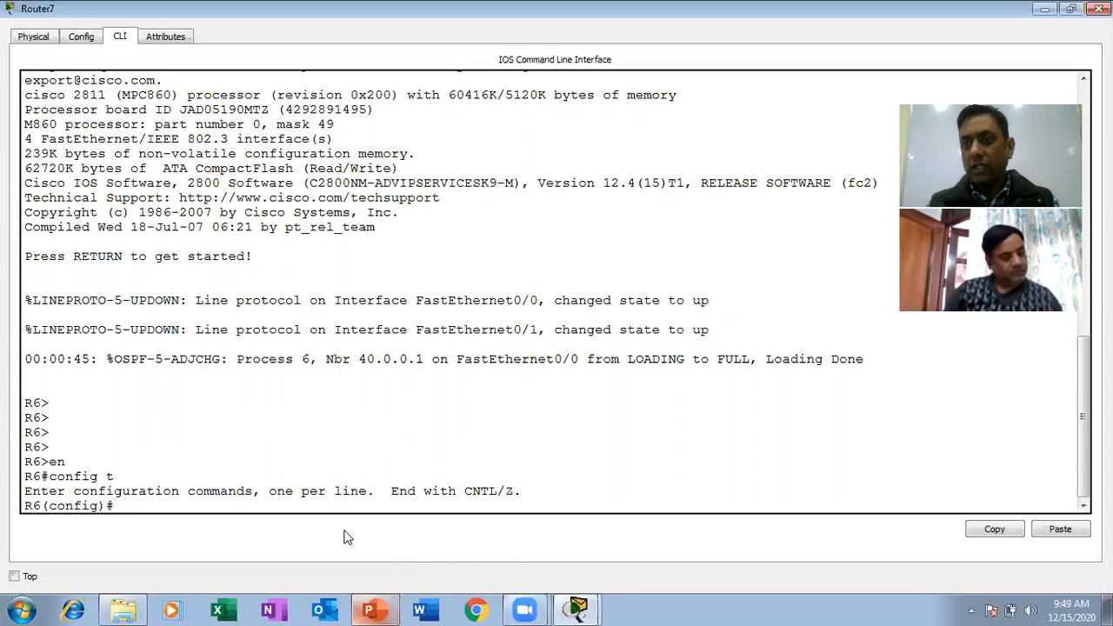
# Recheck the Standard ACL placement commands in the PowerPoint slide, and minimize the presentation.
pyautogui.click(369, 609)
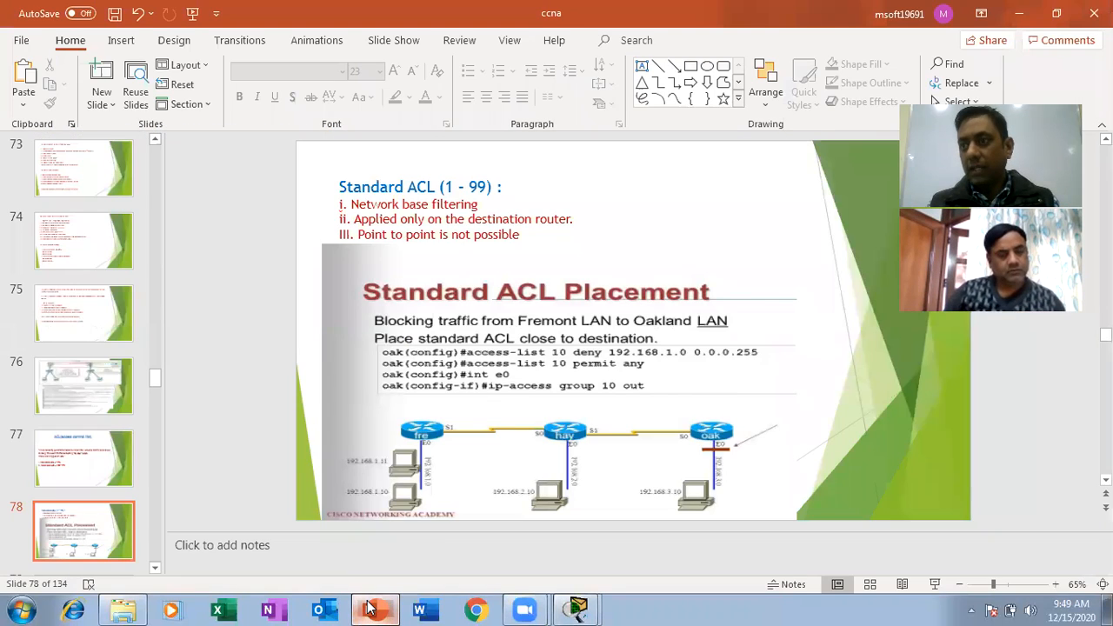
pyautogui.click(370, 609)
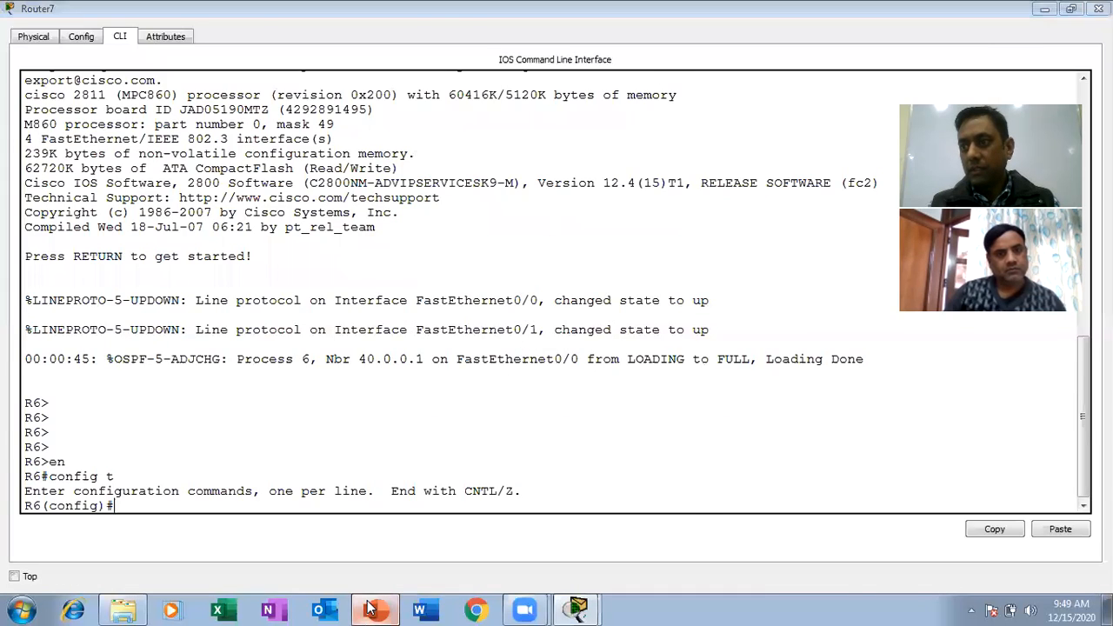
pyautogui.click(374, 609)
pyautogui.rightClick(709, 609)
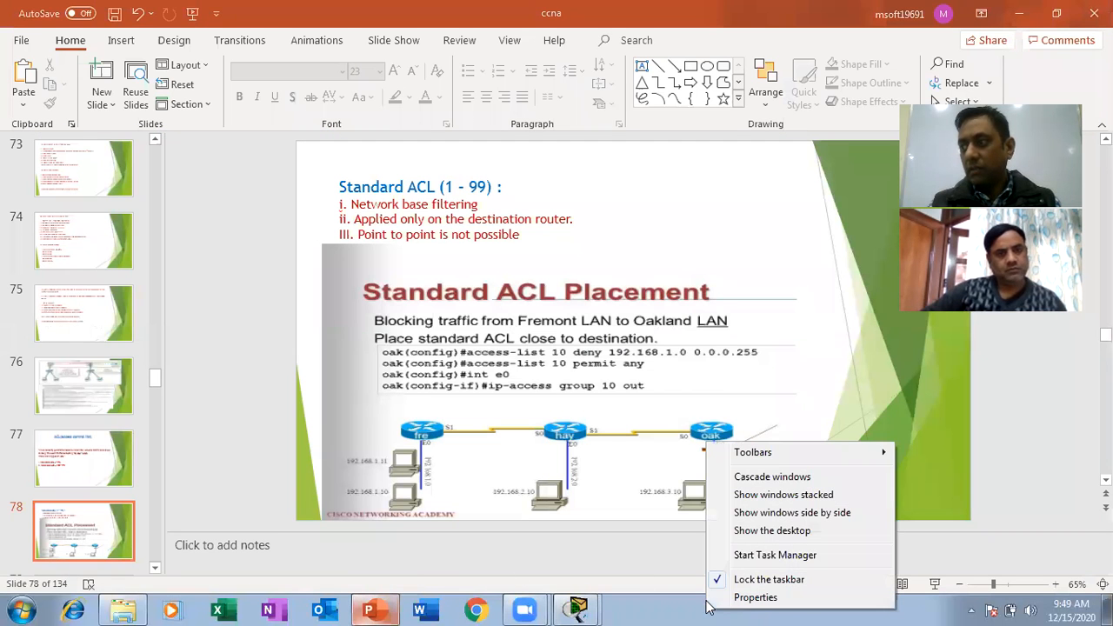
pyautogui.click(1018, 15)
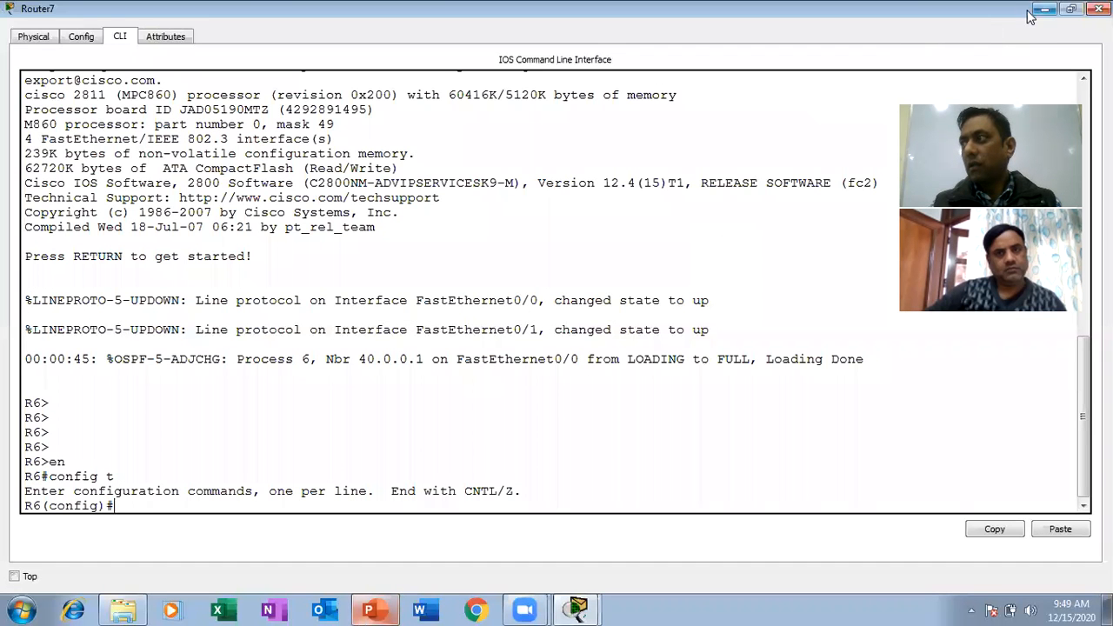
# Minimize the router console and the topology window, and close the folder window to reach the desktop.
pyautogui.click(1041, 11)
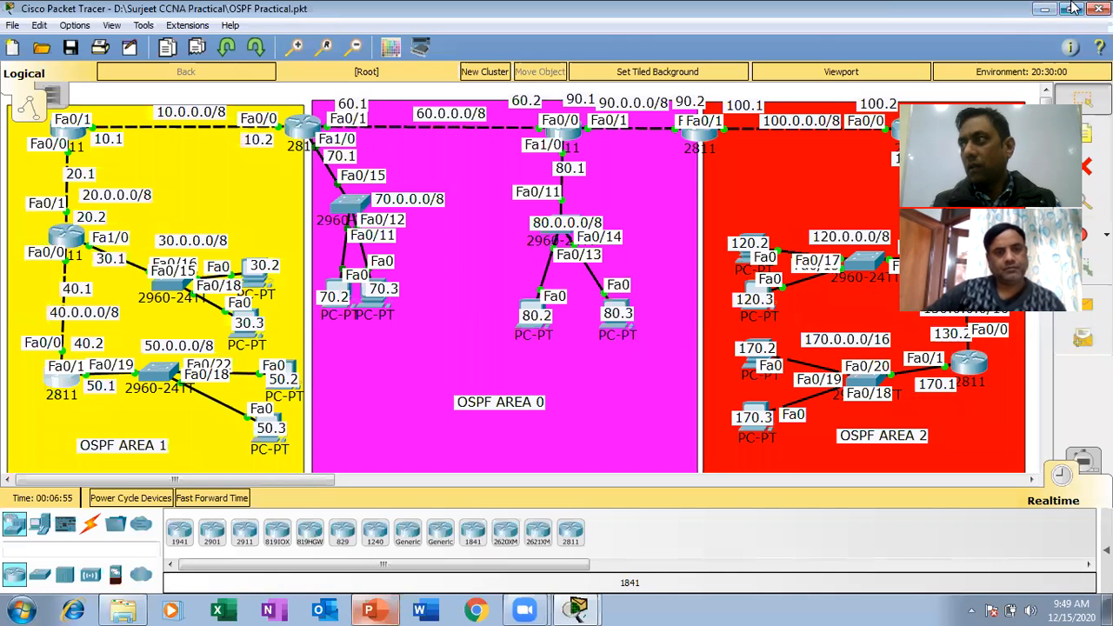
pyautogui.click(1048, 11)
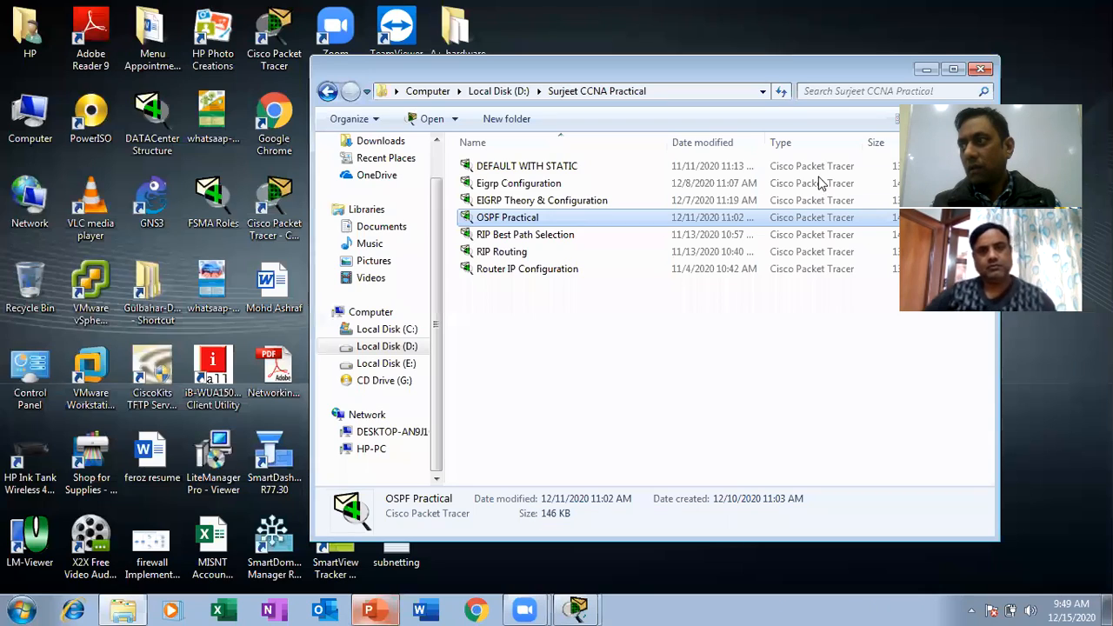
pyautogui.click(990, 71)
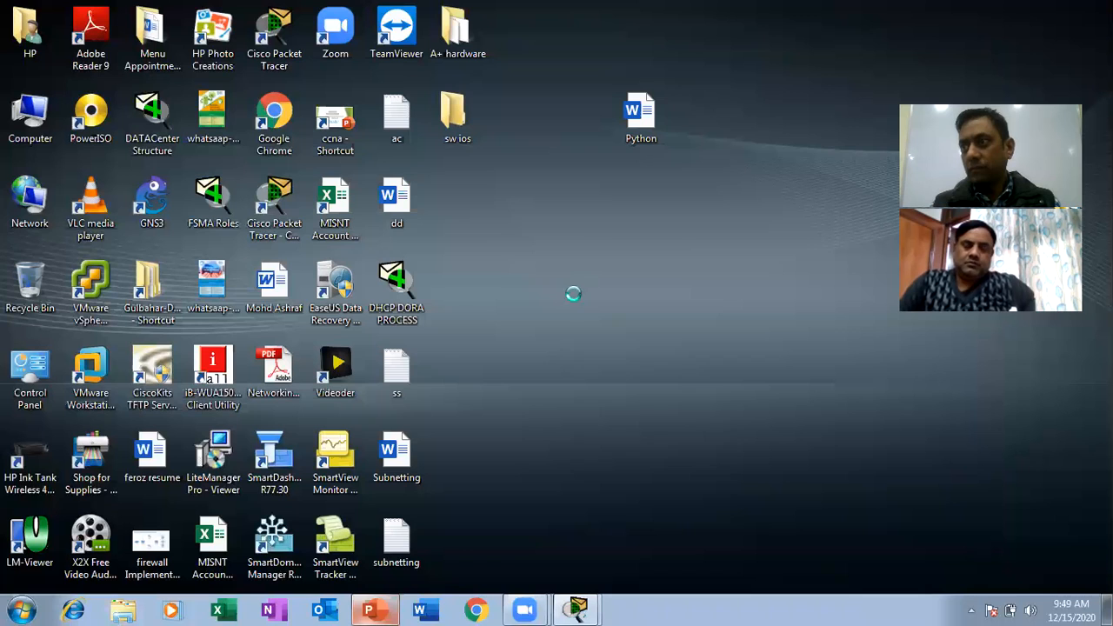
# Open the ac text file on the desktop, check its contents, and close it.
pyautogui.rightClick(574, 294)
pyautogui.click(397, 113)
pyautogui.doubleClick(397, 113)
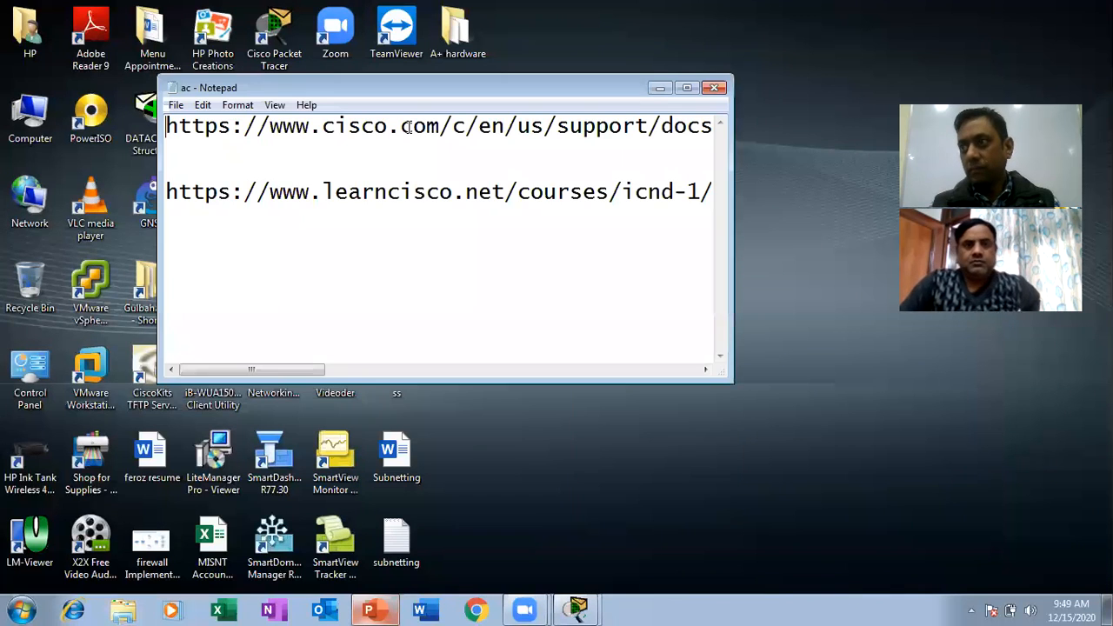
pyautogui.click(654, 195)
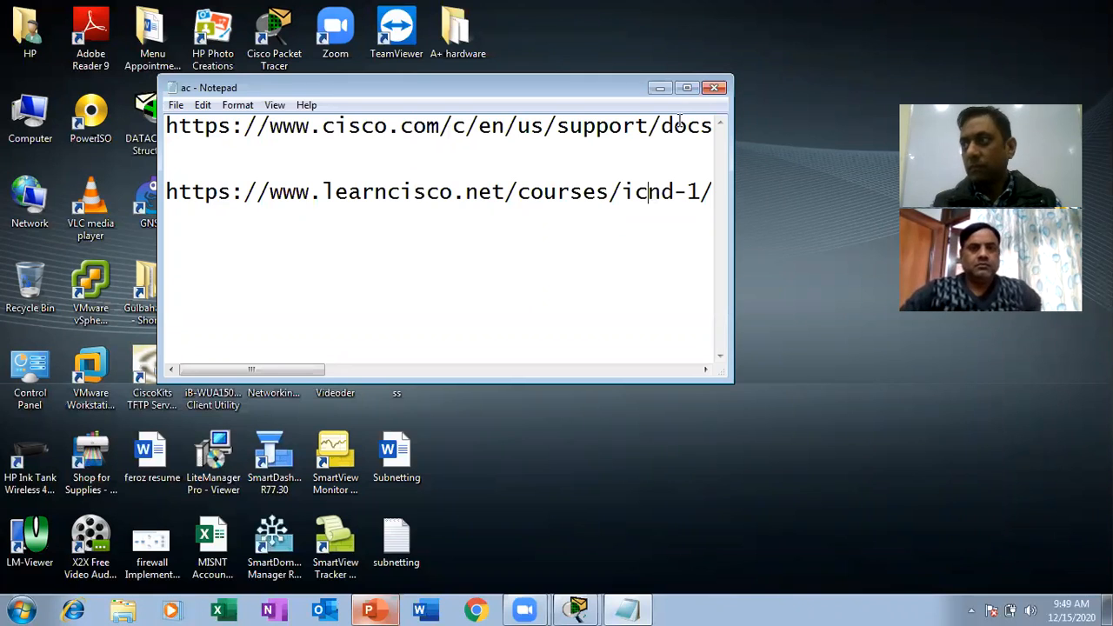
pyautogui.click(715, 88)
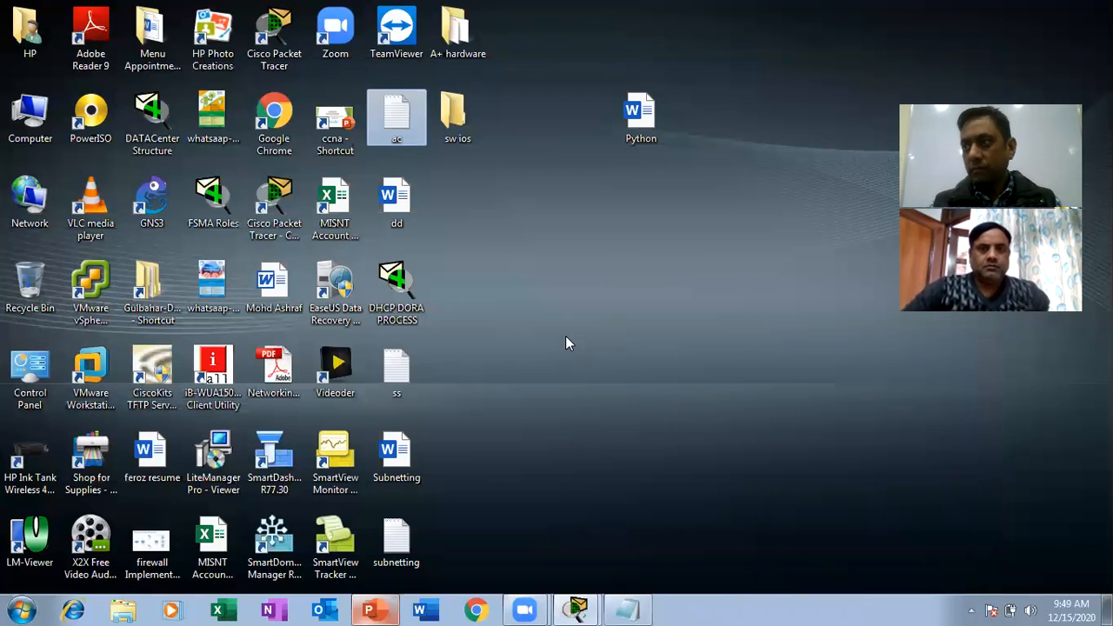
# Create a new text document on the desktop, keeping its default name.
pyautogui.rightClick(565, 336)
pyautogui.moveTo(696, 493)
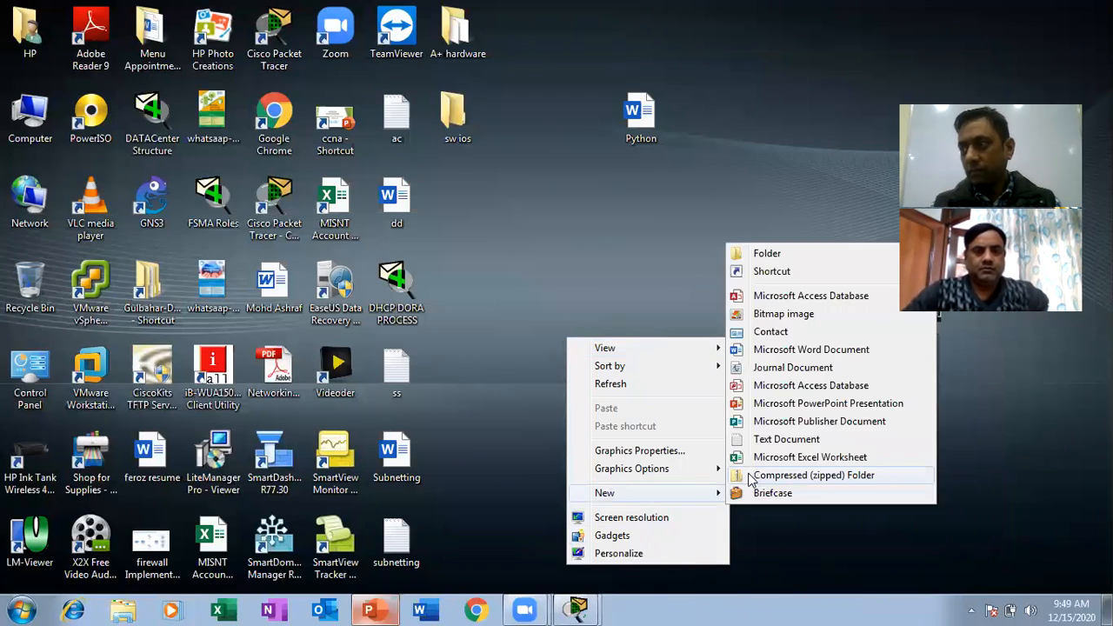
pyautogui.click(775, 439)
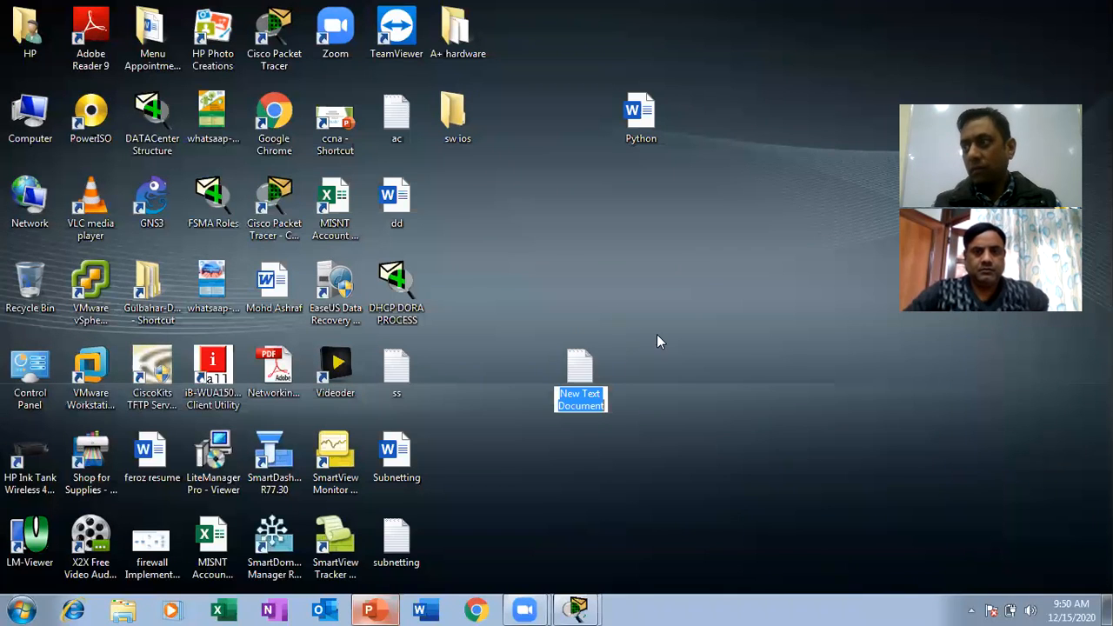
pyautogui.moveTo(657, 339); pyautogui.dragTo(576, 401)
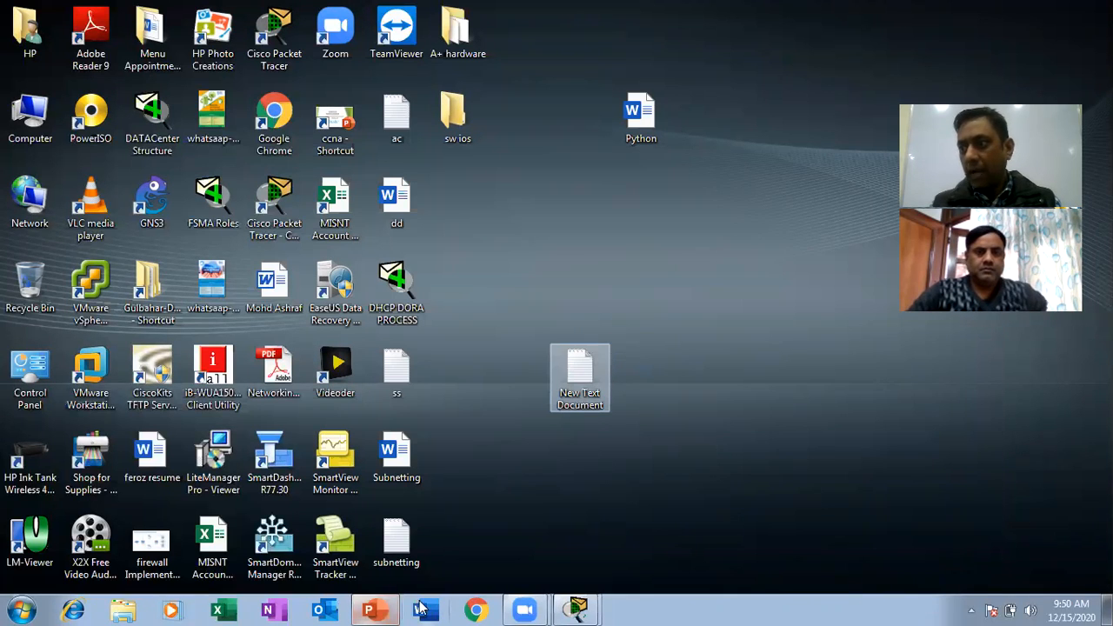
# Review the OSPF Practical topology and the Standard ACL slide in PowerPoint, and minimize both windows to return to the desktop.
pyautogui.moveTo(574, 609)
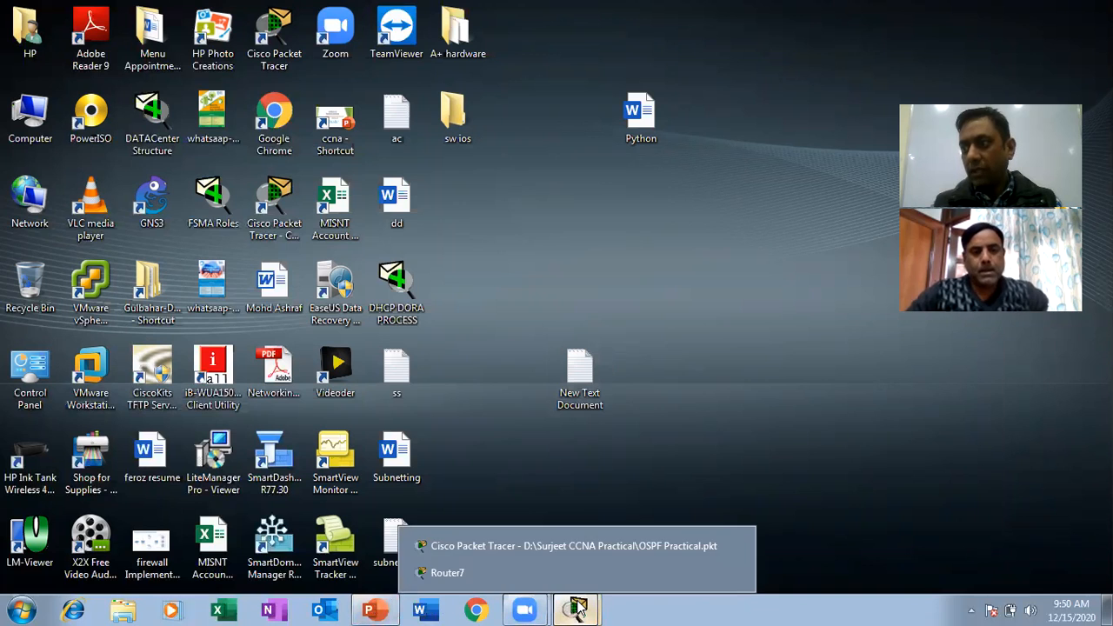
pyautogui.click(478, 554)
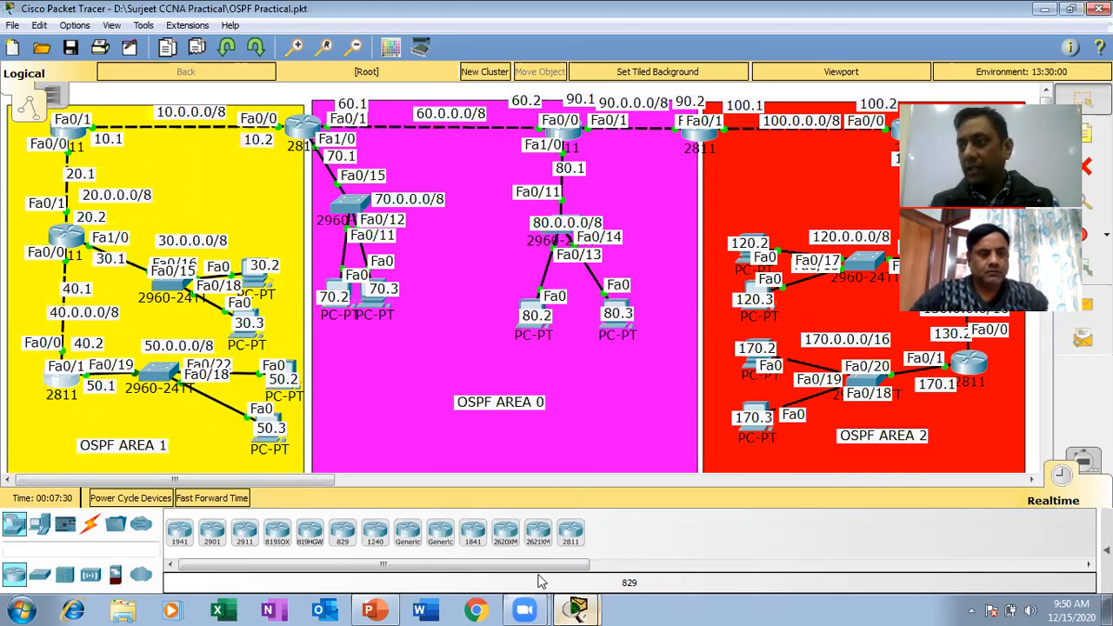
pyautogui.moveTo(379, 609)
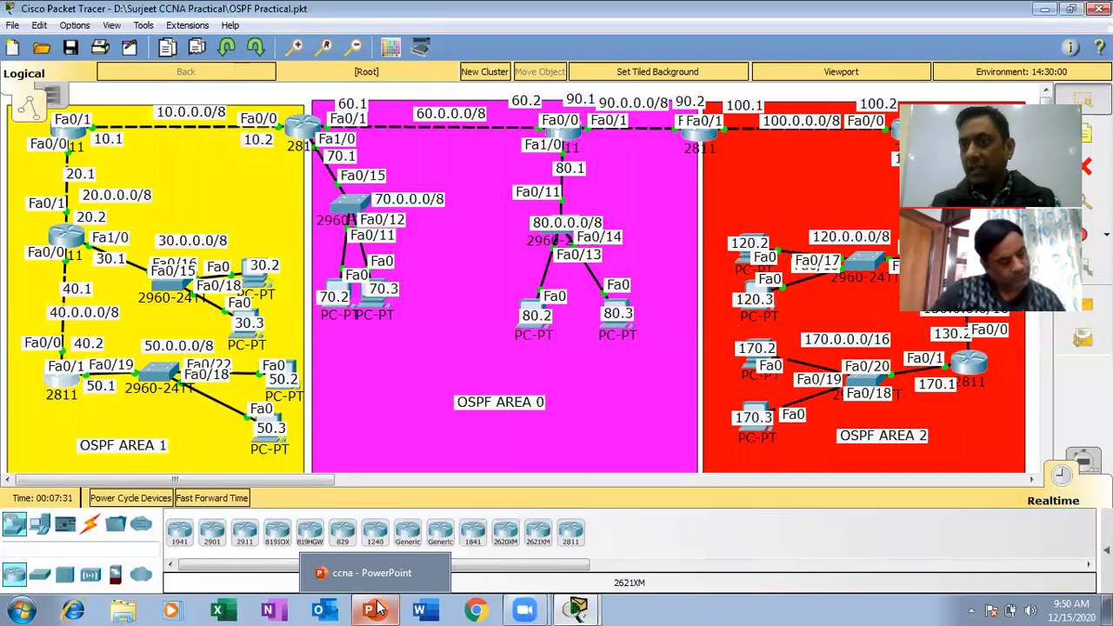
pyautogui.click(379, 608)
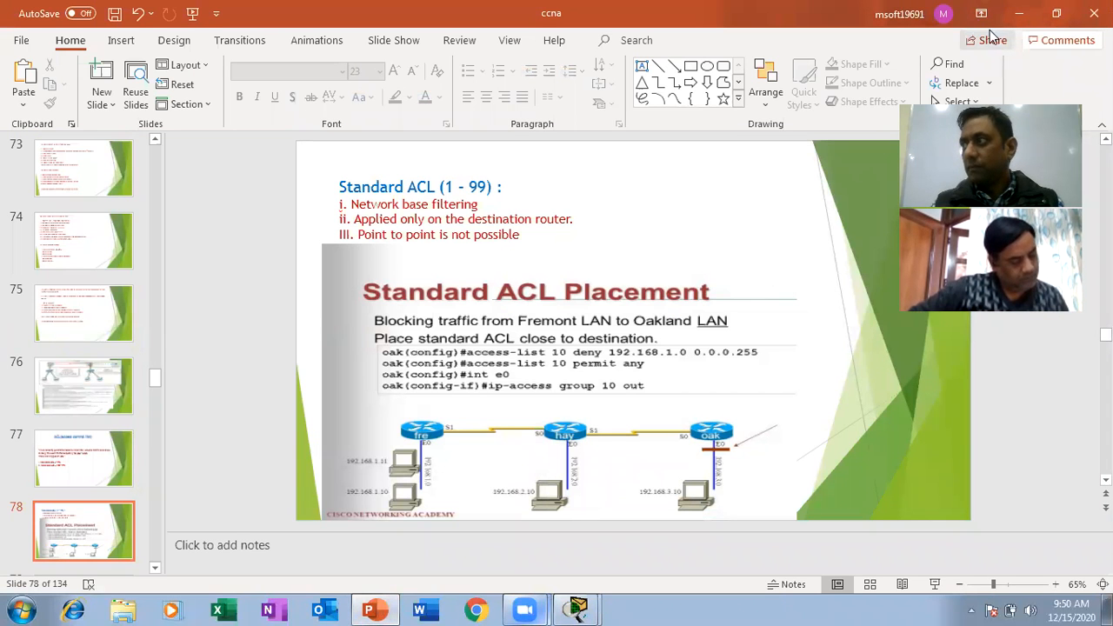
pyautogui.click(1020, 21)
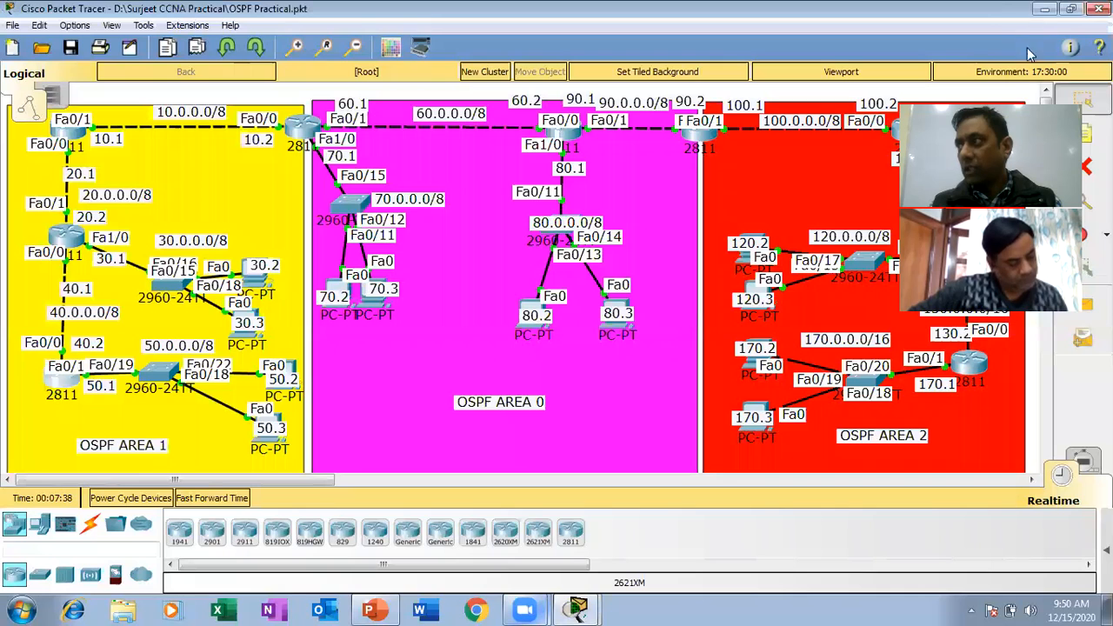
pyautogui.click(1043, 7)
# Open New Text Document on the desktop in Notepad and start the note with "Deny 50.0.0.0/16 Network, including the opening quotation mark.
pyautogui.doubleClick(598, 385)
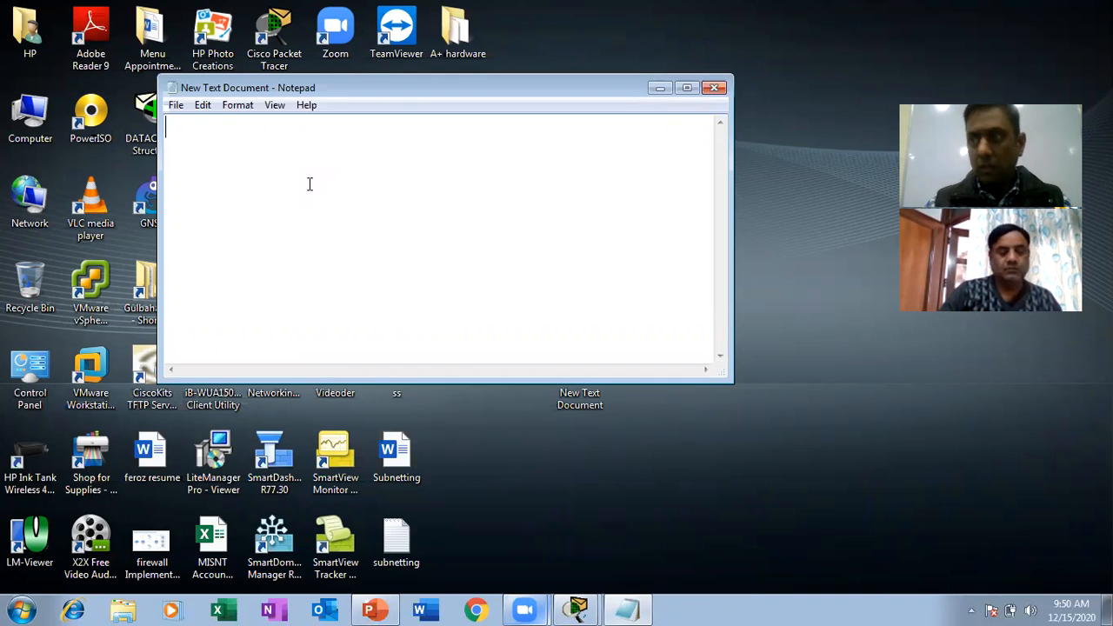
pyautogui.write('"Deny ')
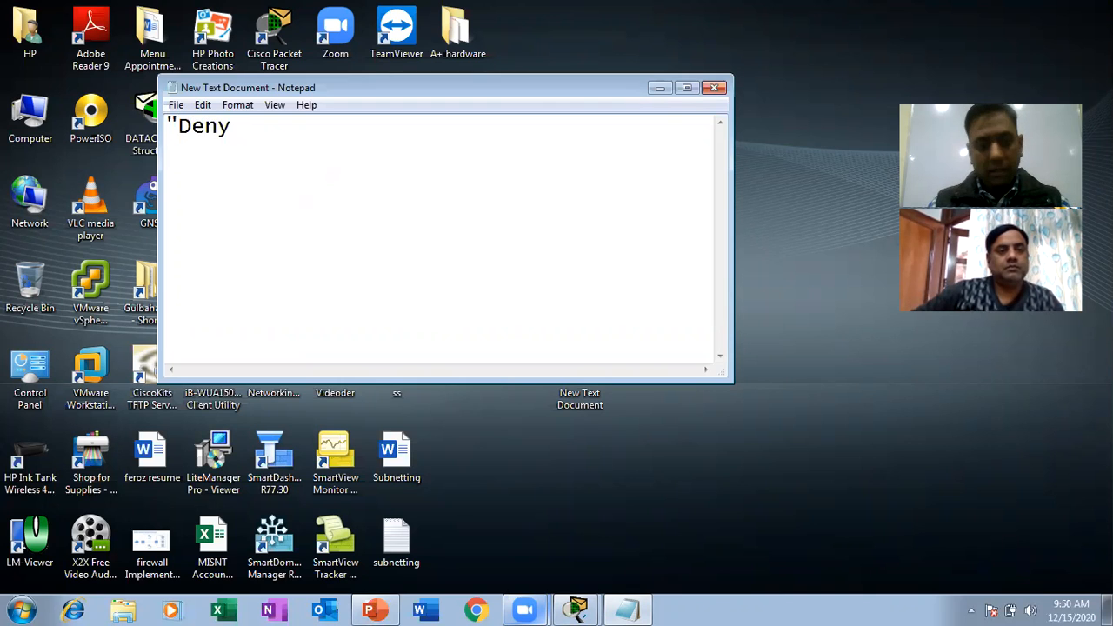
pyautogui.write('50.')
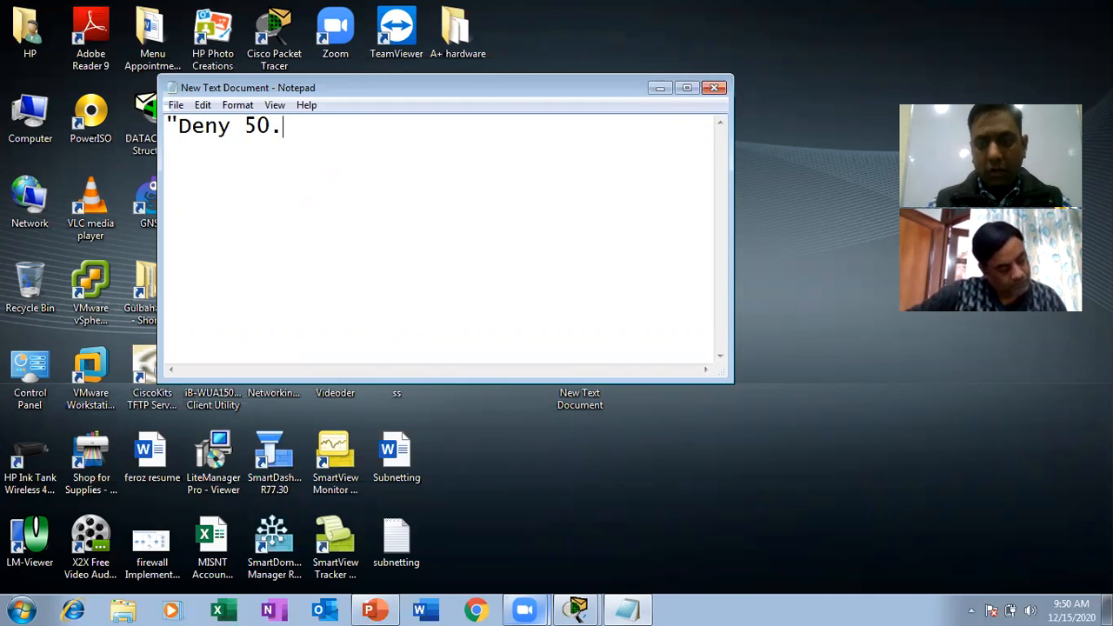
pyautogui.write('0.0.0/')
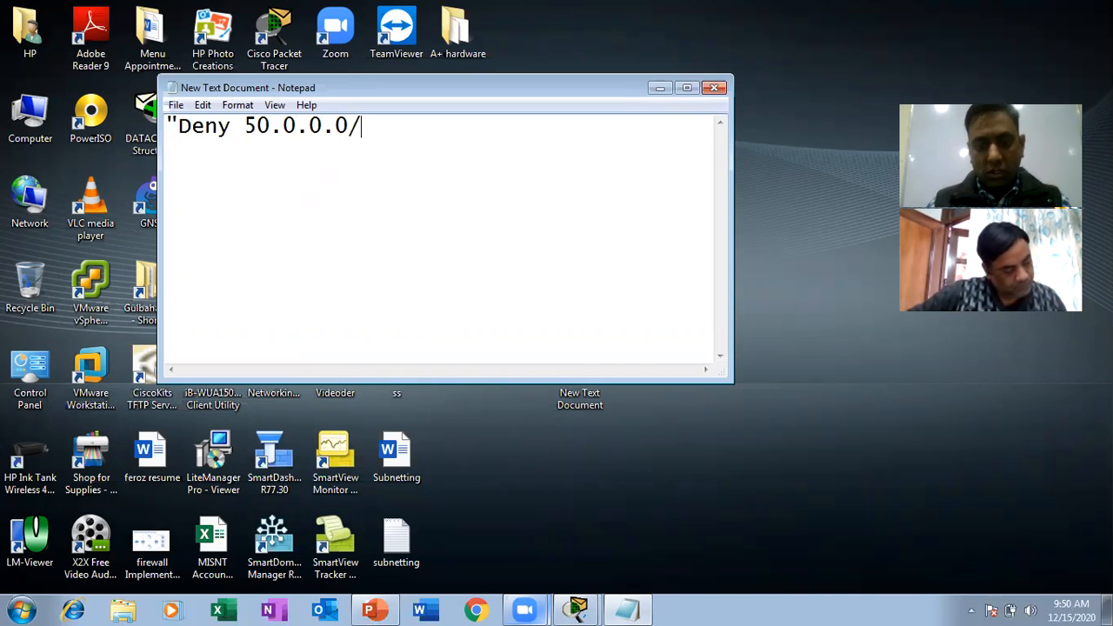
pyautogui.write('16 ')
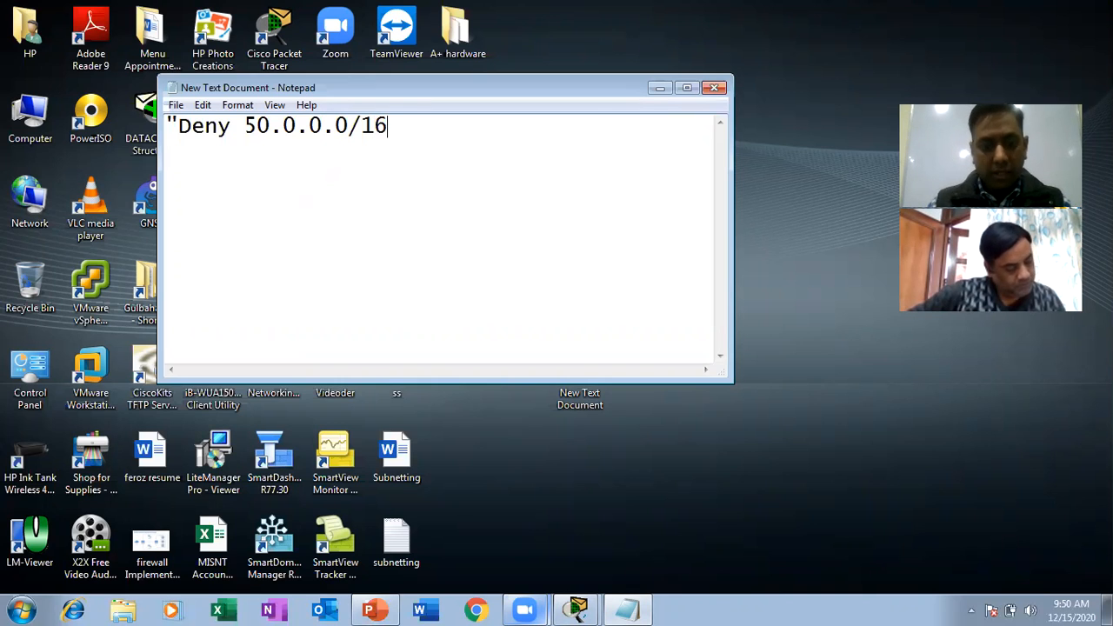
pyautogui.write('N')
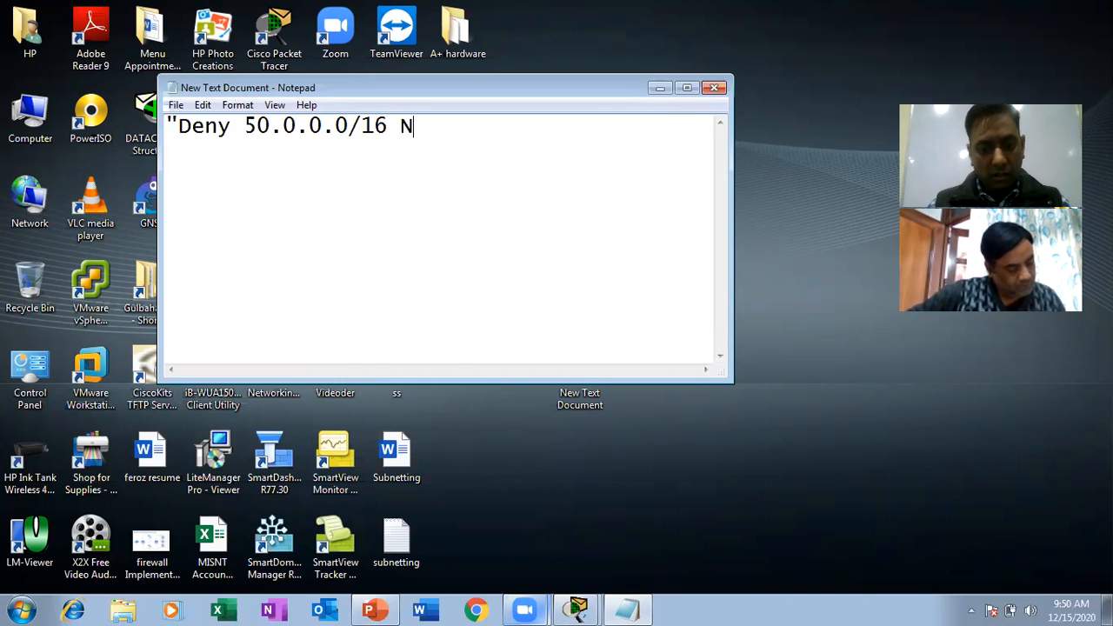
pyautogui.write('etwork')
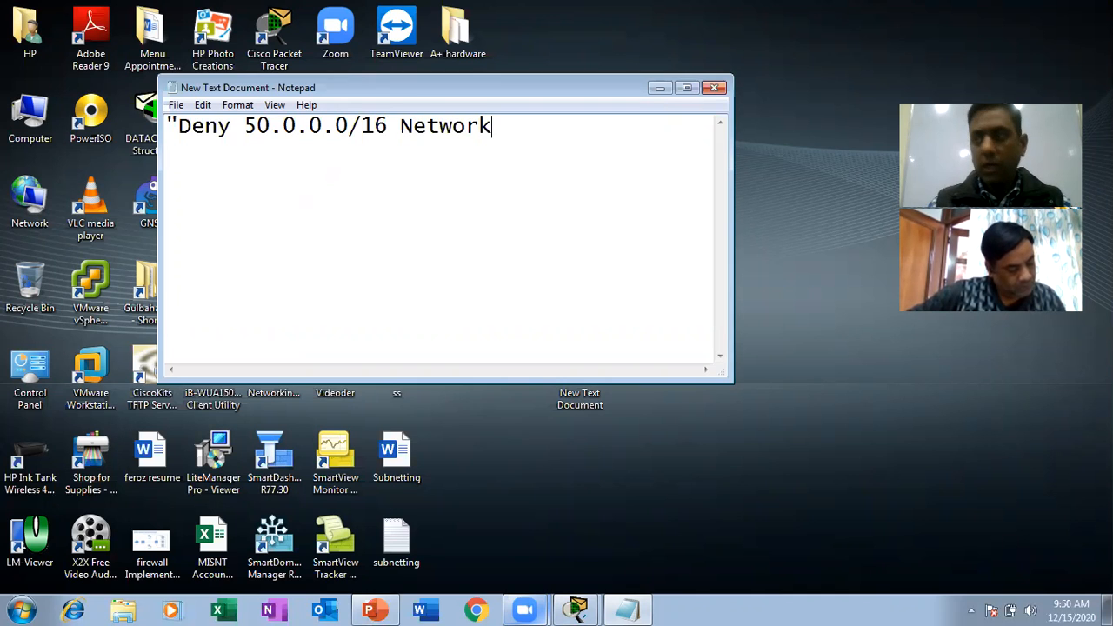
# Complete the note line with for host 170.0.0.2 and a closing quotation mark, and widen the Notepad window to fit it.
pyautogui.rightClick(309, 185)
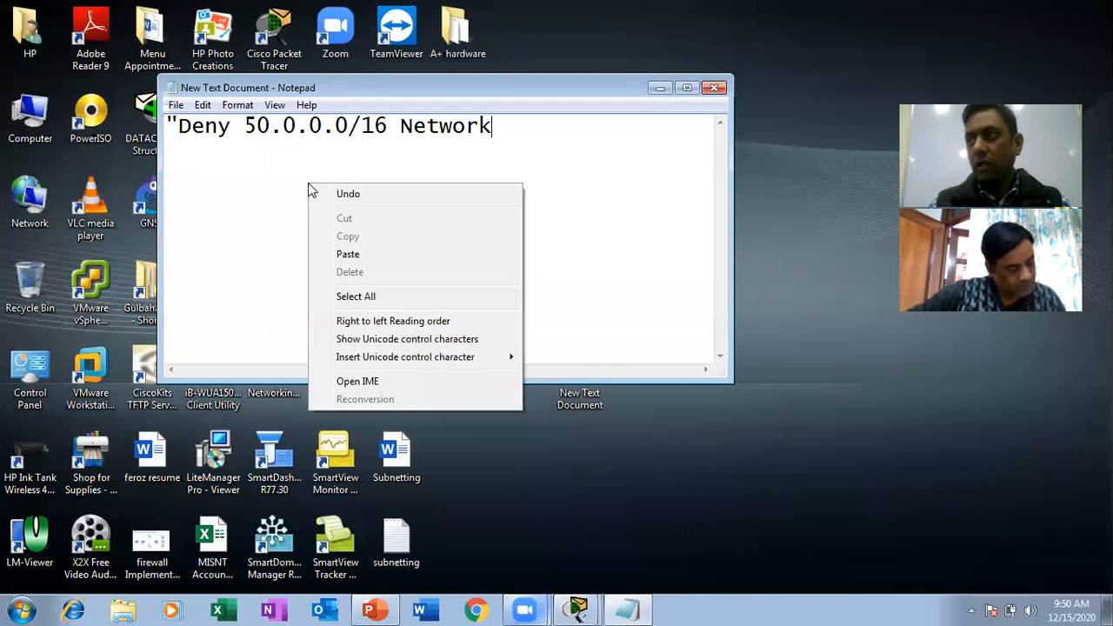
pyautogui.click(517, 122)
pyautogui.write('f')
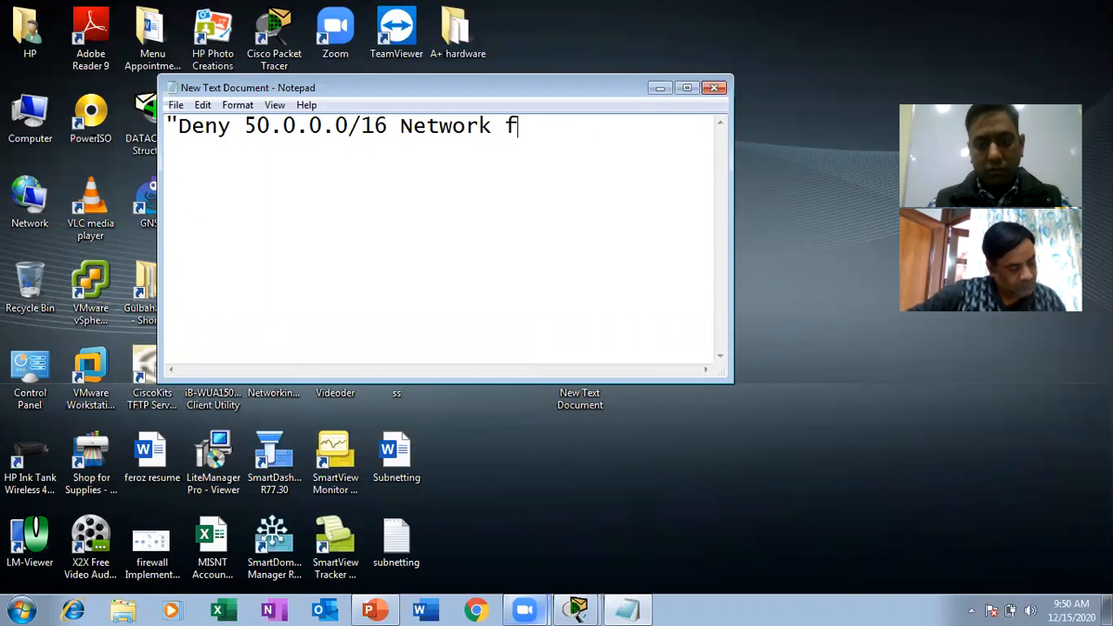
pyautogui.write('or ho')
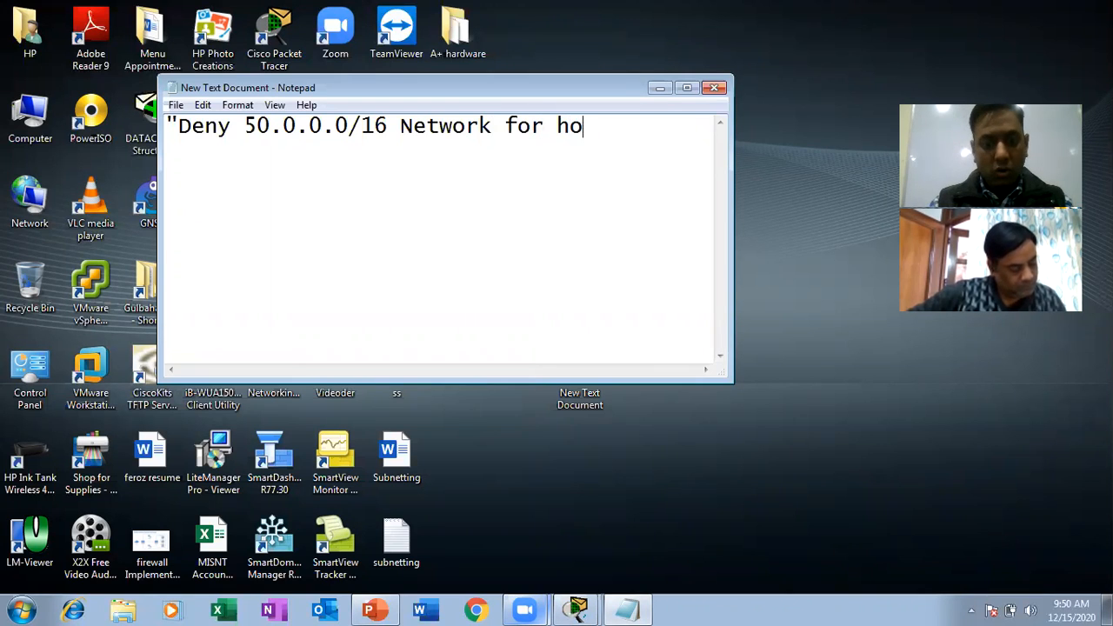
pyautogui.write('st 1')
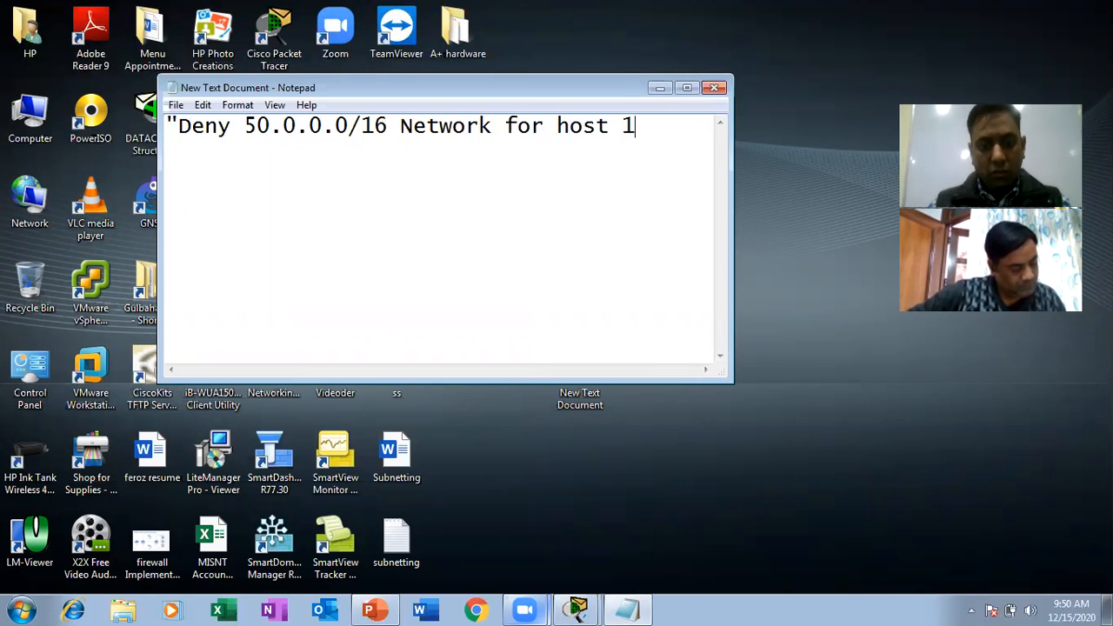
pyautogui.write('70.0.0.2')
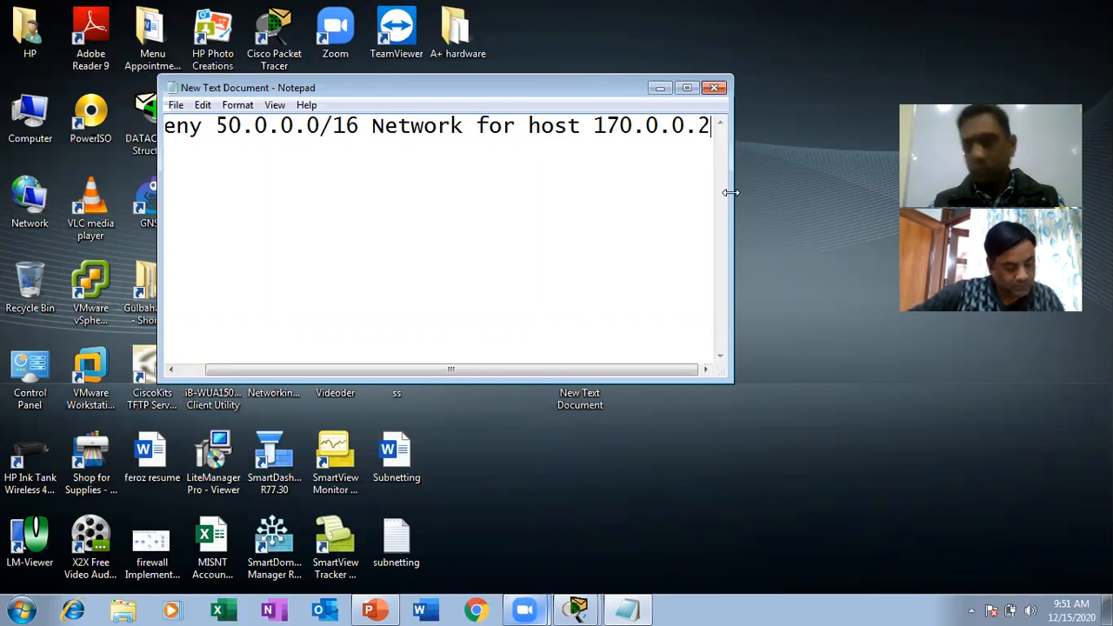
pyautogui.moveTo(731, 193); pyautogui.dragTo(940, 193)
pyautogui.write('"D')
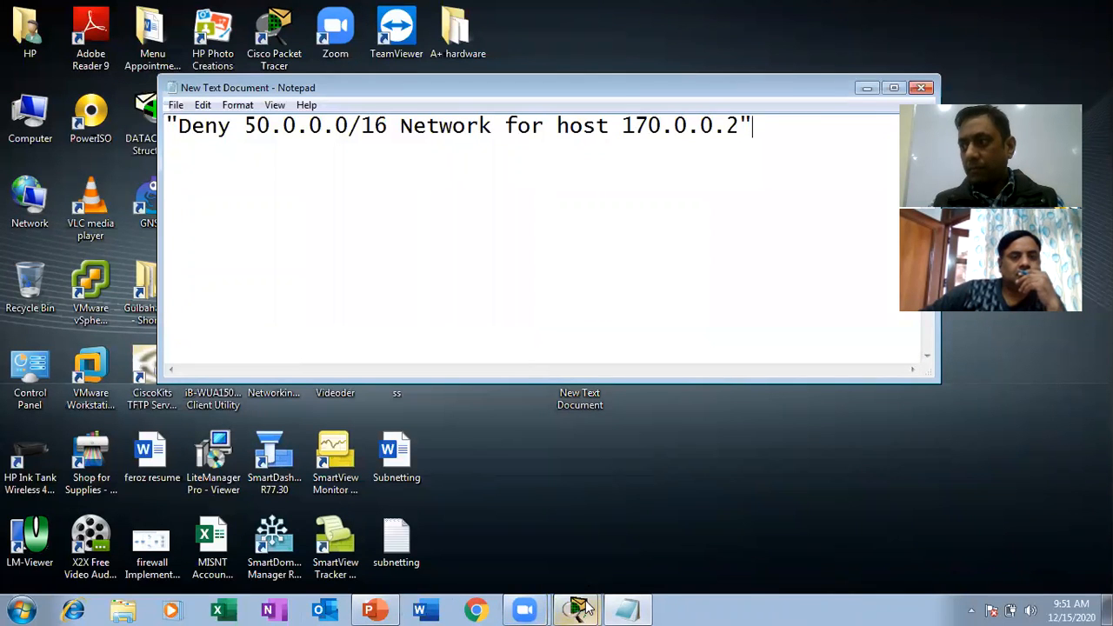
# Switch to the Packet Tracer topology, open the console of the 2811 router serving 50.0.0.0/8, and widen its window.
pyautogui.moveTo(586, 609)
pyautogui.click(569, 552)
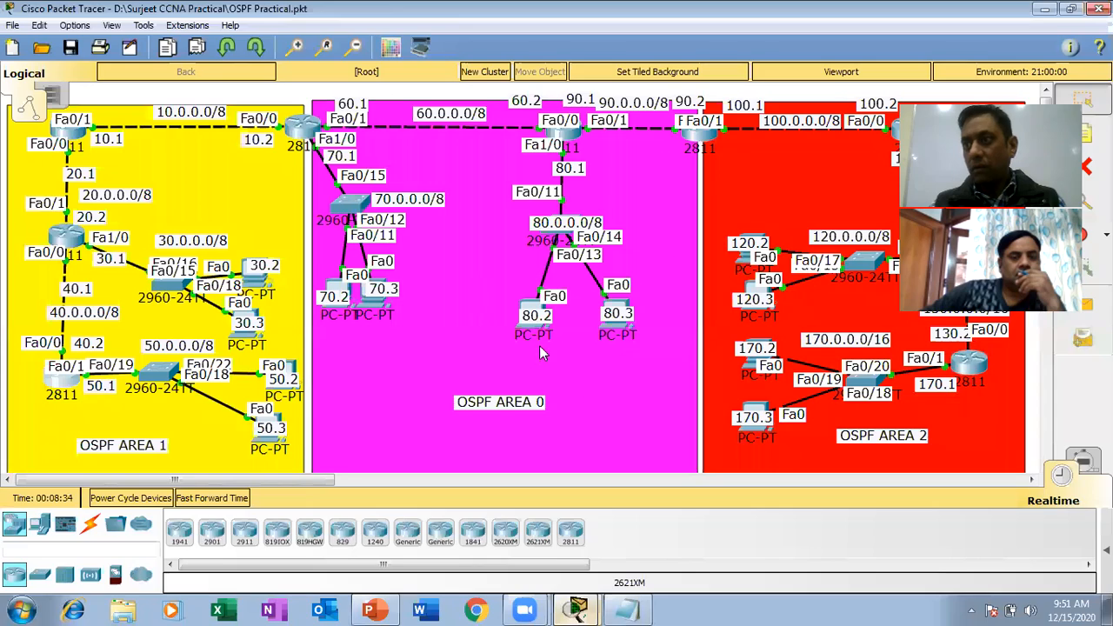
pyautogui.click(61, 385)
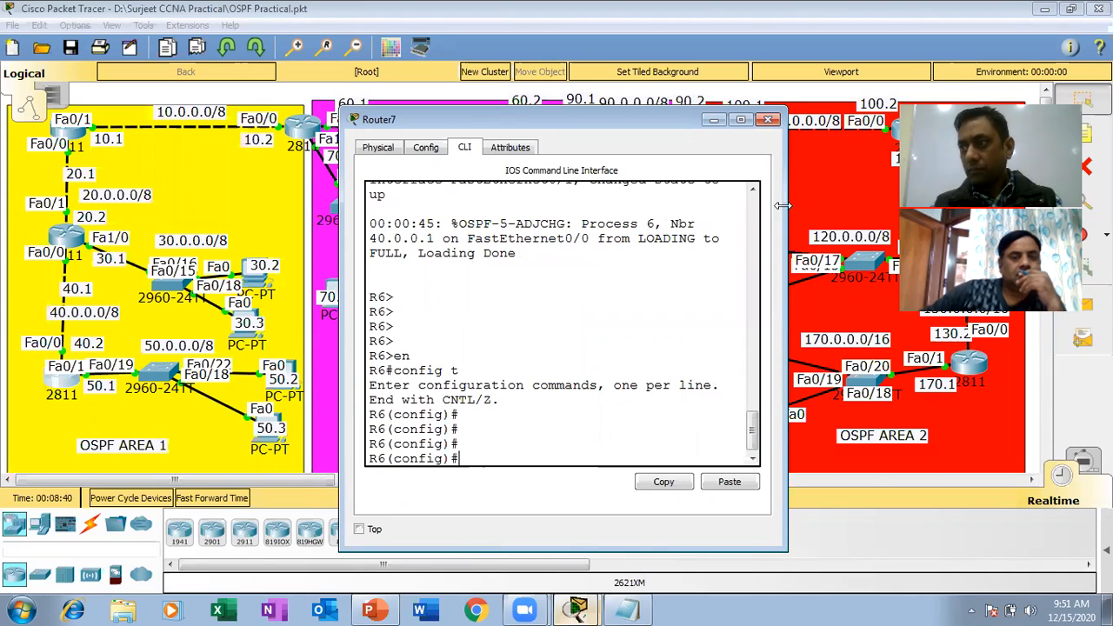
pyautogui.moveTo(783, 206); pyautogui.dragTo(1028, 205)
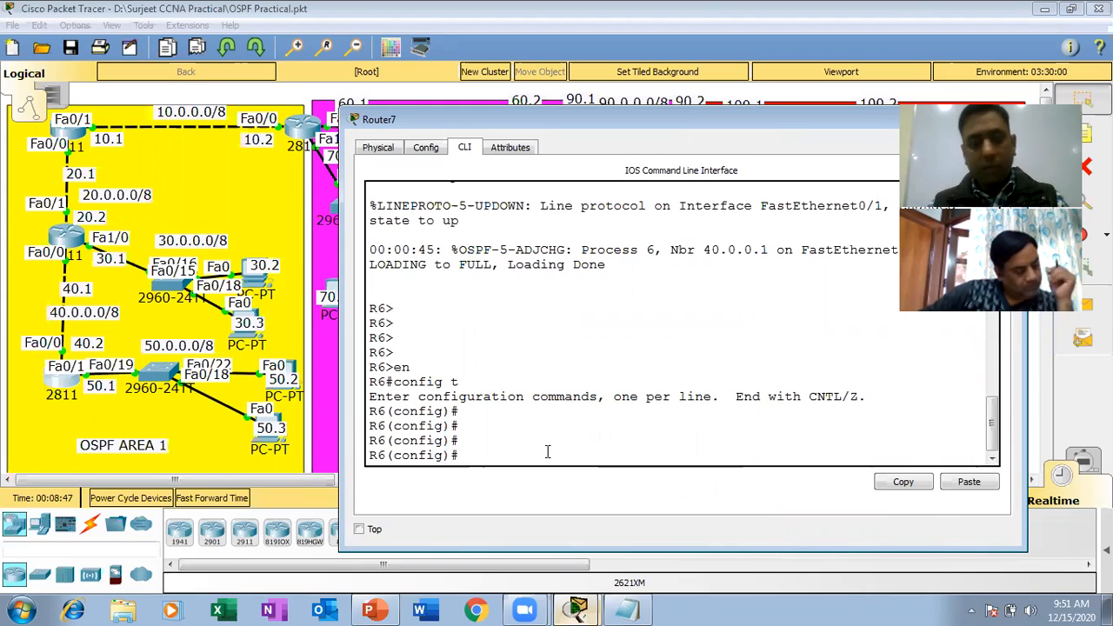
# Write the command access-list 1 deny host 170.0.0.2 at the R6 configuration prompt.
pyautogui.write('access')
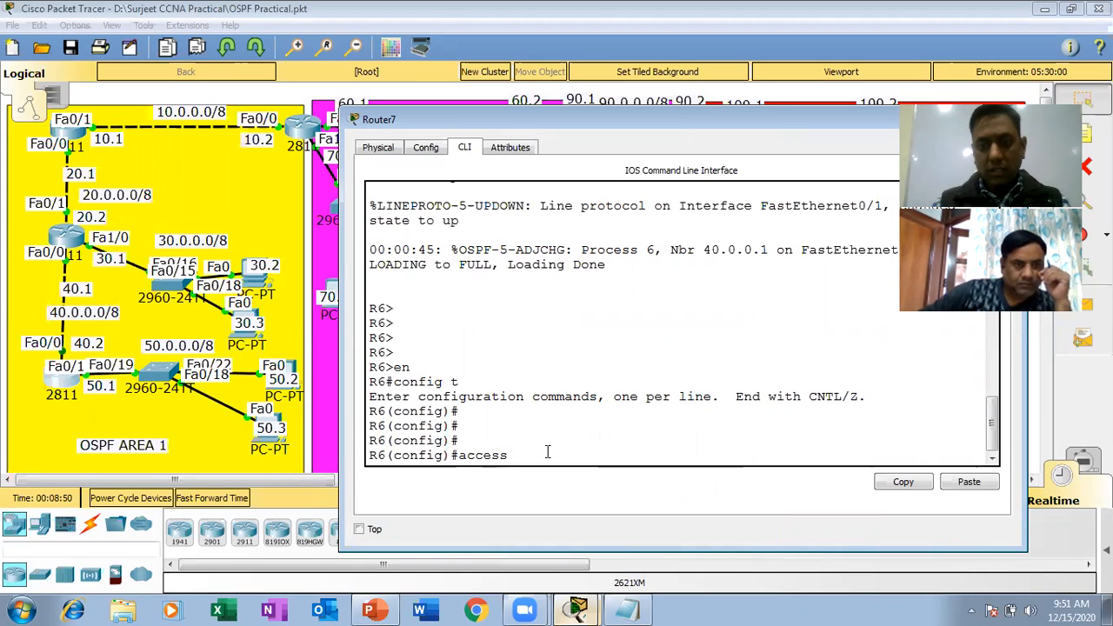
pyautogui.write('-list')
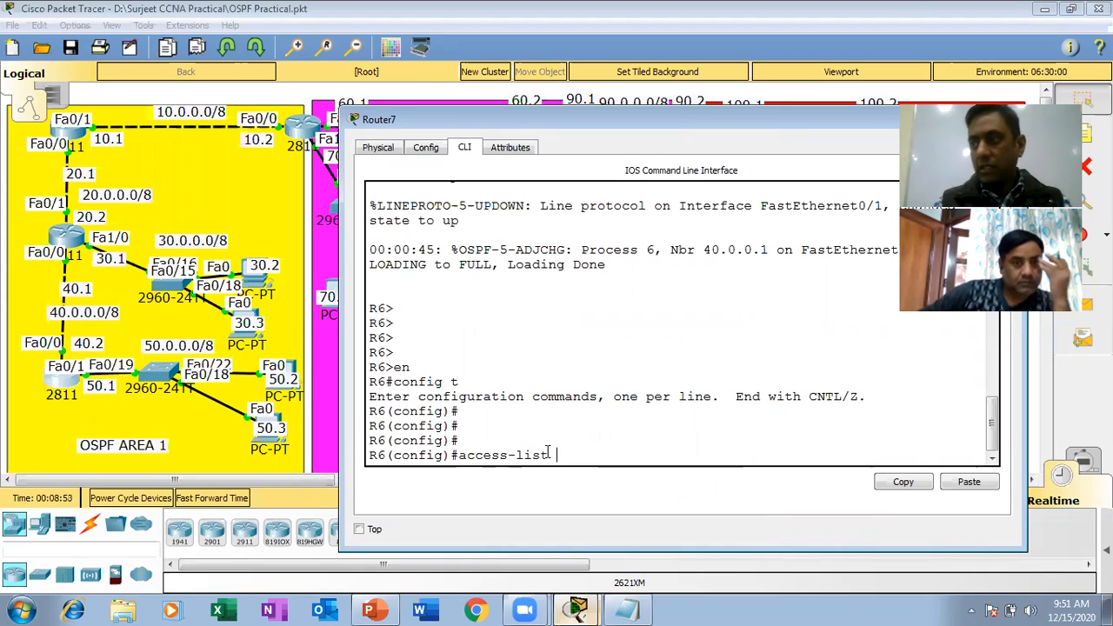
pyautogui.write(' 1 de')
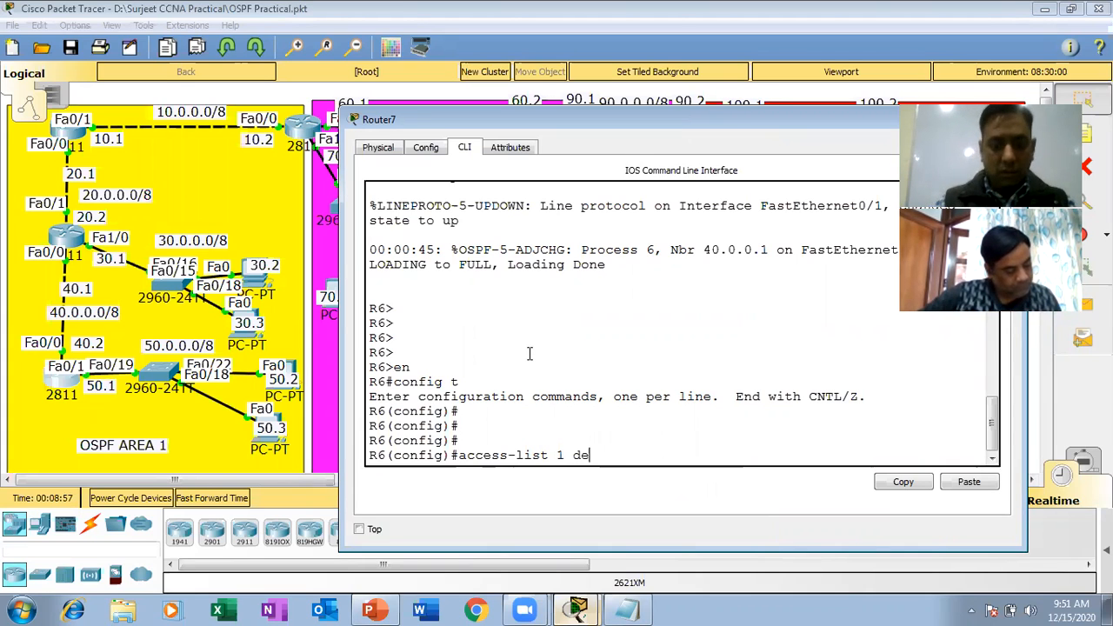
pyautogui.write('ny h')
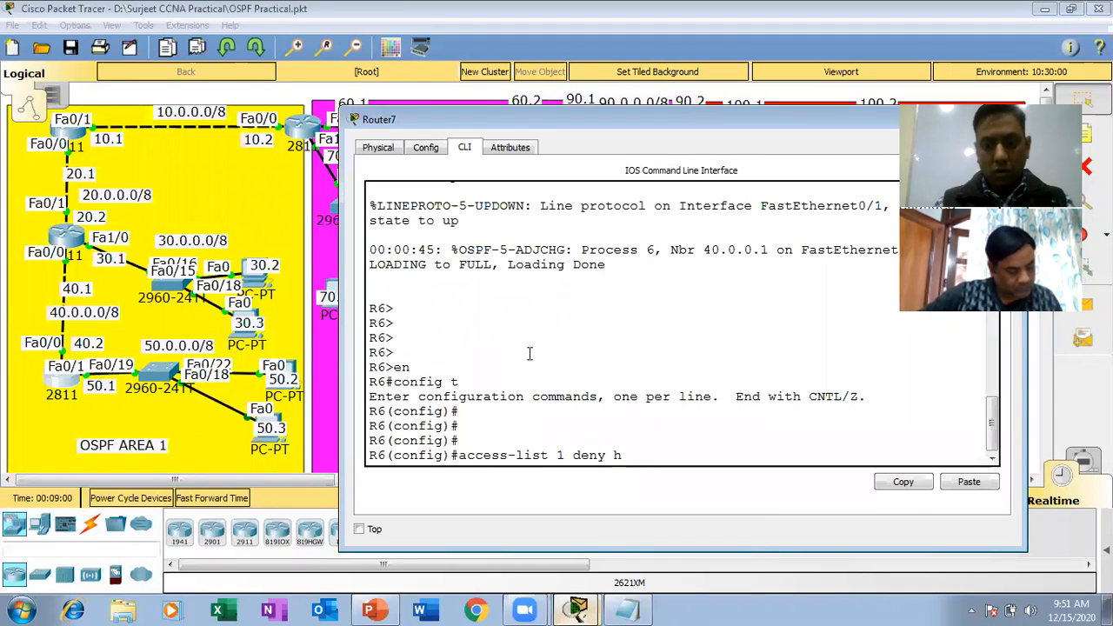
pyautogui.write('ost 170.0.0.2')
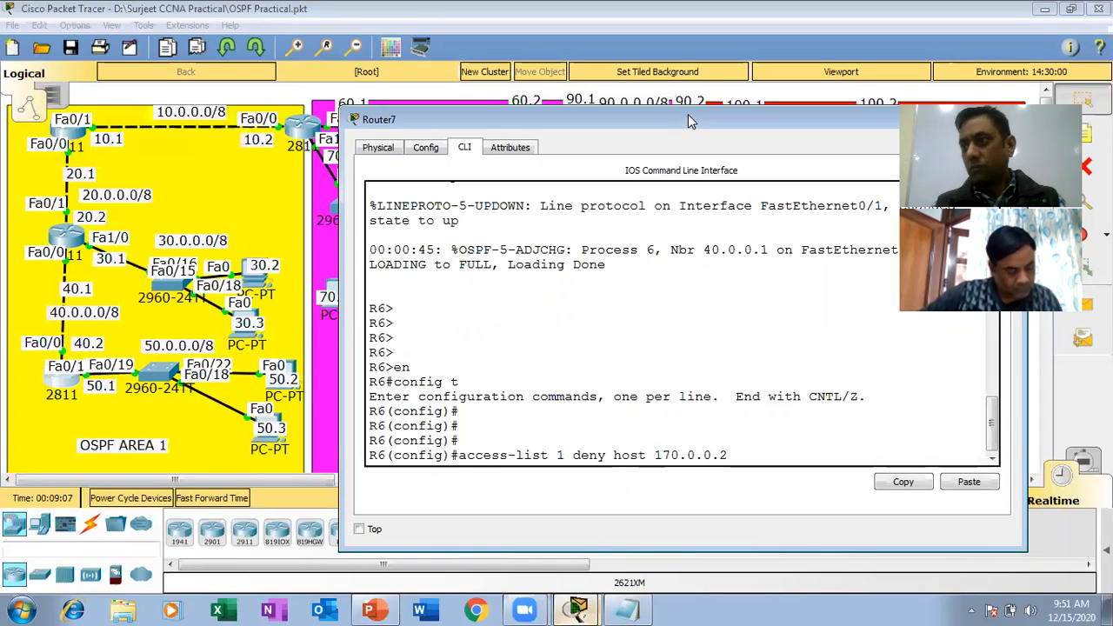
# Move the router window higher, highlight the host keyword and address in the deny command, and execute the command.
pyautogui.moveTo(688, 113); pyautogui.dragTo(703, 70)
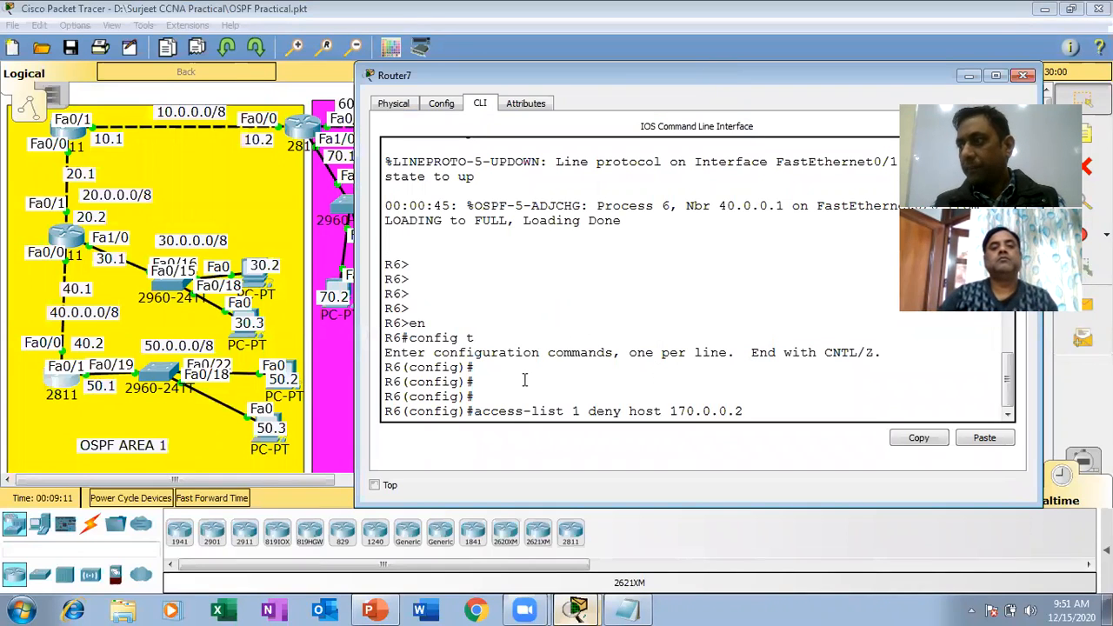
pyautogui.doubleClick(581, 411)
pyautogui.moveTo(603, 338); pyautogui.dragTo(659, 376)
pyautogui.click(782, 407)
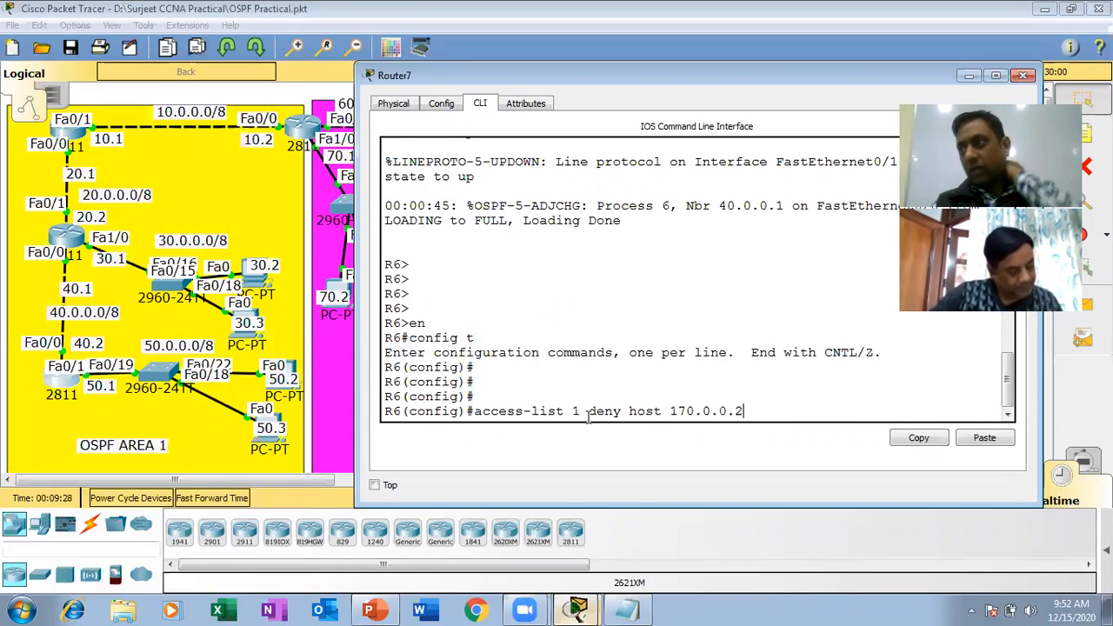
pyautogui.doubleClick(651, 411)
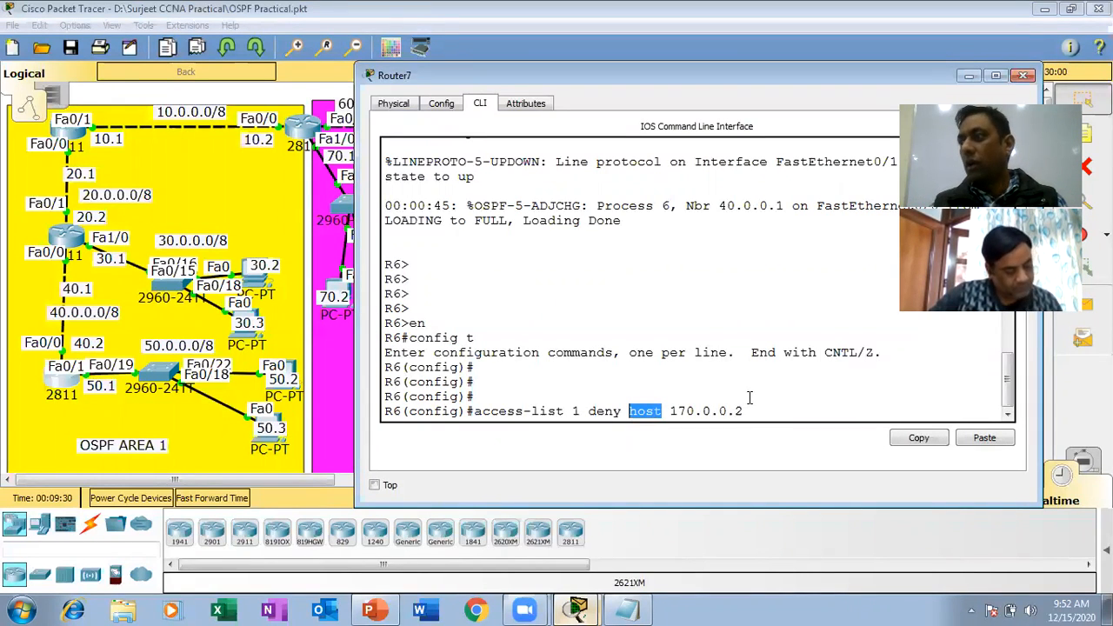
pyautogui.moveTo(745, 412); pyautogui.dragTo(679, 415)
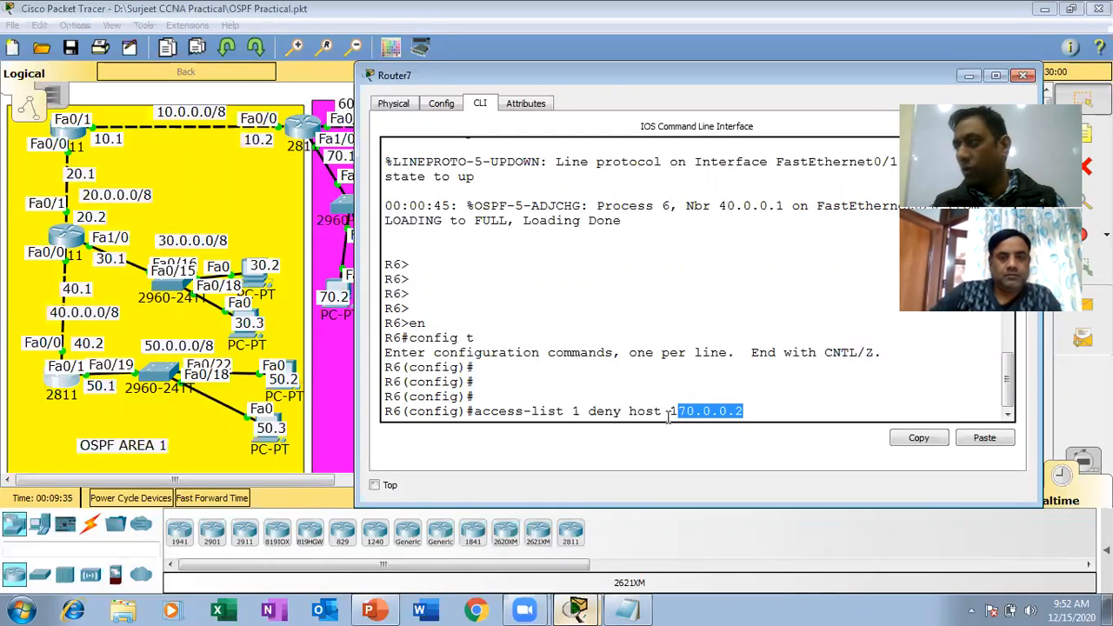
pyautogui.press('Return')
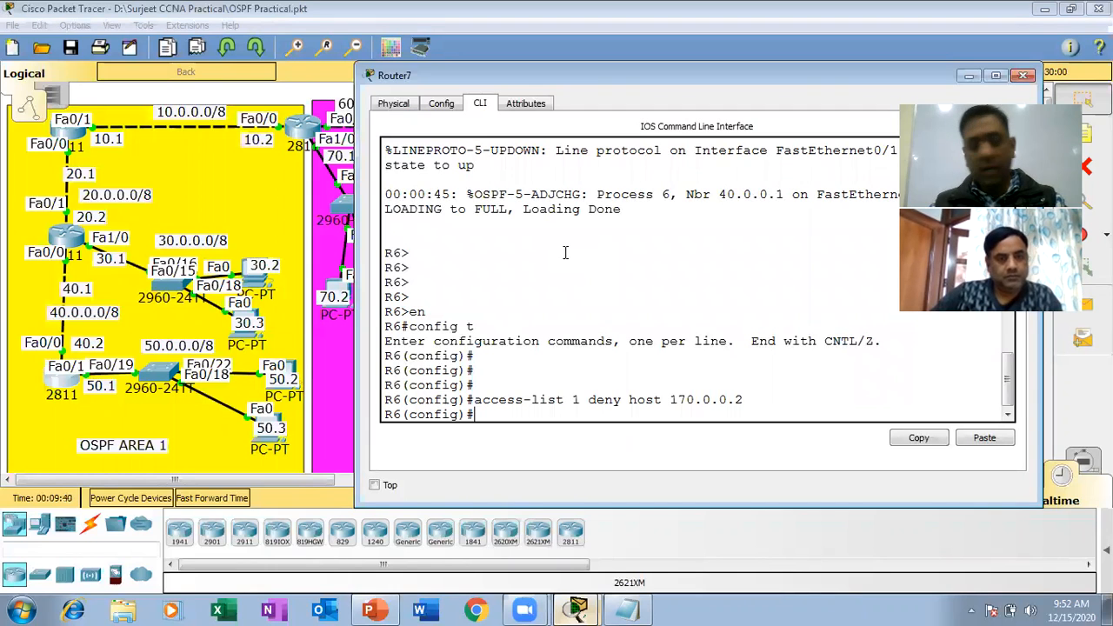
# Add a second entry to the access list on R6 with the command access-list 1 permit any.
pyautogui.write('acc ss')
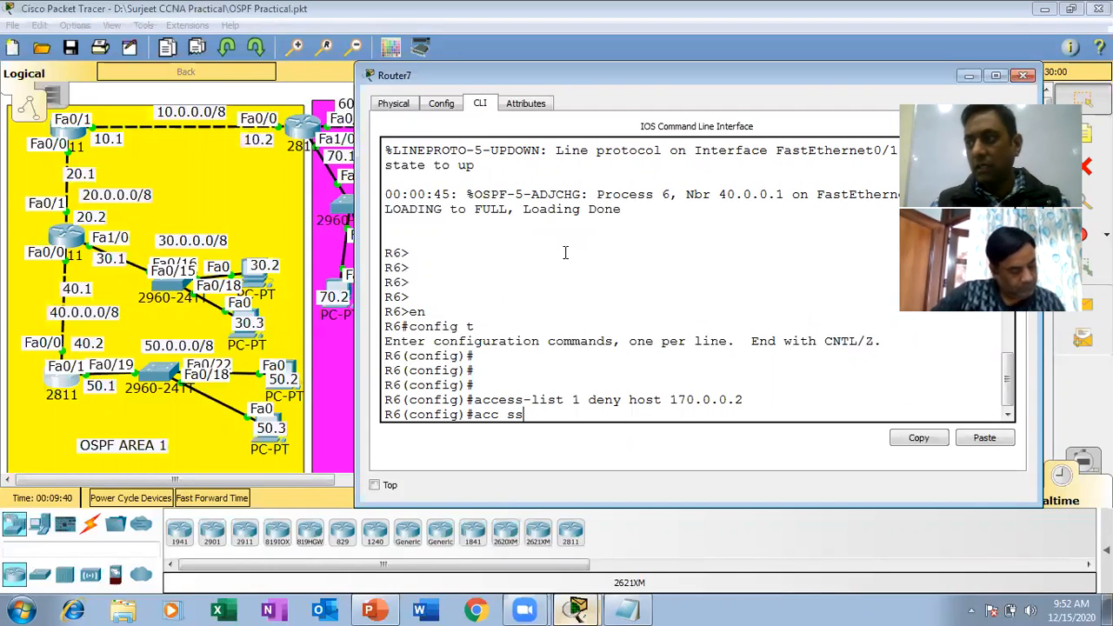
pyautogui.press('BackSpace')
pyautogui.press('BackSpace')
pyautogui.press('BackSpace')
pyautogui.write('ess-')
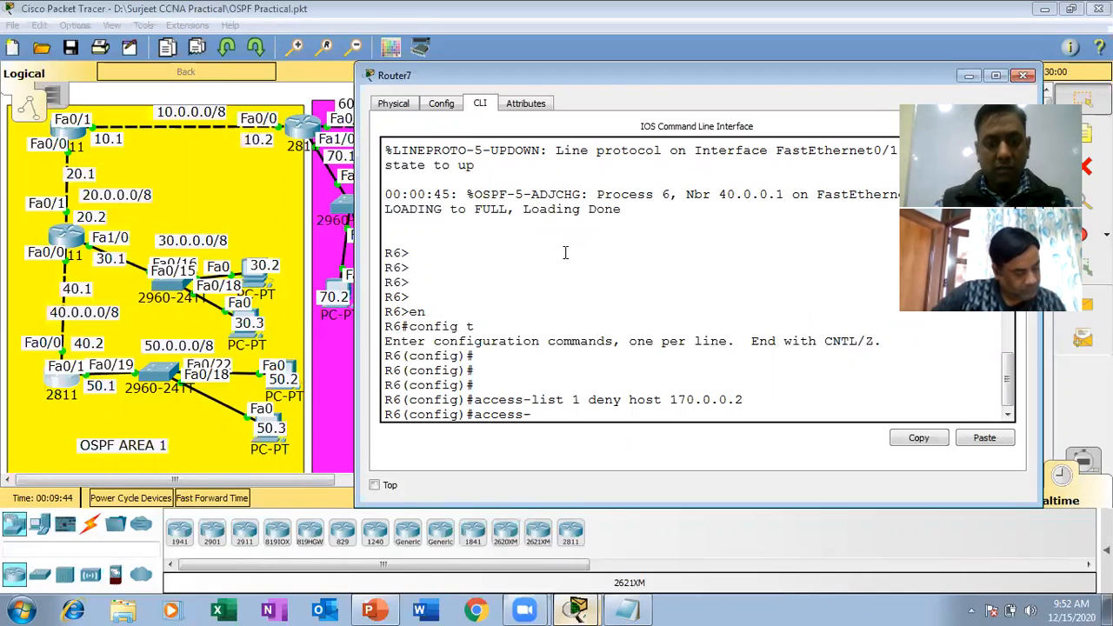
pyautogui.write('list 1 ')
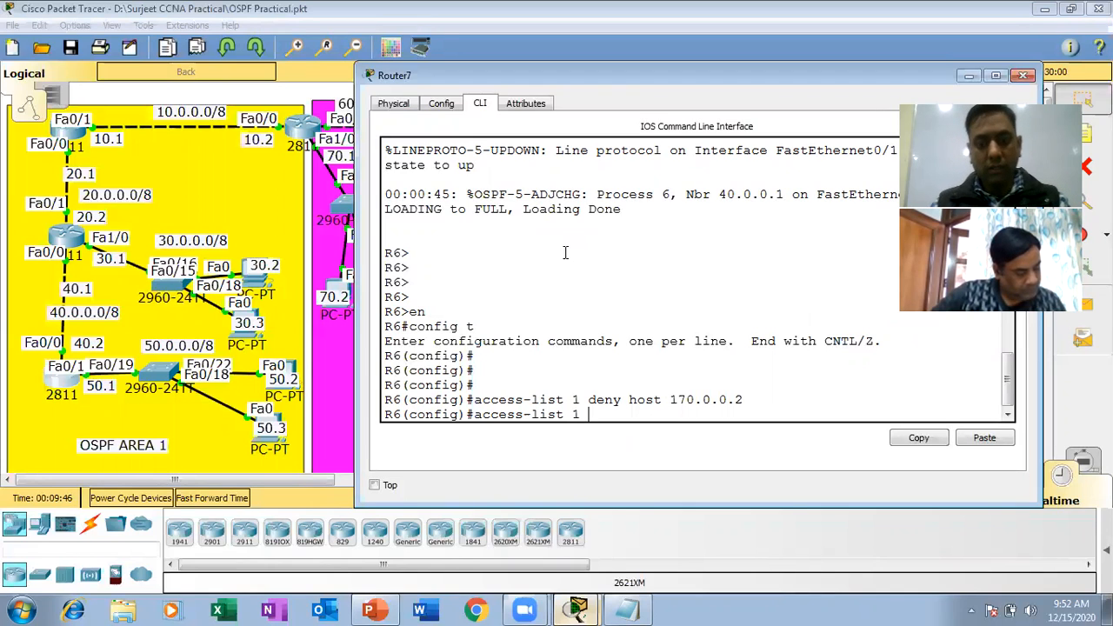
pyautogui.write('permi')
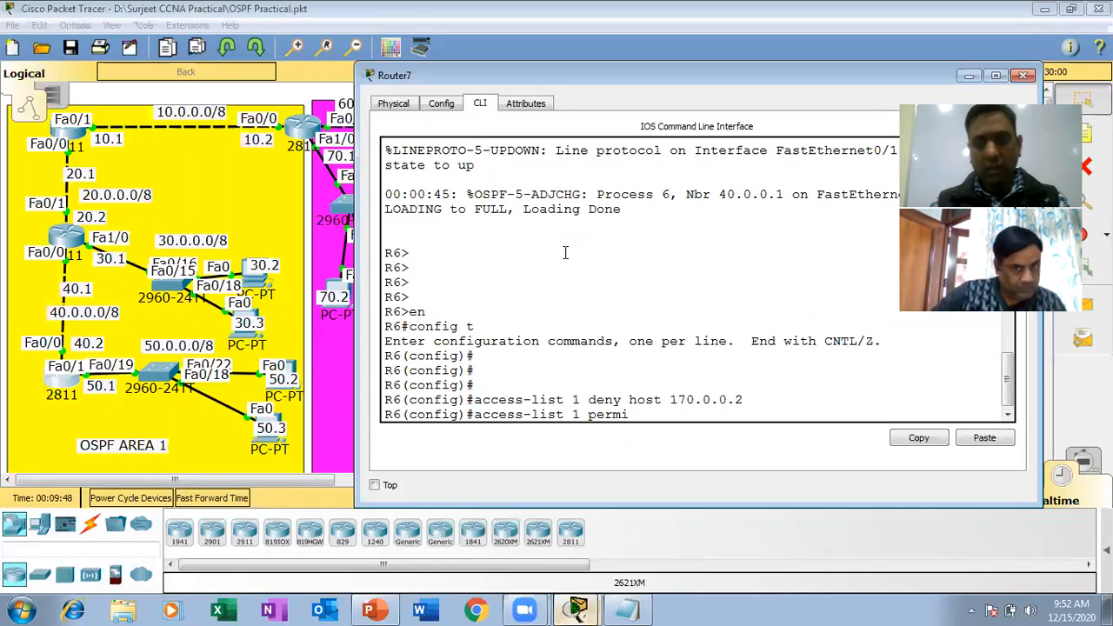
pyautogui.write('t any')
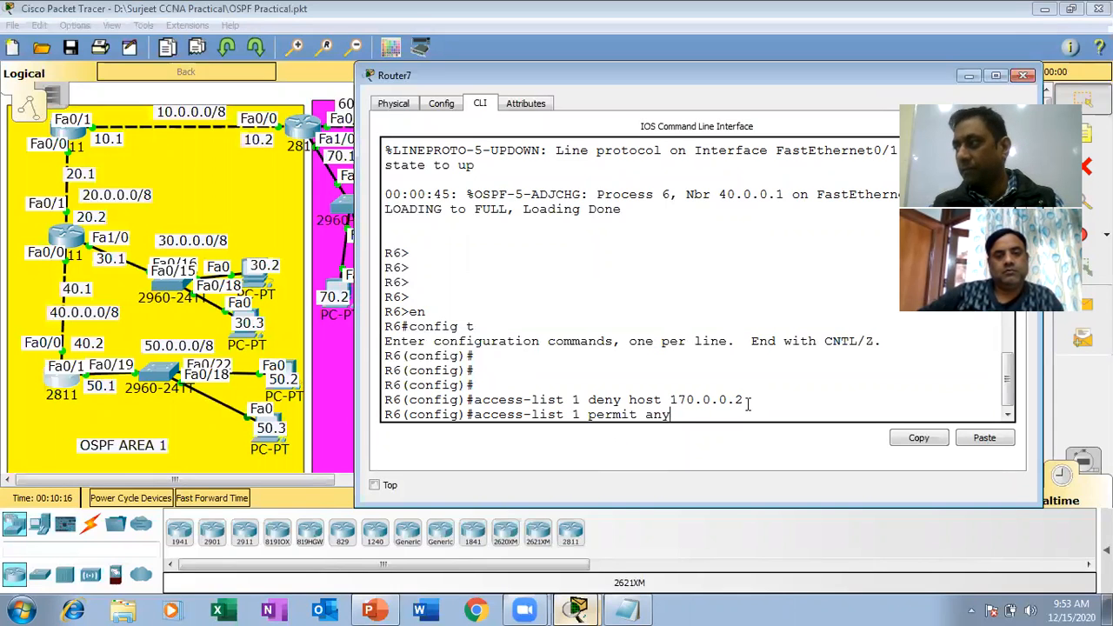
pyautogui.press('Return')
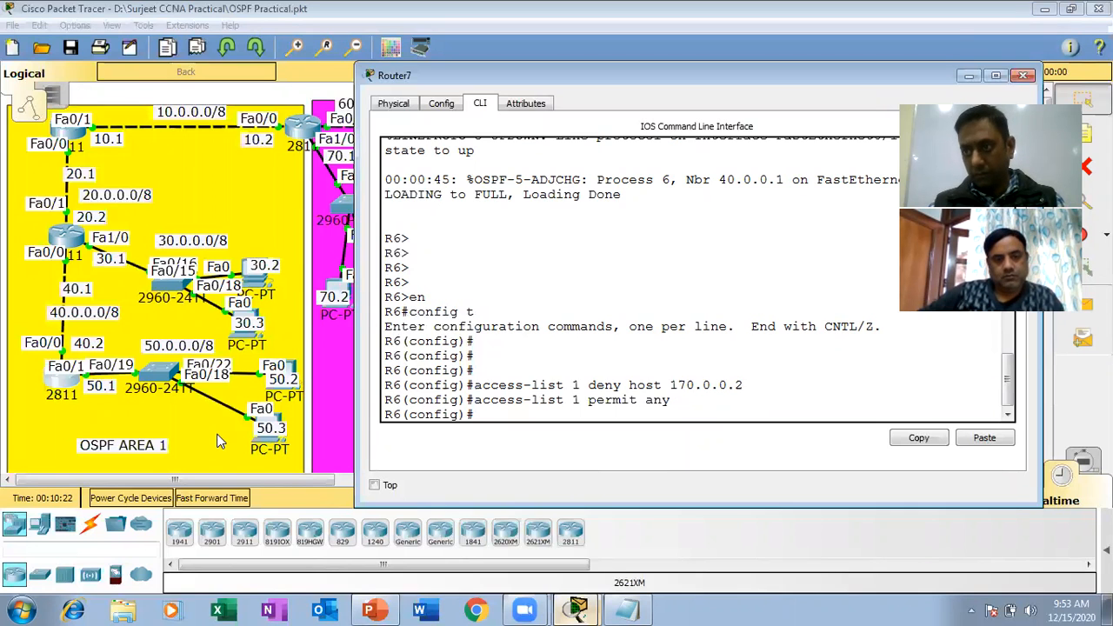
# Check the topology around the 2811 router serving 50.0.0.0/8, return to its console, and enter interface configuration with int fa0/0.
pyautogui.click(219, 444)
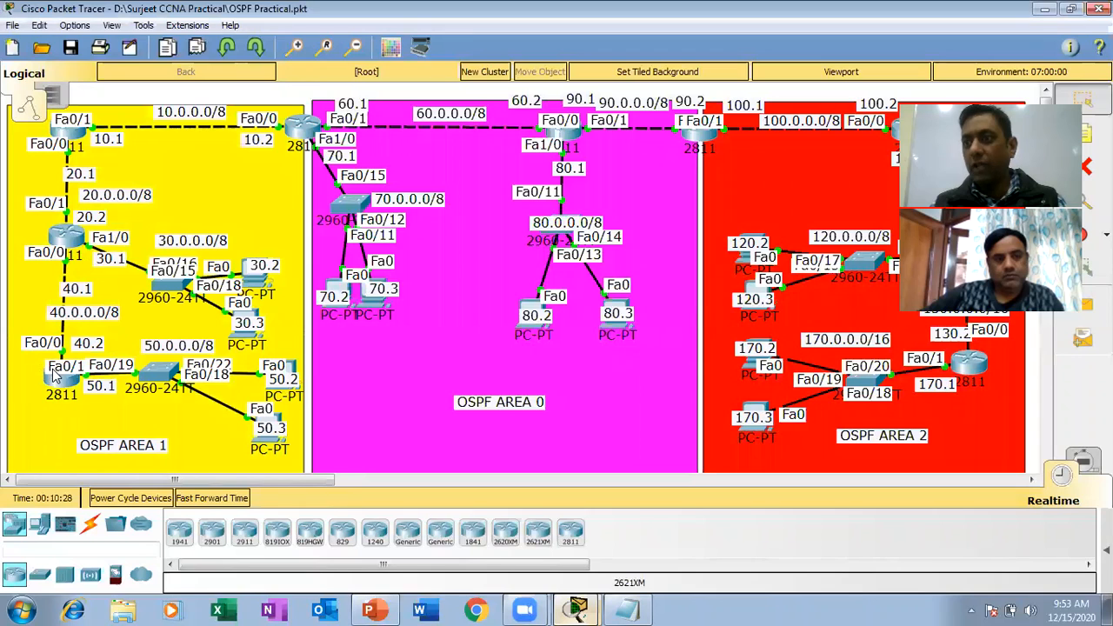
pyautogui.moveTo(73, 409)
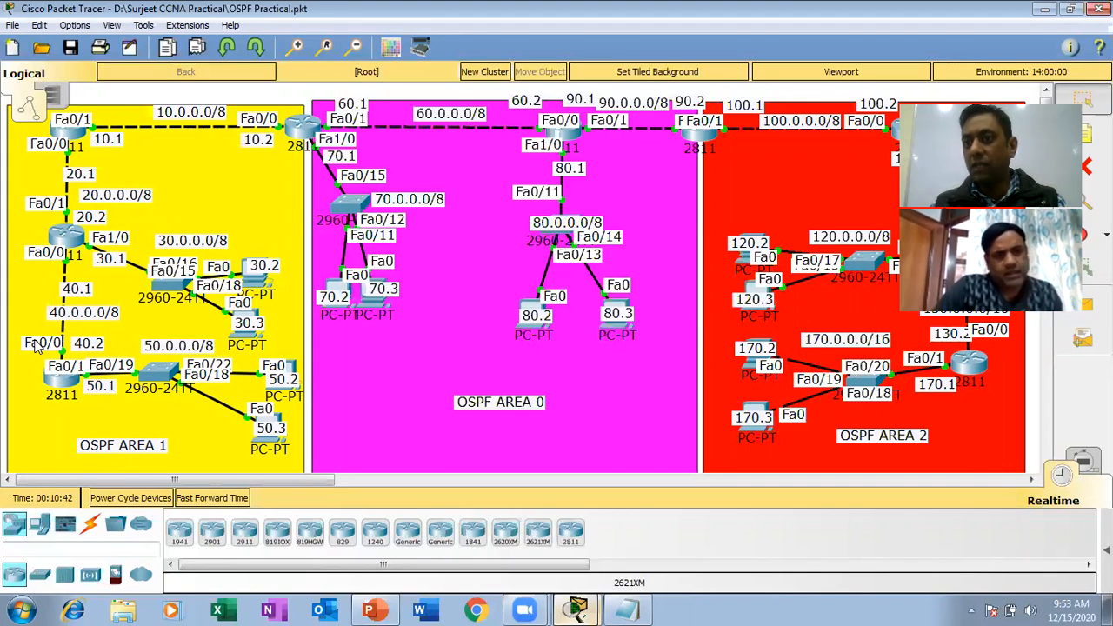
pyautogui.click(64, 374)
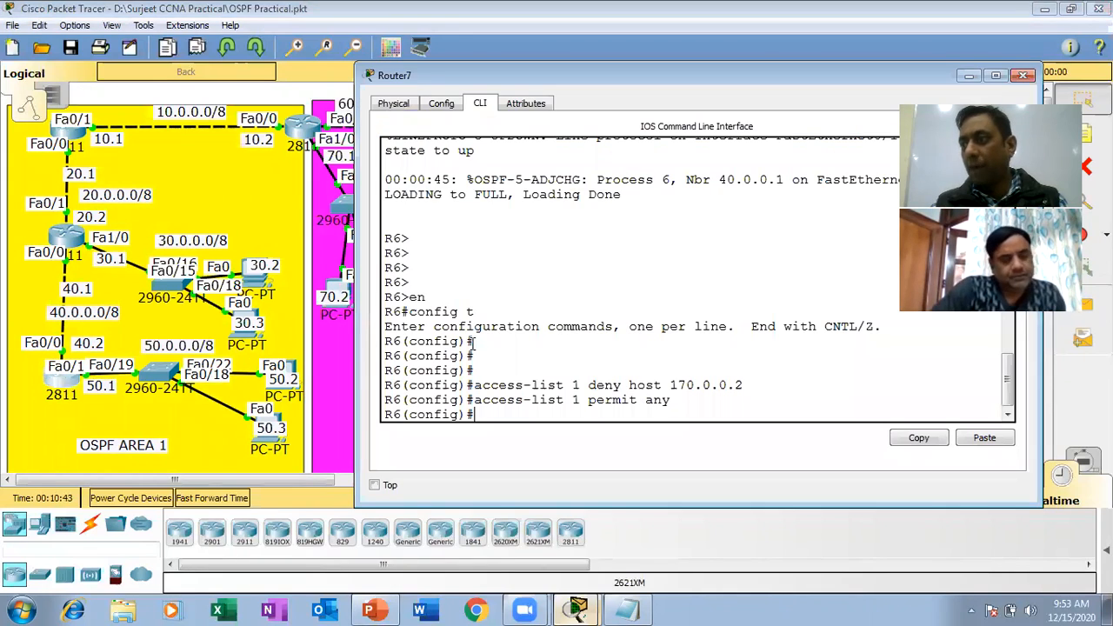
pyautogui.write('int fa0/0')
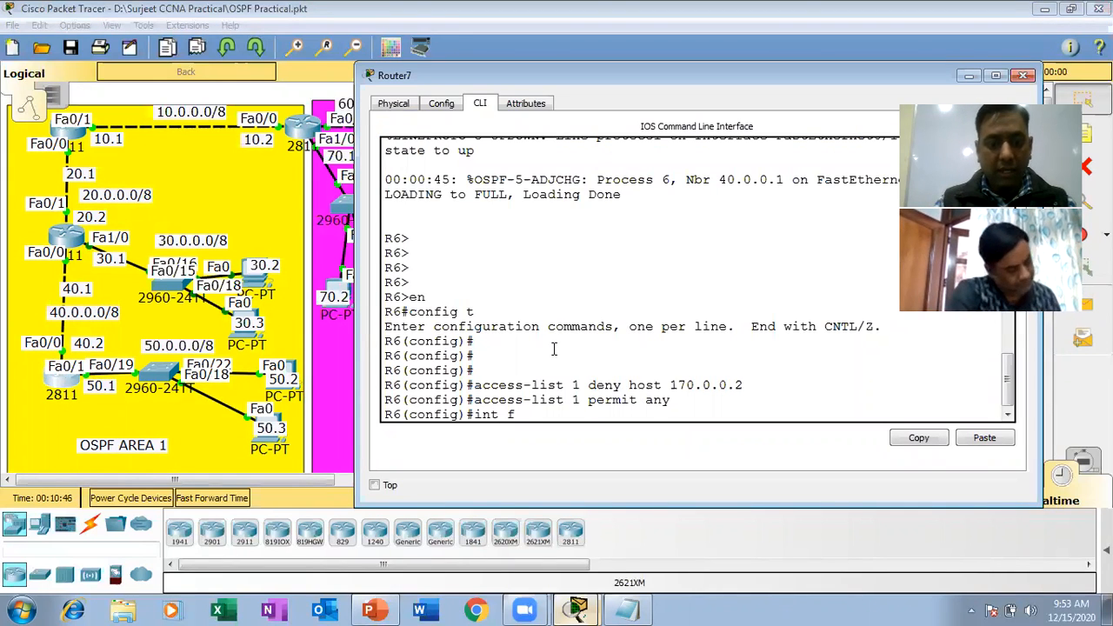
pyautogui.press('Return')
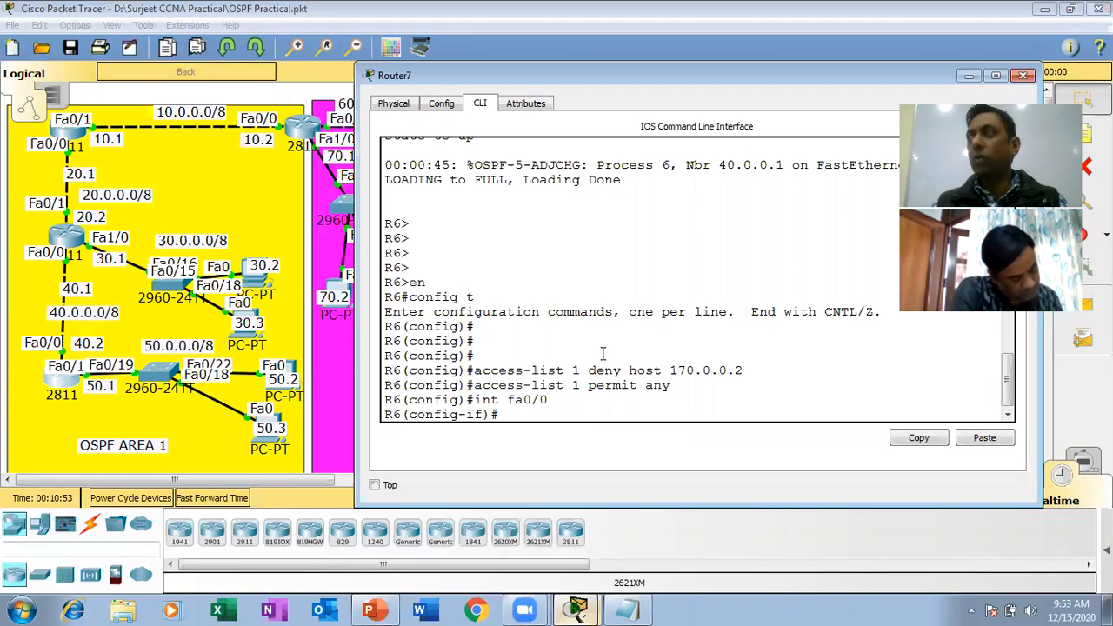
# Write ip access-group 1 in for the interface, highlight the matching list number and the direction keyword, and execute the command.
pyautogui.write('ip acc')
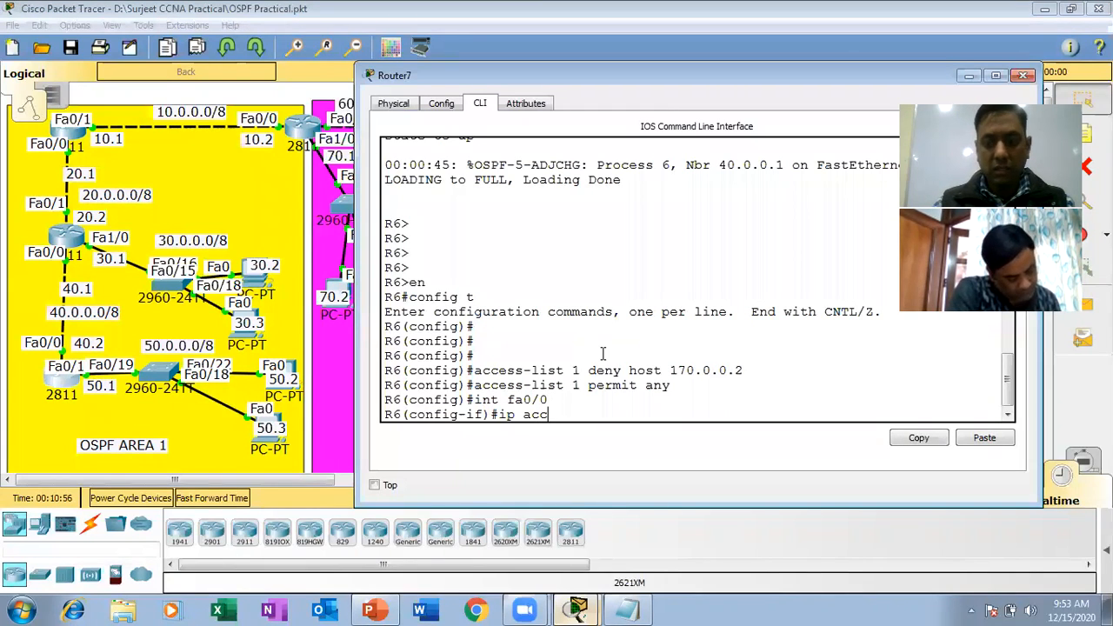
pyautogui.write('ess-g')
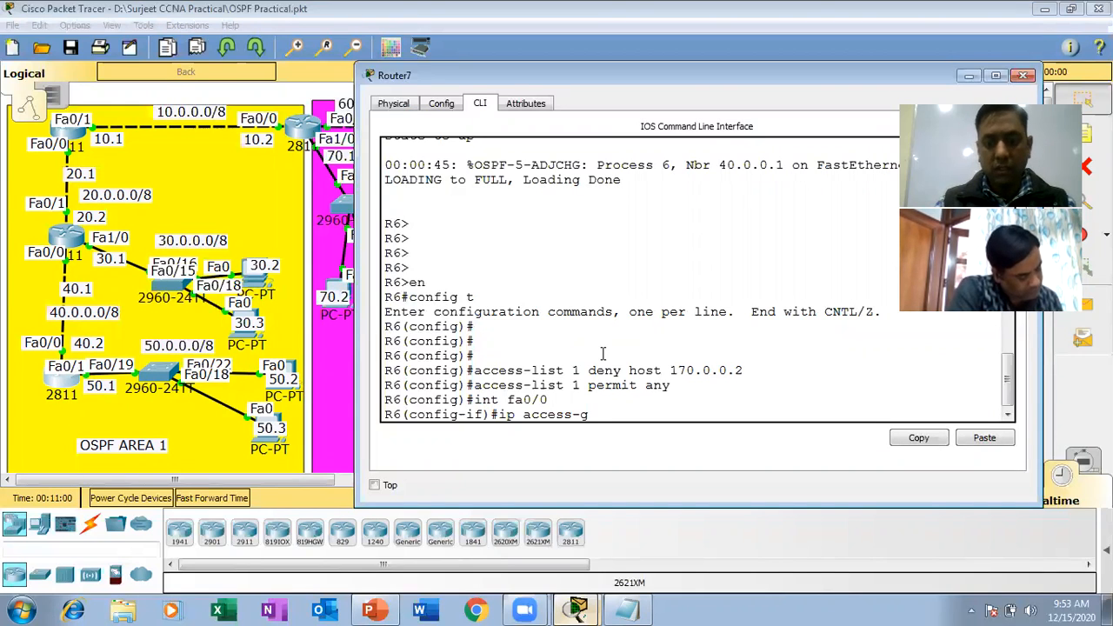
pyautogui.write('roup 1 in')
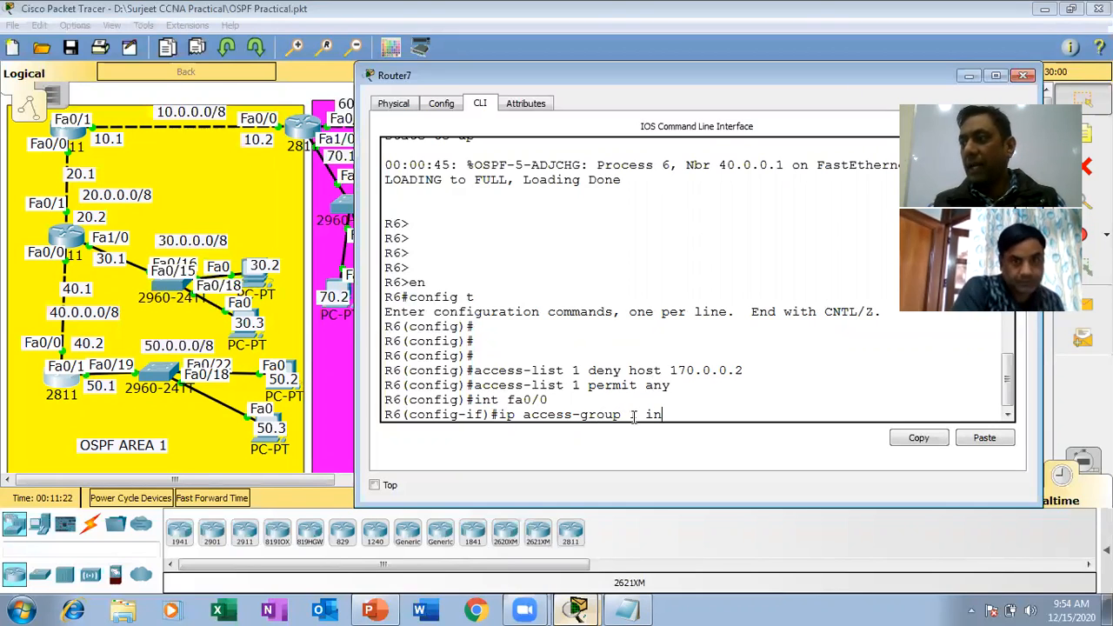
pyautogui.moveTo(638, 416); pyautogui.dragTo(630, 416)
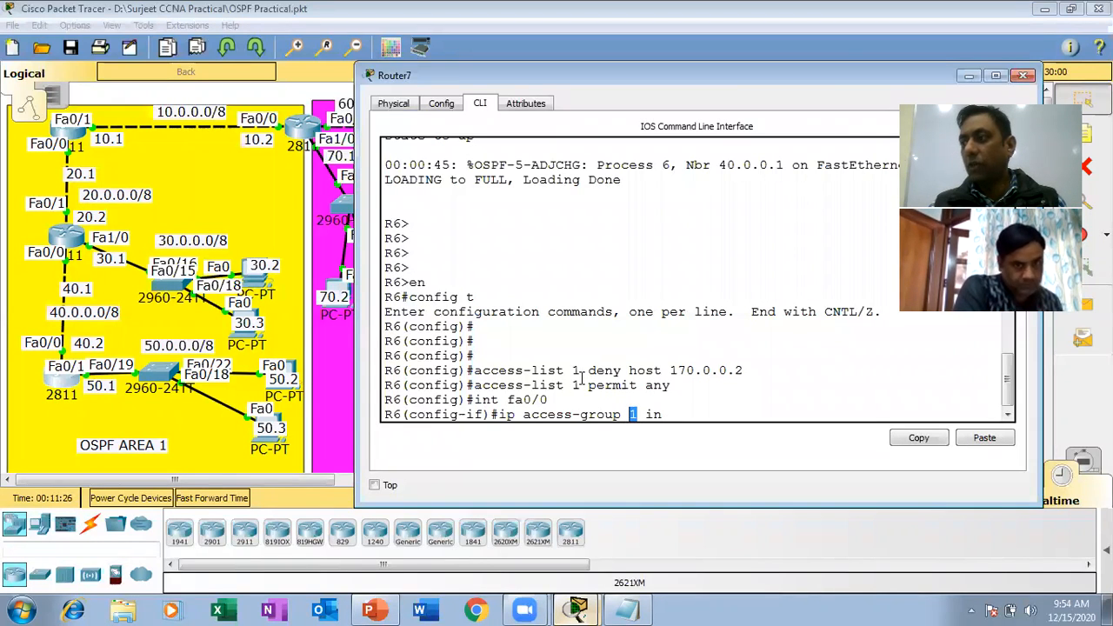
pyautogui.moveTo(582, 372); pyautogui.dragTo(570, 373)
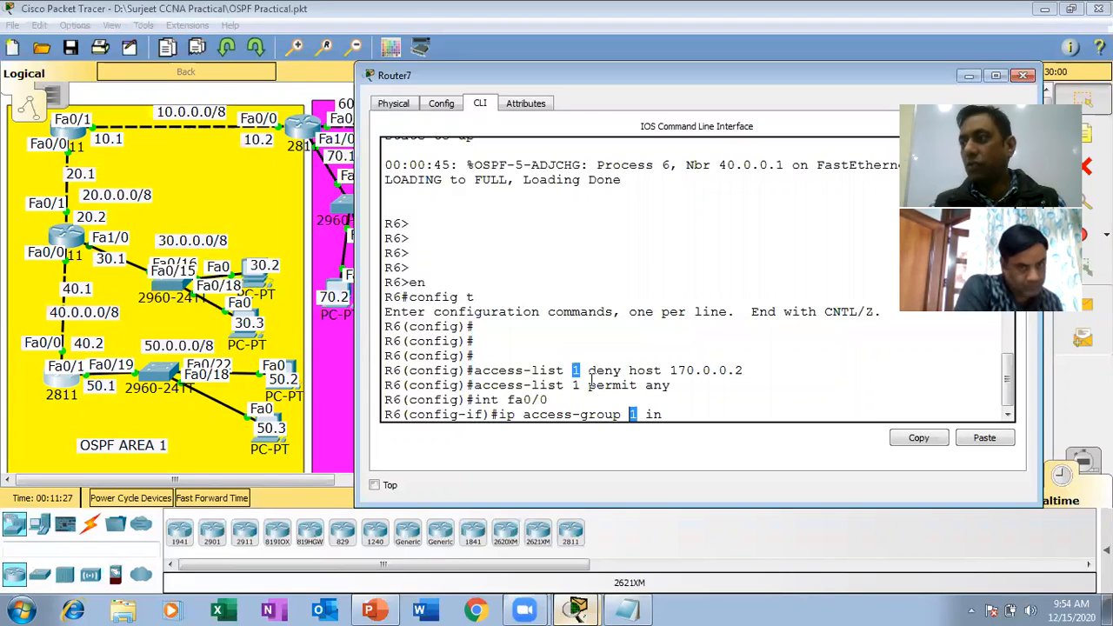
pyautogui.moveTo(638, 416)
pyautogui.mouseDown()
pyautogui.moveTo(624, 416)
pyautogui.moveTo(663, 417)
pyautogui.moveTo(648, 419)
pyautogui.mouseUp()
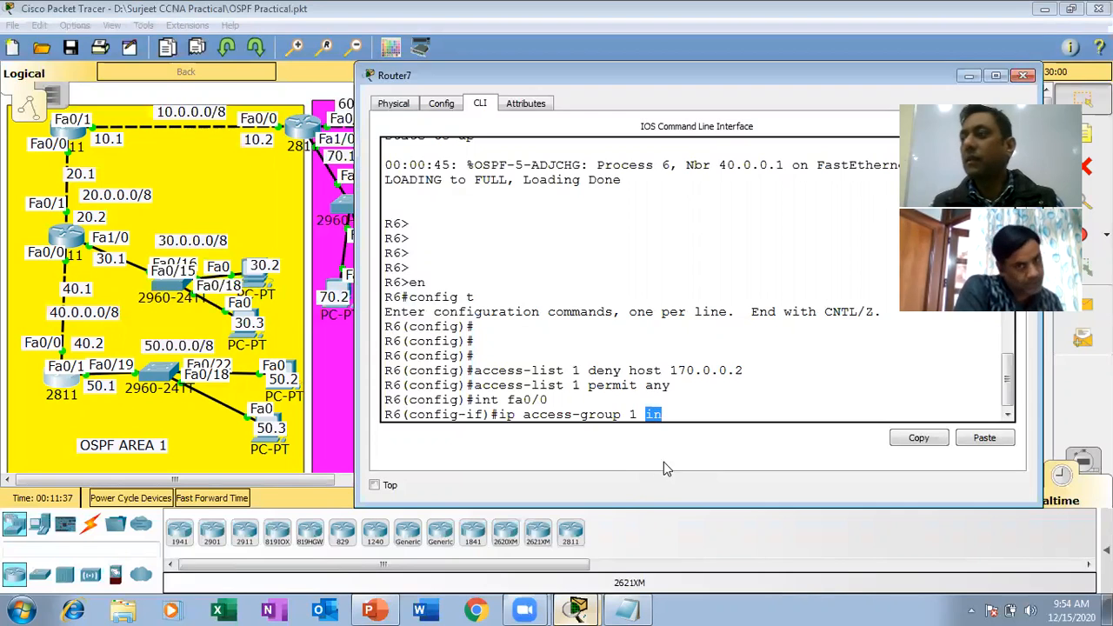
pyautogui.press('Right')
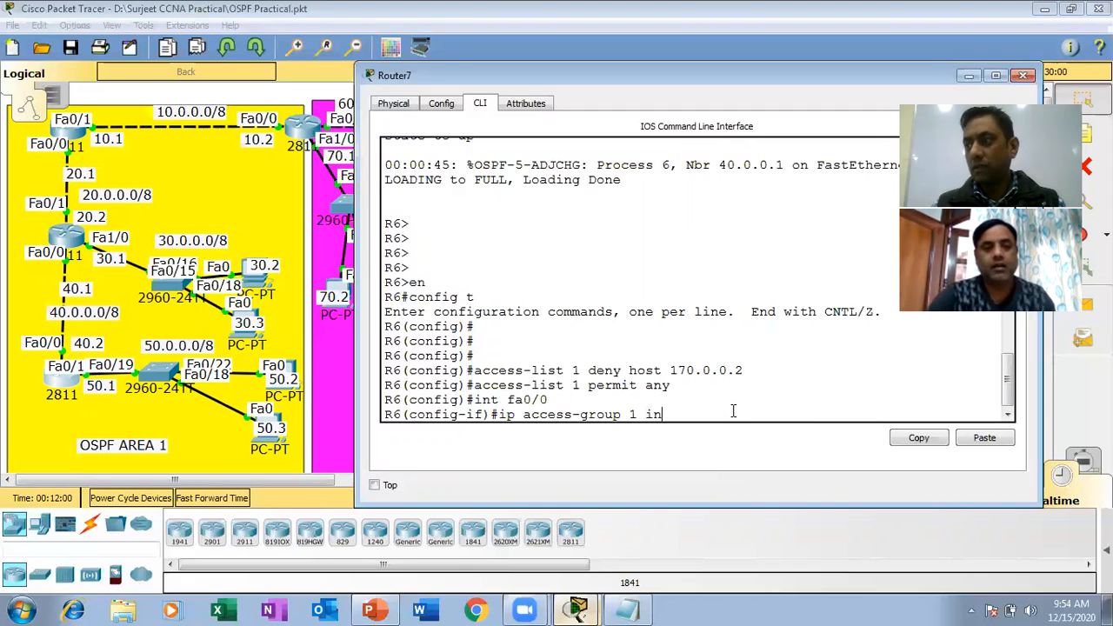
pyautogui.press('Return')
# Leave configuration mode on R6, save the configuration with wr, and close the router window.
pyautogui.hotkey('ctrl', 'z')
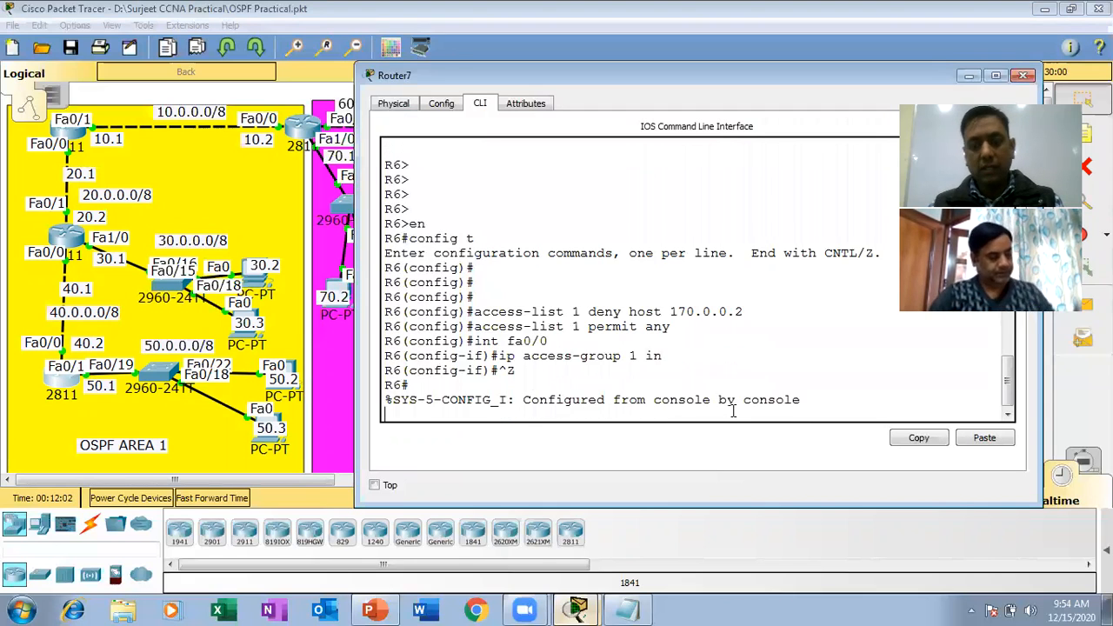
pyautogui.press('Return')
pyautogui.write('wr')
pyautogui.press('Return')
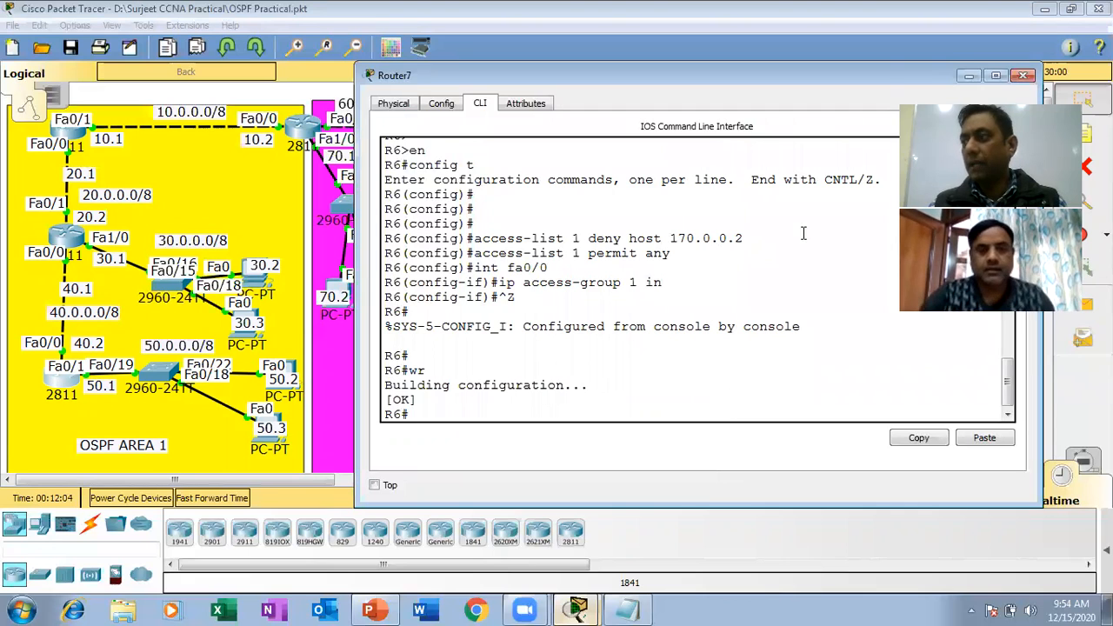
pyautogui.moveTo(869, 75); pyautogui.dragTo(665, 83)
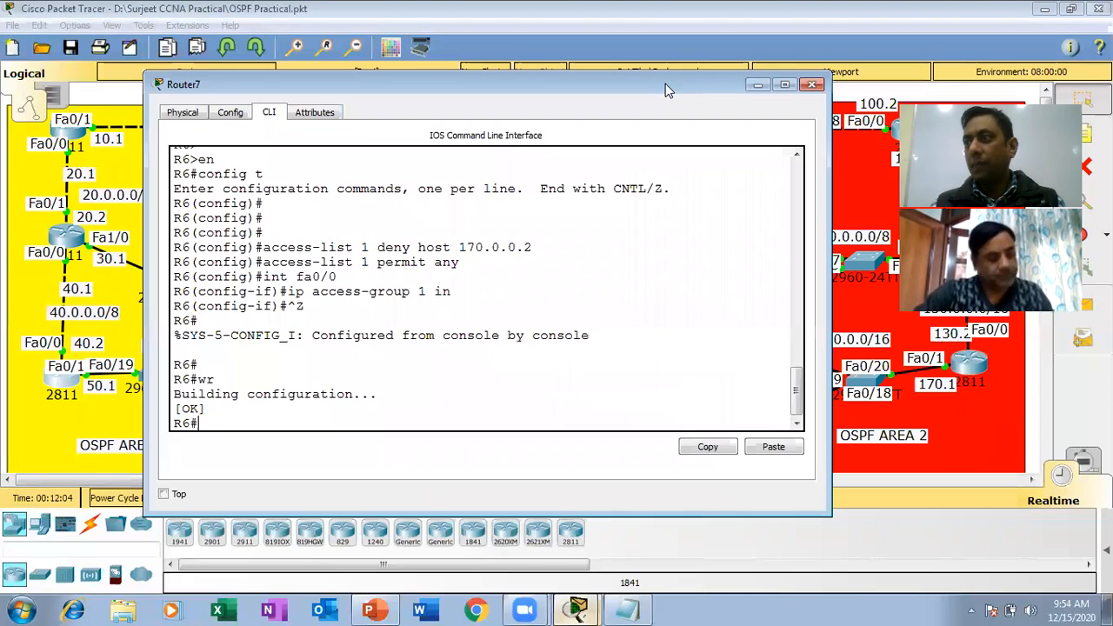
pyautogui.click(811, 87)
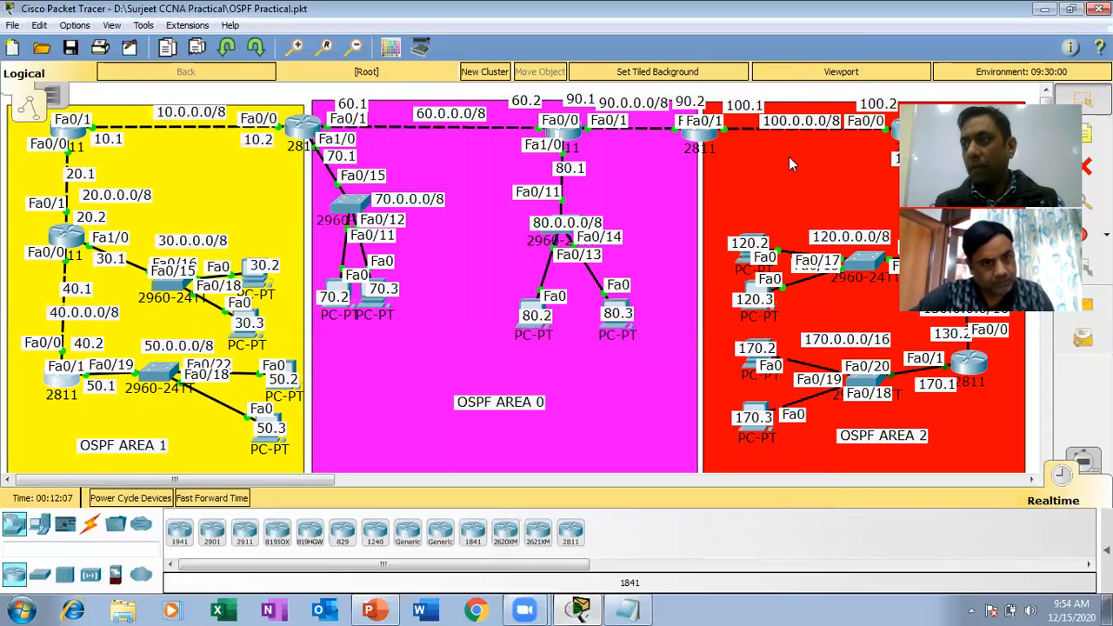
# Open the command prompt of the PC labelled 170.2 in OSPF Area 2 and ping 50.0.0.1.
pyautogui.click(754, 367)
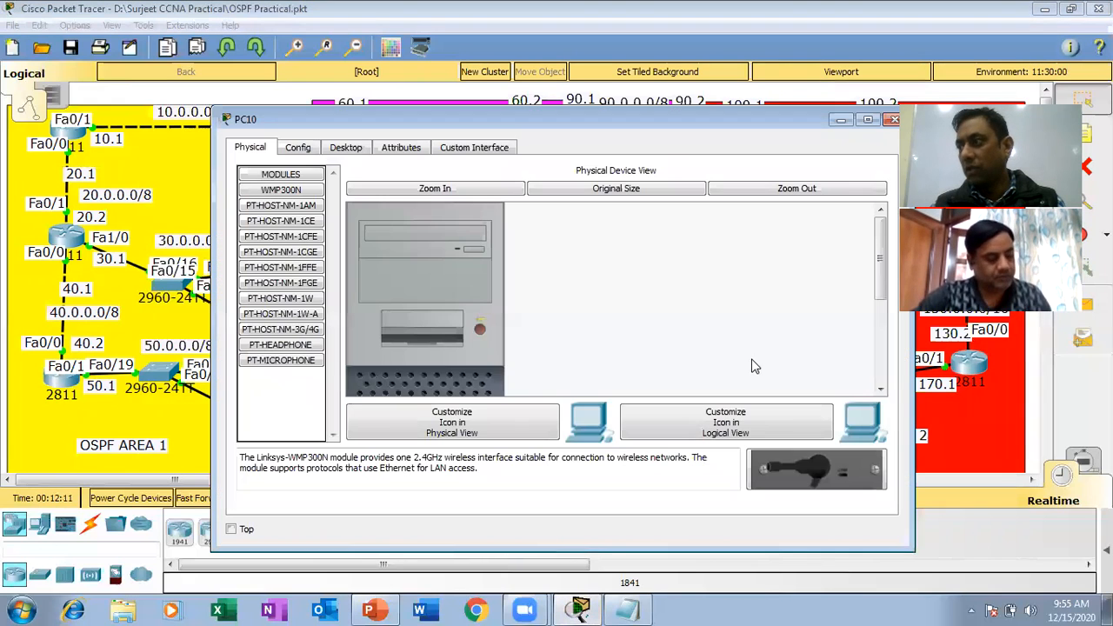
pyautogui.click(354, 150)
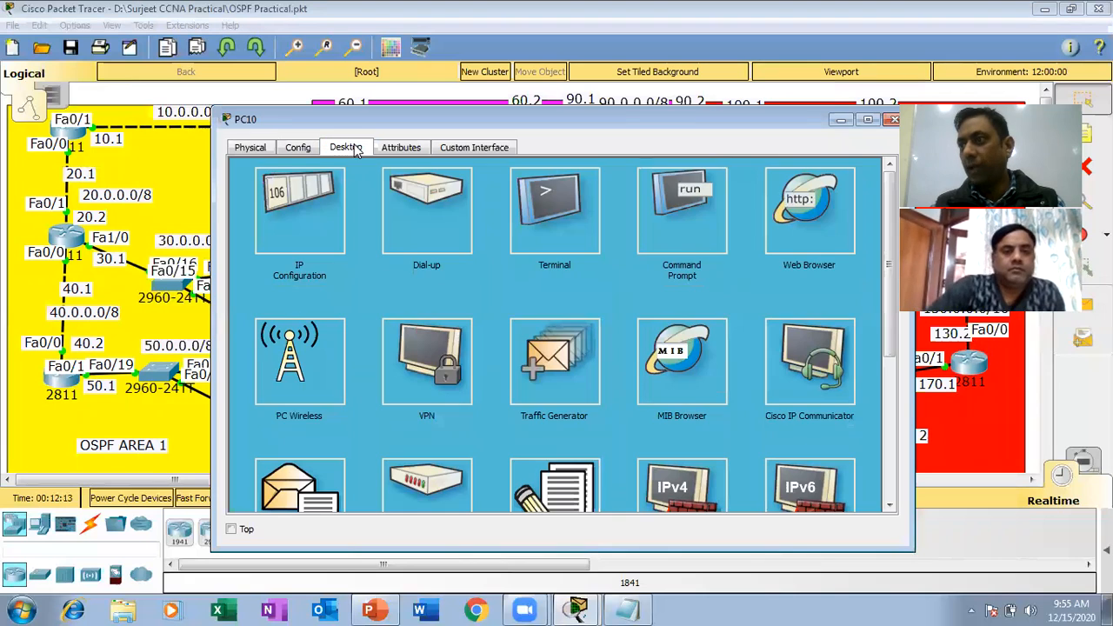
pyautogui.click(664, 224)
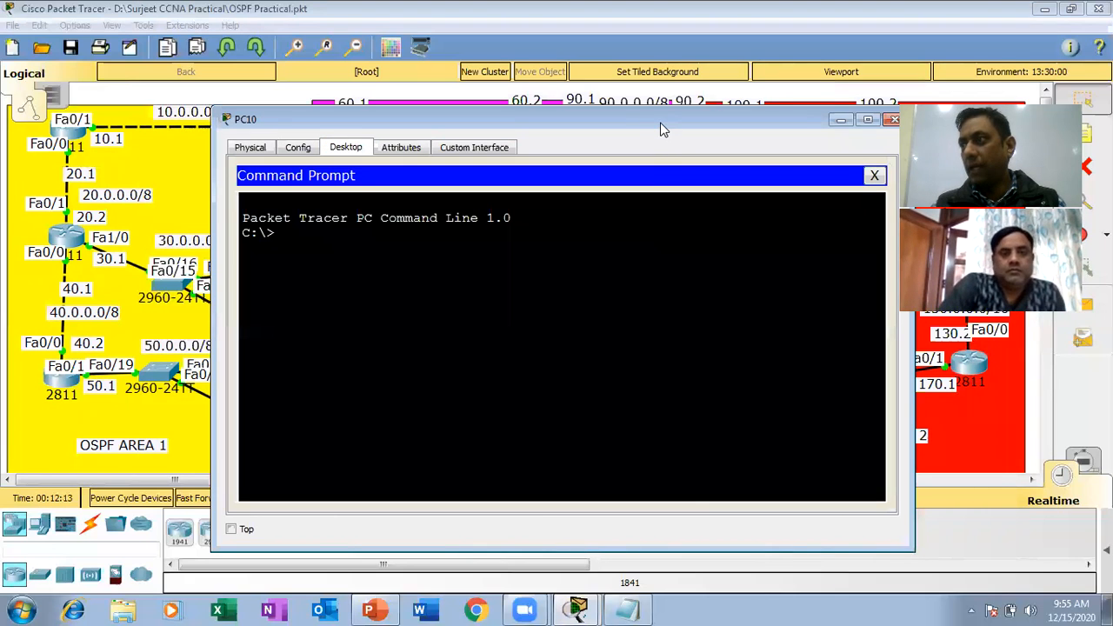
pyautogui.moveTo(662, 121); pyautogui.dragTo(749, 53)
pyautogui.write('ping')
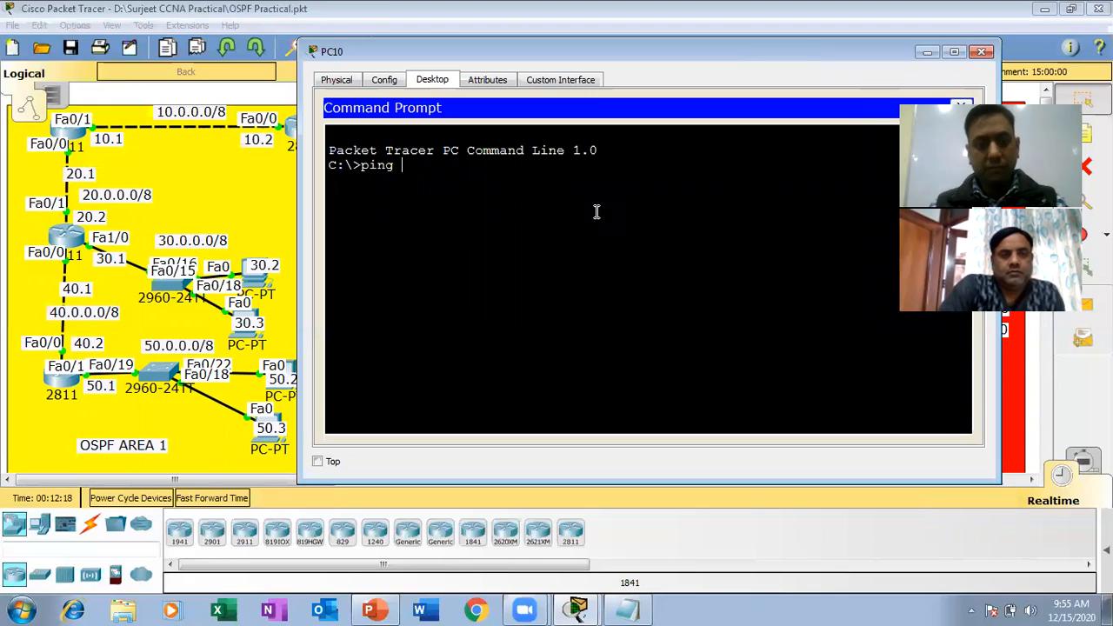
pyautogui.write(' 50.0.0.1')
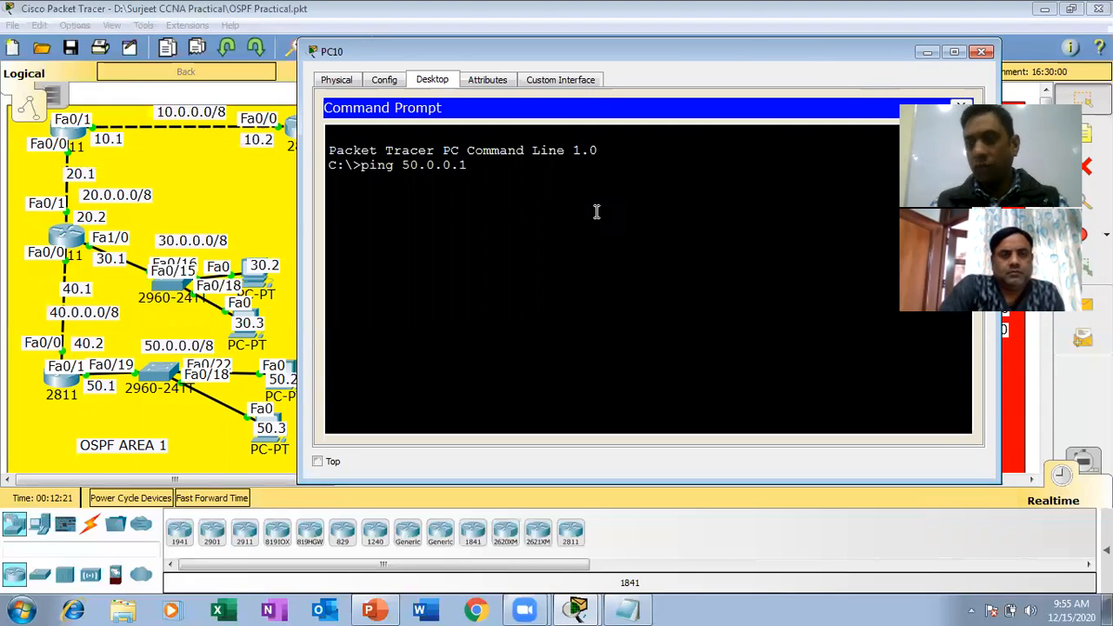
pyautogui.press('Return')
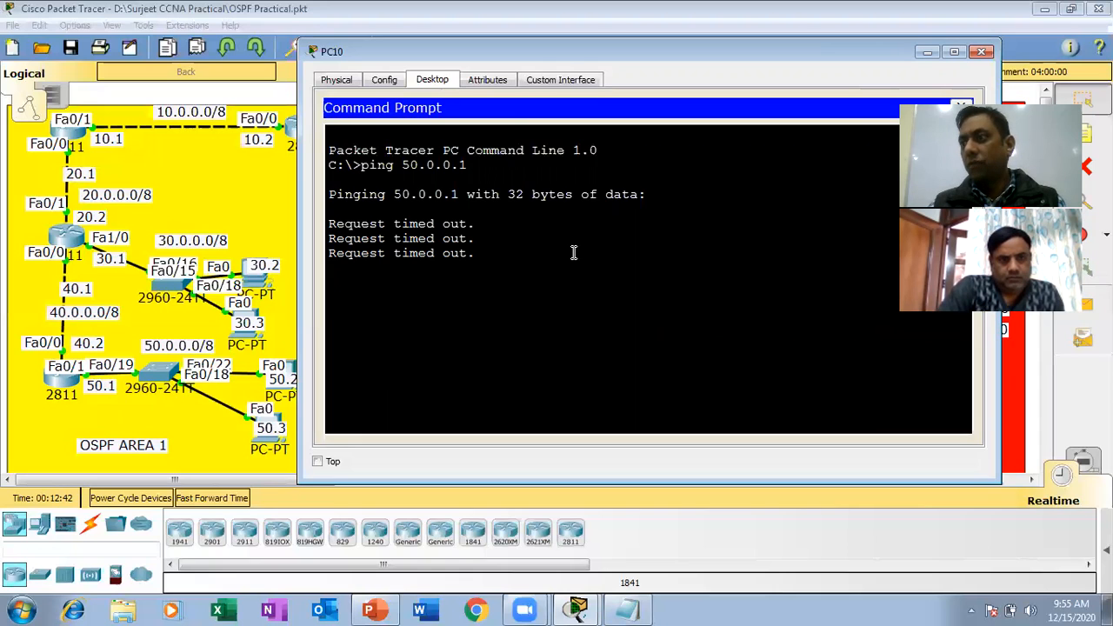
# Ping 50.0.0.2 from the same PC by editing the previous command, and close the PC window.
pyautogui.press('Up')
pyautogui.press('BackSpace')
pyautogui.write('2')
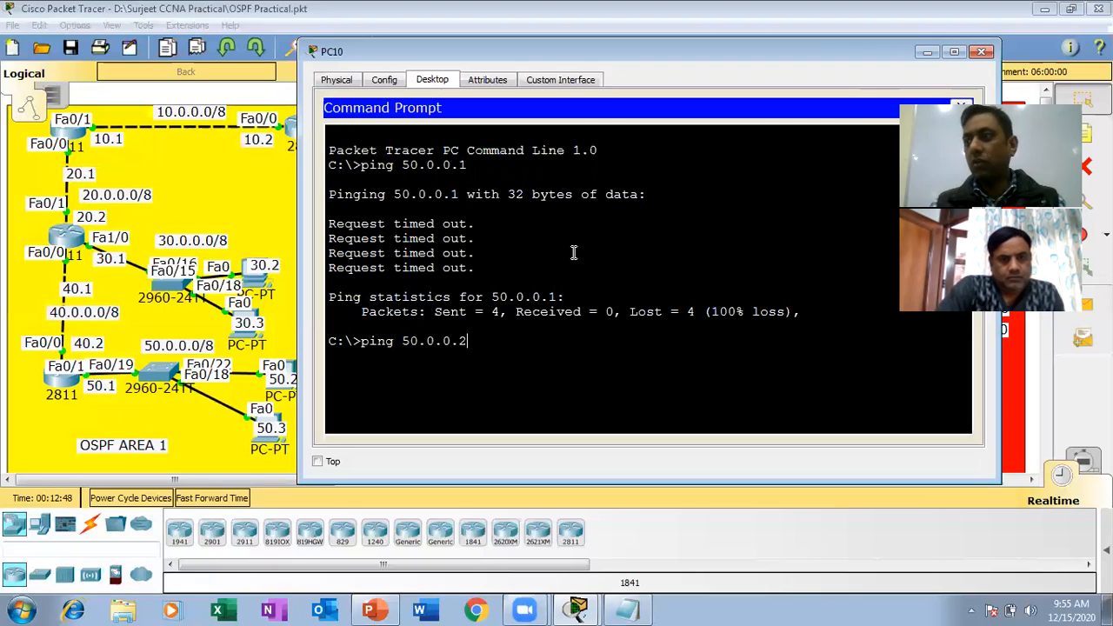
pyautogui.press('Return')
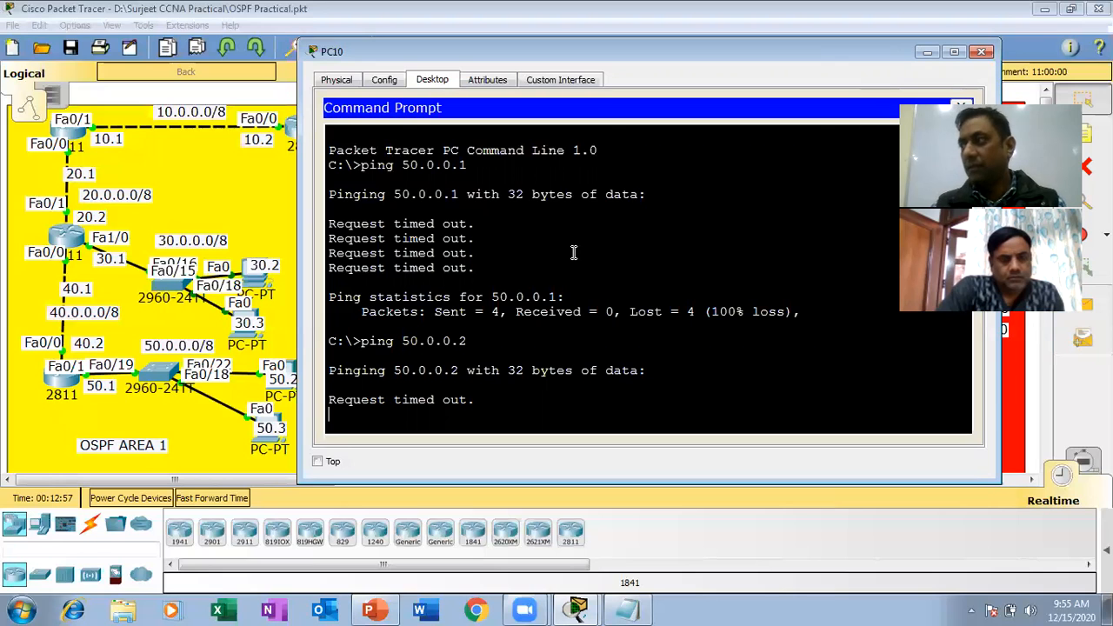
pyautogui.click(982, 53)
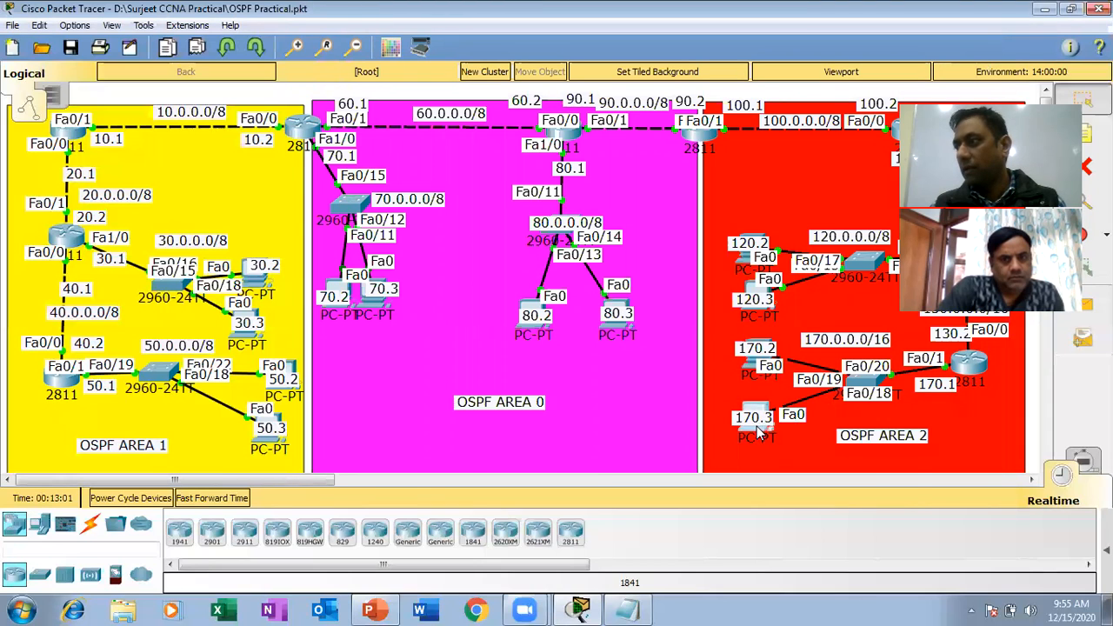
# Ping 50.0.0.1 from the command prompt of the PC labelled 170.3 in OSPF Area 2, and close the prompt.
pyautogui.click(758, 432)
pyautogui.click(347, 148)
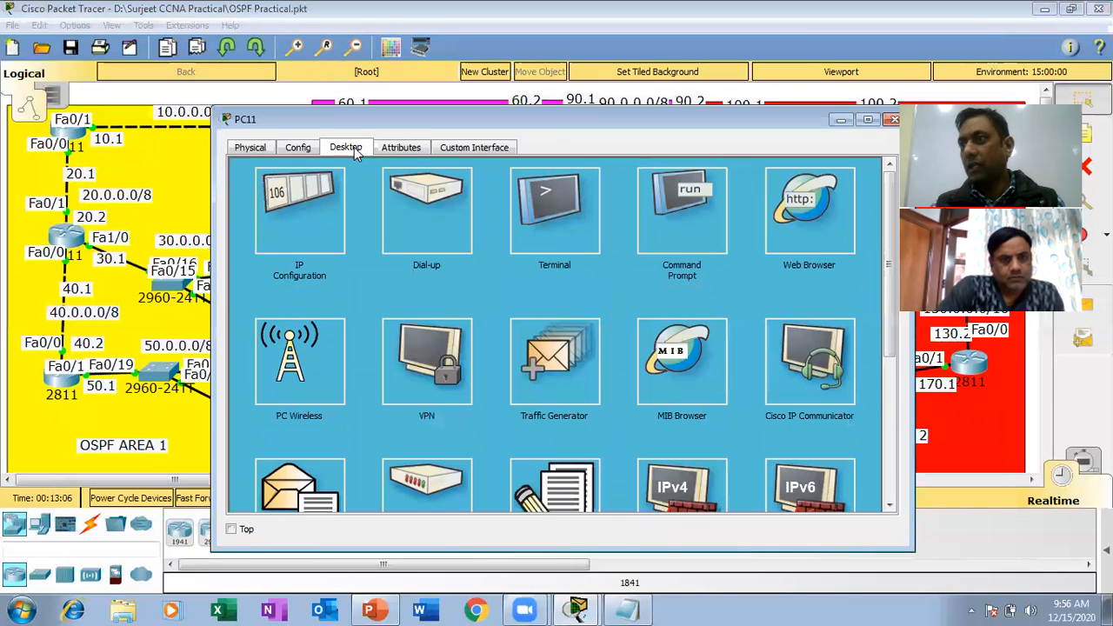
pyautogui.click(701, 203)
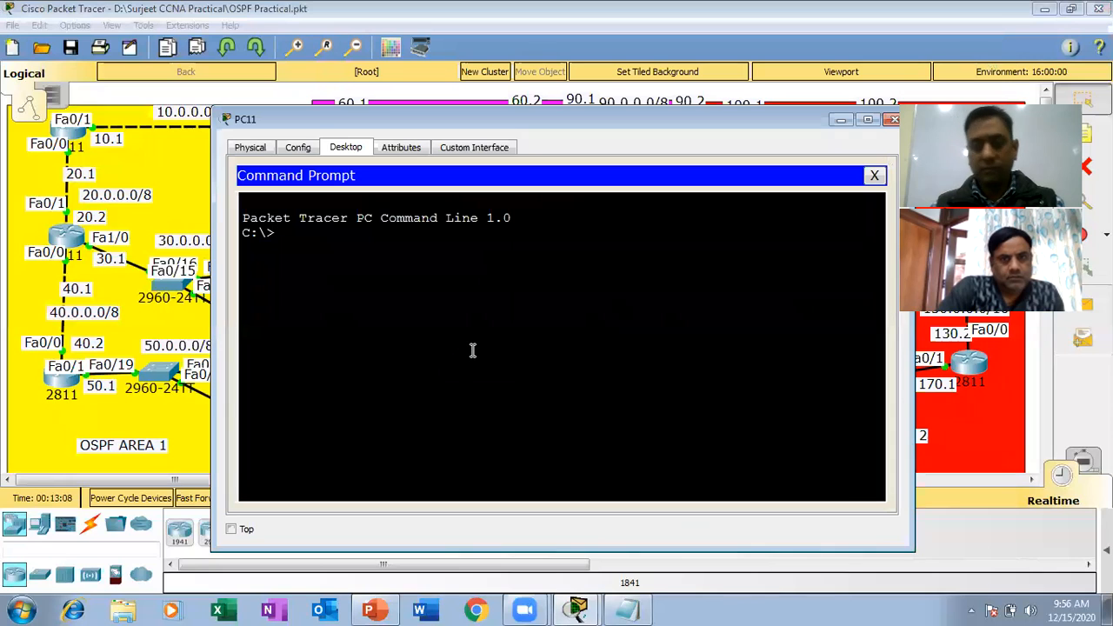
pyautogui.write('ping')
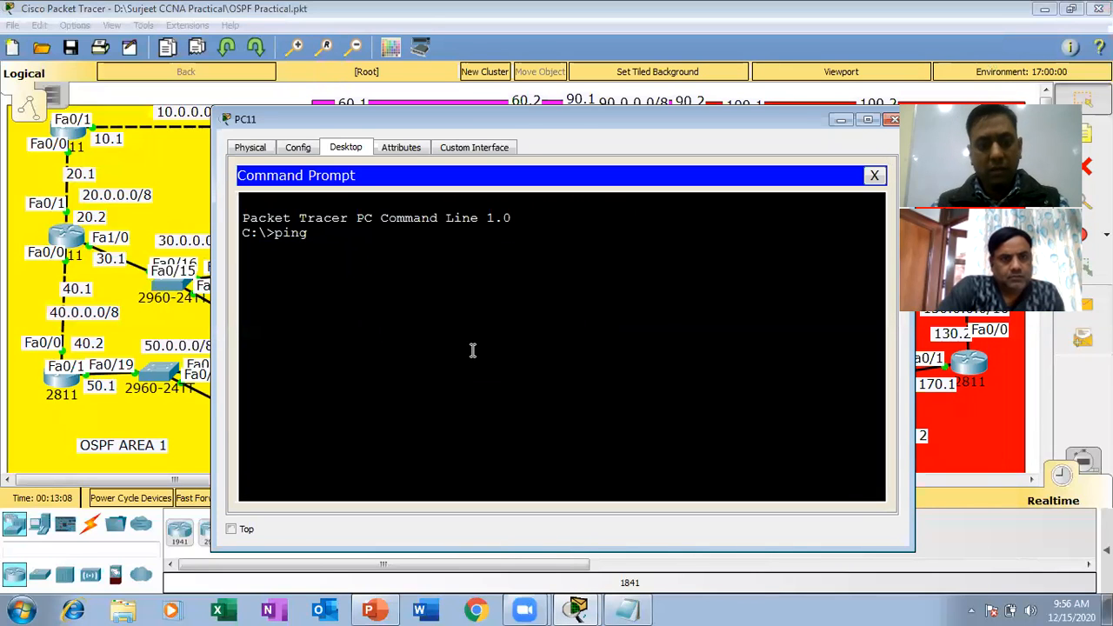
pyautogui.write(' 50.0.0.1')
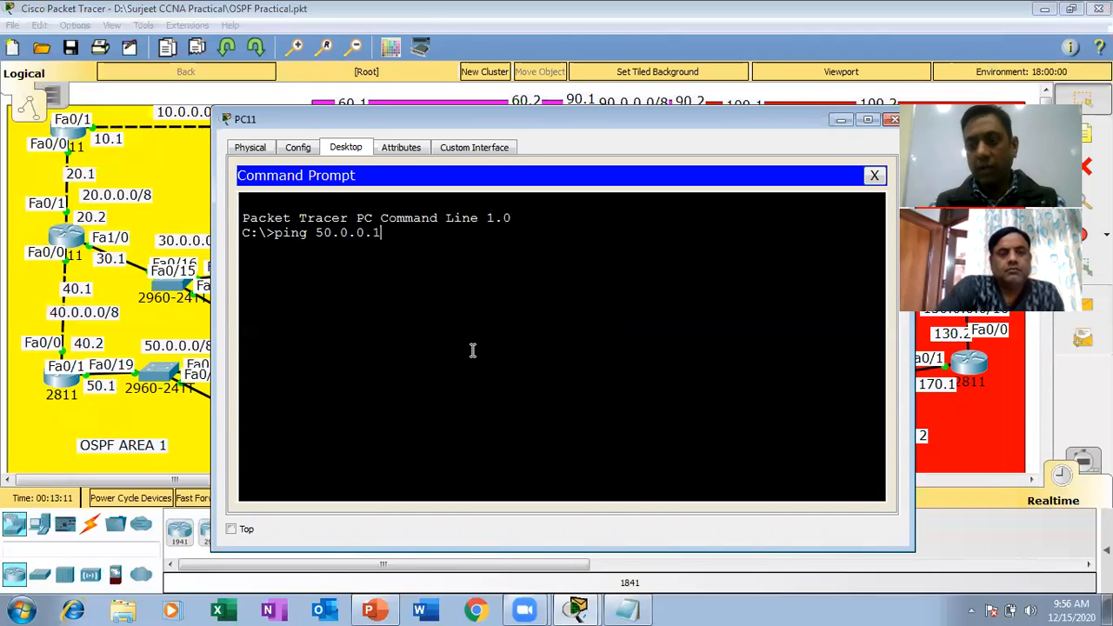
pyautogui.press('Return')
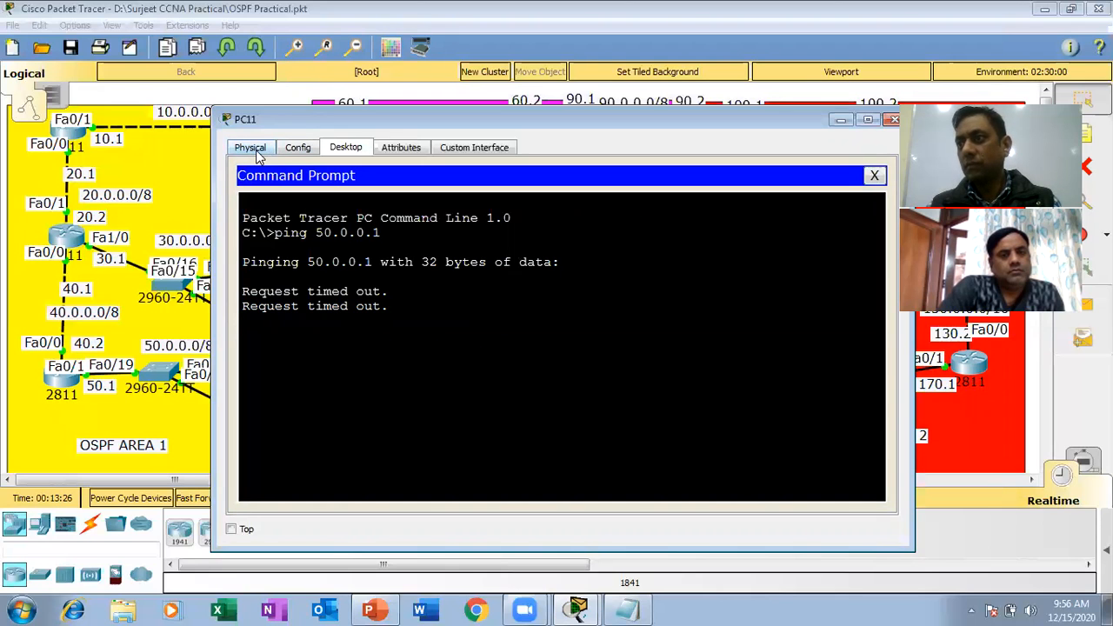
pyautogui.click(876, 177)
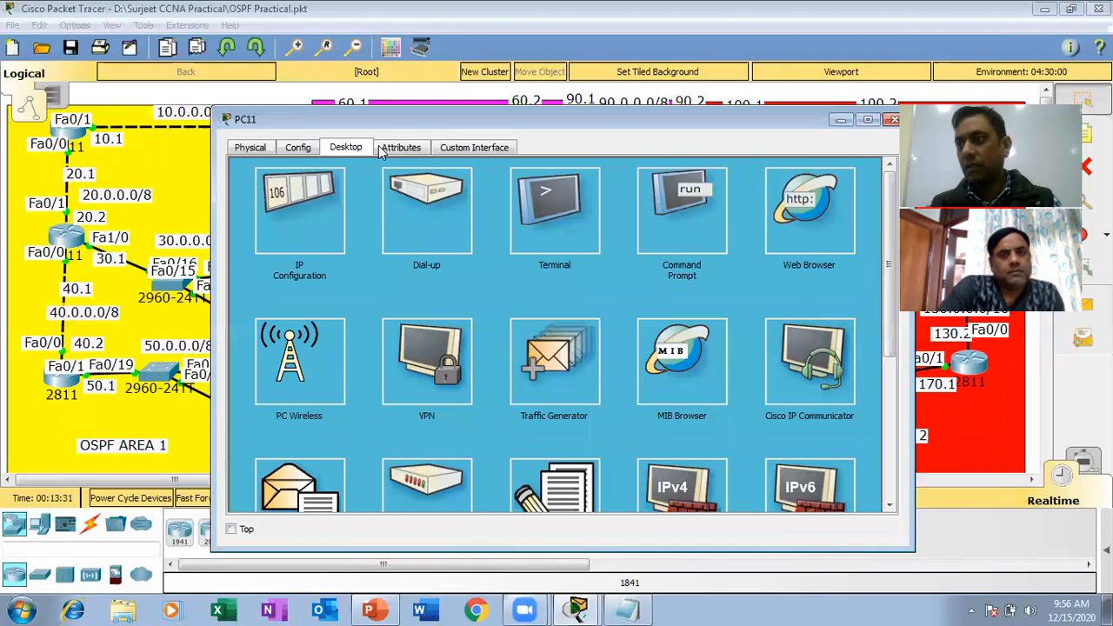
# Give the 170.3 PC the static IP address 170.0.0.3, mask 255.255.0.0 and default gateway 170.0.0.1, and close its window.
pyautogui.click(299, 197)
pyautogui.click(470, 250)
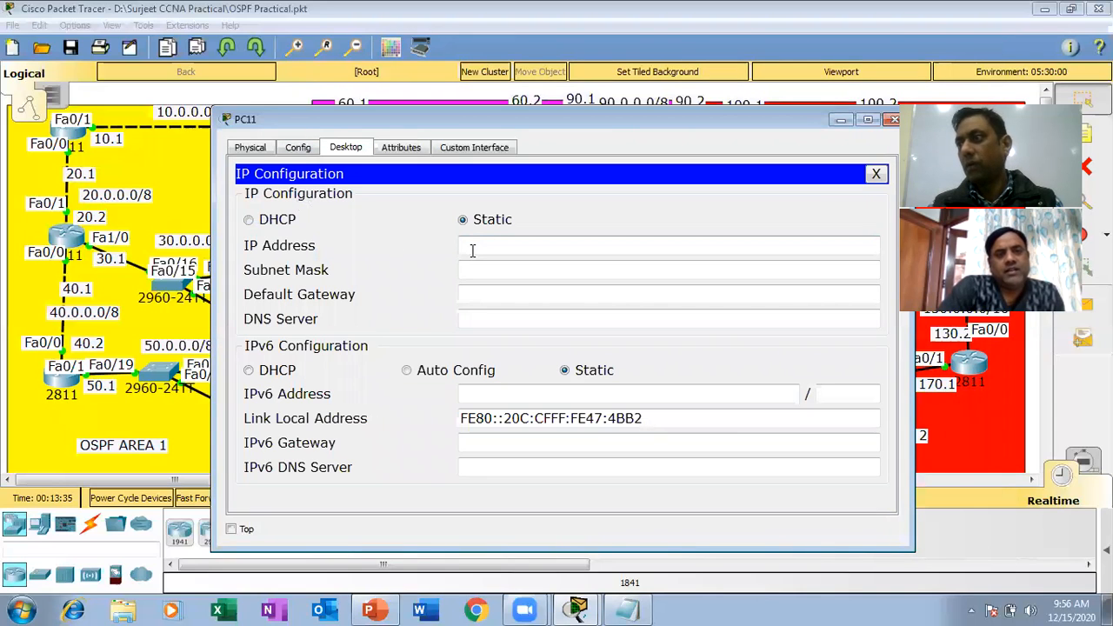
pyautogui.write('17')
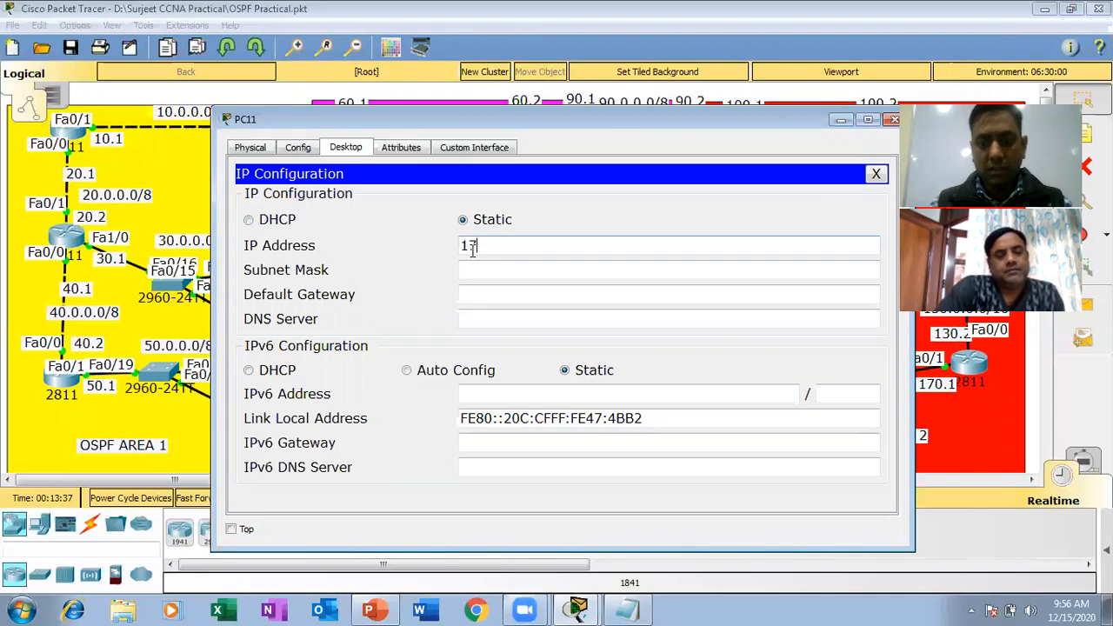
pyautogui.write('0.0.0.3')
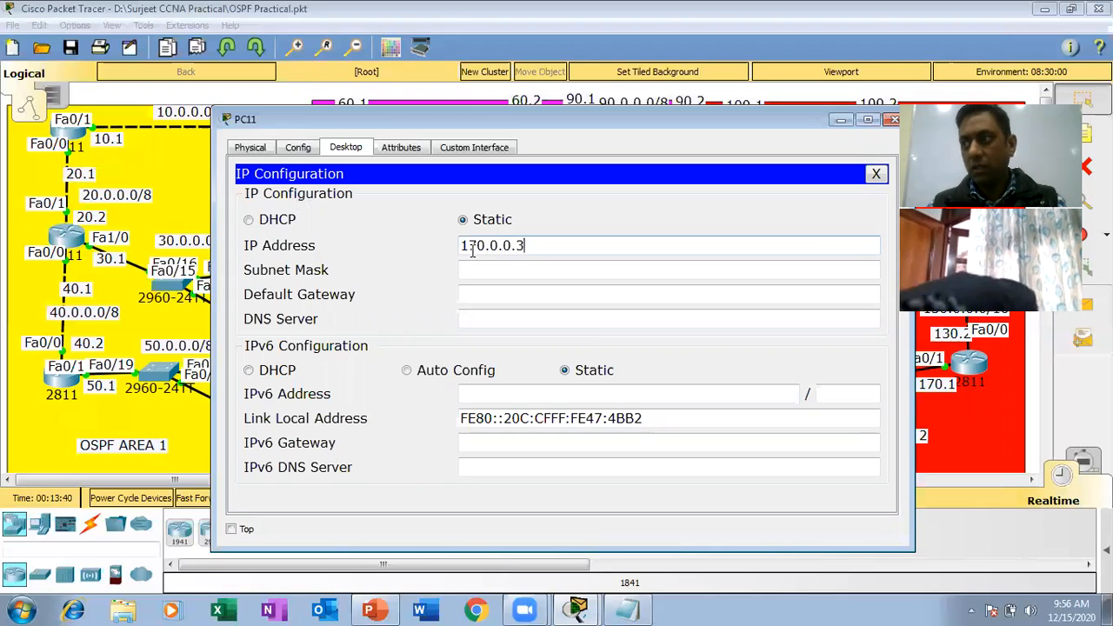
pyautogui.press('Tab')
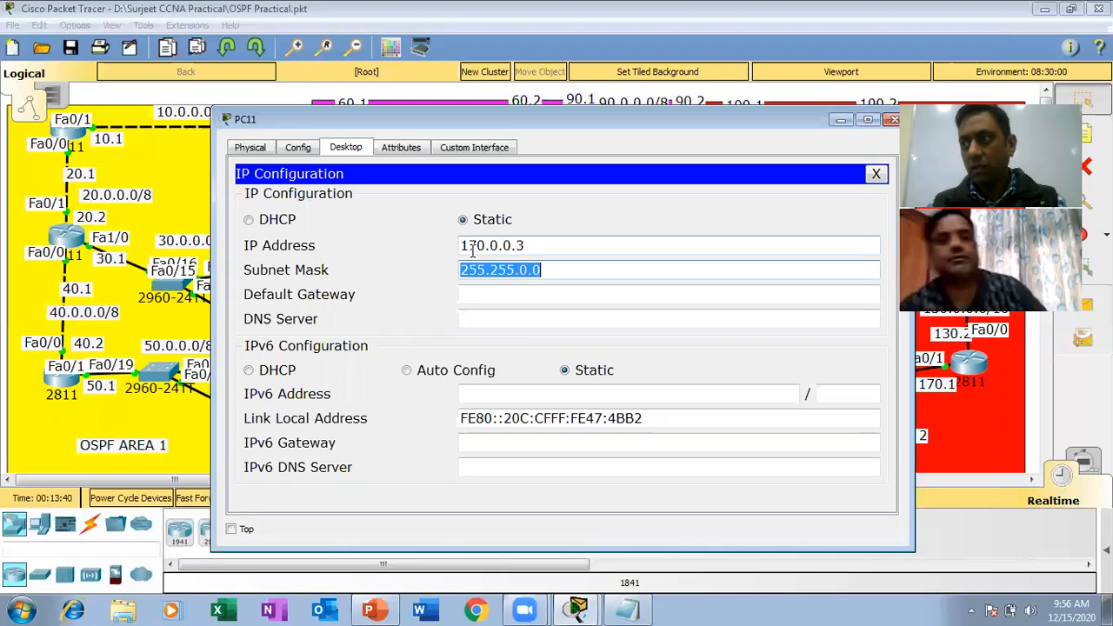
pyautogui.press('Tab')
pyautogui.write('170.0.0.1')
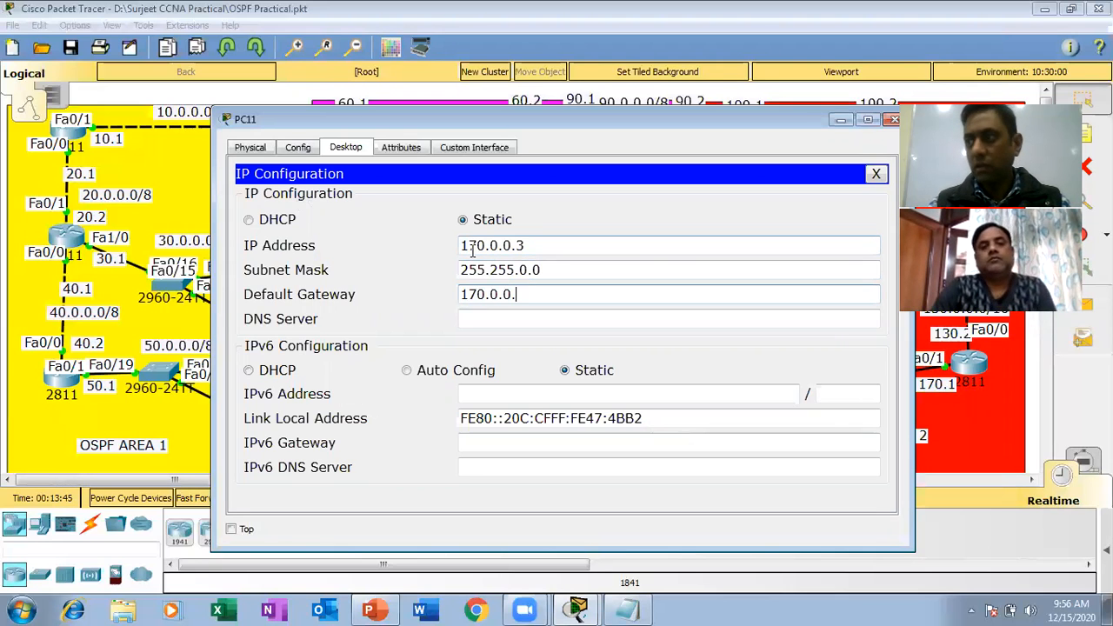
pyautogui.click(893, 119)
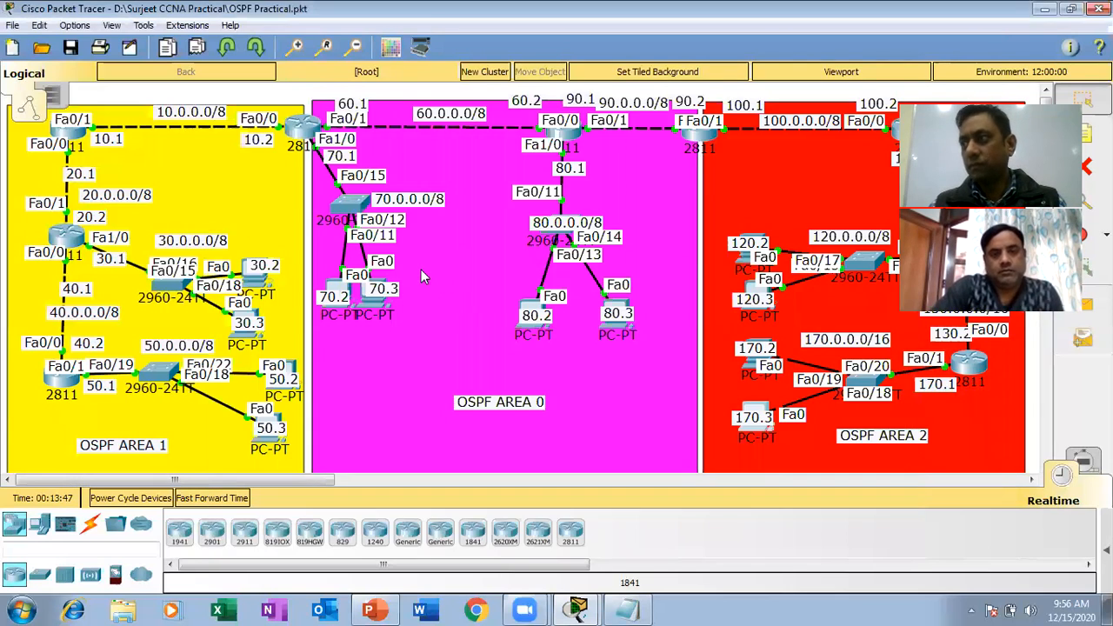
# Configure the PC labelled 170.2 with IP address 170.0.0.2, mask 255.255.0.0 and default gateway 170.0.0.1, and close its window.
pyautogui.click(754, 367)
pyautogui.click(324, 219)
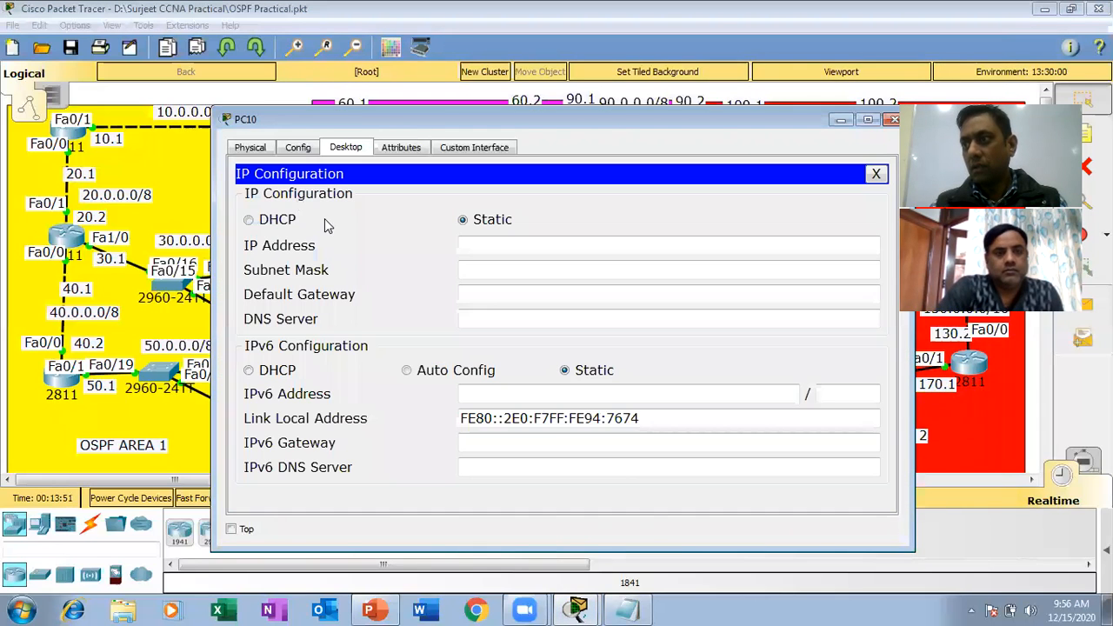
pyautogui.click(467, 246)
pyautogui.write('17')
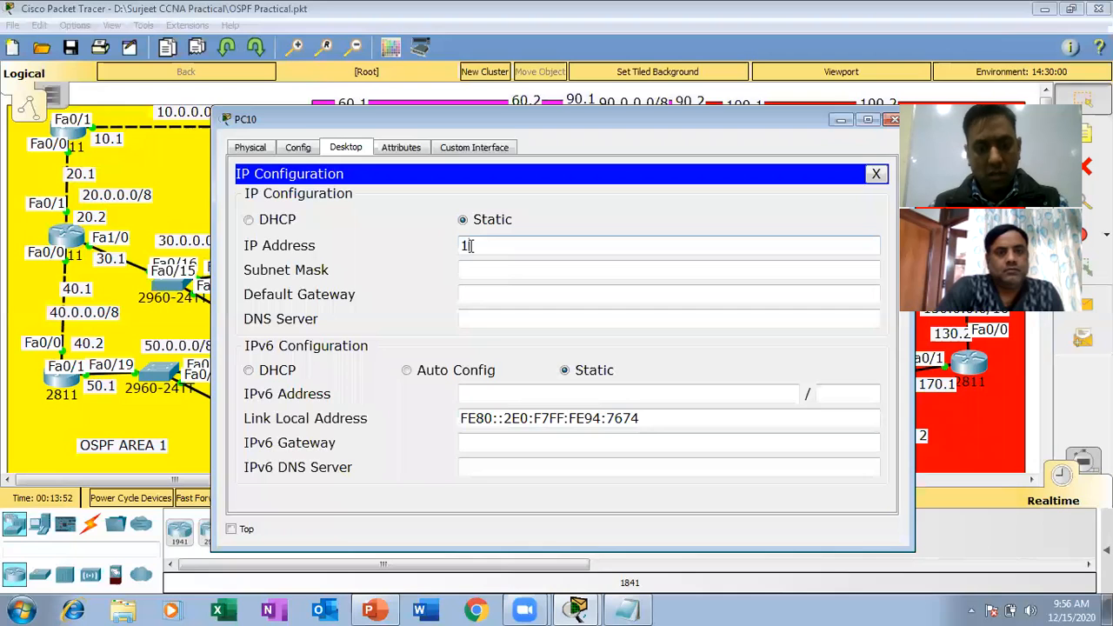
pyautogui.write('0.0.0.2')
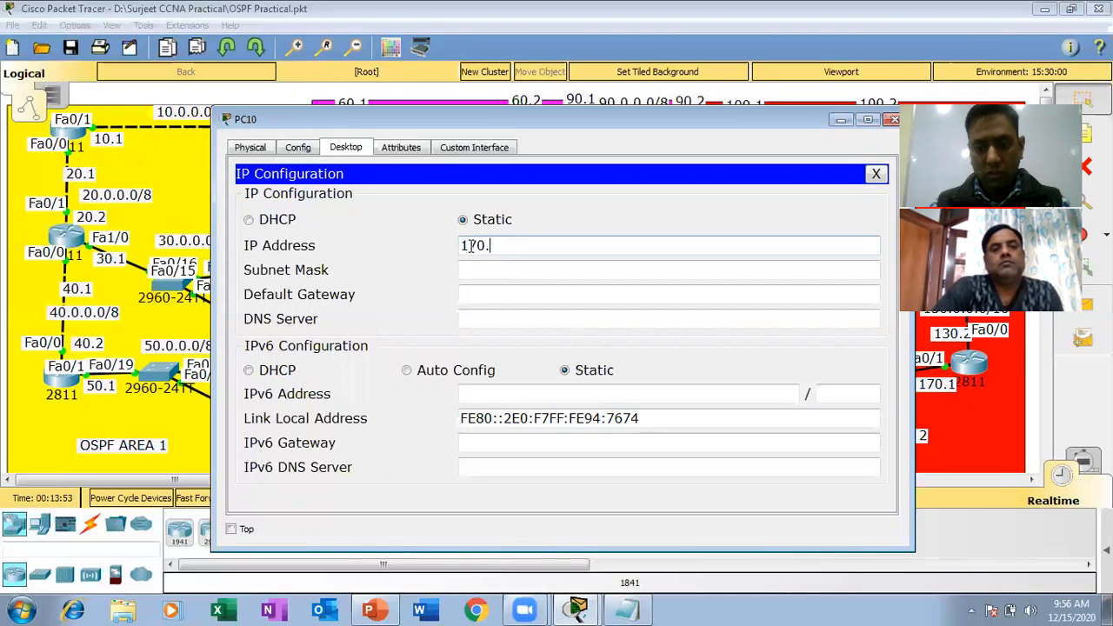
pyautogui.click(484, 270)
pyautogui.press('Tab')
pyautogui.write('17')
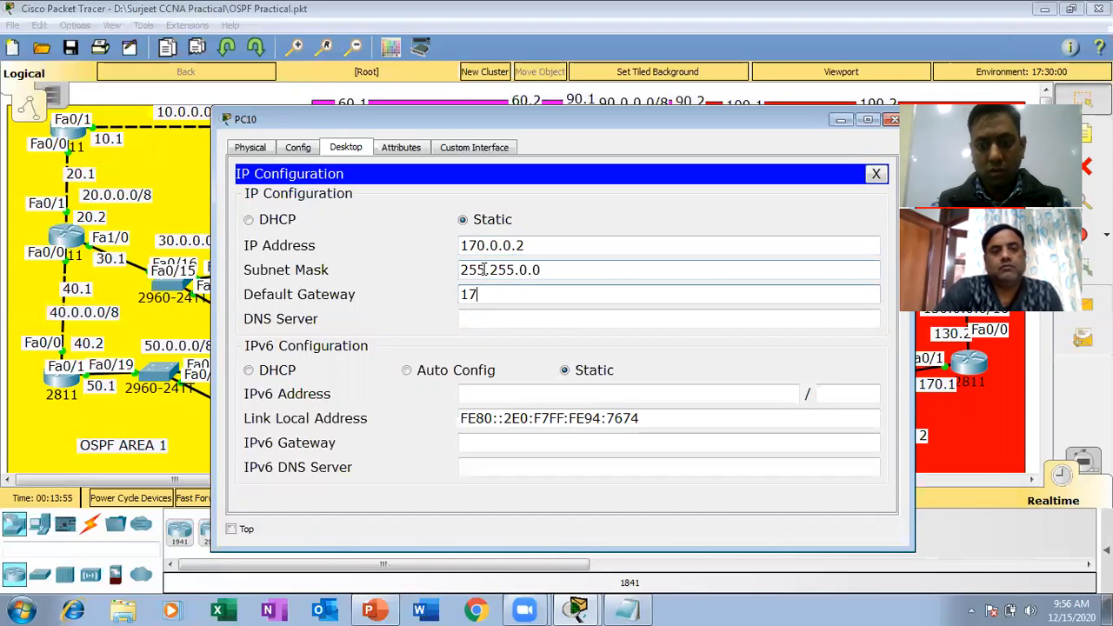
pyautogui.write('0.0.0.1')
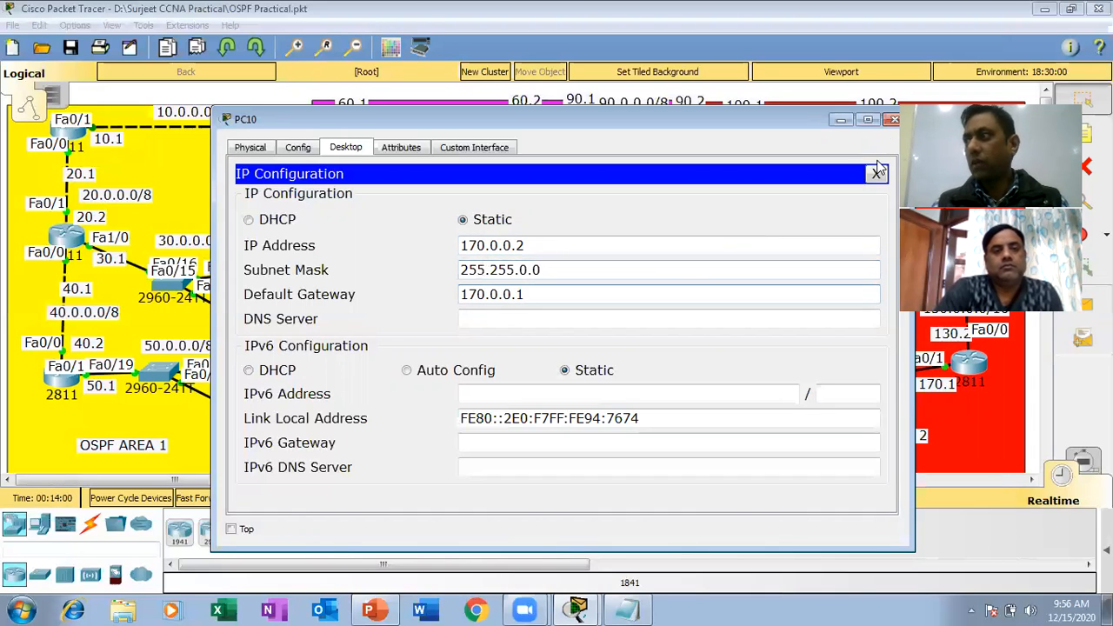
pyautogui.click(893, 122)
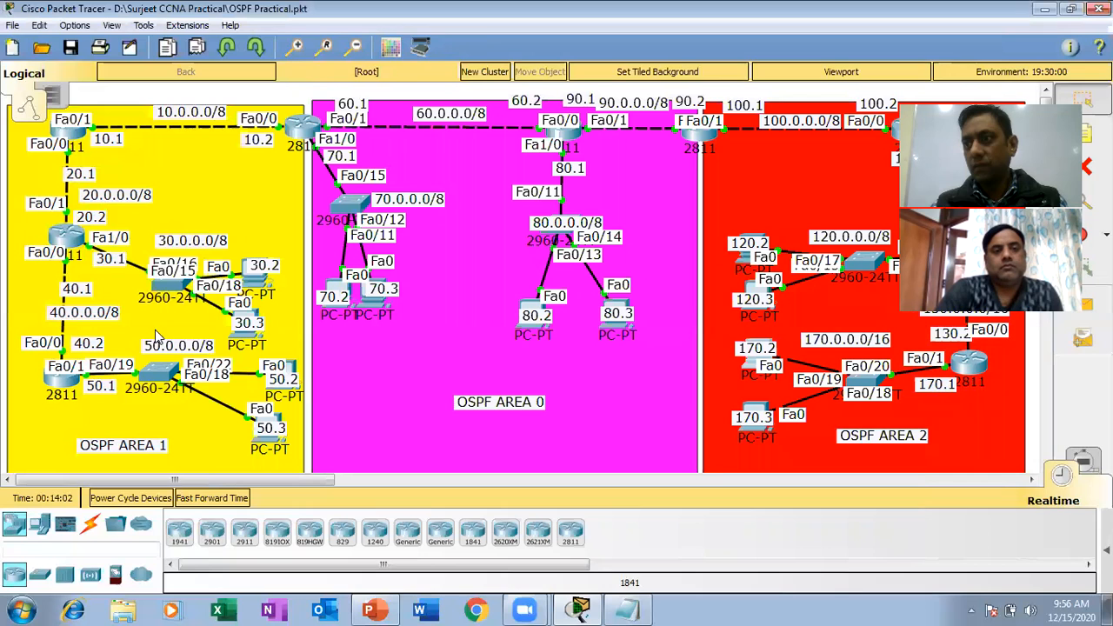
# Configure the PC labelled 50.2 in OSPF Area 1 with IP address 50.0.0.2, mask 255.0.0.0 and default gateway 50.0.0.1.
pyautogui.click(290, 370)
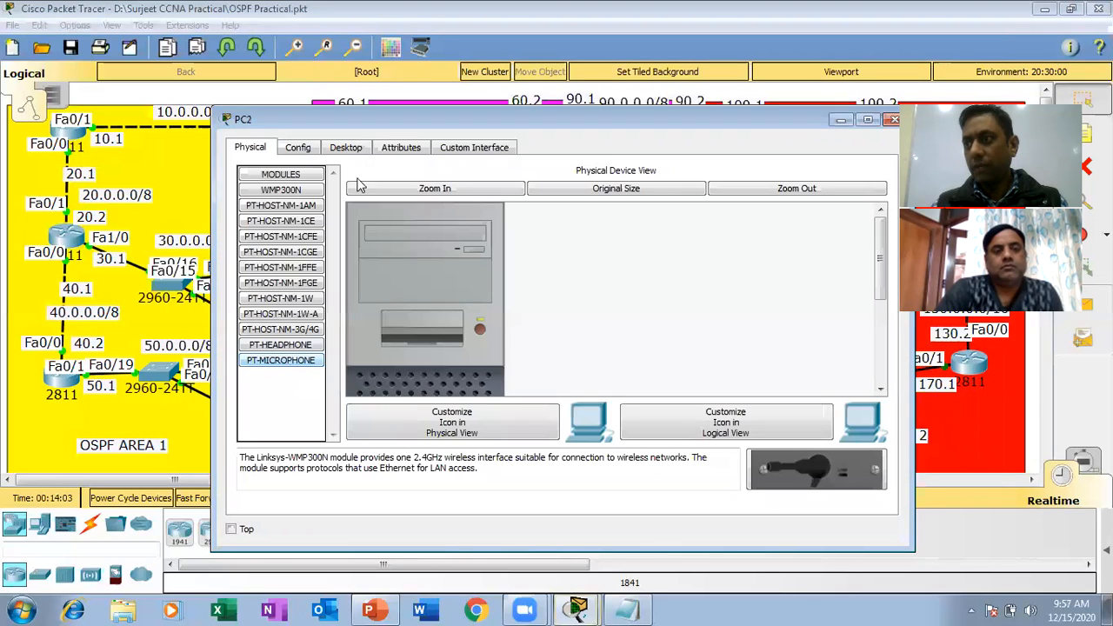
pyautogui.click(344, 147)
pyautogui.click(300, 196)
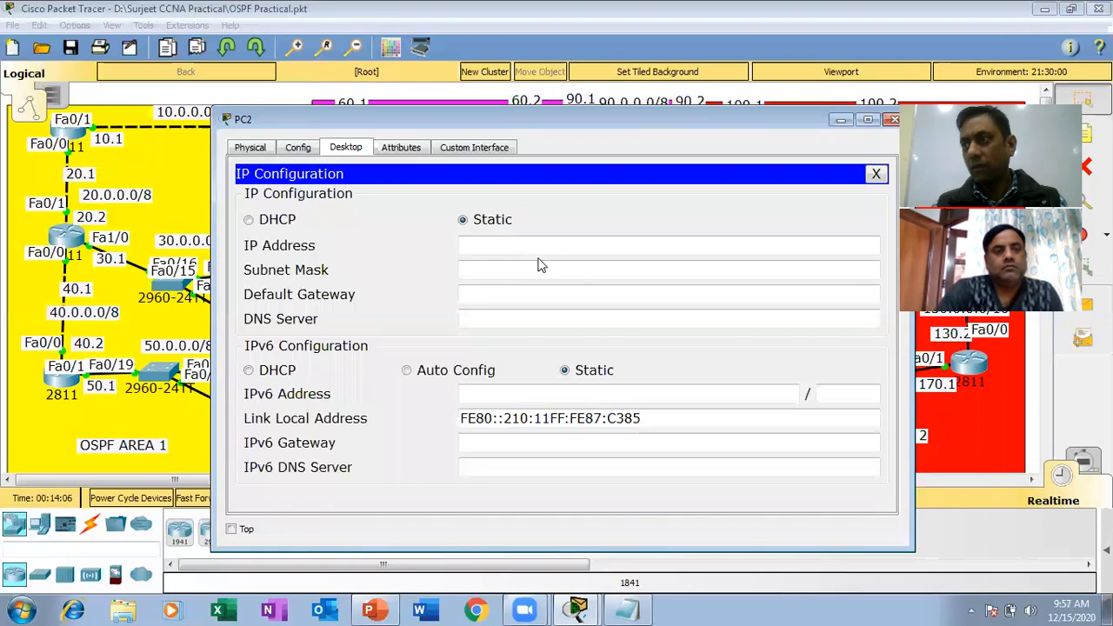
pyautogui.click(519, 245)
pyautogui.write('50.0.0.')
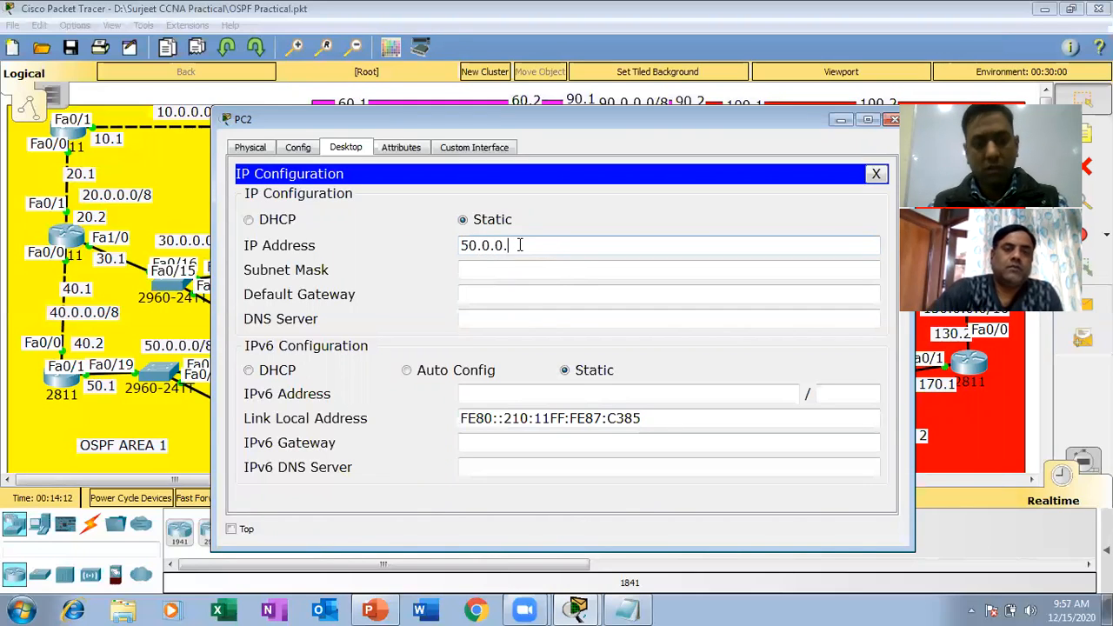
pyautogui.write('2')
pyautogui.press('Tab')
pyautogui.press('Tab')
pyautogui.write('50.0.0.1')
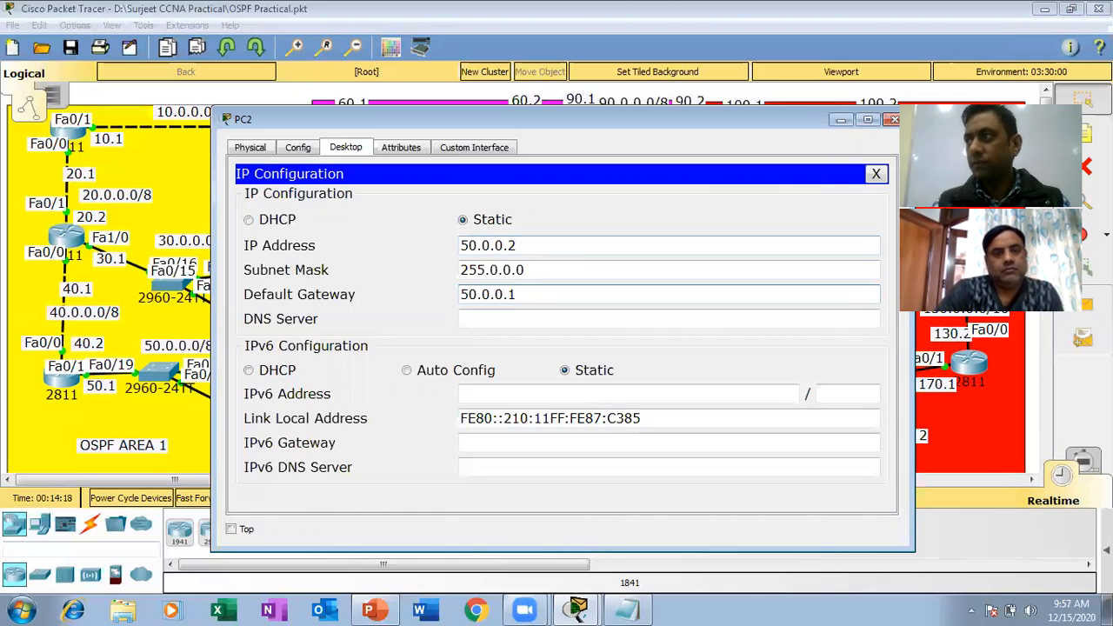
pyautogui.click(893, 120)
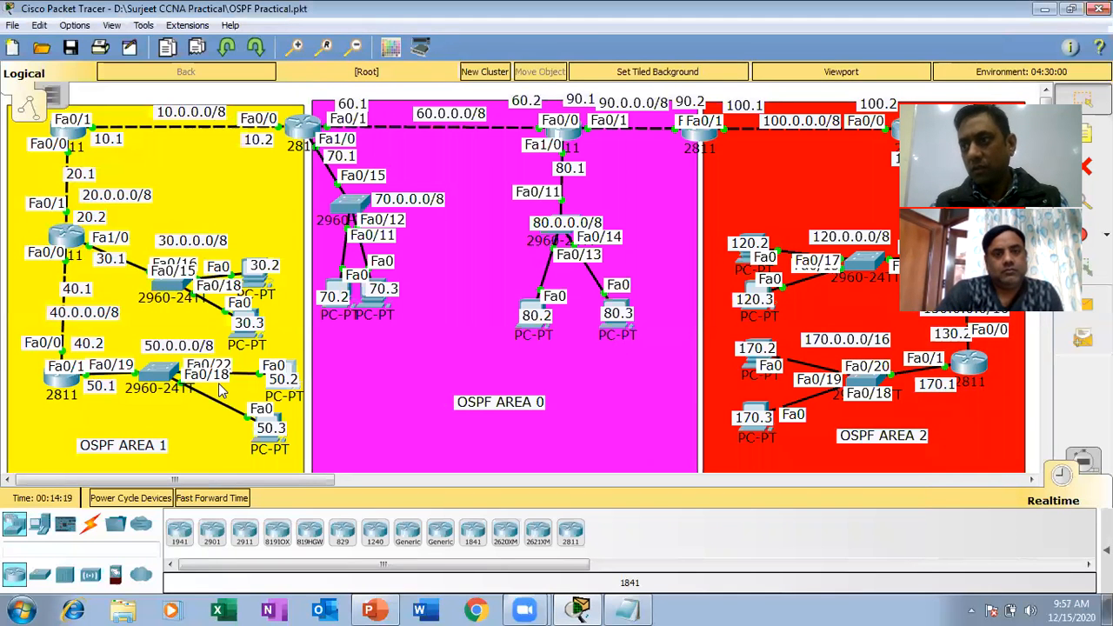
# Configure the PC labelled 50.3 in OSPF Area 1 with IP address 50.0.0.3, mask 255.0.0.0 and default gateway 50.0.0.1.
pyautogui.click(274, 446)
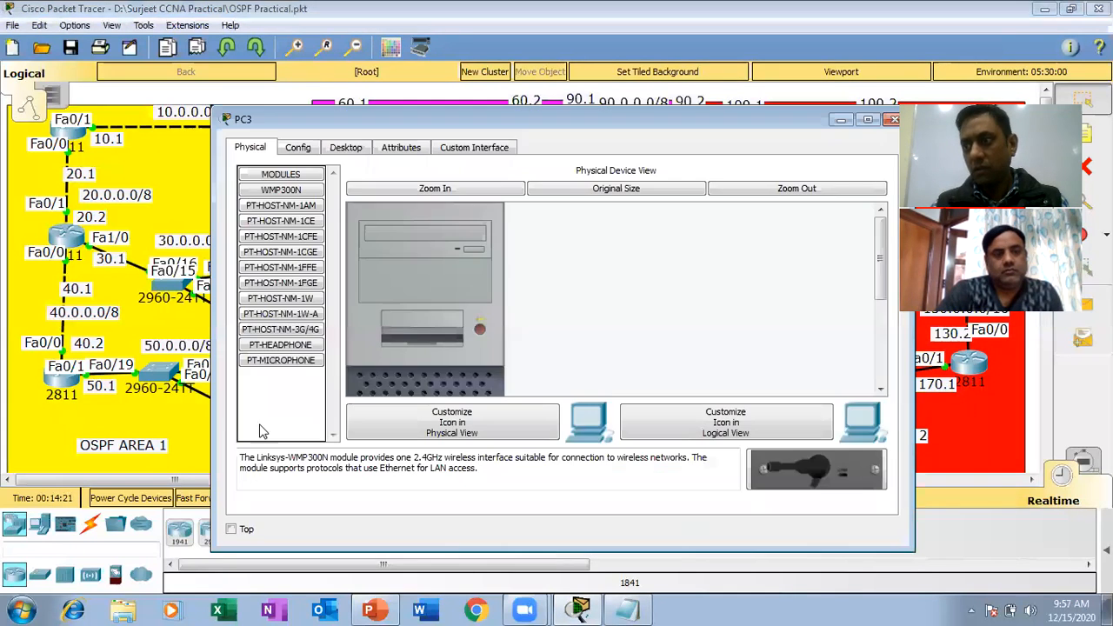
pyautogui.click(346, 148)
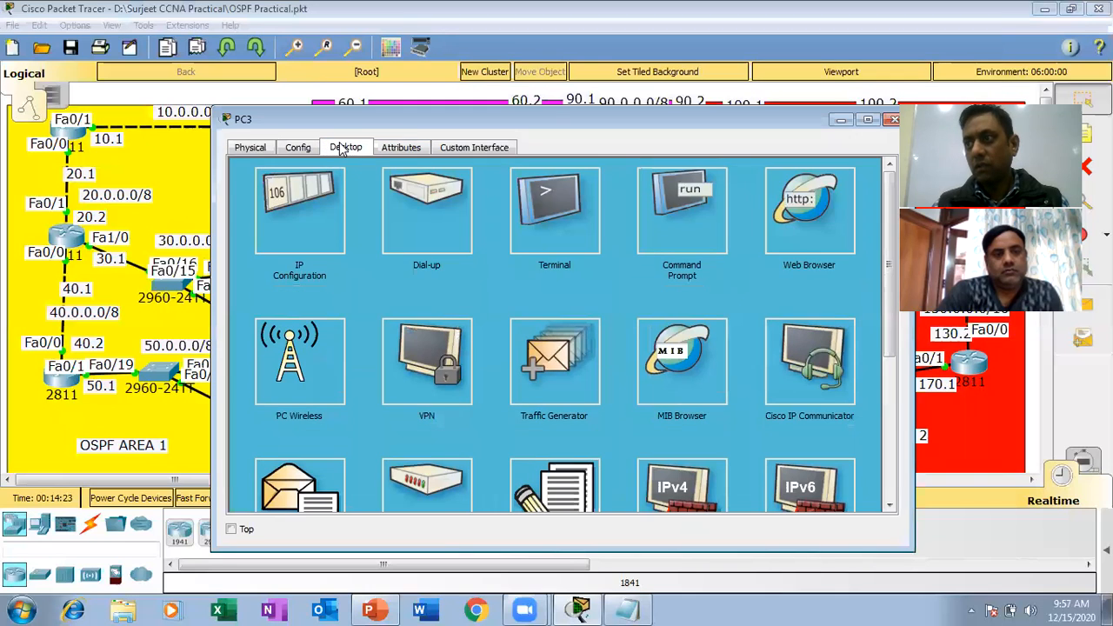
pyautogui.click(305, 174)
pyautogui.click(467, 252)
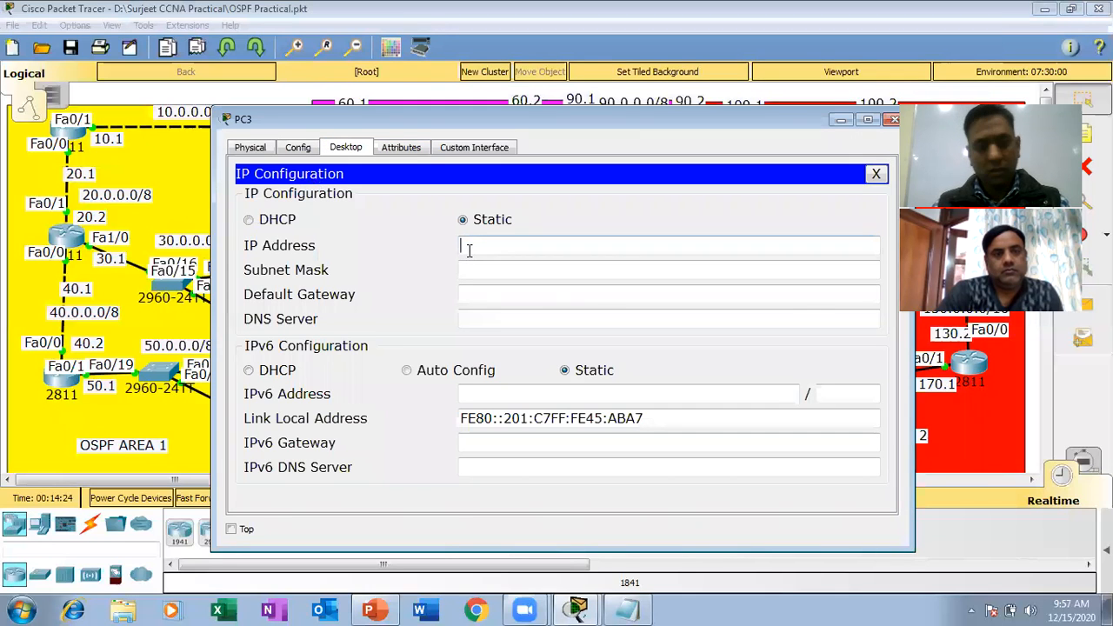
pyautogui.write('50.0.0.')
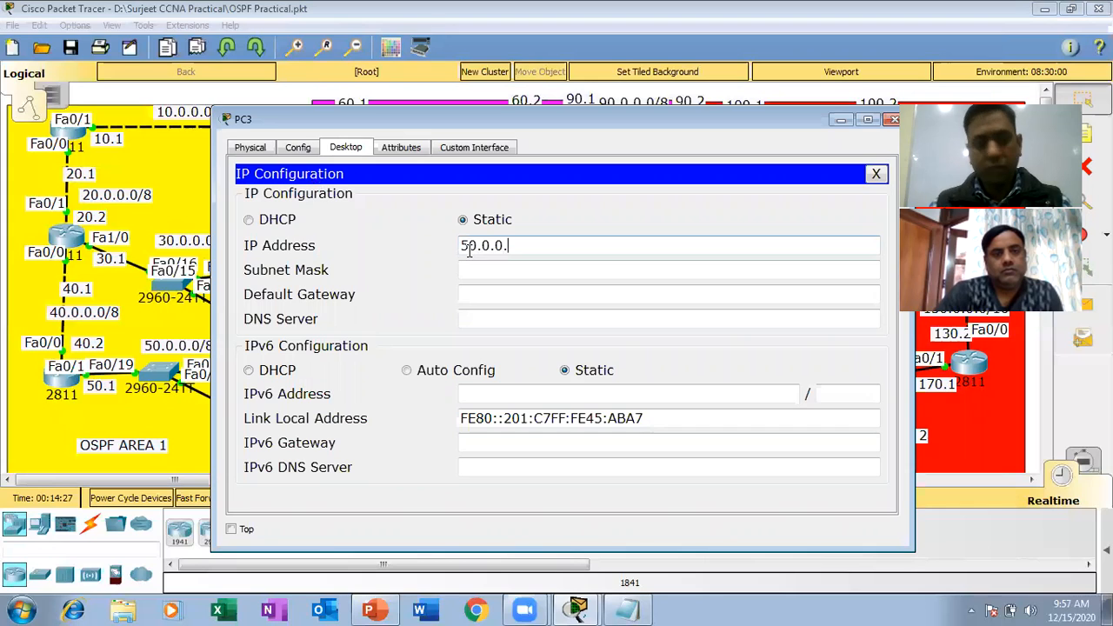
pyautogui.write('3')
pyautogui.press('Tab')
pyautogui.press('Tab')
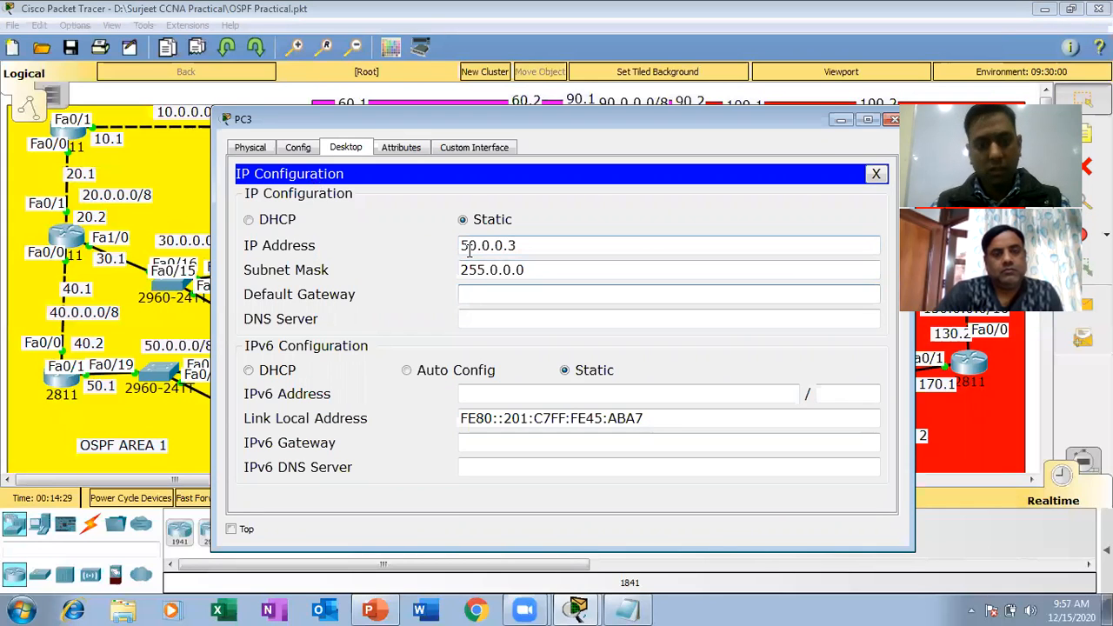
pyautogui.write('50.00.1')
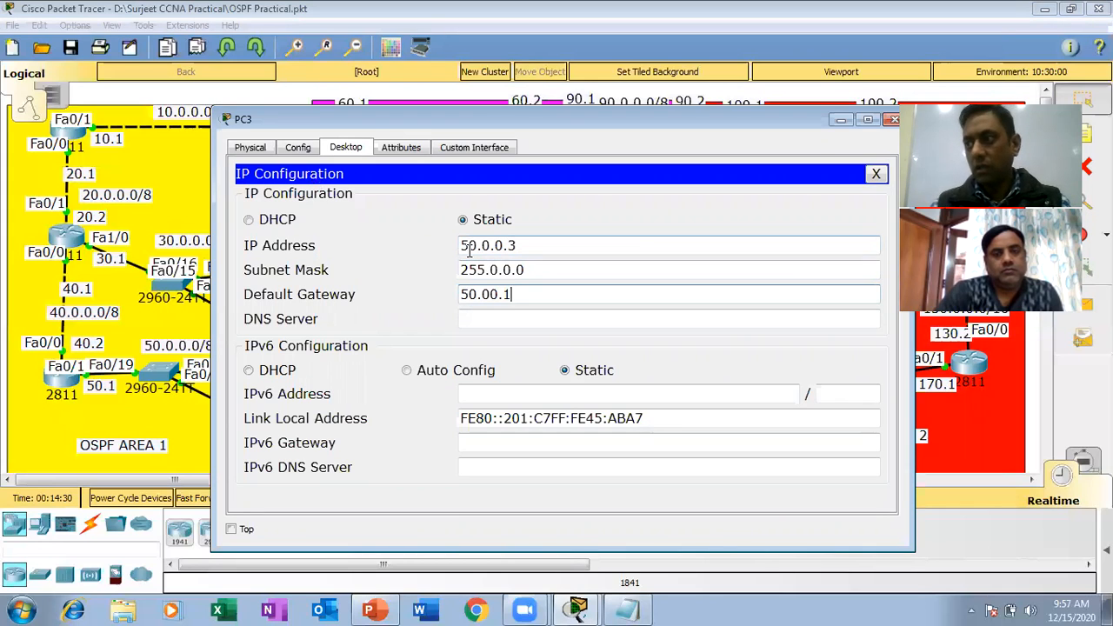
pyautogui.write('.0.1')
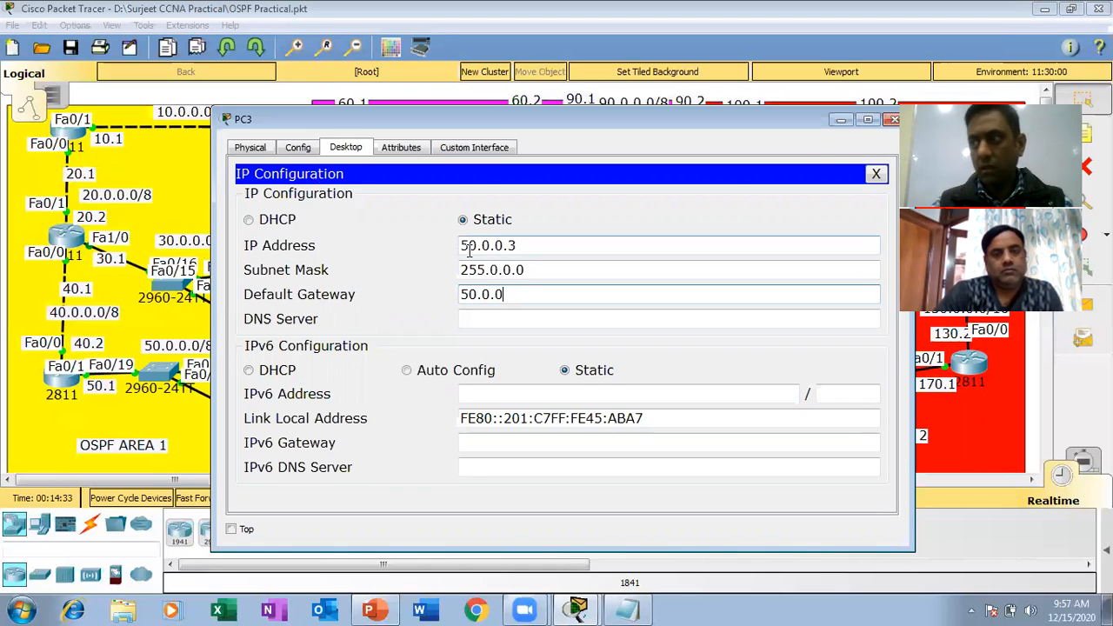
pyautogui.click(895, 122)
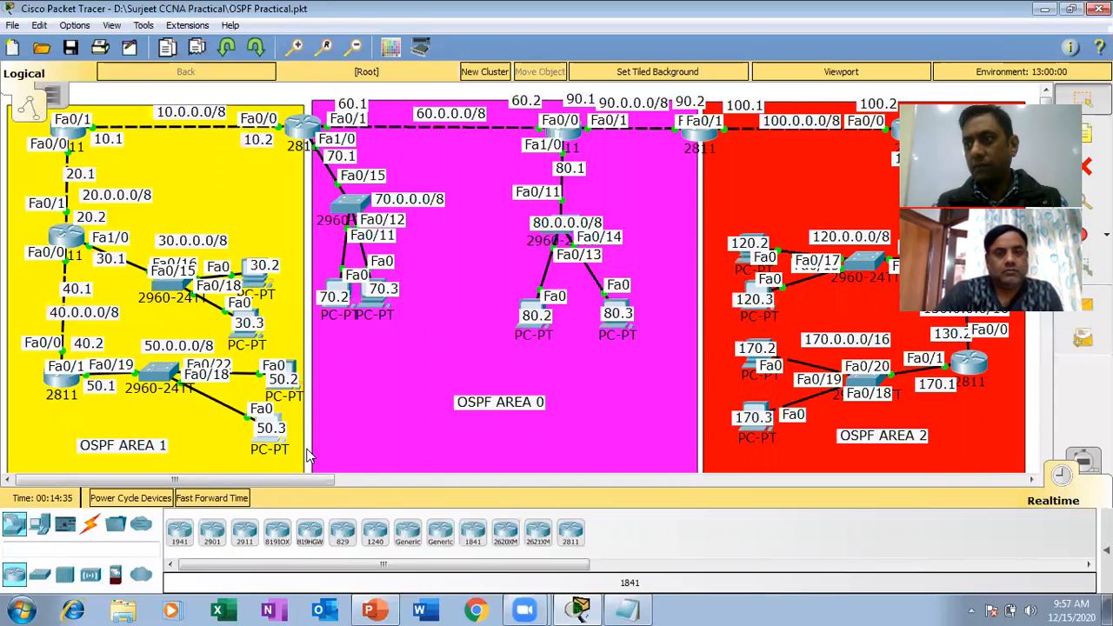
# Repeat the ping to 50.0.0.2 from the command prompt of the PC labelled 170.2.
pyautogui.click(753, 372)
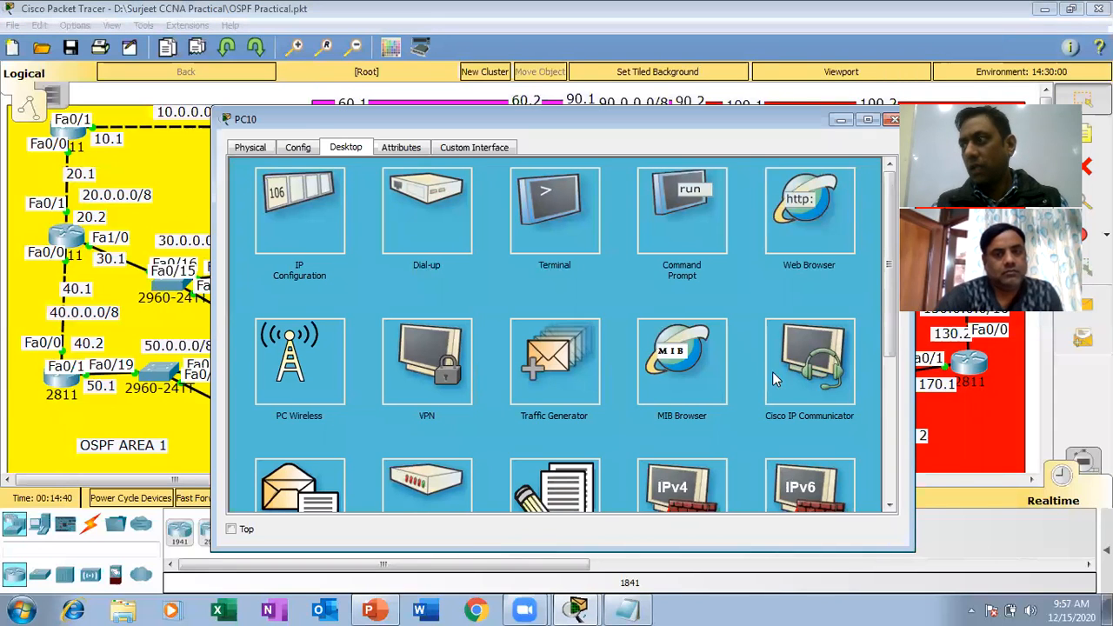
pyautogui.click(669, 223)
pyautogui.press('Return')
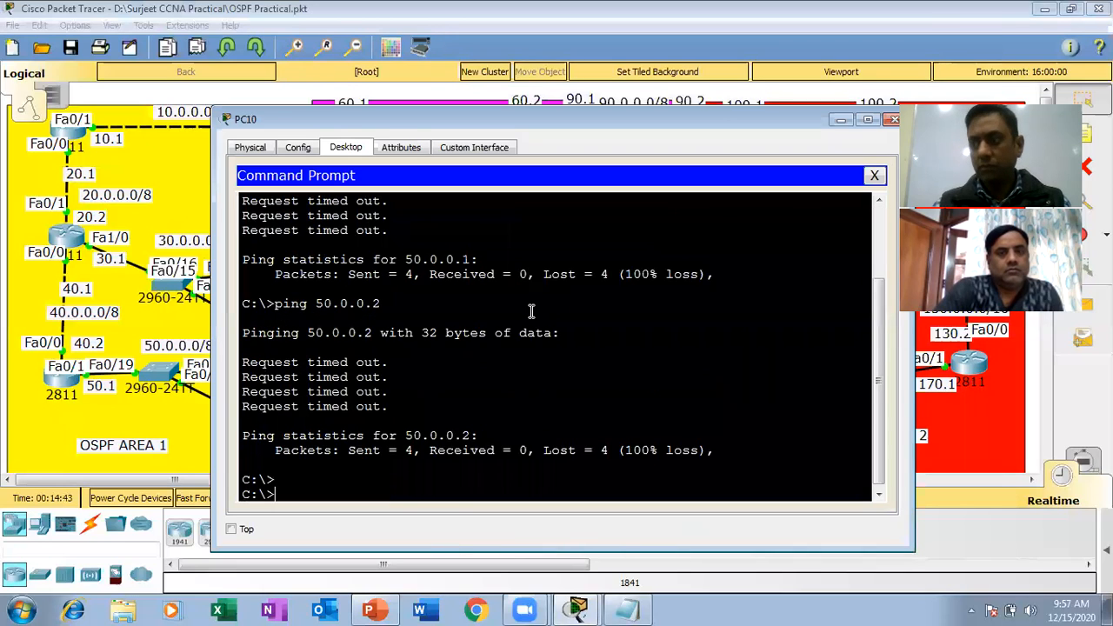
pyautogui.press('Return')
pyautogui.press('Return')
pyautogui.press('Up')
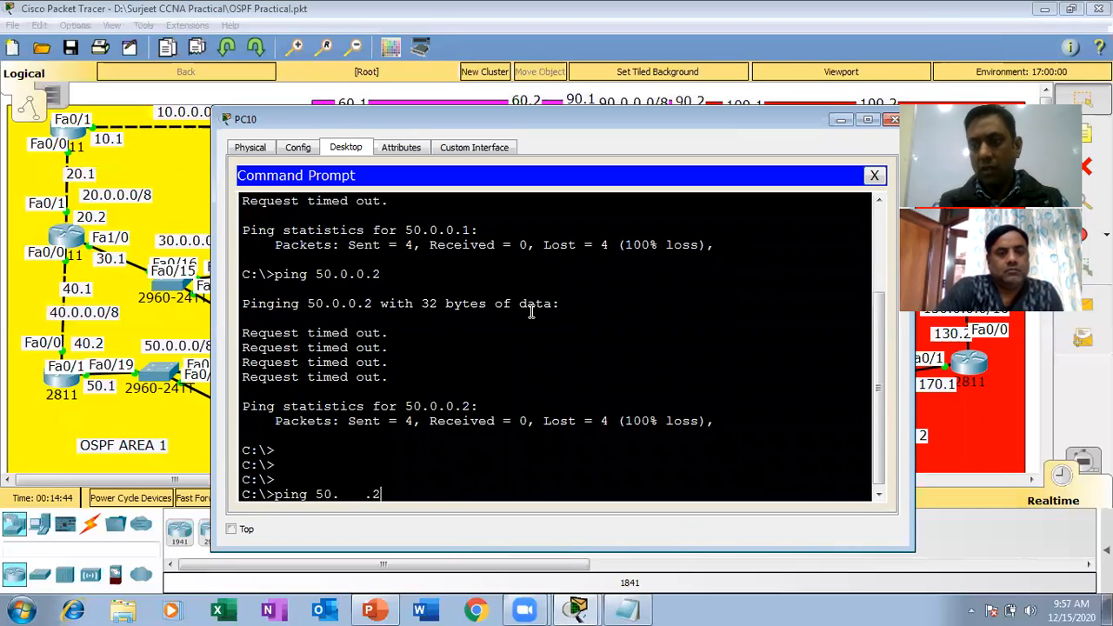
pyautogui.press('Return')
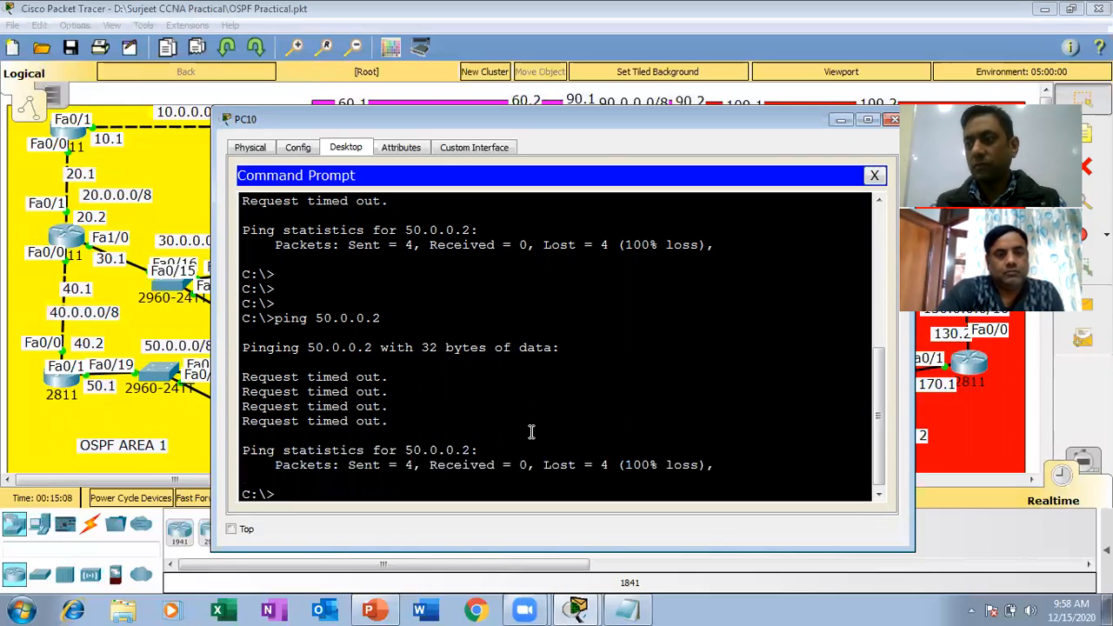
# Ping 50.0.0.3 from the command prompt of the PC labelled 170.2 and close the PC's window.
pyautogui.press('Up')
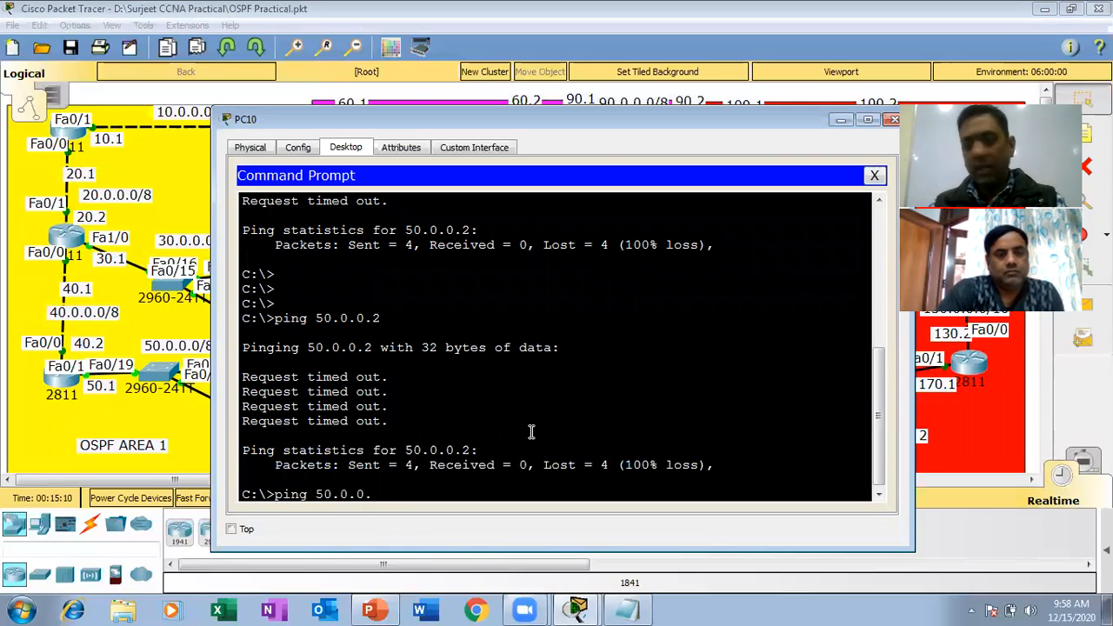
pyautogui.write('3')
pyautogui.press('Return')
pyautogui.press('Up')
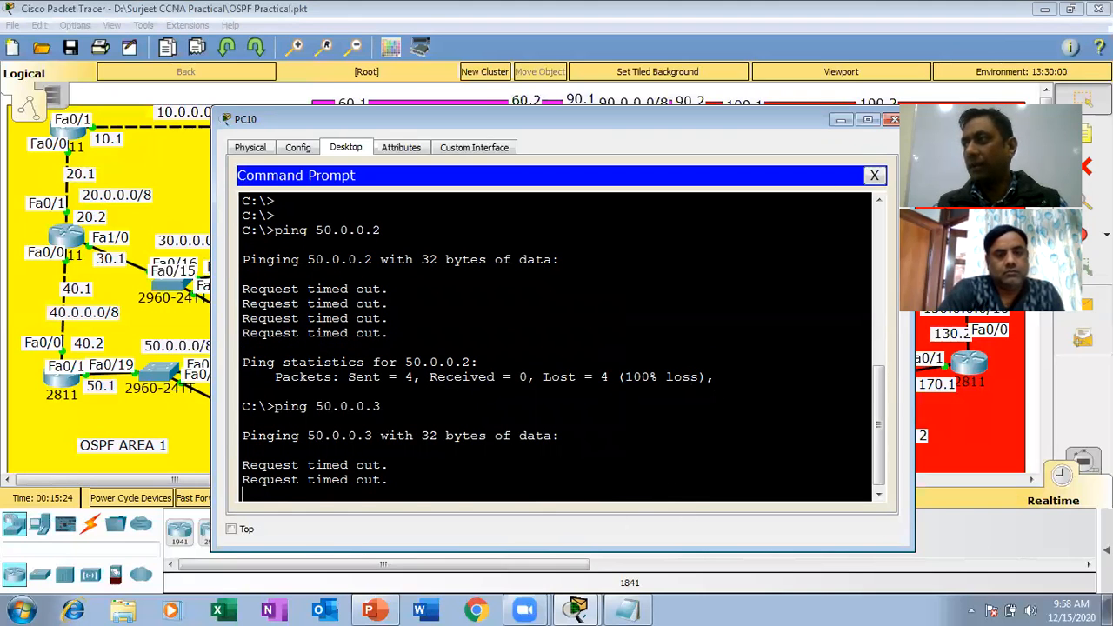
pyautogui.click(892, 119)
# Repeat the ping to 50.0.0.1 from the command prompt of the PC labelled 170.3 and close its window.
pyautogui.click(757, 417)
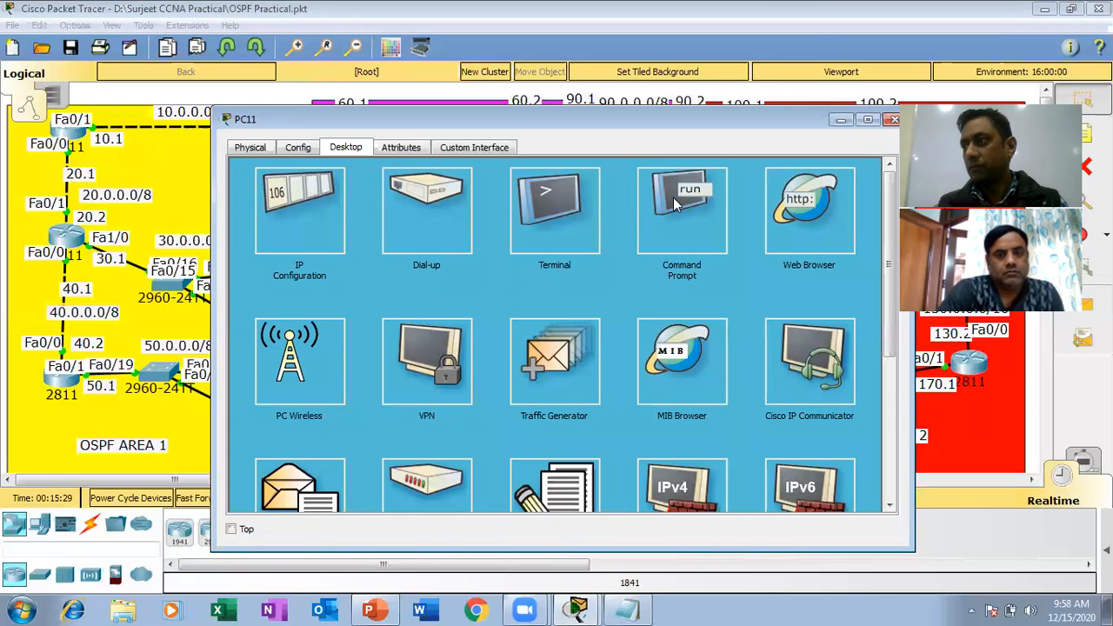
pyautogui.click(677, 201)
pyautogui.press('Up')
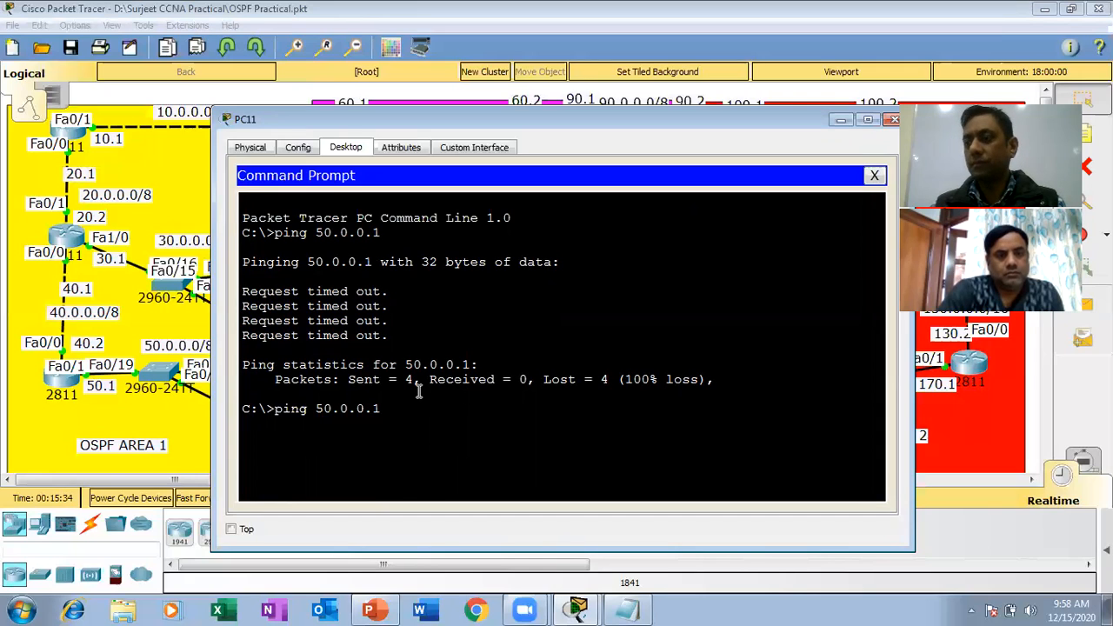
pyautogui.press('Return')
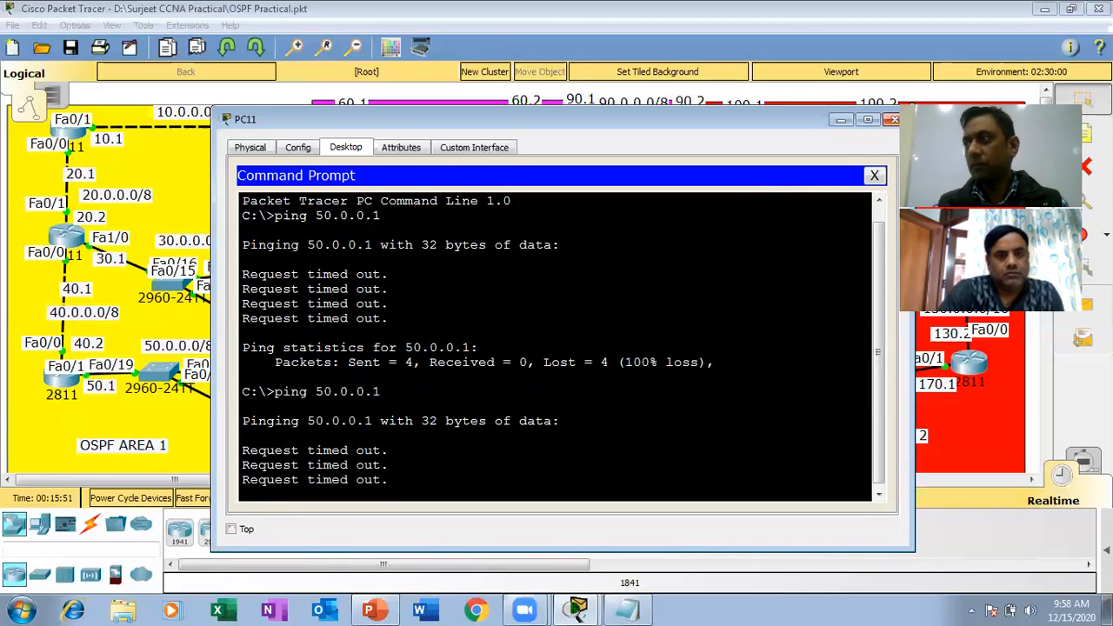
pyautogui.click(892, 120)
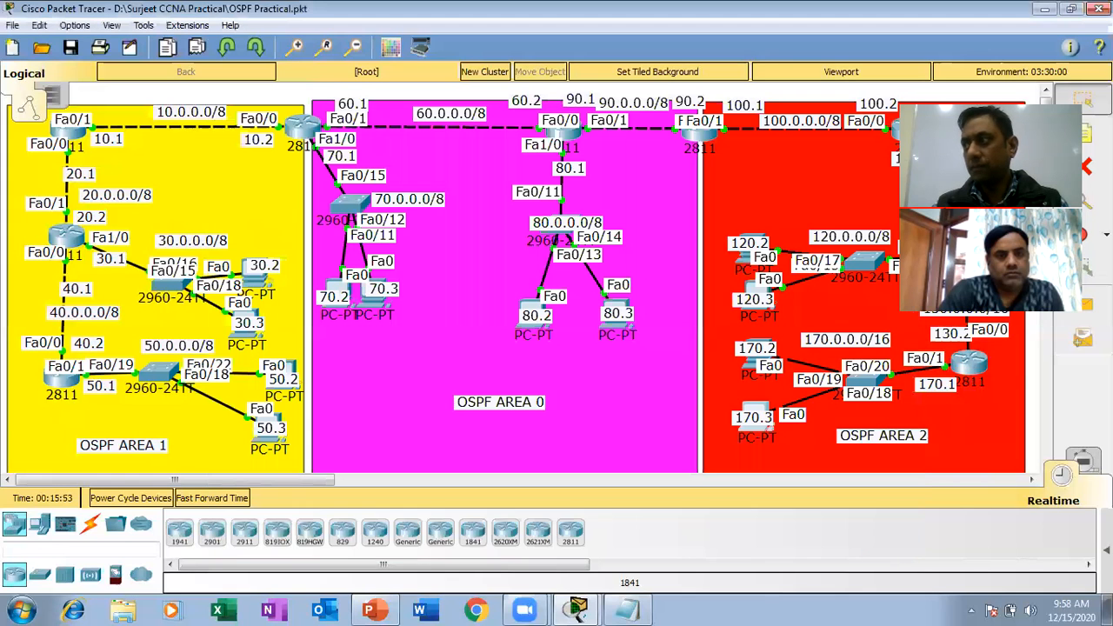
# Display the running configuration of router R6 and check the addresses and access group on its FastEthernet interfaces.
pyautogui.click(54, 374)
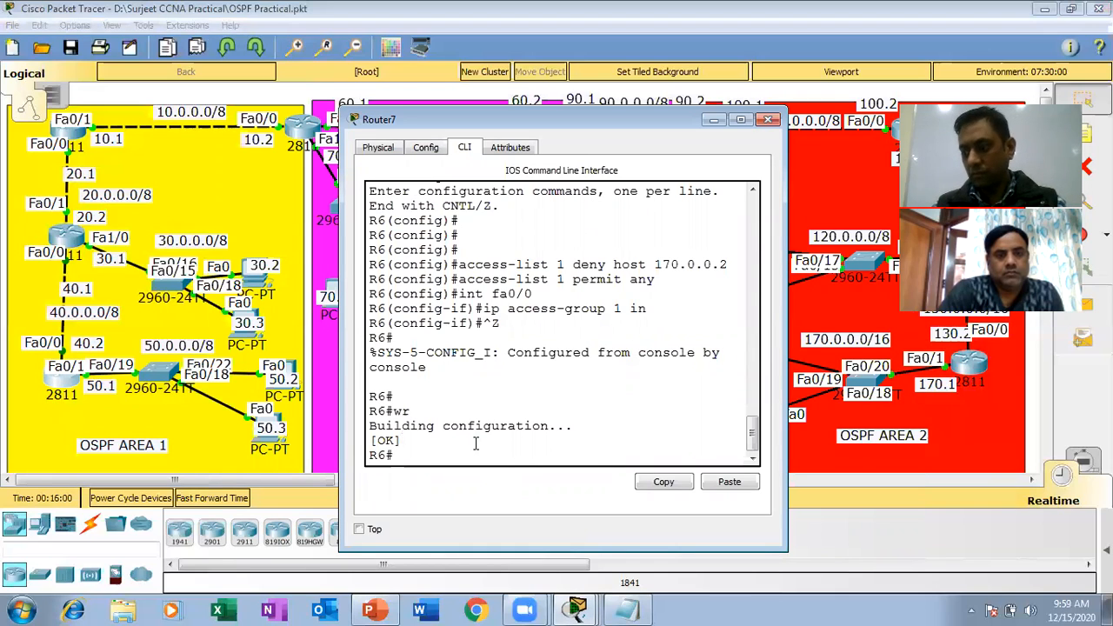
pyautogui.write('h run')
pyautogui.press('Return')
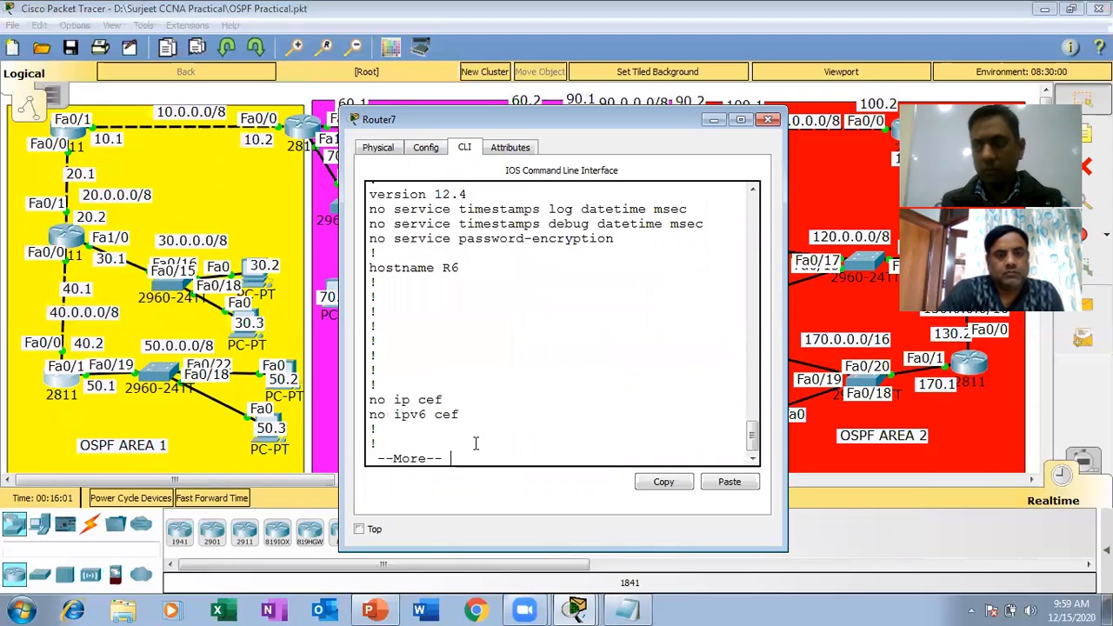
pyautogui.press('space')
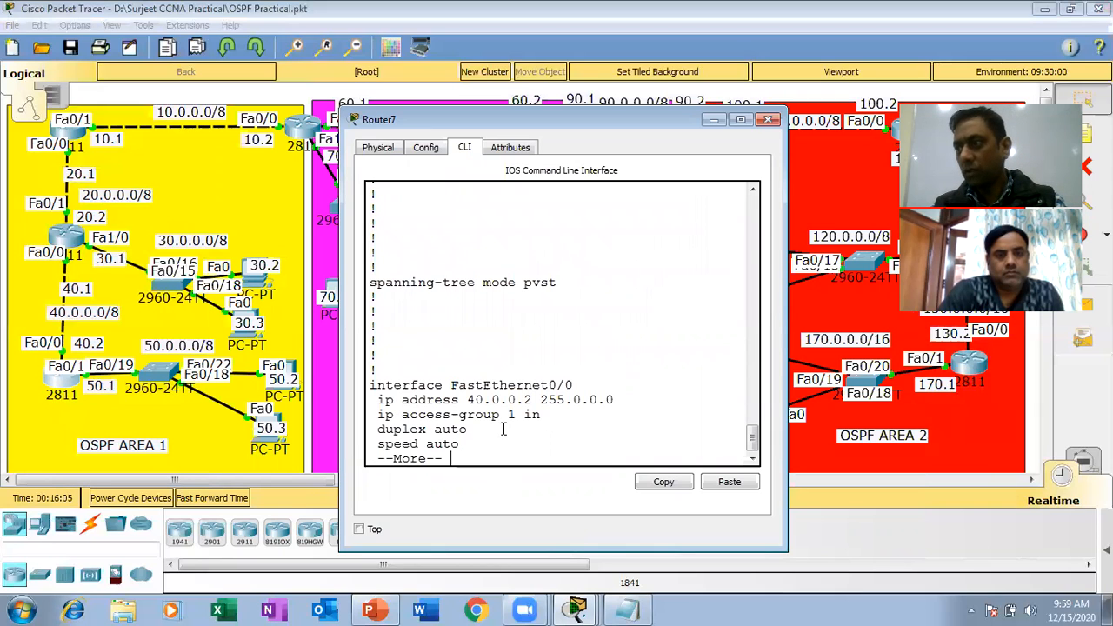
pyautogui.press('space')
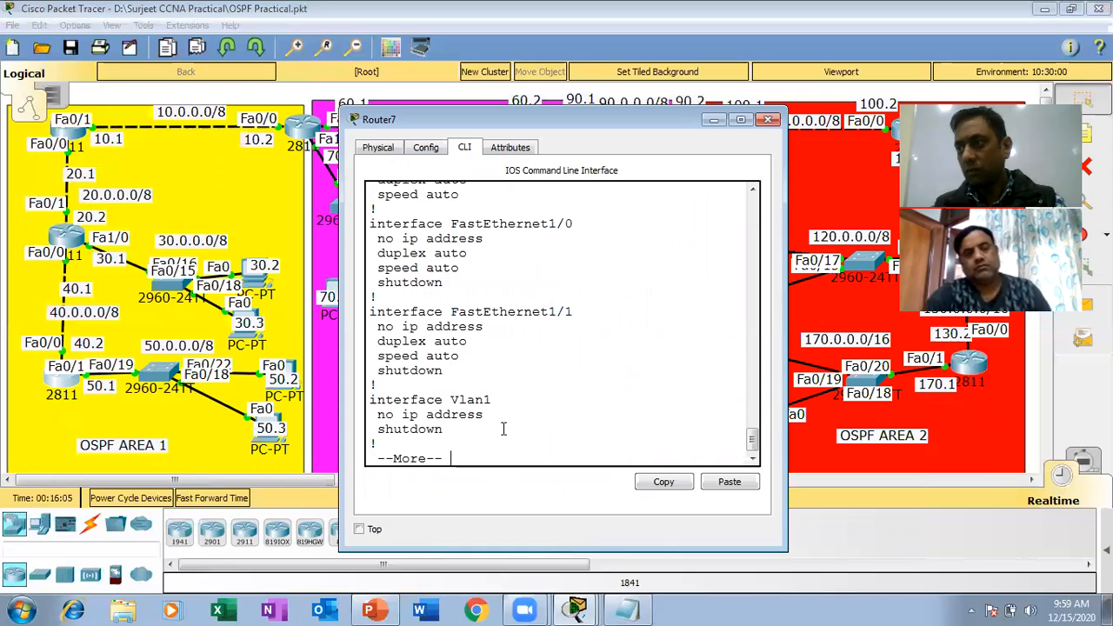
pyautogui.click(754, 192)
pyautogui.scroll(3, 753, 192)
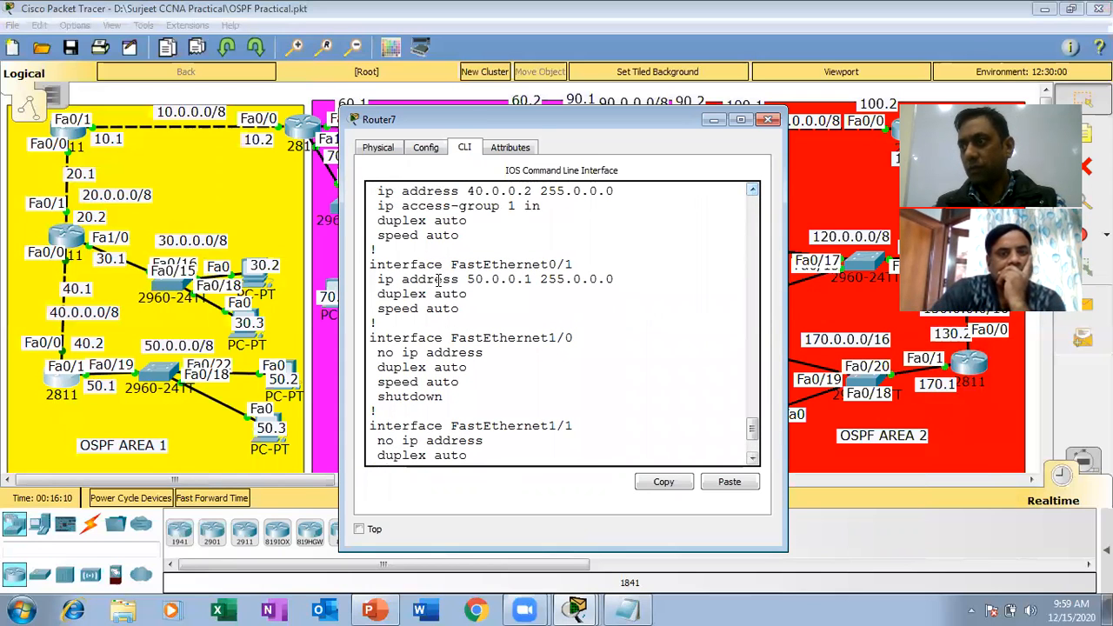
# Page through the rest of R6's running configuration, checking the OSPF networks and the access-list 1 entries.
pyautogui.press('space')
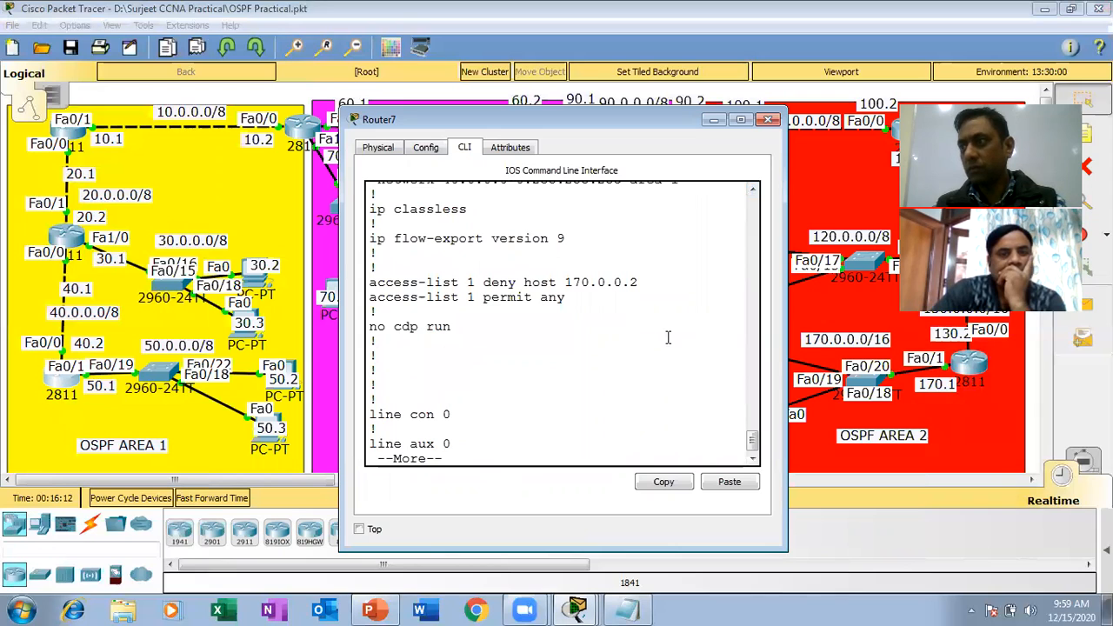
pyautogui.scroll(2, 753, 193)
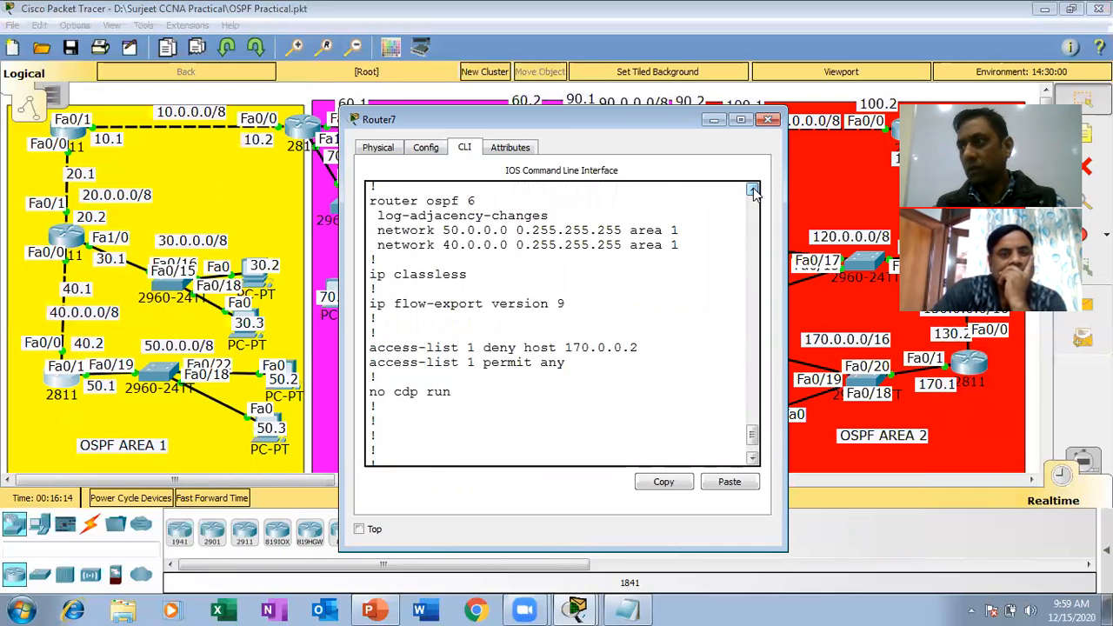
pyautogui.click(753, 190)
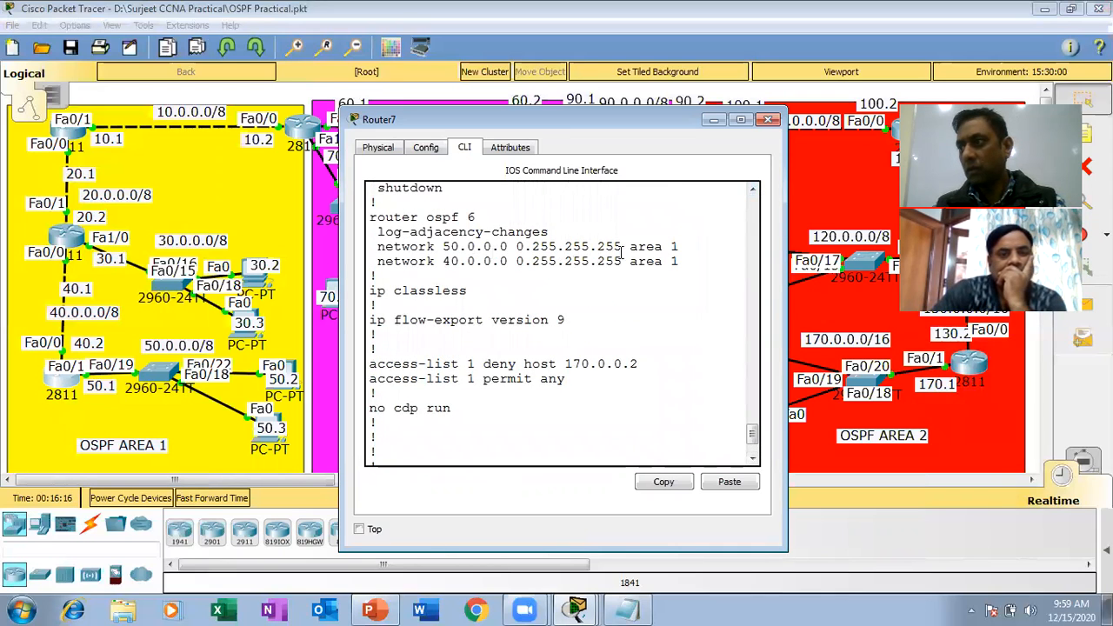
pyautogui.click(754, 206)
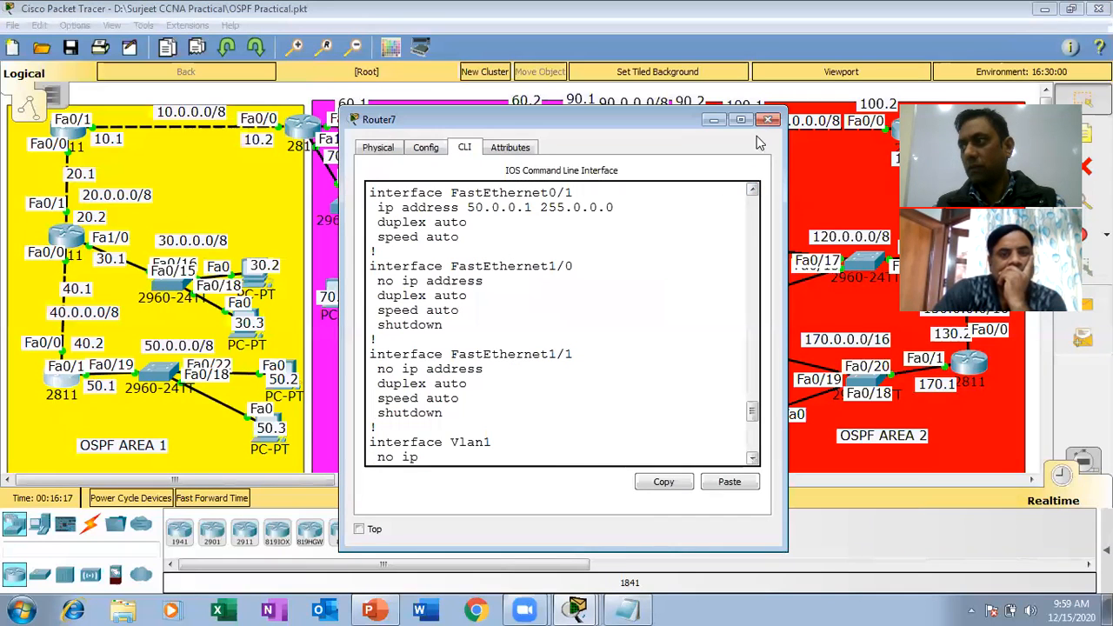
pyautogui.click(560, 335)
pyautogui.press('Return')
pyautogui.press('Return')
pyautogui.press('Return')
pyautogui.press('Return')
pyautogui.press('Return')
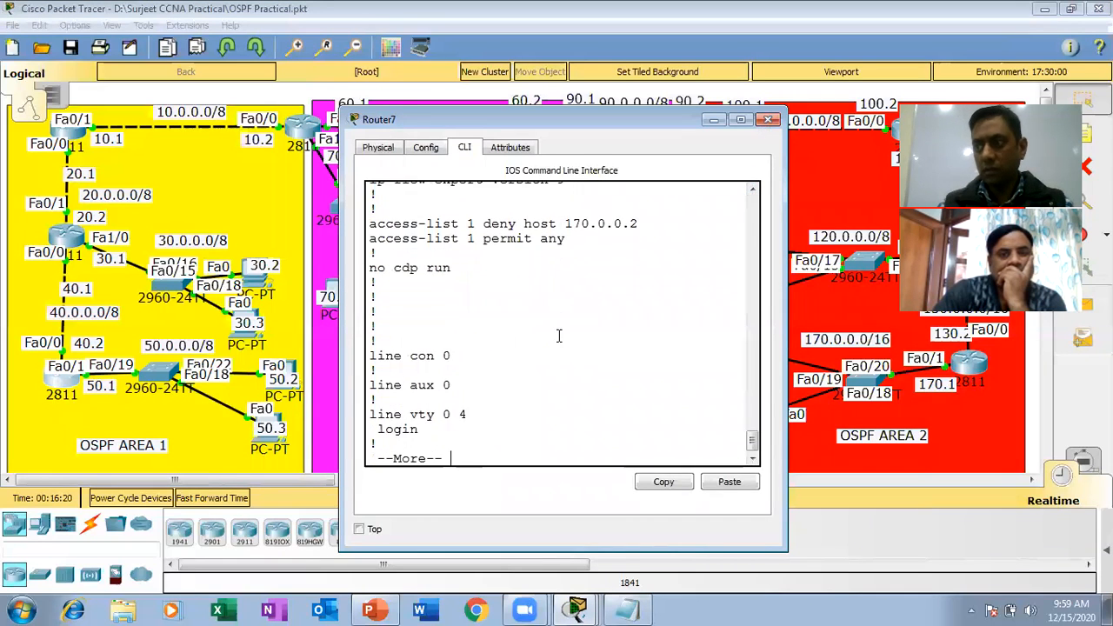
pyautogui.press('Return')
pyautogui.press('Return')
pyautogui.press('Return')
pyautogui.press('Return')
# Display the IP routing table of R6 to check its OSPF routes, and close the router window.
pyautogui.write('sh ip rou')
pyautogui.press('Tab')
pyautogui.press('Return')
pyautogui.press('Return')
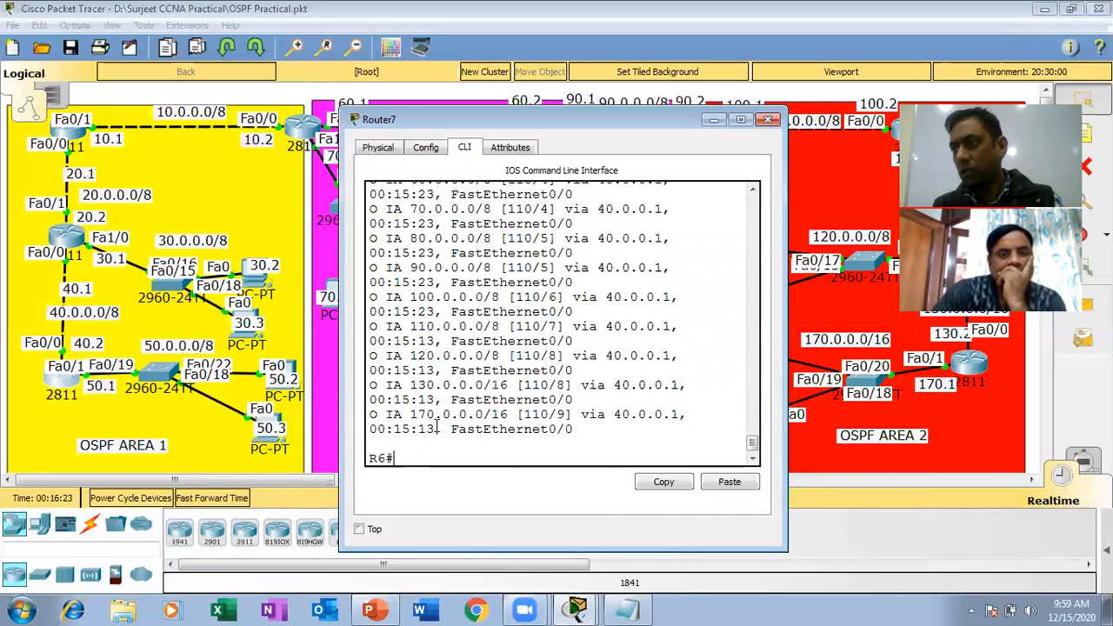
pyautogui.click(770, 121)
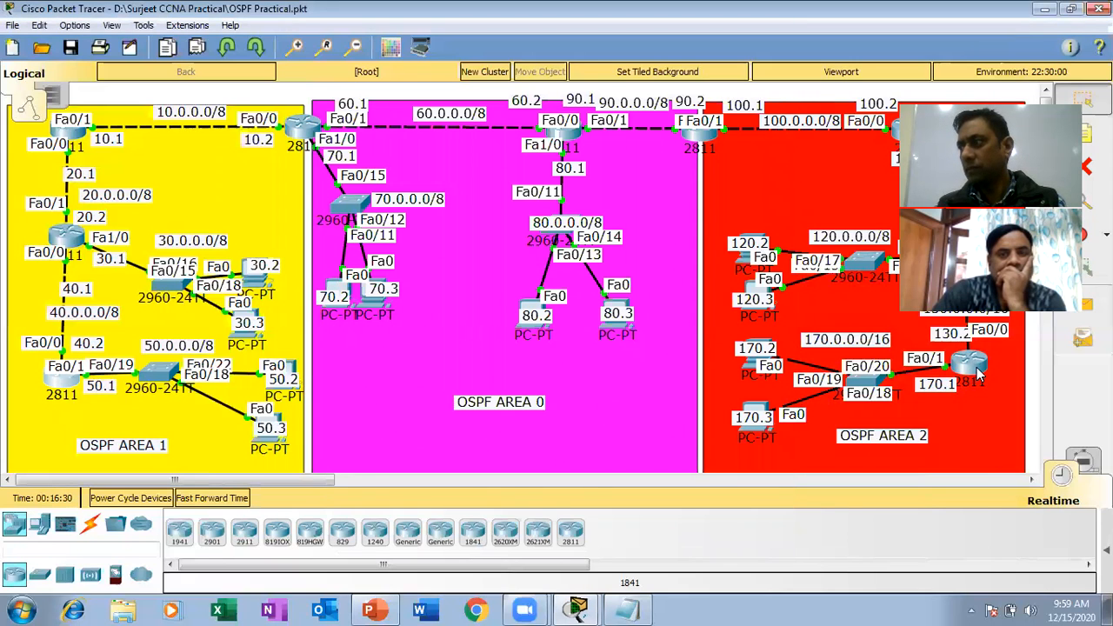
# Open the command line of router R9 in OSPF Area 2 and enter privileged EXEC mode.
pyautogui.click(970, 361)
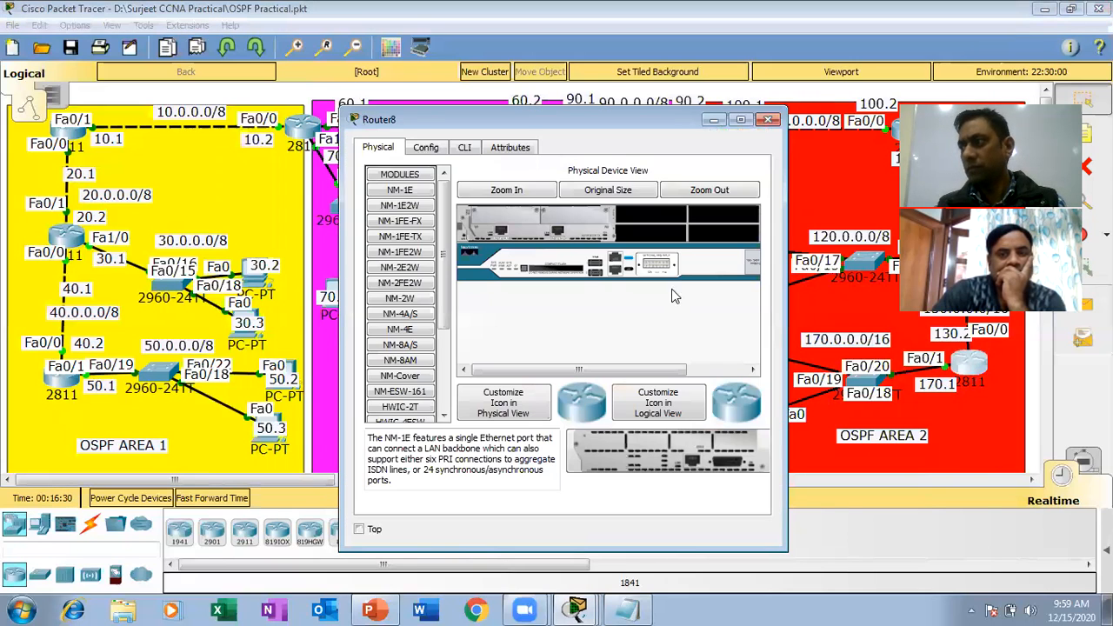
pyautogui.click(466, 148)
pyautogui.press('Return')
pyautogui.press('Return')
pyautogui.press('Return')
pyautogui.press('Return')
pyautogui.press('Return')
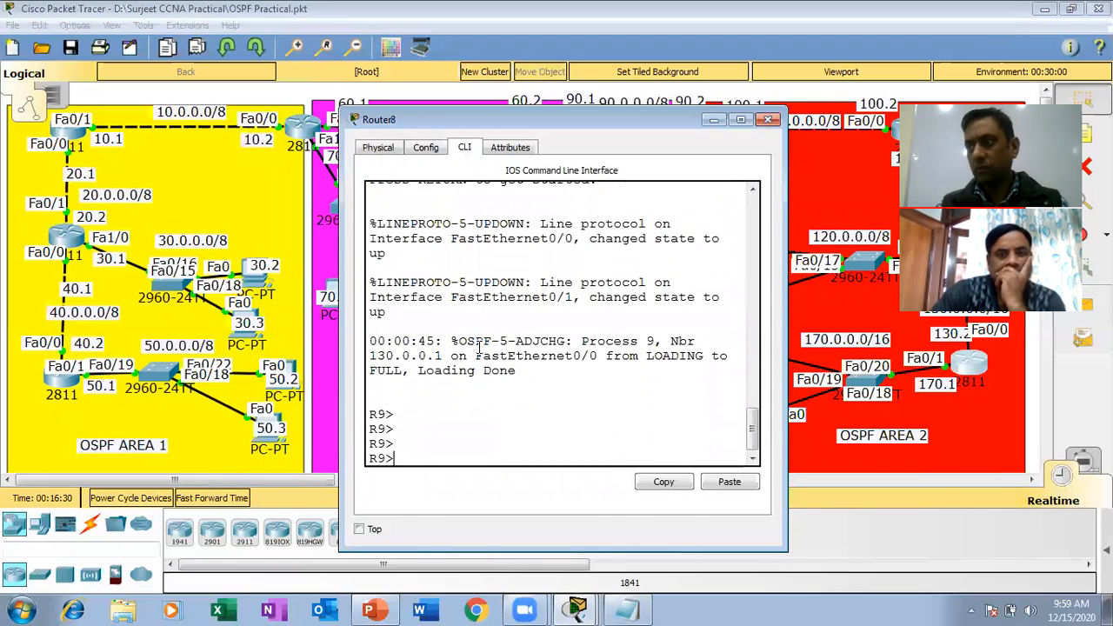
pyautogui.press('Return')
pyautogui.write('en')
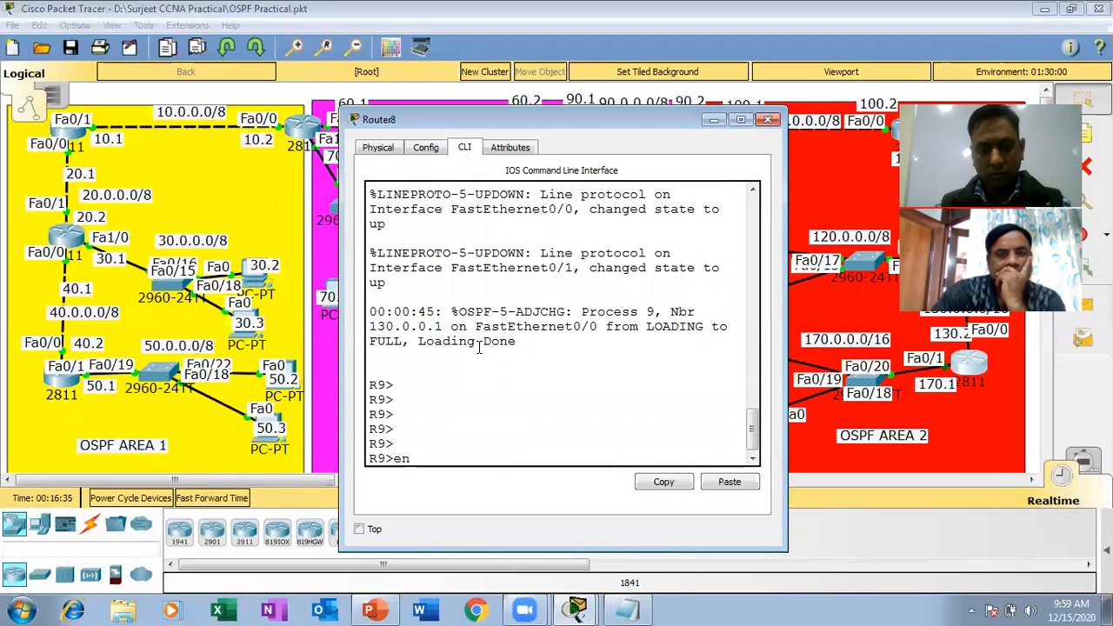
pyautogui.press('Return')
# Display the IP routing table of R9 and examine its route to network 50.0.0.0/8.
pyautogui.write('sh ip rou')
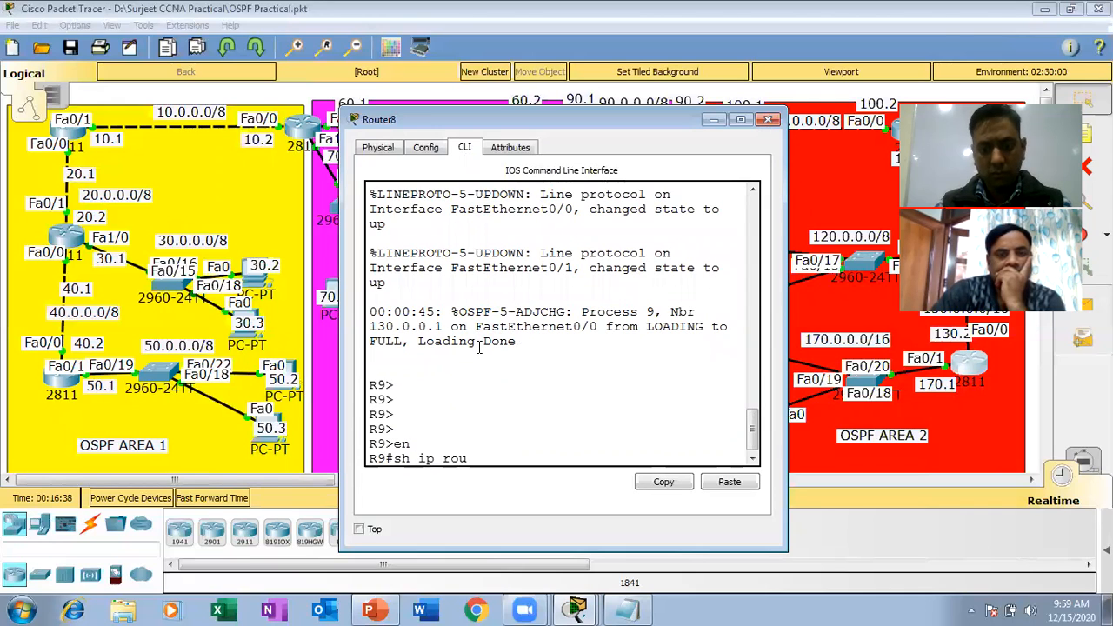
pyautogui.press('Return')
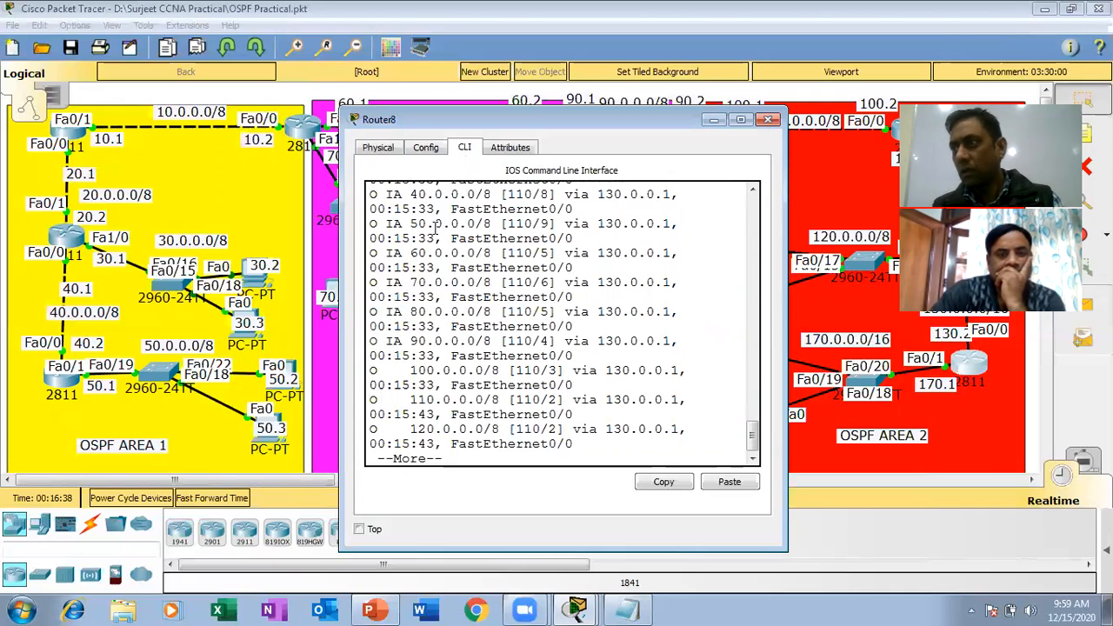
pyautogui.moveTo(605, 241); pyautogui.dragTo(371, 219)
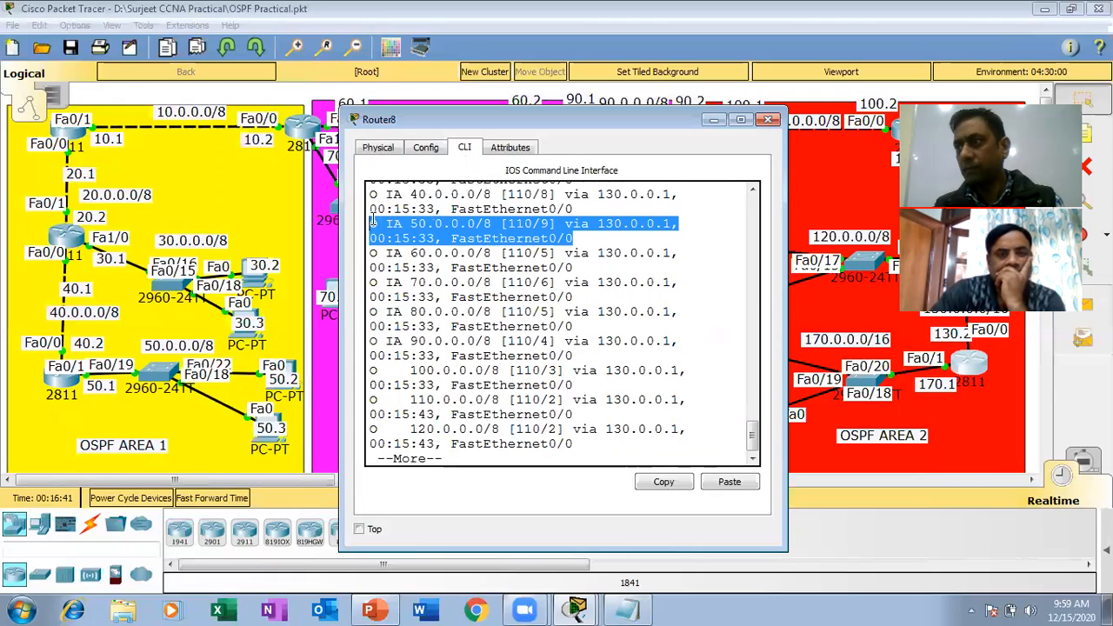
pyautogui.press('space')
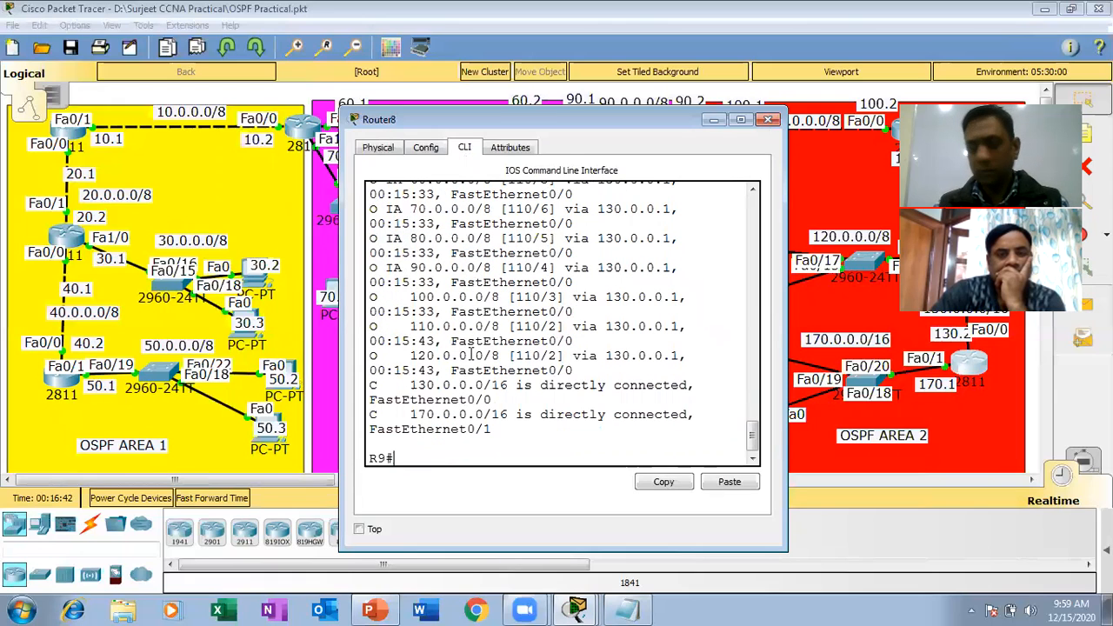
# Ping 50.0.0.1, 50.0.0.2 and 50.0.0.3 in turn from R9 and close the router window.
pyautogui.write('ping ')
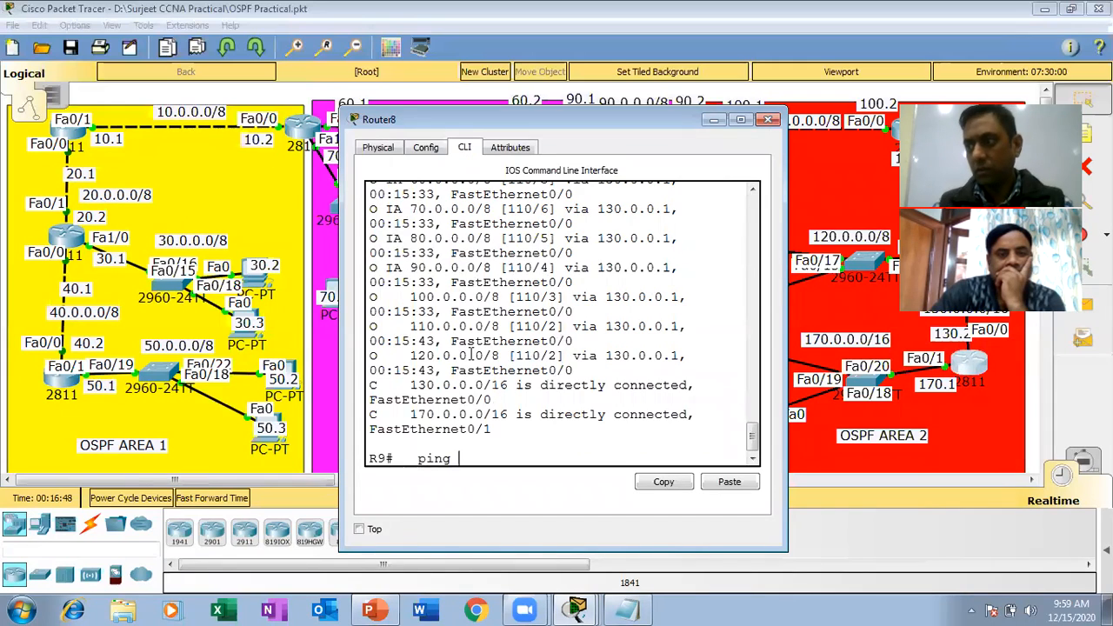
pyautogui.write('50.0.0.1')
pyautogui.press('Return')
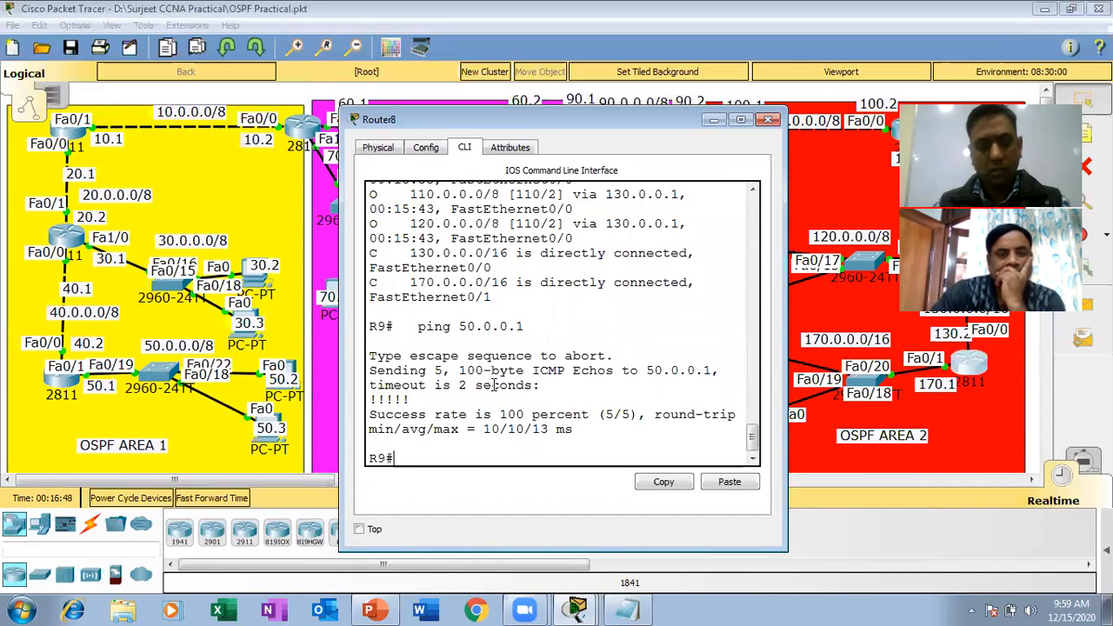
pyautogui.press('Up')
pyautogui.press('BackSpace')
pyautogui.write('2')
pyautogui.press('Return')
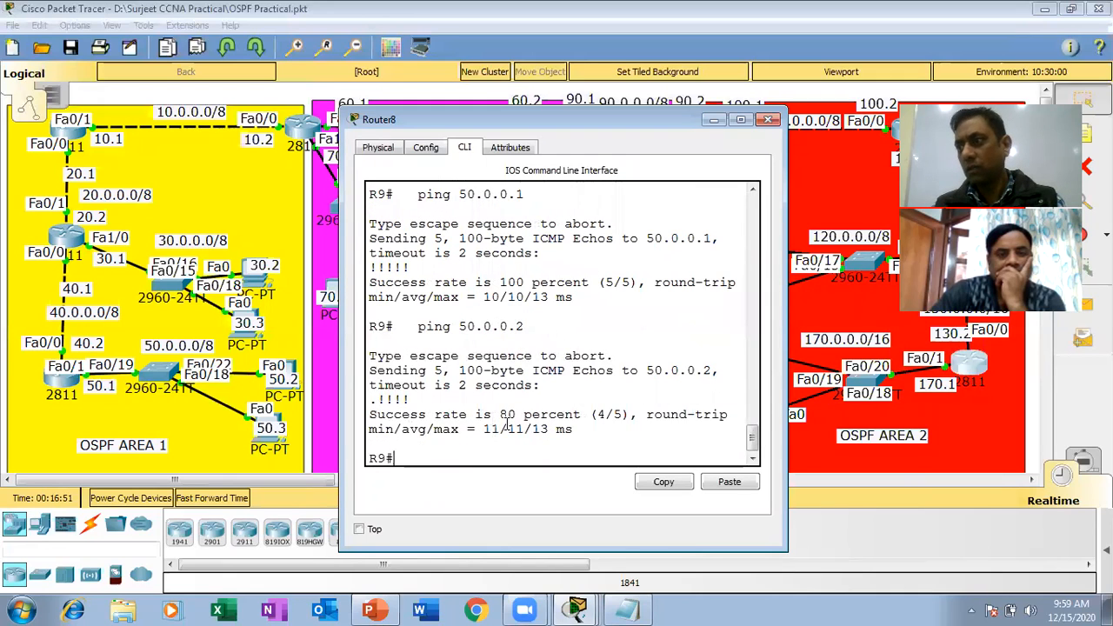
pyautogui.press('Up')
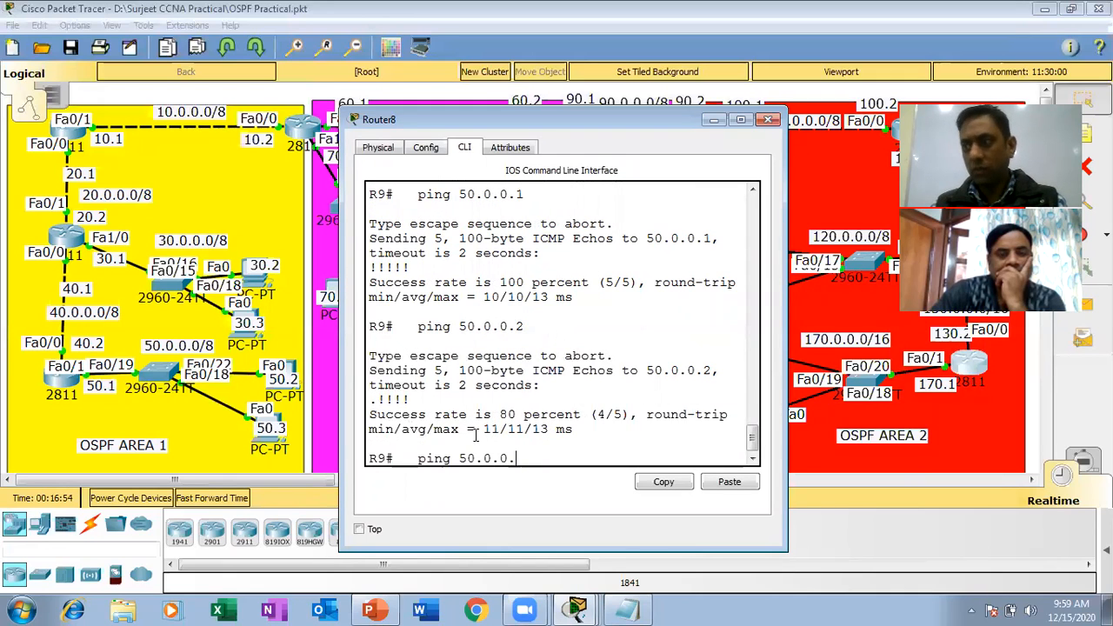
pyautogui.write('3')
pyautogui.press('Return')
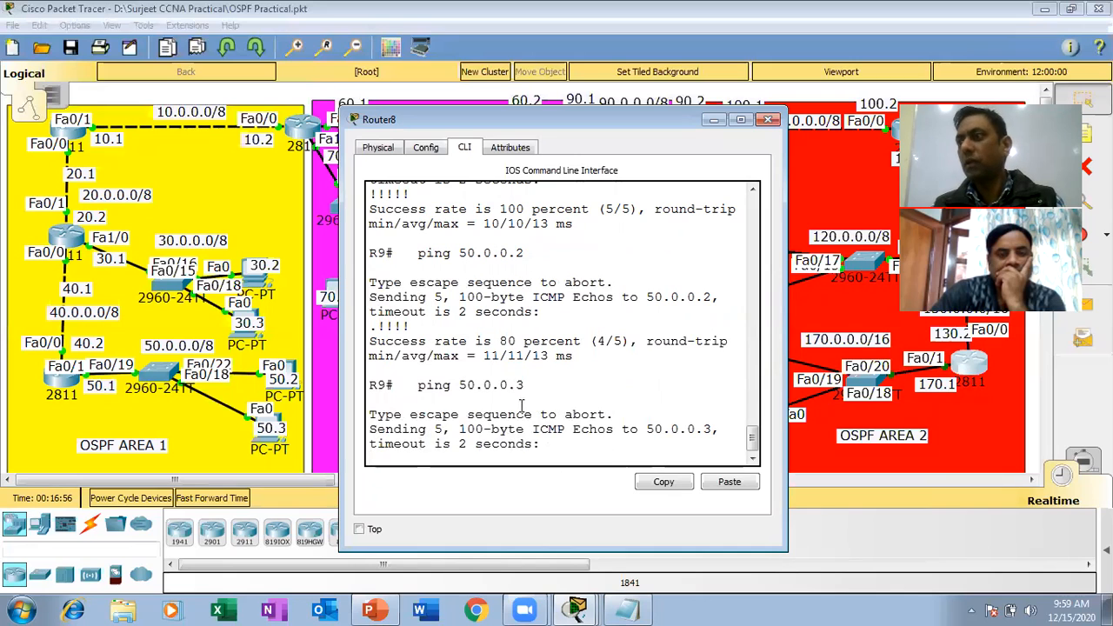
pyautogui.click(765, 121)
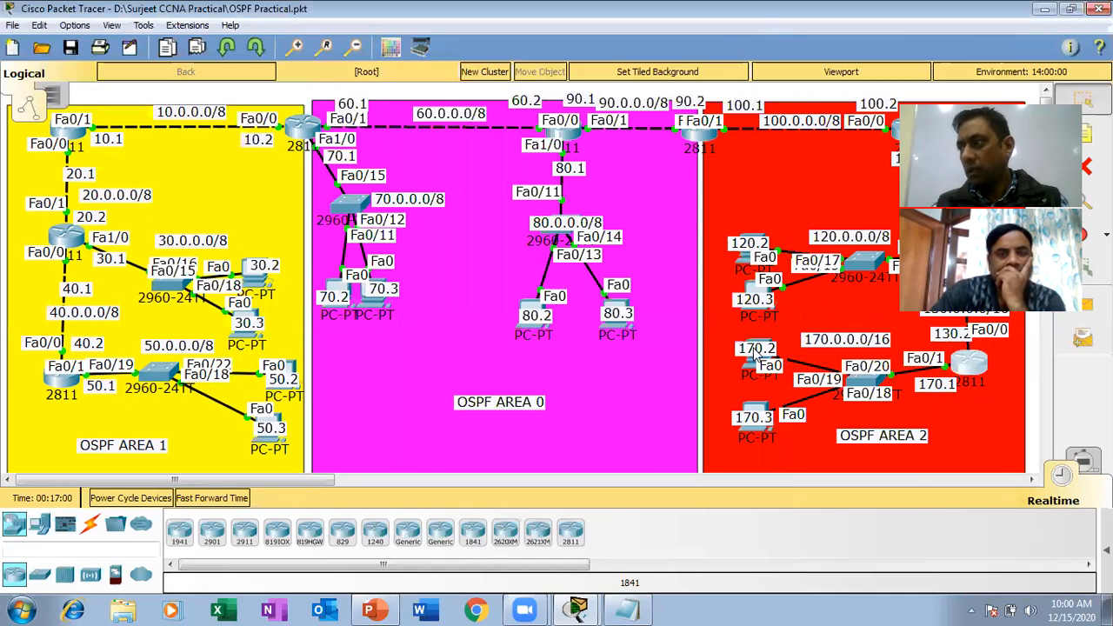
# Review the ping results for 50.0.0.1 to 50.0.0.3 in the command prompt of the PC labelled 170.2, and close its window.
pyautogui.click(753, 367)
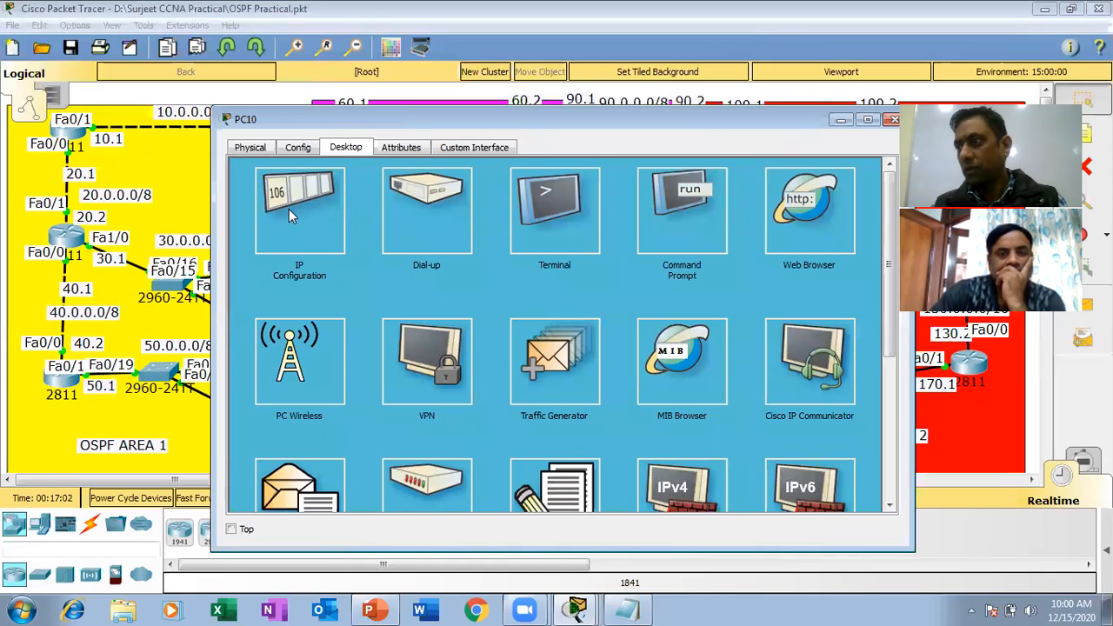
pyautogui.click(676, 242)
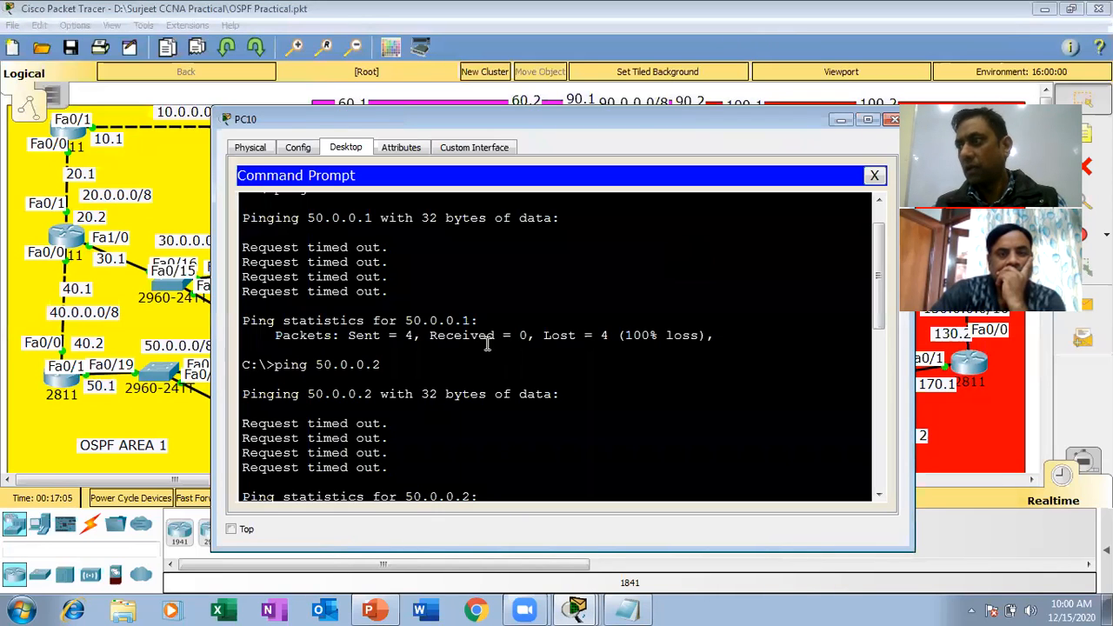
pyautogui.scroll(-6, 489, 344)
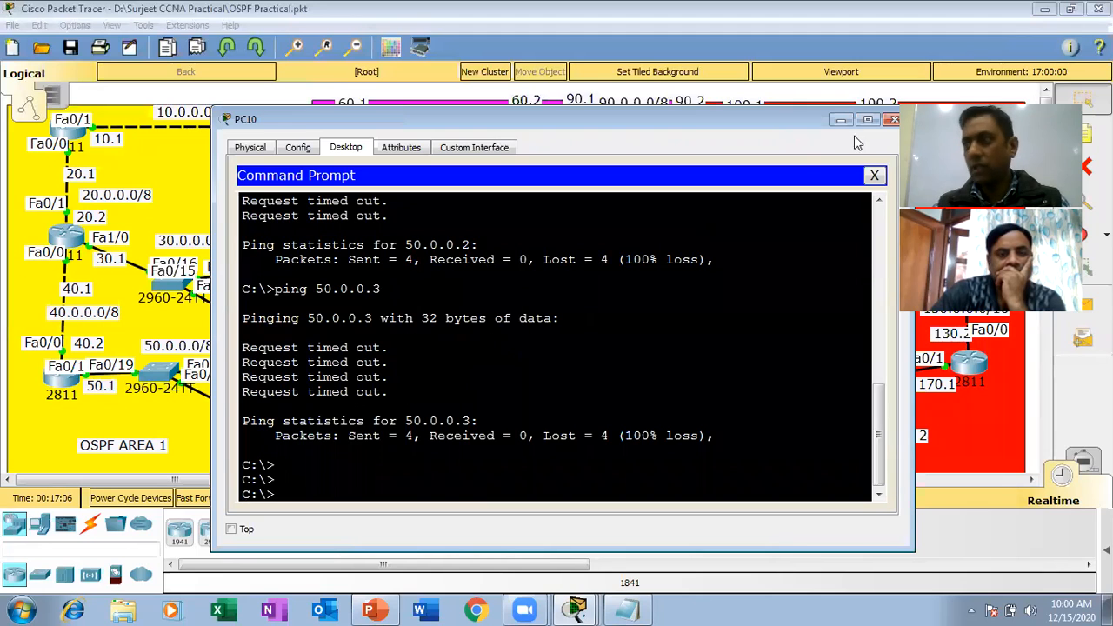
pyautogui.click(894, 124)
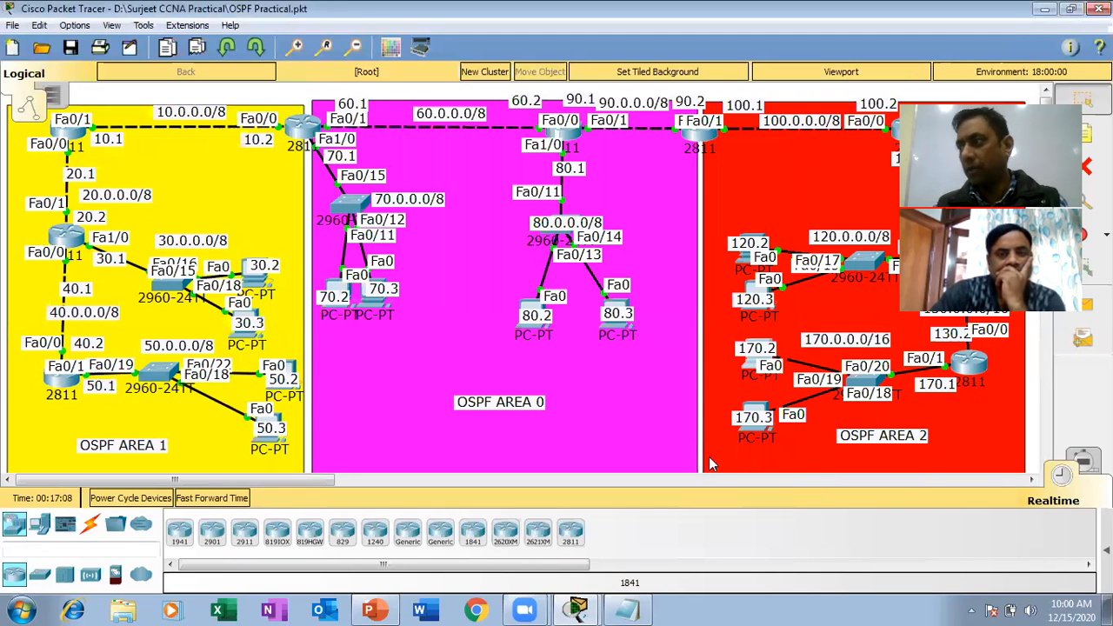
# Ping 50.0.0.1 from the command prompt of the PC labelled 170.3.
pyautogui.click(753, 406)
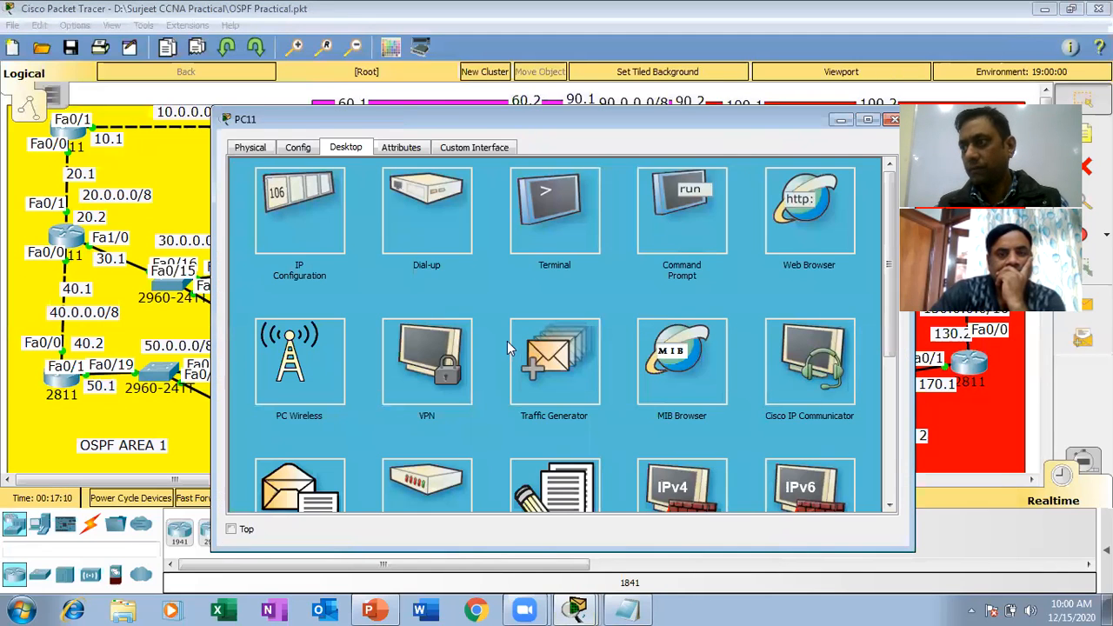
pyautogui.click(704, 244)
pyautogui.press('Return')
pyautogui.press('Return')
pyautogui.press('Return')
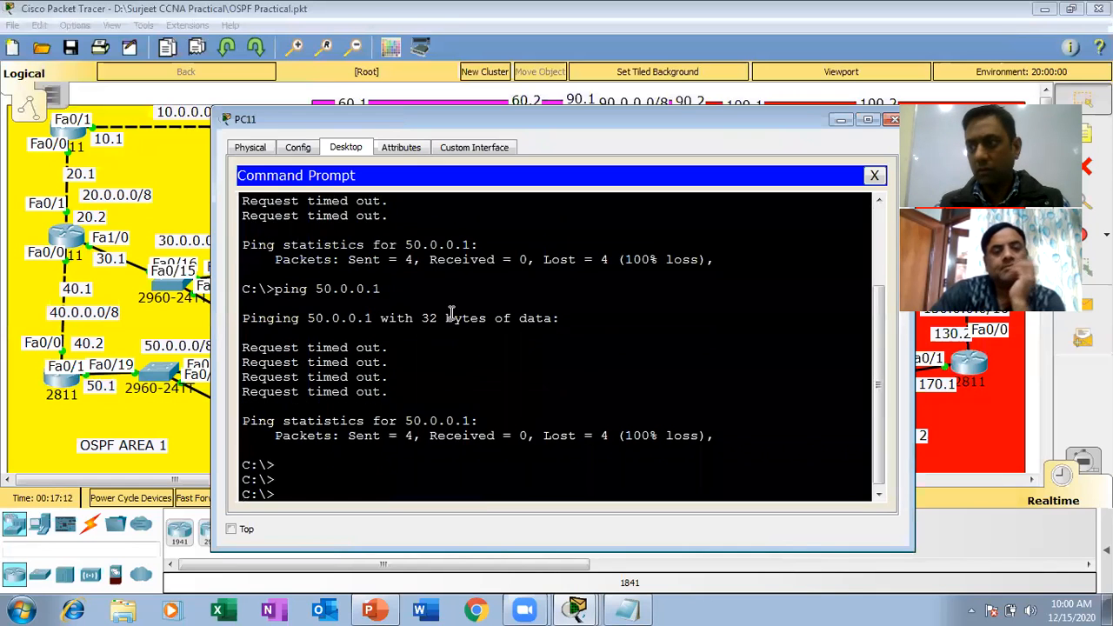
pyautogui.press('Up')
pyautogui.press('Return')
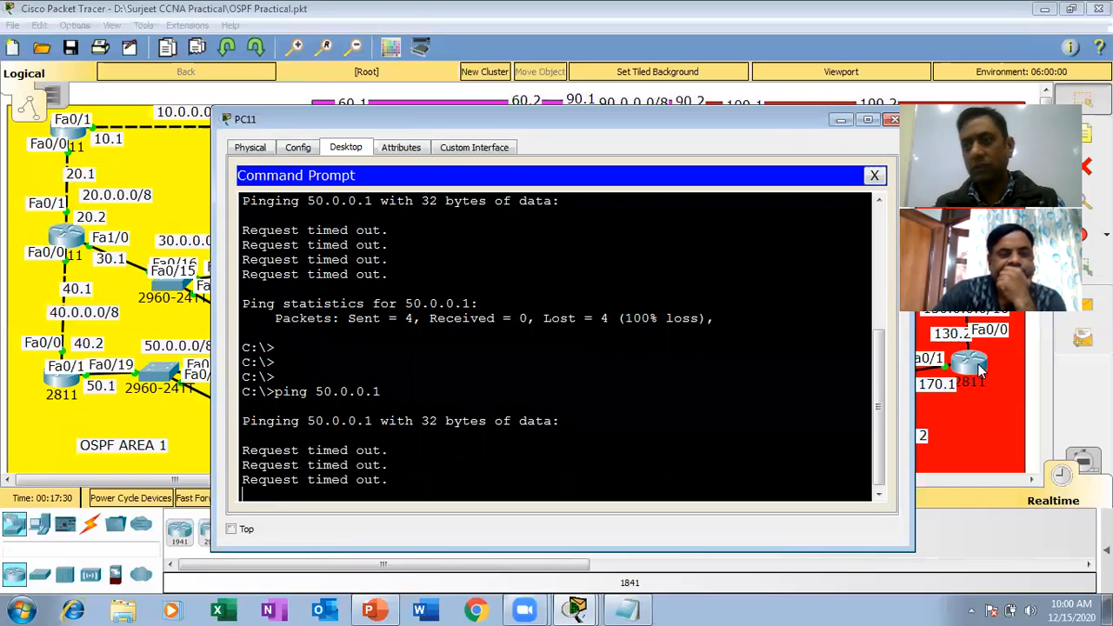
# Display the running configuration of router R9 and examine the addresses of interfaces FastEthernet0/0 and FastEthernet0/1.
pyautogui.click(980, 370)
pyautogui.write('sh run')
pyautogui.press('Return')
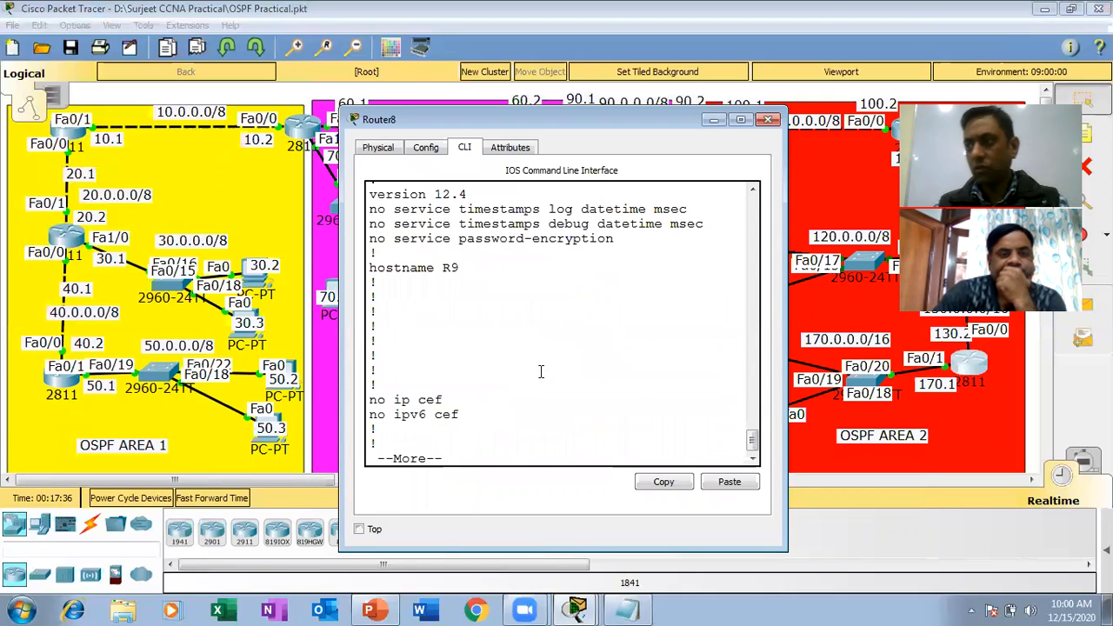
pyautogui.press('space')
pyautogui.press('space')
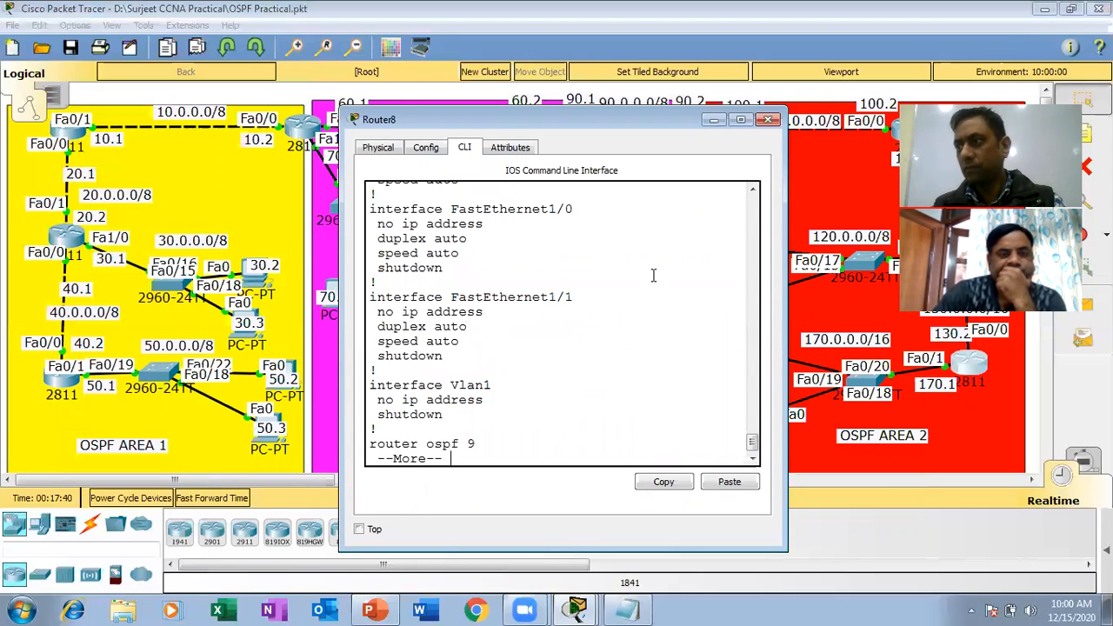
pyautogui.click(753, 193)
pyautogui.click(753, 193)
pyautogui.scroll(2, 753, 194)
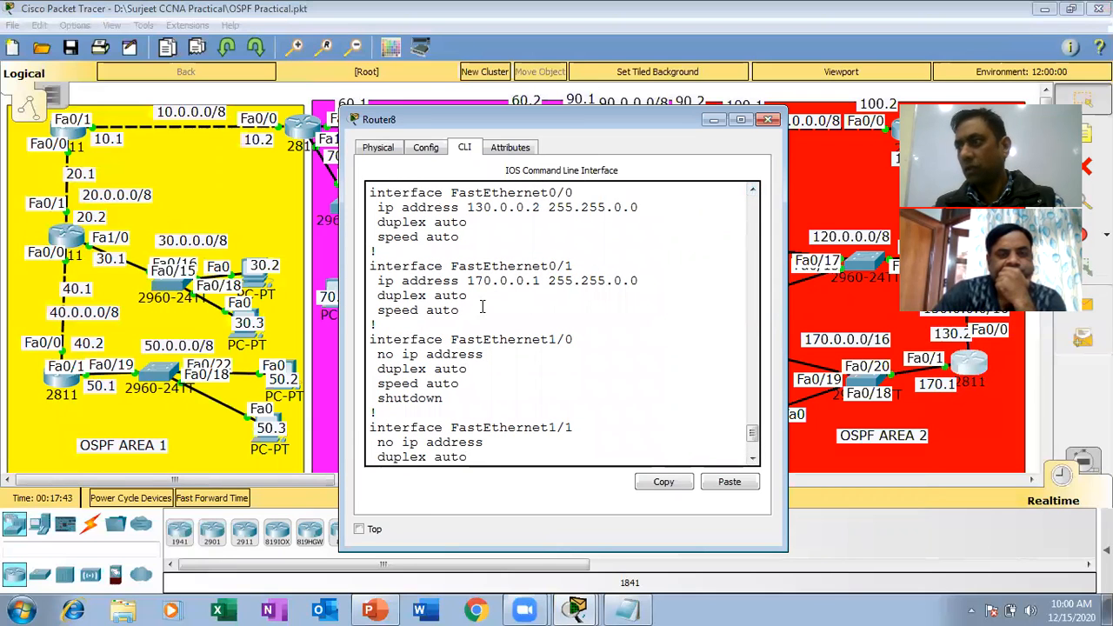
# Page through the rest of R9's running configuration, check its OSPF network statements, and close the router window.
pyautogui.press('space')
pyautogui.press('space')
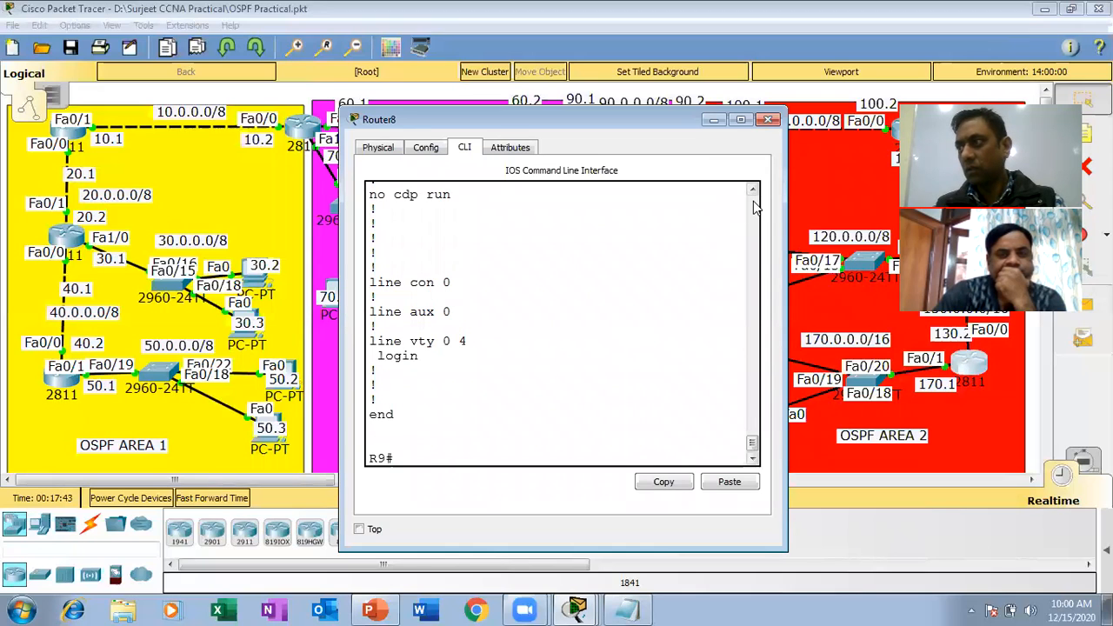
pyautogui.scroll(5, 435, 315)
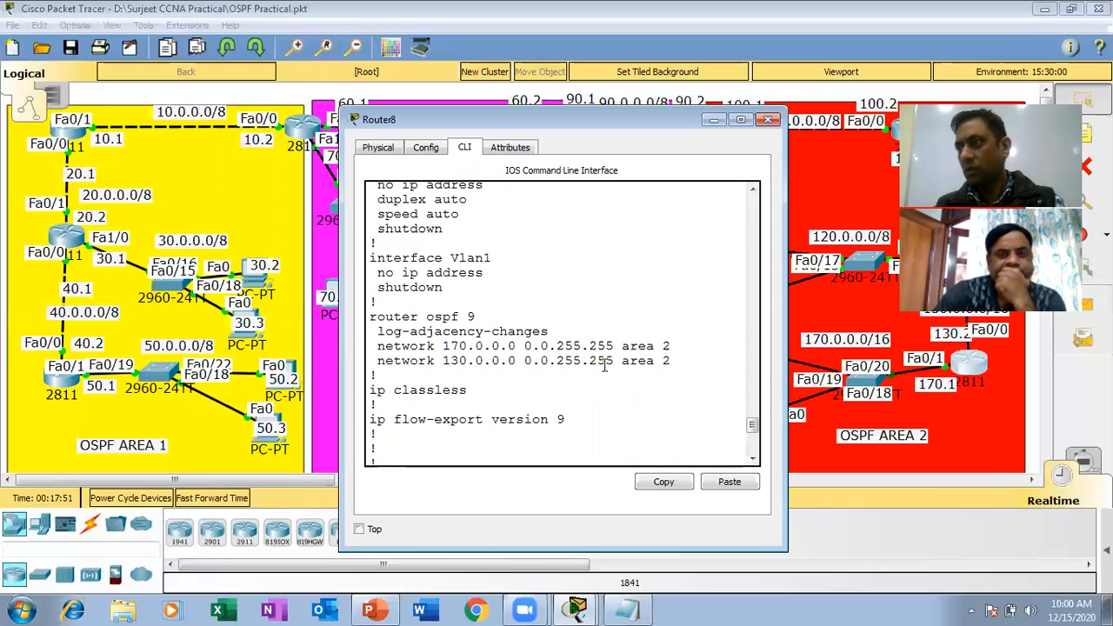
pyautogui.scroll(-5, 604, 364)
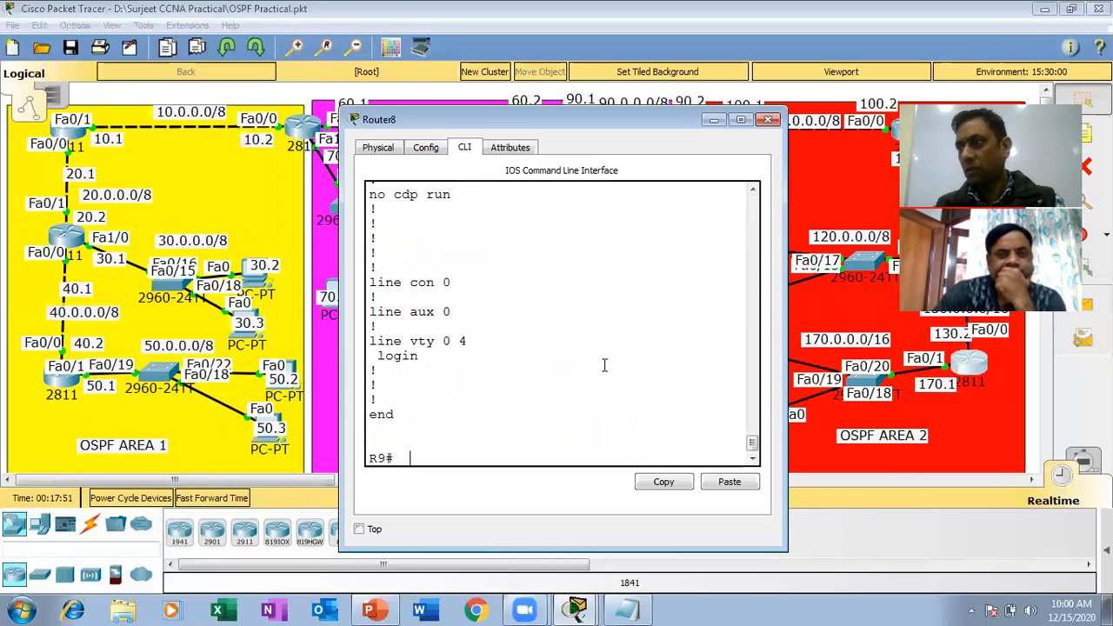
pyautogui.click(768, 120)
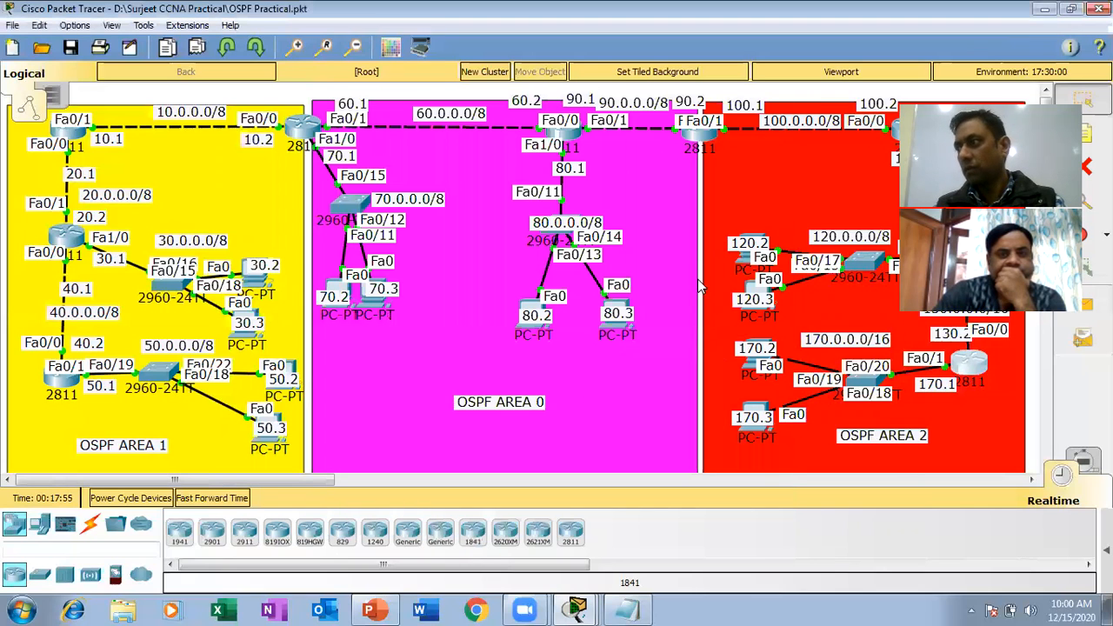
# Check the IP configuration of the PC labelled 170.2 and close that dialog.
pyautogui.click(753, 362)
pyautogui.click(323, 253)
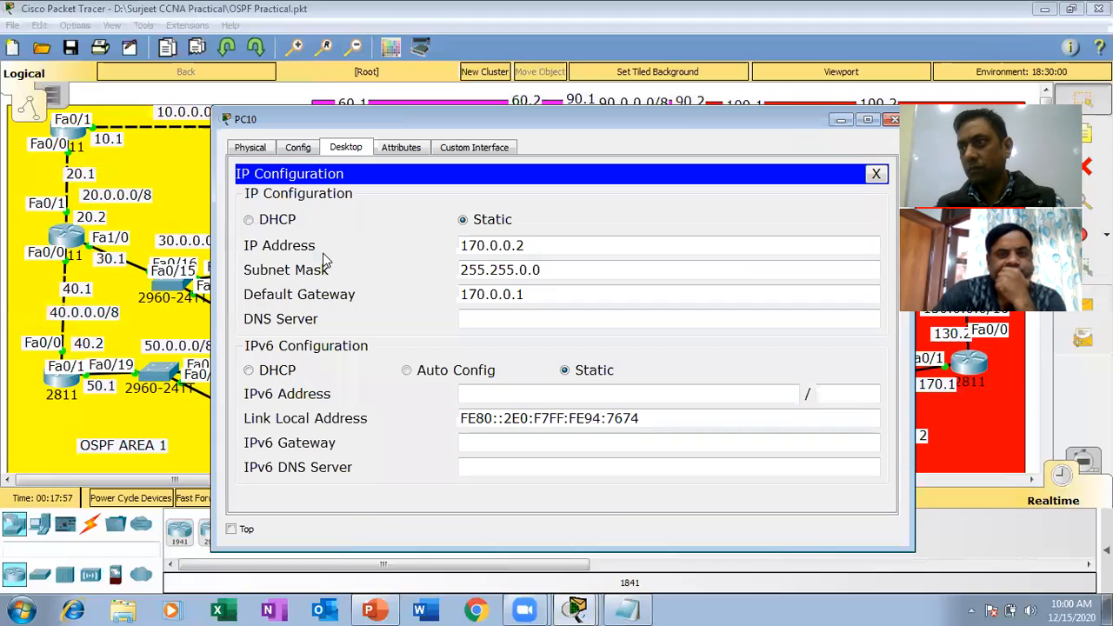
pyautogui.click(876, 174)
# Ping the default gateway 170.0.0.1 from the command prompt of the PC labelled 170.2, and close its window.
pyautogui.click(662, 209)
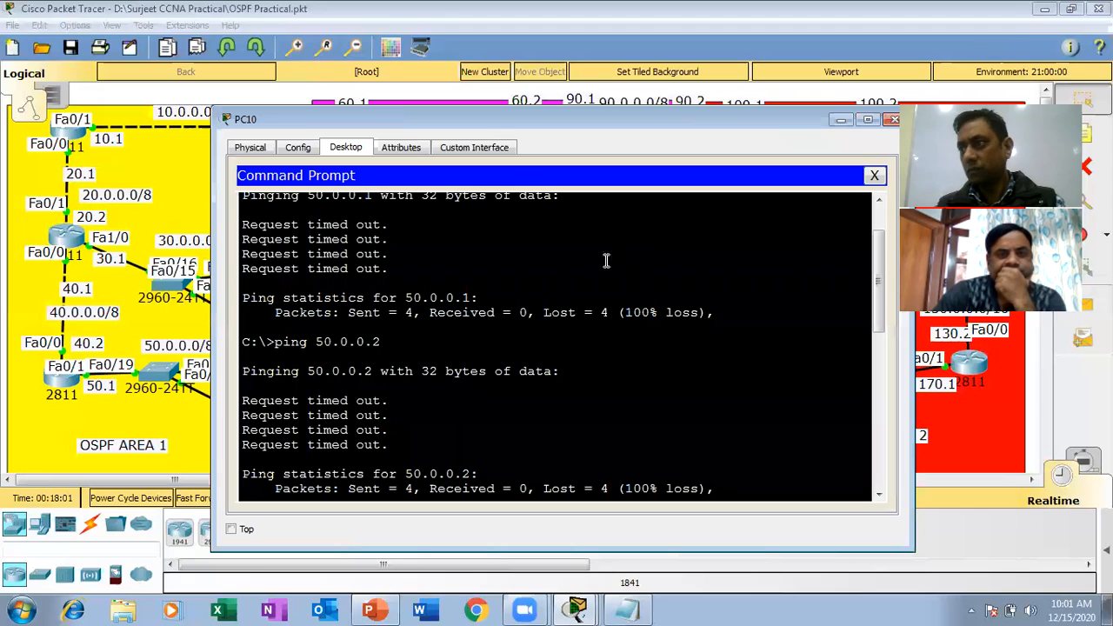
pyautogui.press('Return')
pyautogui.press('Return')
pyautogui.press('Return')
pyautogui.press('Return')
pyautogui.press('Return')
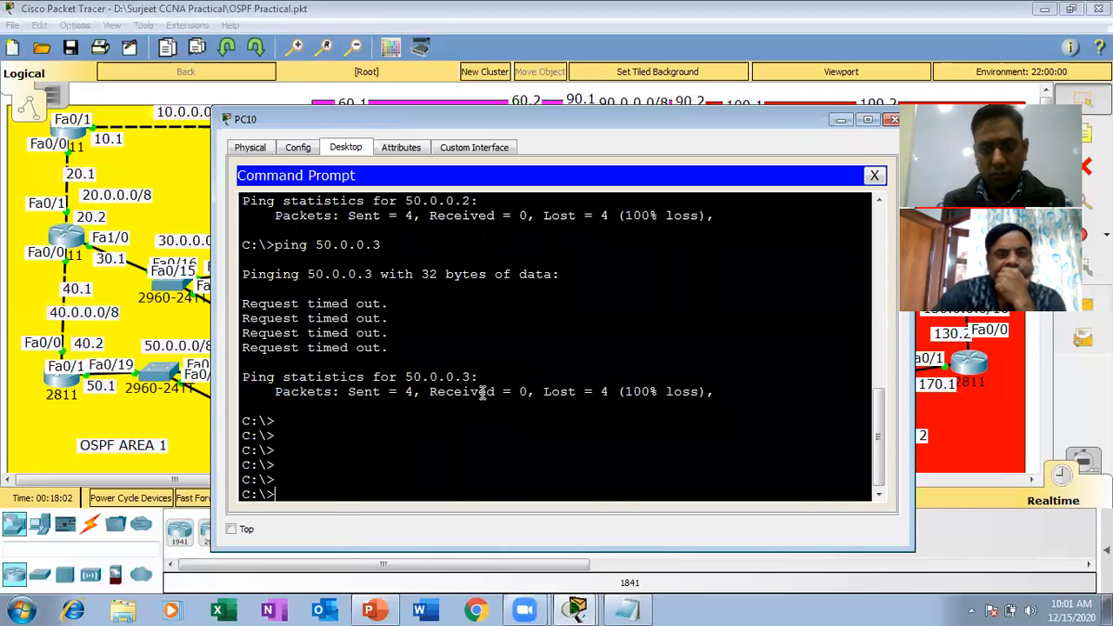
pyautogui.write('ping 170.0.0.1')
pyautogui.press('Return')
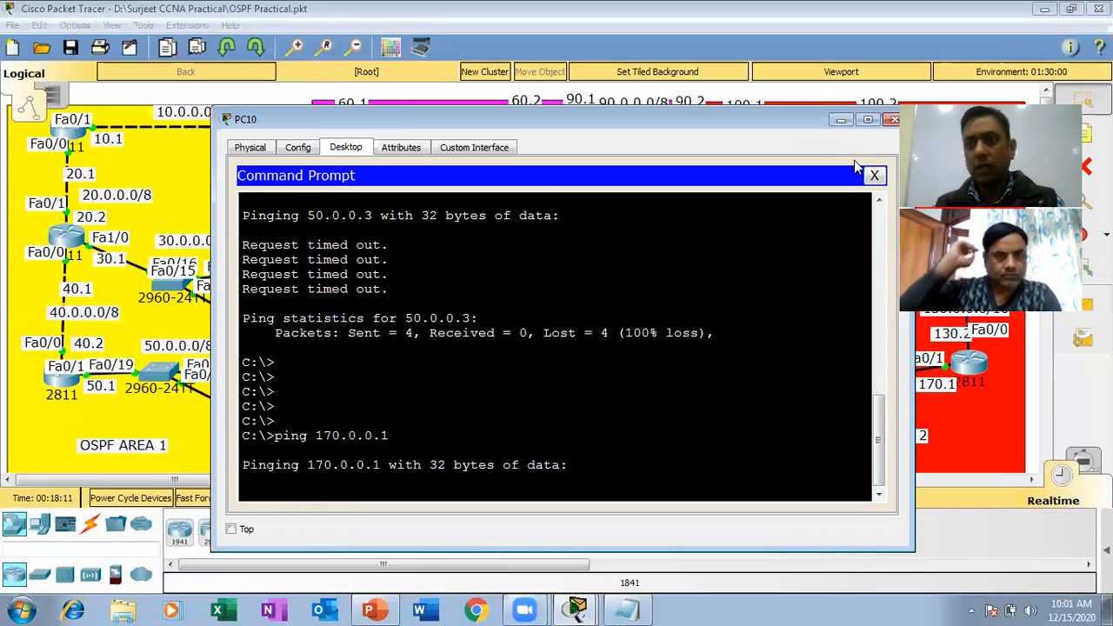
pyautogui.click(894, 121)
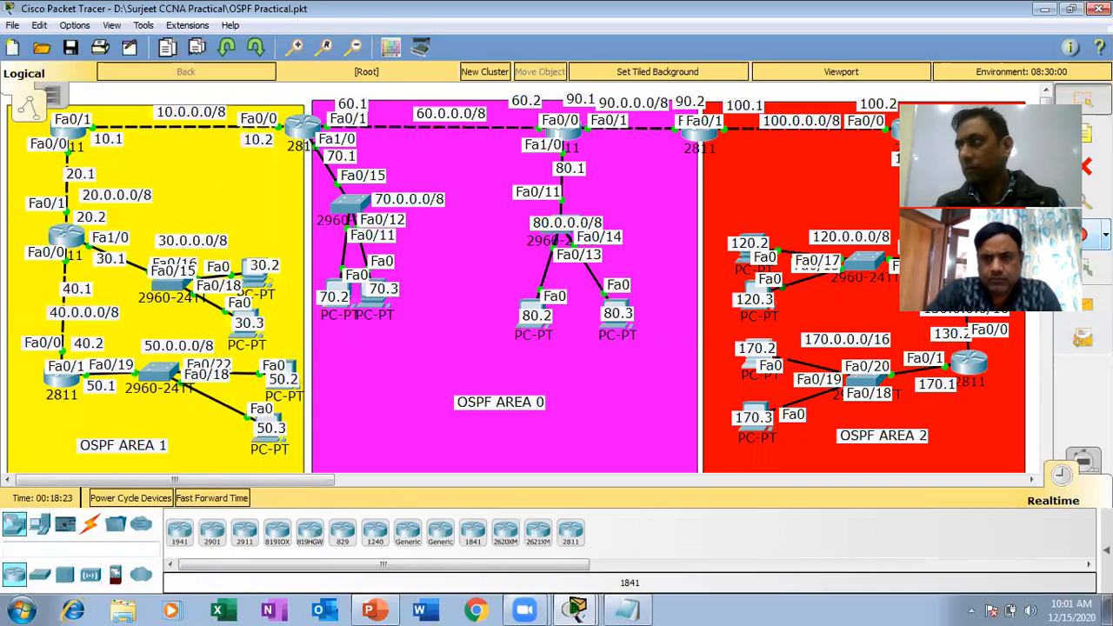
# Delete the two cables linking the PCs labelled 170.2 and 170.3 to the switch on network 170.0.0.0/16.
pyautogui.click(1089, 200)
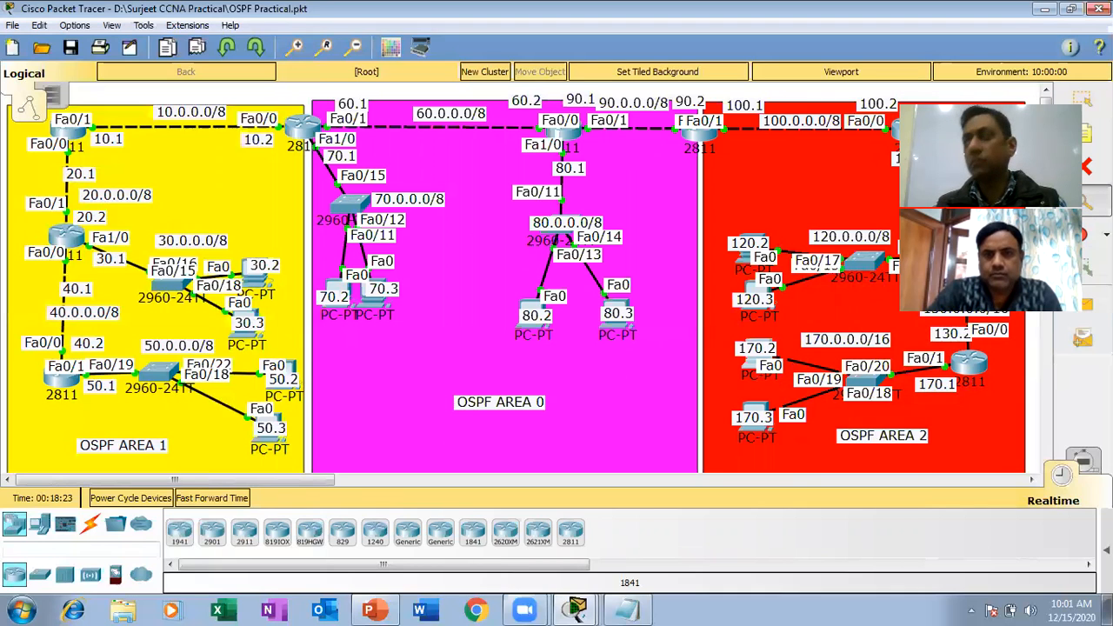
pyautogui.press('Delete')
pyautogui.click(553, 322)
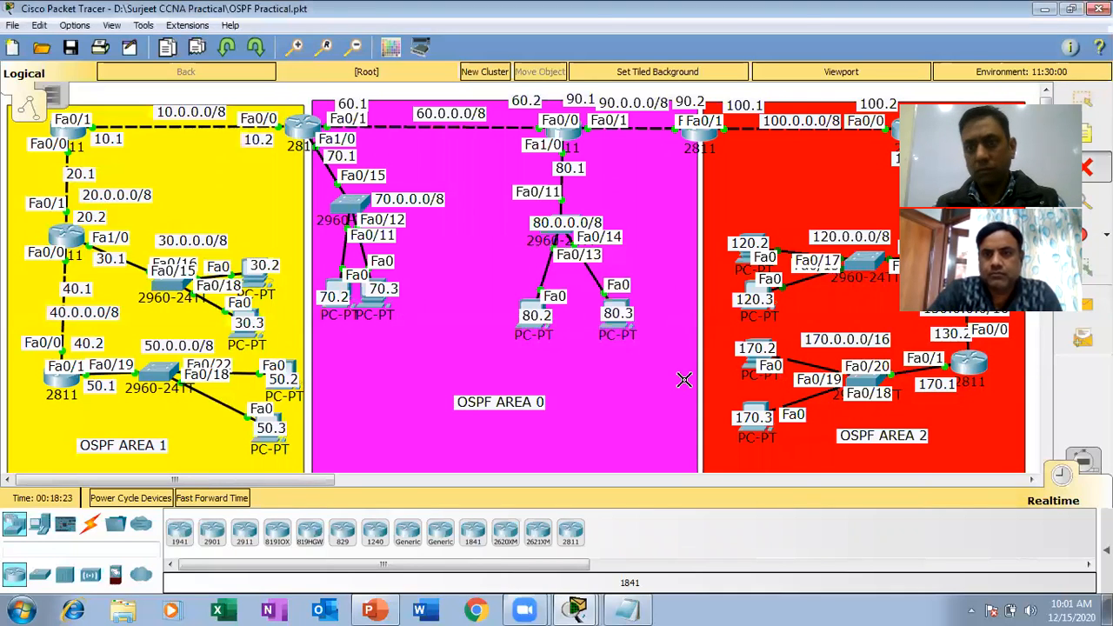
pyautogui.click(795, 362)
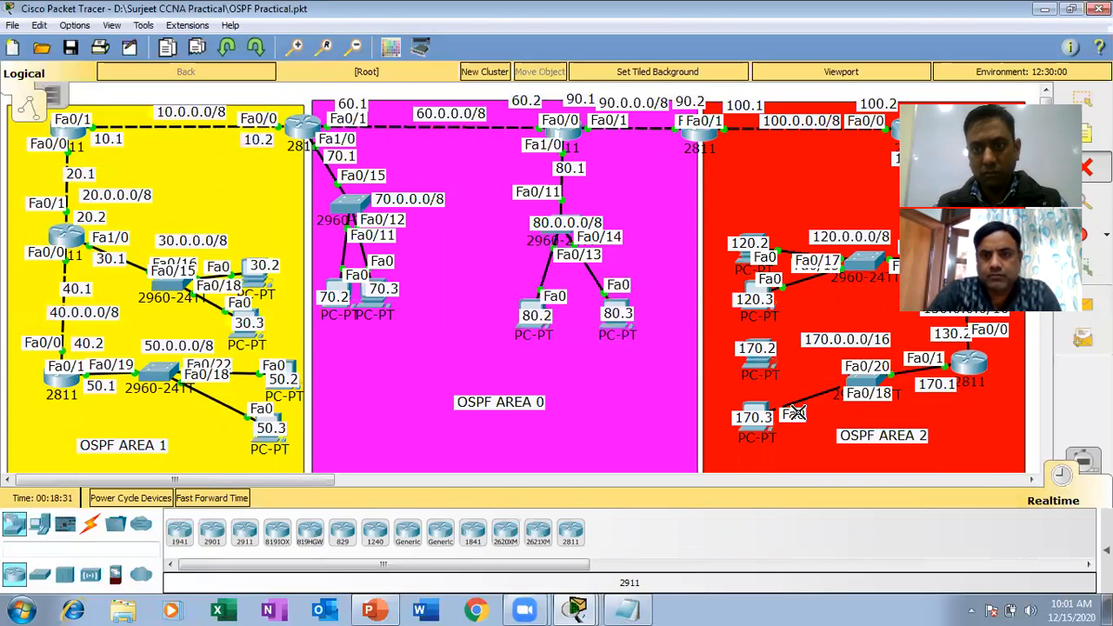
pyautogui.click(806, 400)
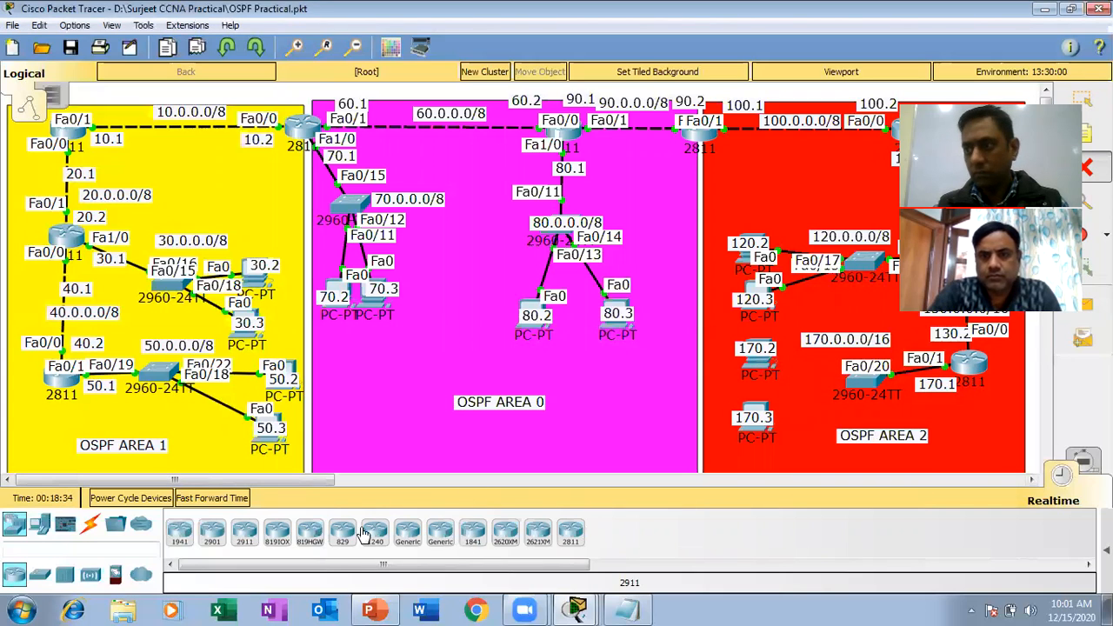
# Connect port Fa0/12 of the 170.0.0.0/16 switch to FastEthernet0 of the PC labelled 170.2 with a copper straight-through cable.
pyautogui.click(92, 525)
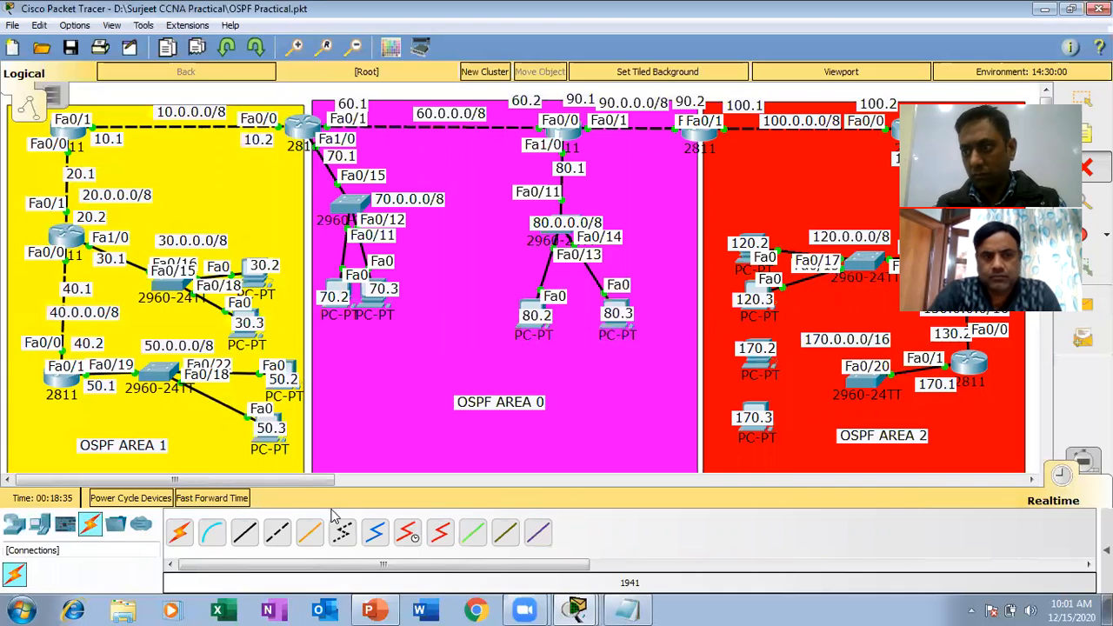
pyautogui.click(244, 539)
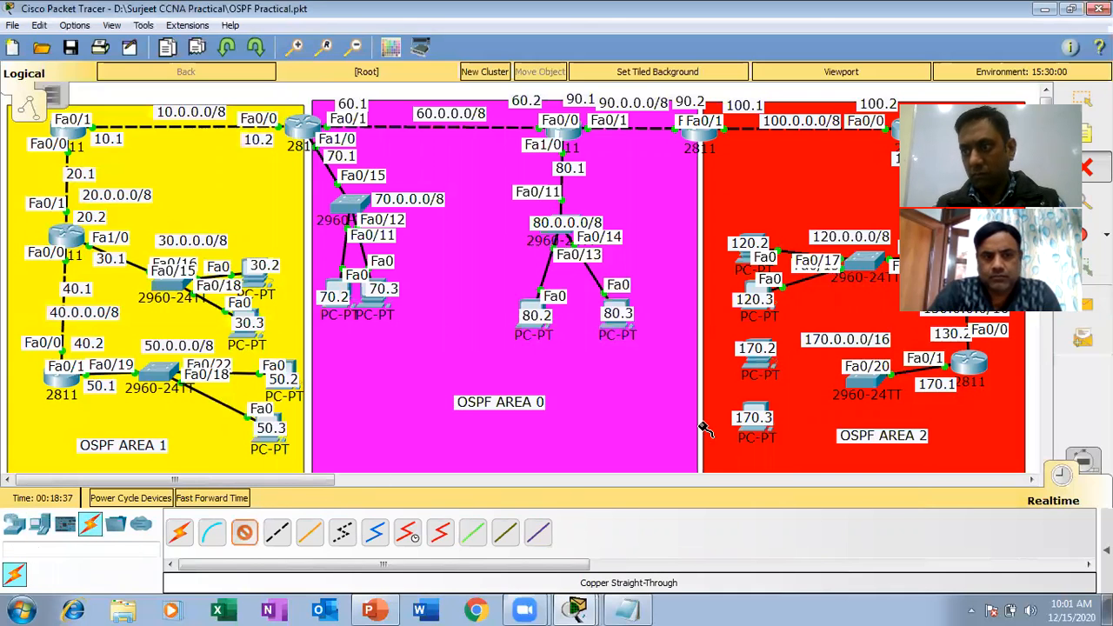
pyautogui.click(868, 383)
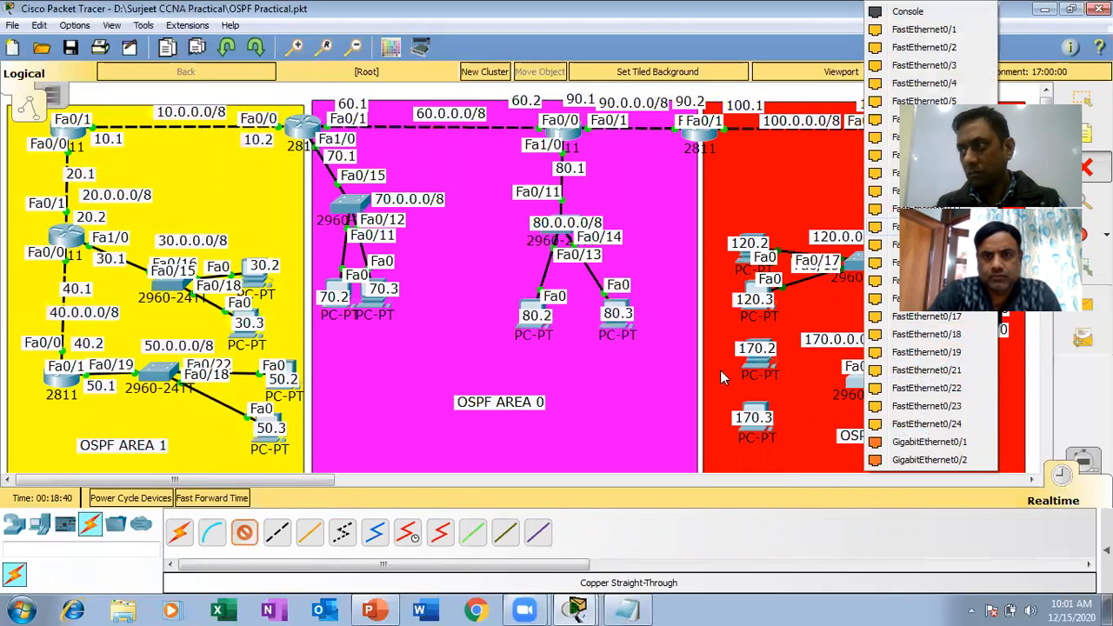
pyautogui.click(758, 360)
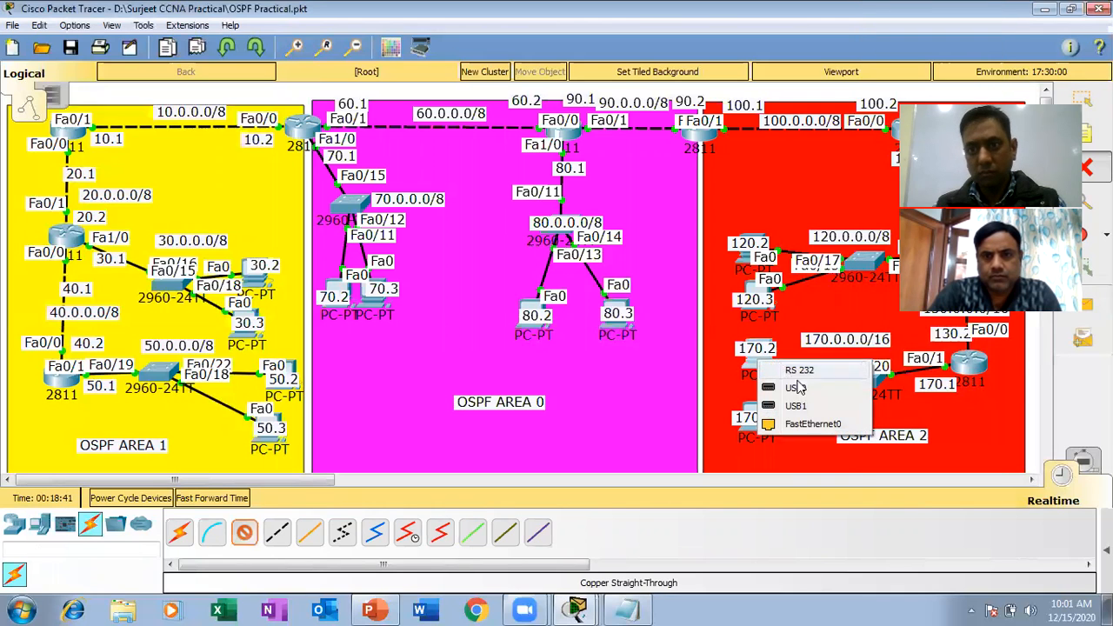
pyautogui.click(814, 425)
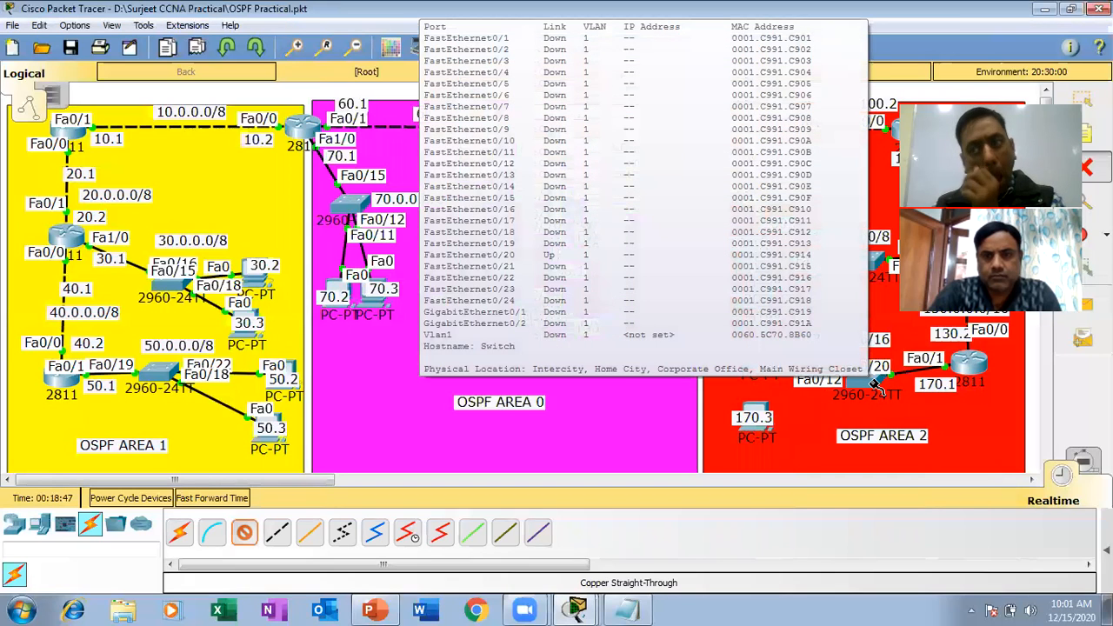
# Connect port Fa0/14 of the same switch to FastEthernet0 of the PC labelled 170.3 with a copper straight-through cable.
pyautogui.click(877, 389)
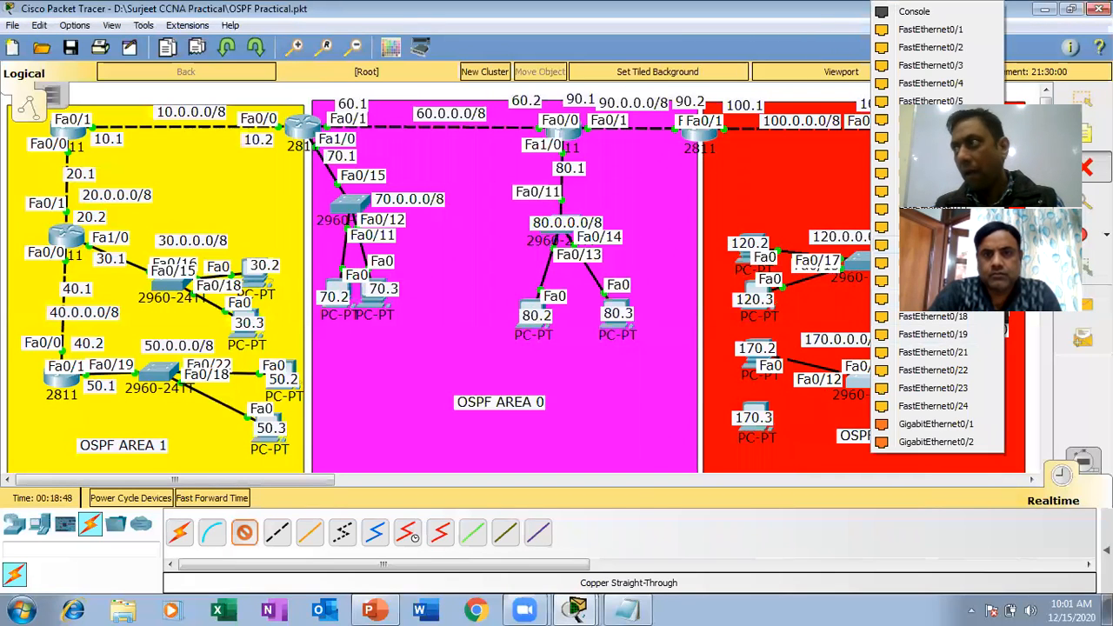
pyautogui.click(931, 245)
pyautogui.click(758, 407)
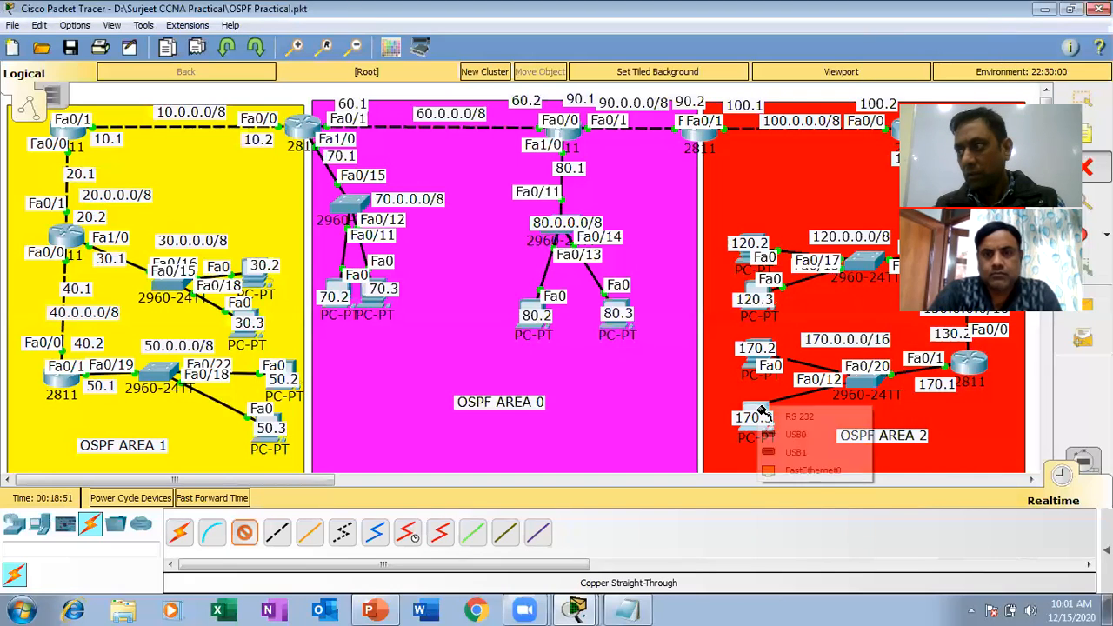
pyautogui.click(816, 472)
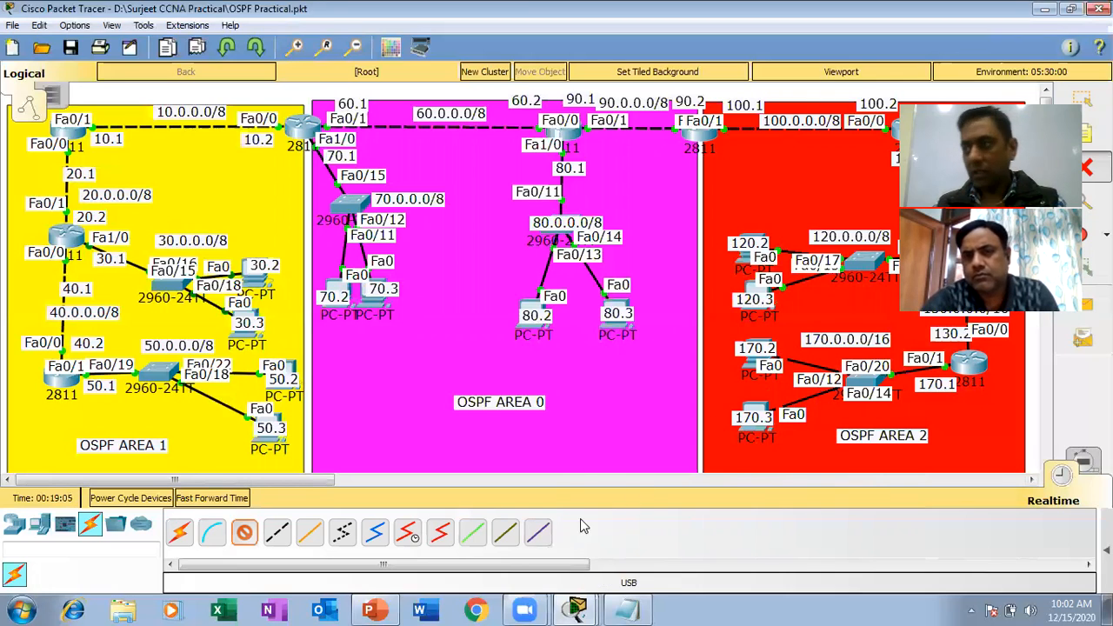
pyautogui.click(245, 531)
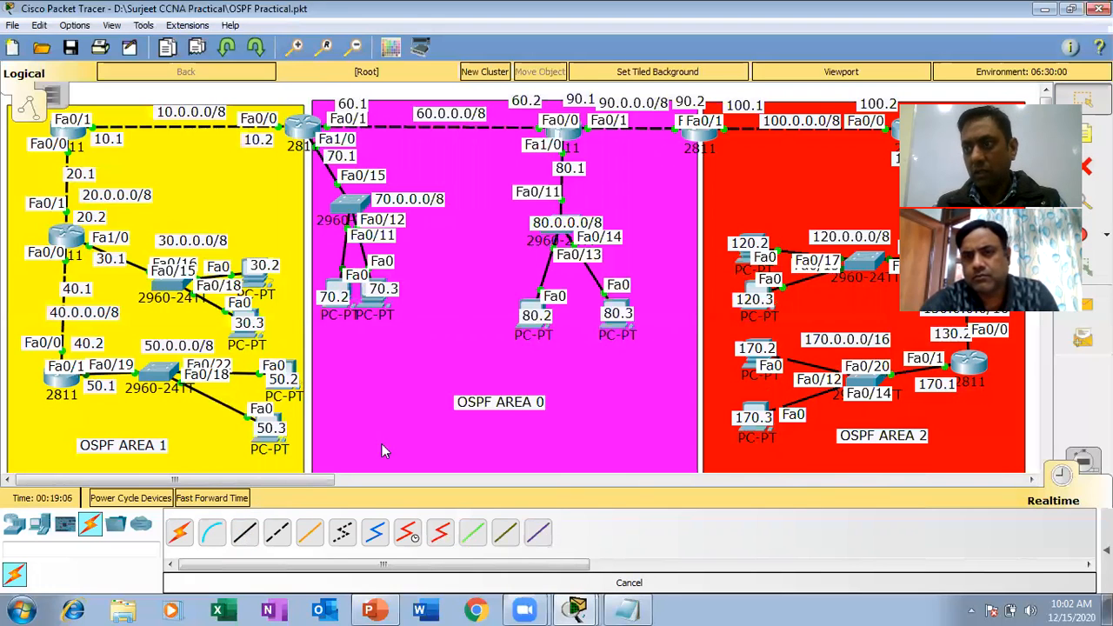
# Open the IP configuration of the PC labelled 120.2 and move its window clear of the OSPF Area 2 devices.
pyautogui.click(741, 263)
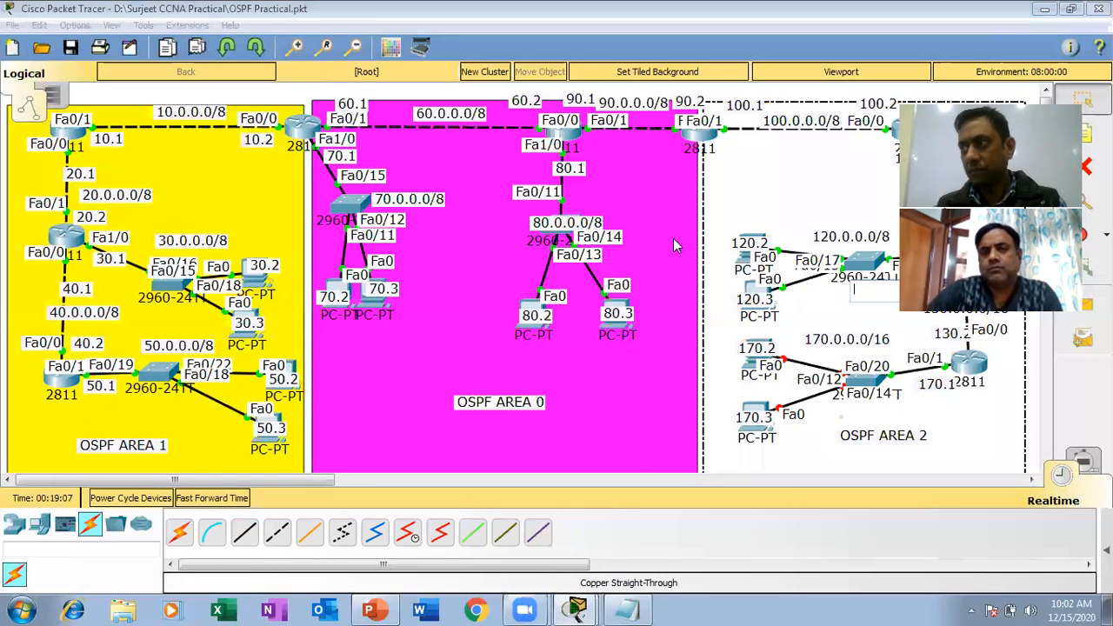
pyautogui.click(744, 254)
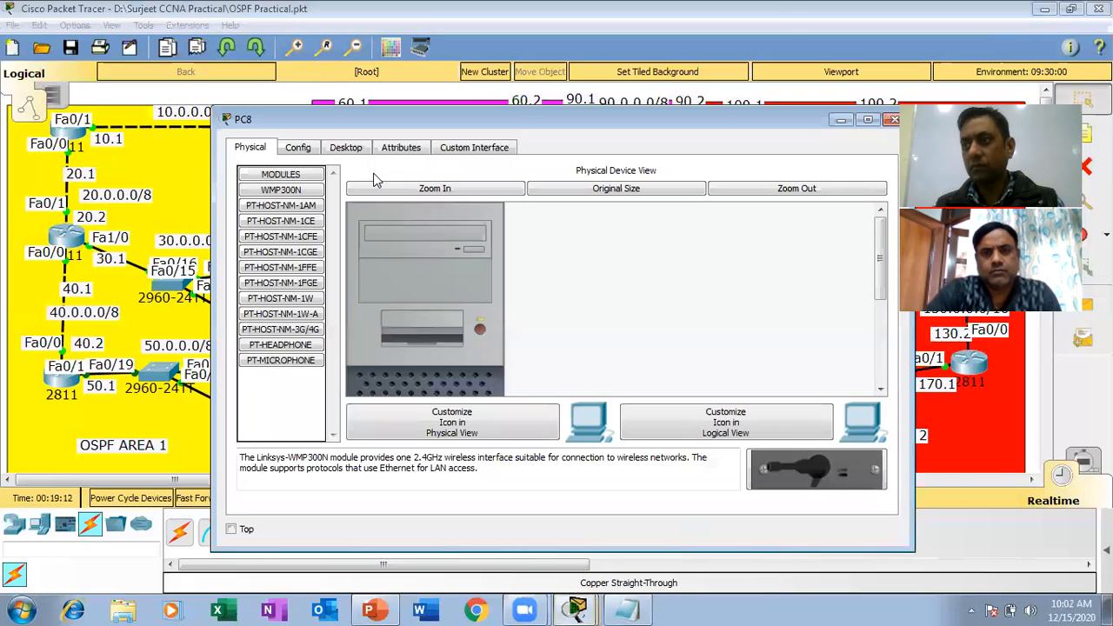
pyautogui.click(350, 149)
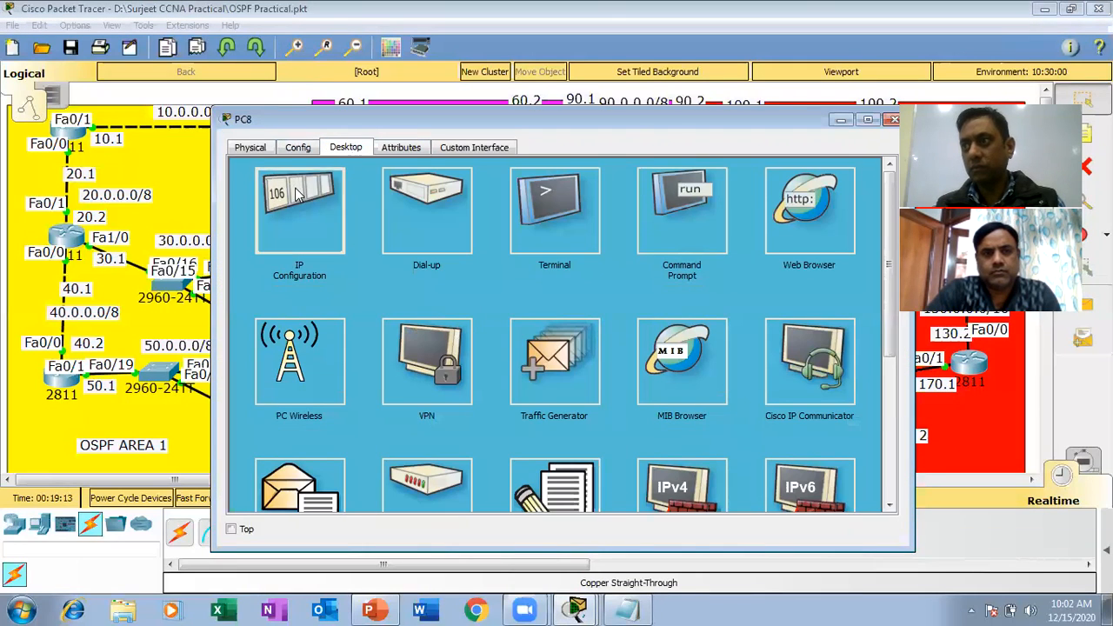
pyautogui.click(297, 193)
pyautogui.click(478, 244)
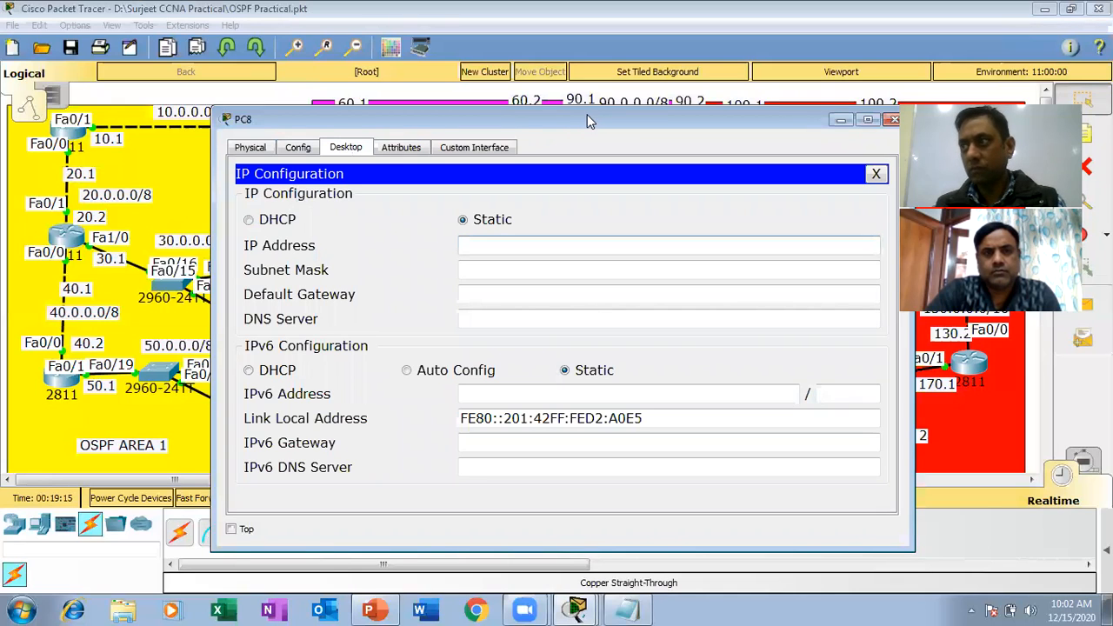
pyautogui.moveTo(584, 114); pyautogui.dragTo(389, 71)
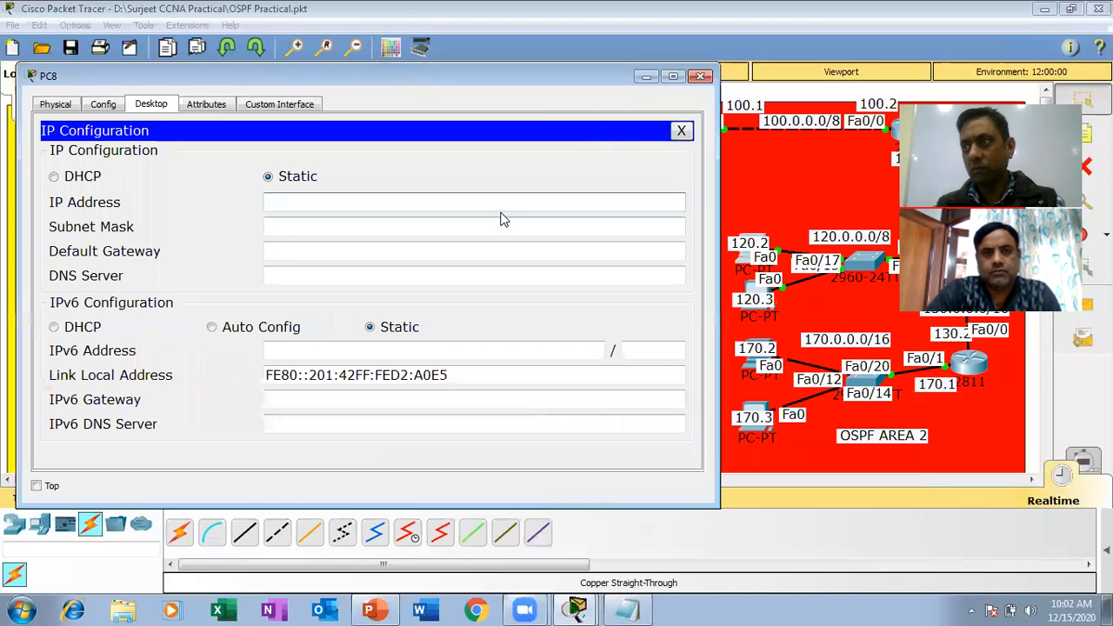
# Assign the PC the static IP address 120.0.0.2 with subnet mask 255.0.0.0 and default gateway 120.0.0.1.
pyautogui.write('120.0.0.2')
pyautogui.press('Tab')
pyautogui.press('Tab')
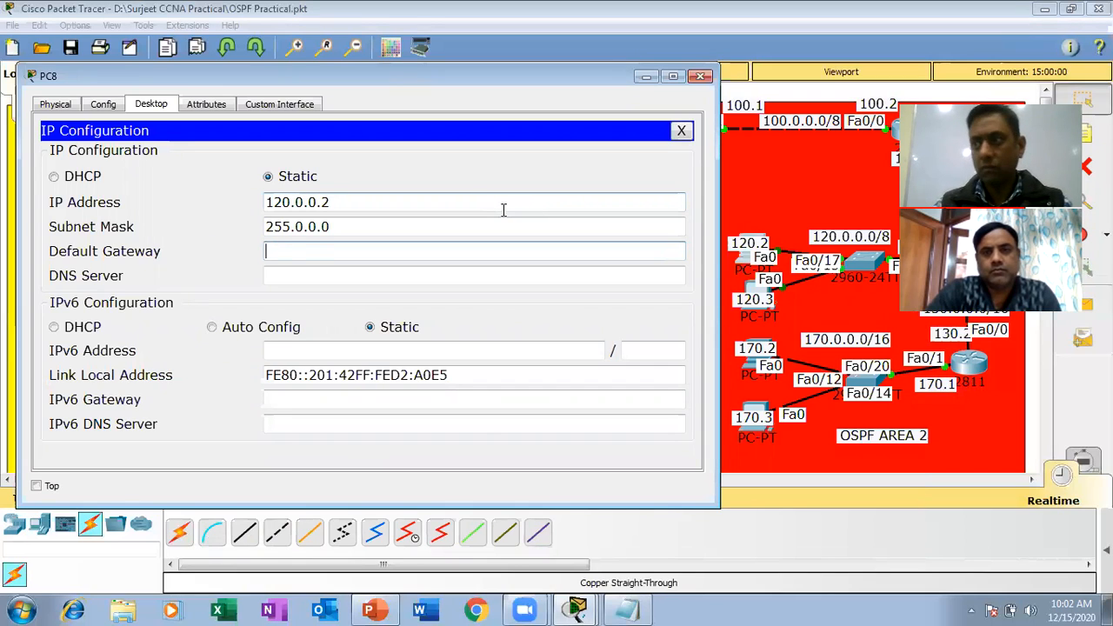
pyautogui.write('120.00.1')
pyautogui.press('BackSpace')
pyautogui.write('.0.1')
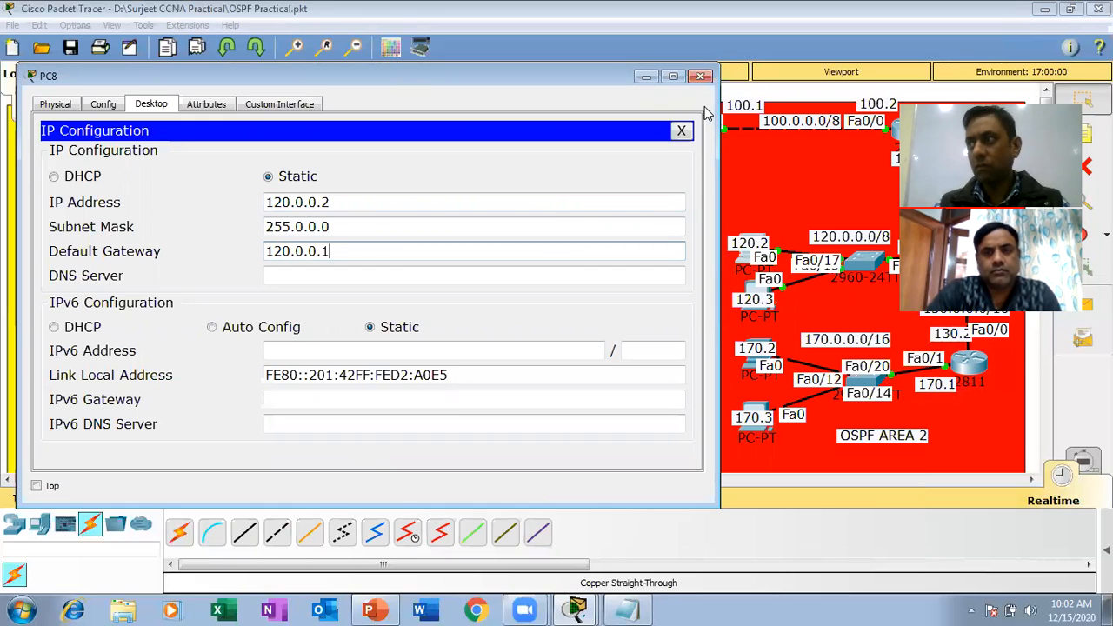
# Assign the PC labelled 120.3 the static IP address 120.0.0.3 with subnet mask 255.0.0.0 and default gateway 120.0.0.1.
pyautogui.click(702, 79)
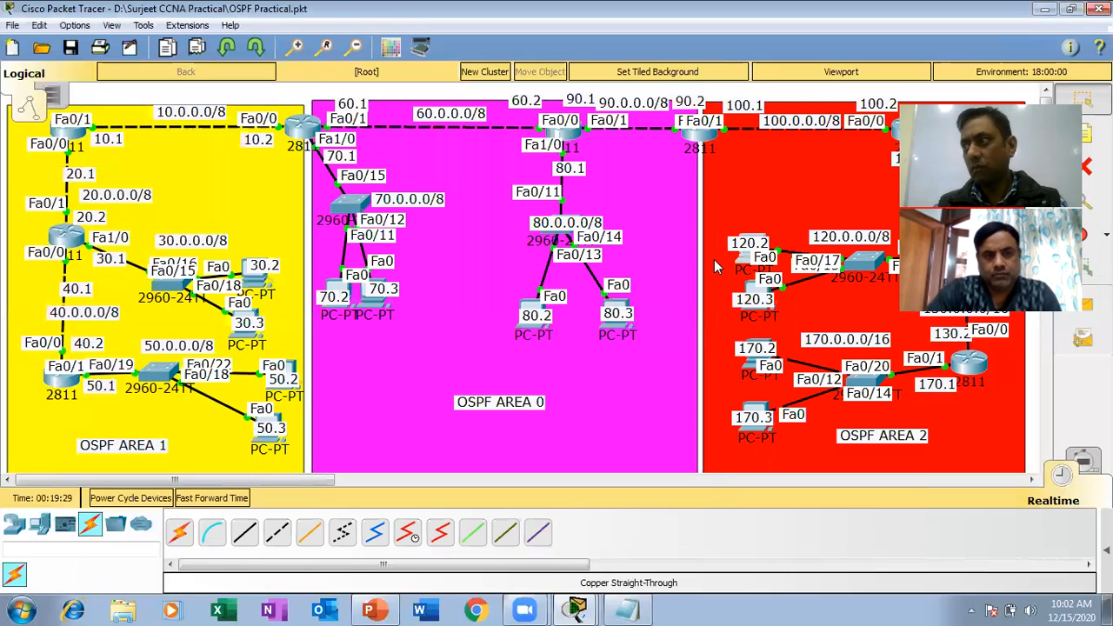
pyautogui.click(751, 287)
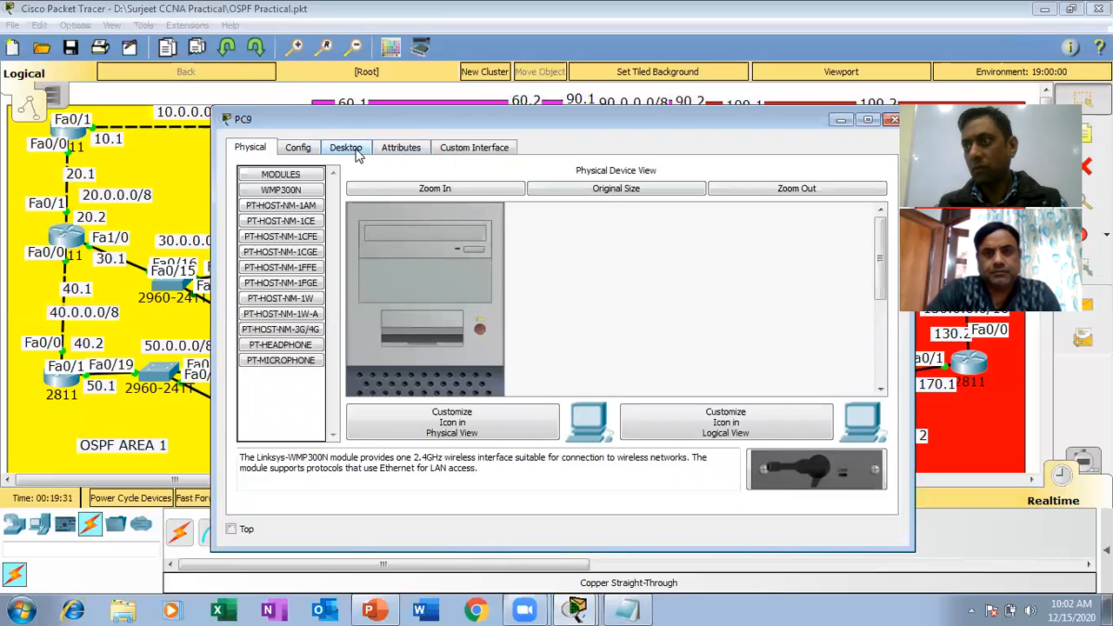
pyautogui.click(356, 151)
pyautogui.click(268, 187)
pyautogui.click(472, 248)
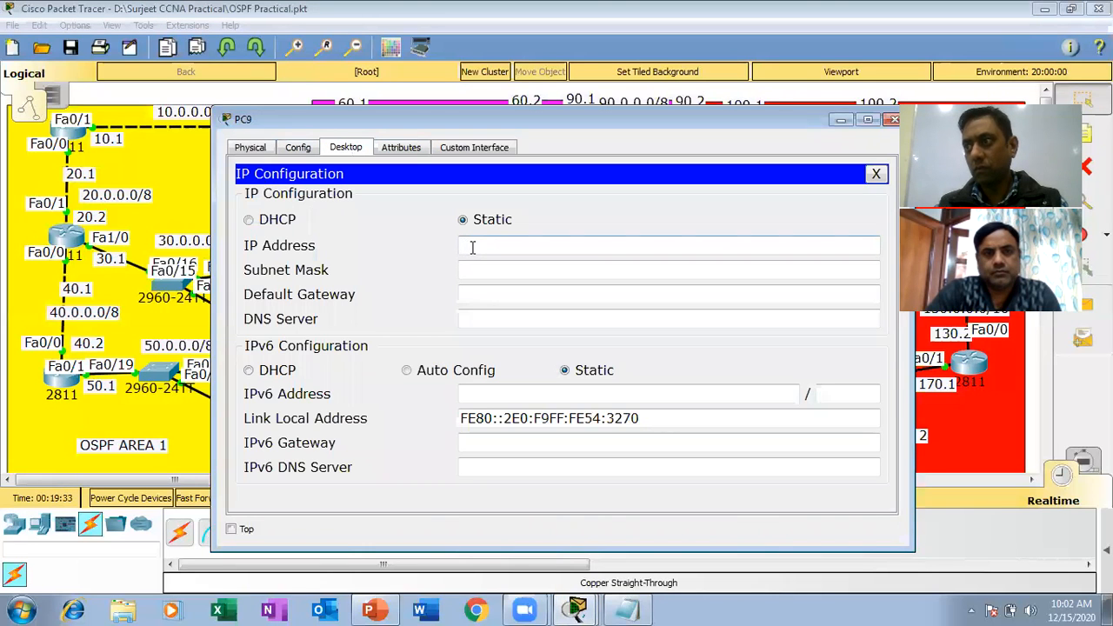
pyautogui.write('120.0.0.3')
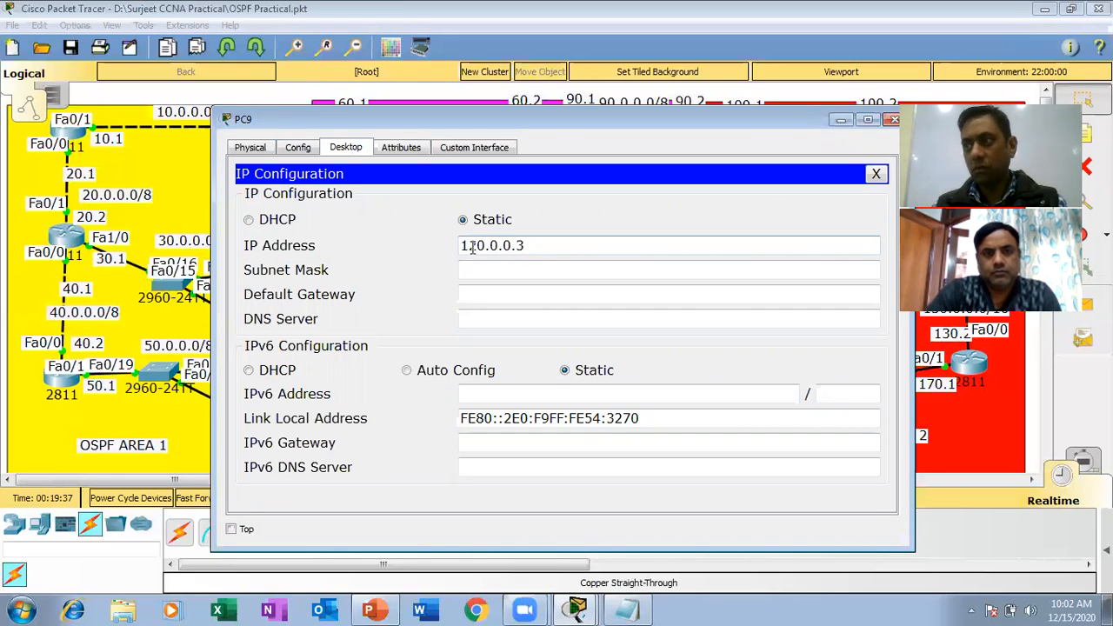
pyautogui.press('Tab')
pyautogui.press('Tab')
pyautogui.write('120.0.0.1')
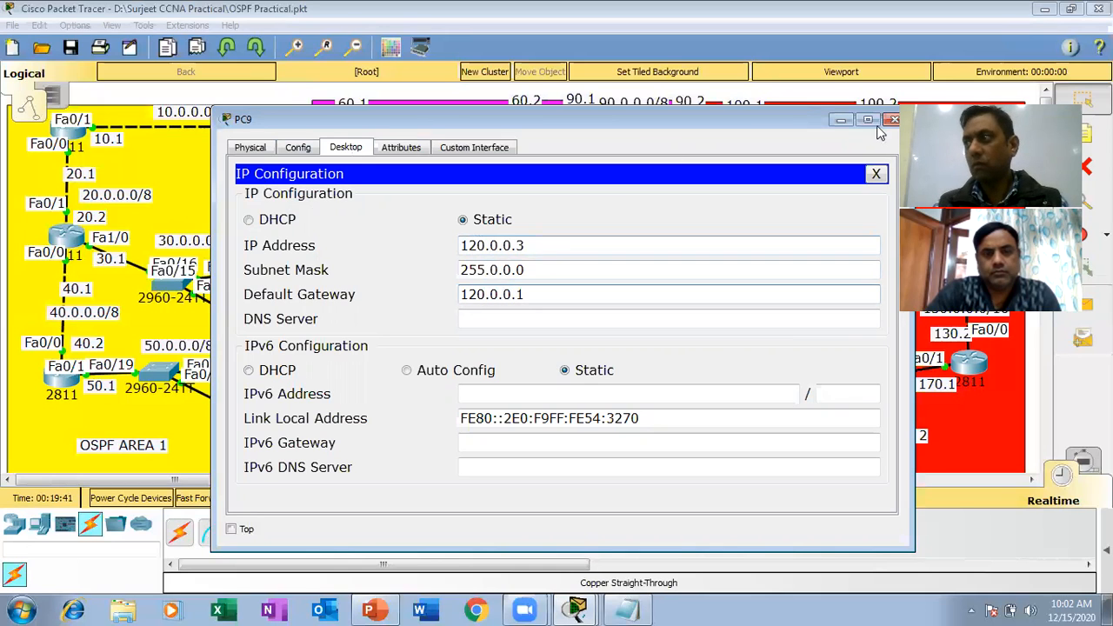
pyautogui.click(893, 120)
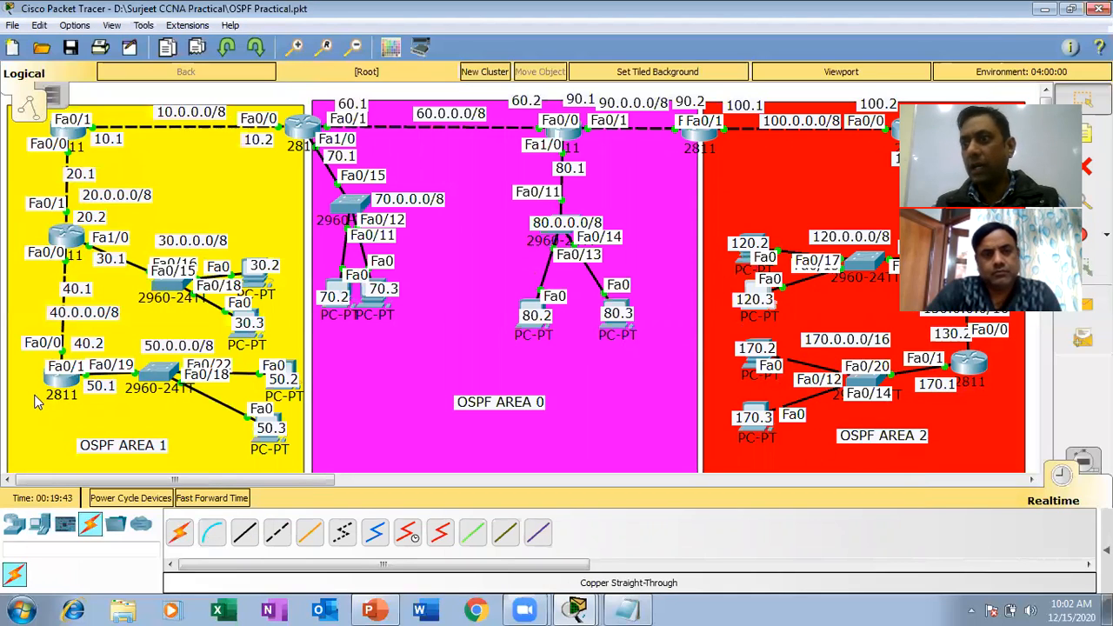
# Open the command line of router R6 in OSPF Area 1 and enter global configuration mode.
pyautogui.click(54, 384)
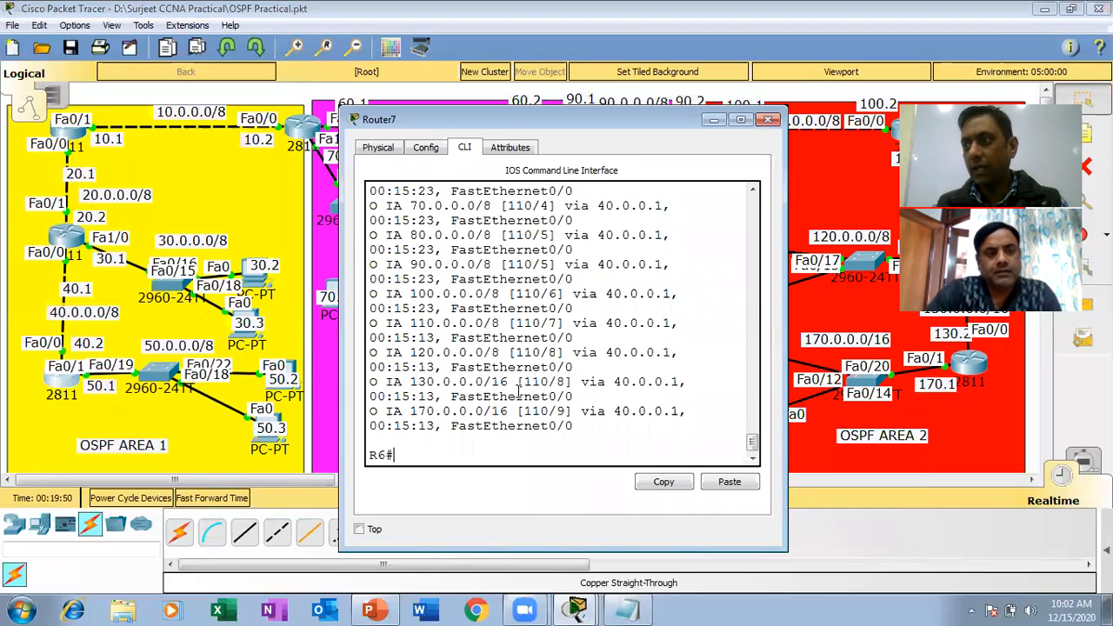
pyautogui.press('Return')
pyautogui.press('Return')
pyautogui.press('Return')
pyautogui.press('Return')
pyautogui.write('c')
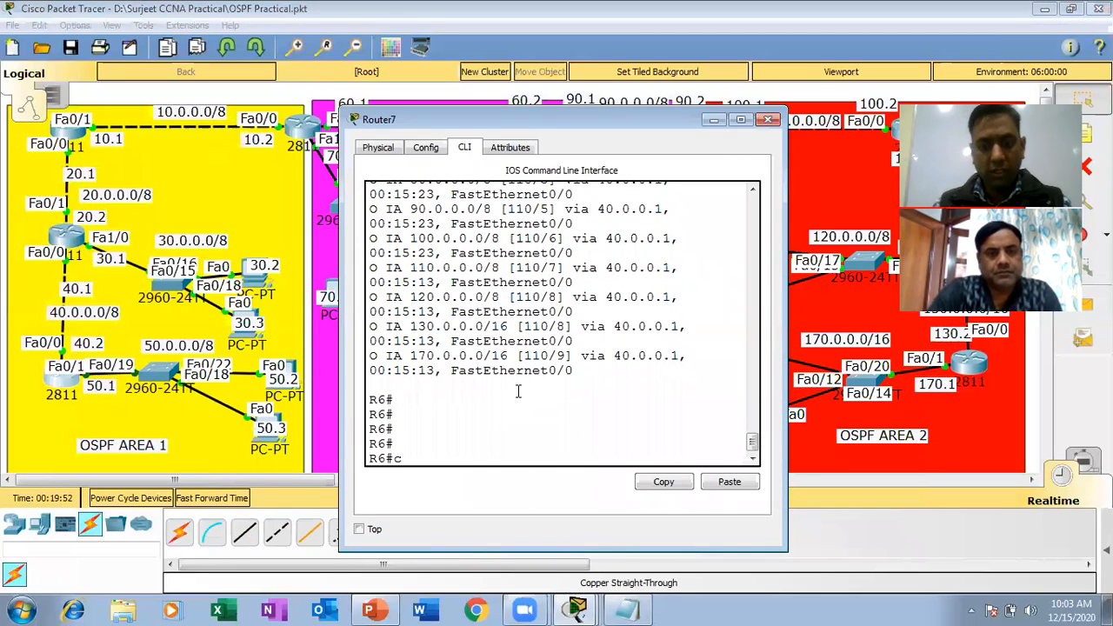
pyautogui.press('BackSpace')
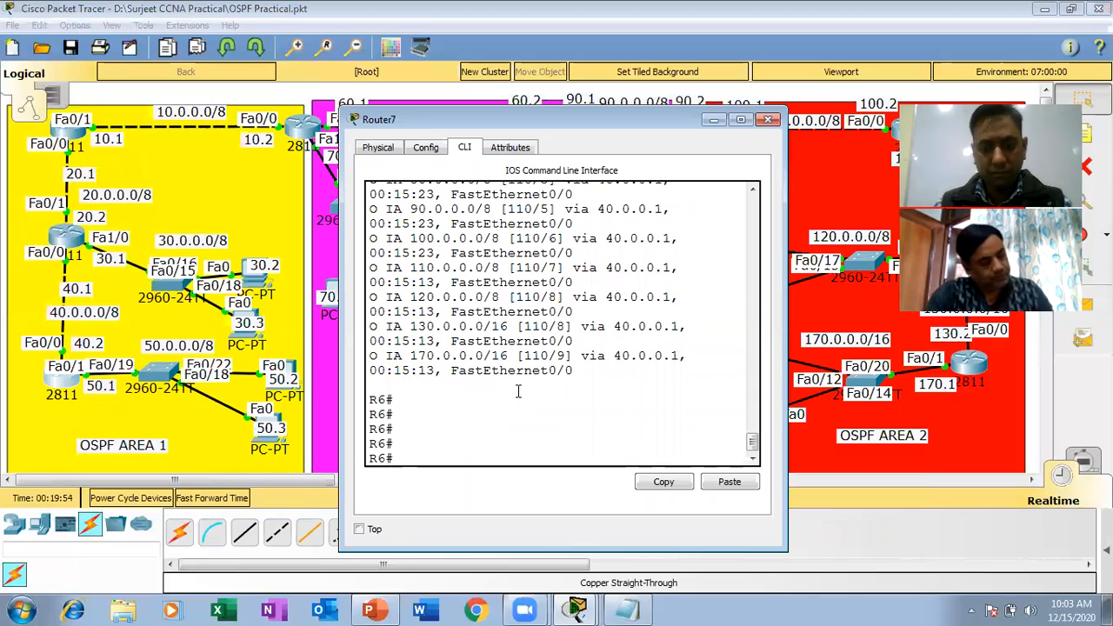
pyautogui.write('config t')
pyautogui.press('Return')
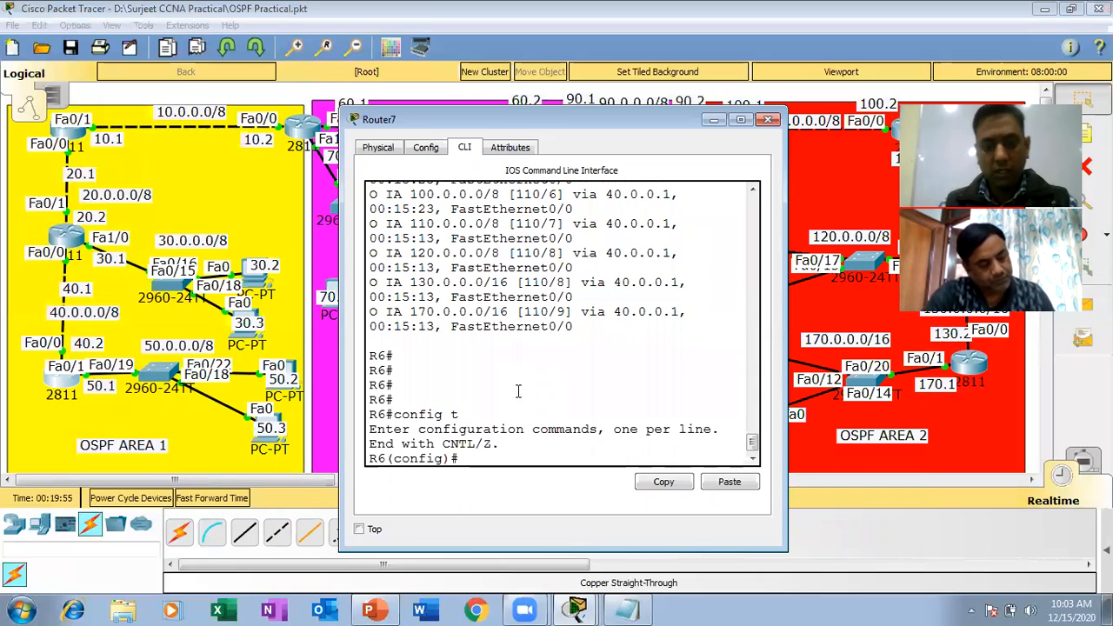
# Remove the inbound access group 1 from R6's interface fa0/0 and return to global configuration mode.
pyautogui.write('int fa')
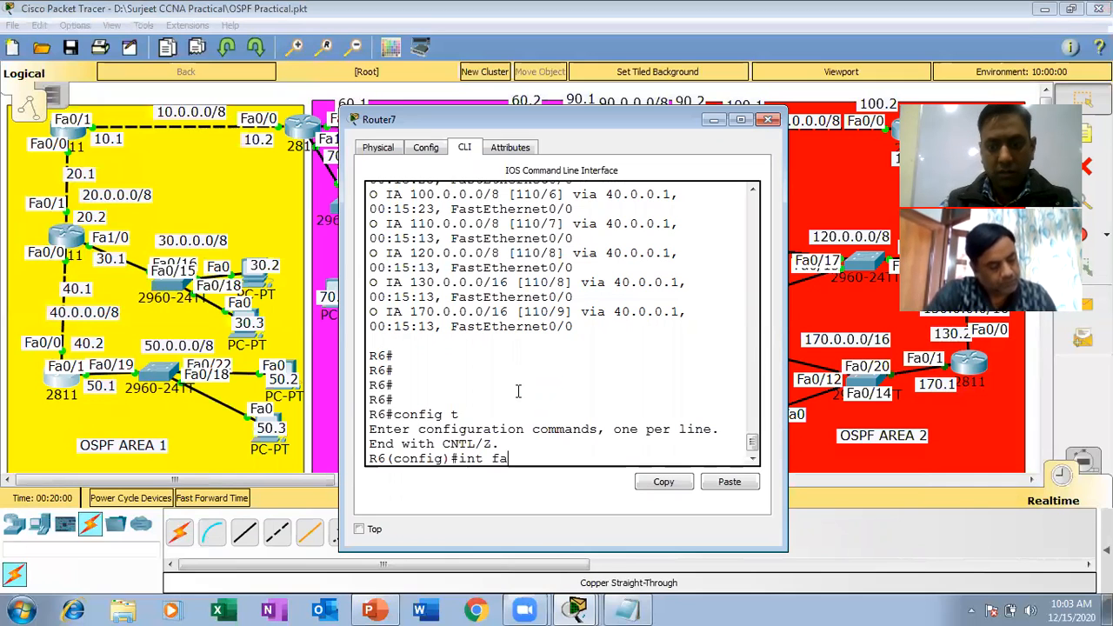
pyautogui.write('0/0')
pyautogui.press('Return')
pyautogui.write('no')
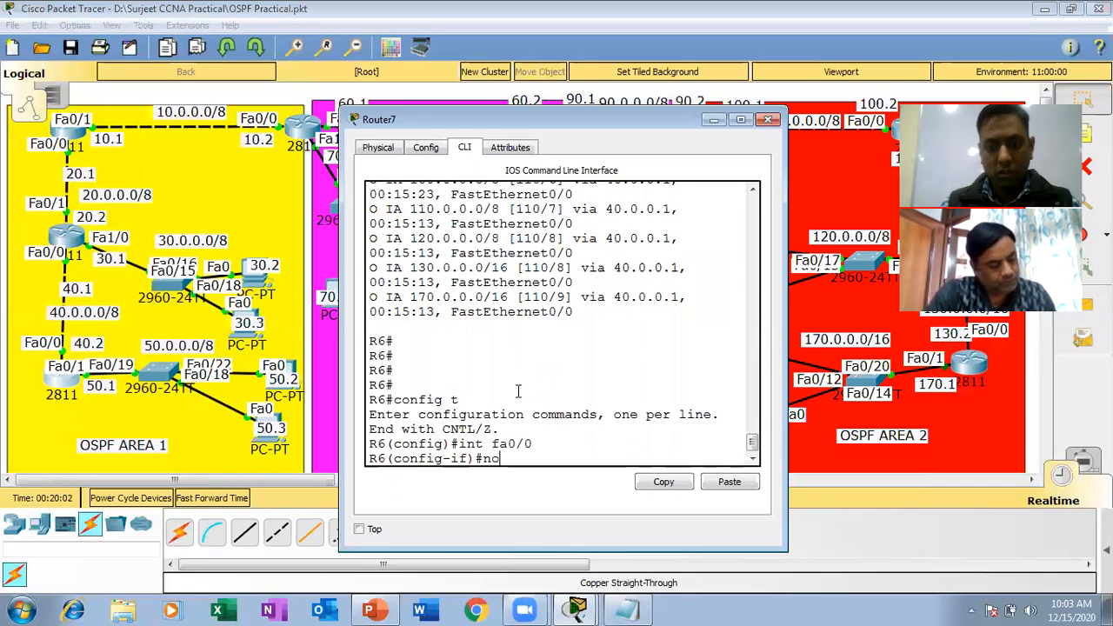
pyautogui.write(' ip acc')
pyautogui.press('Tab')
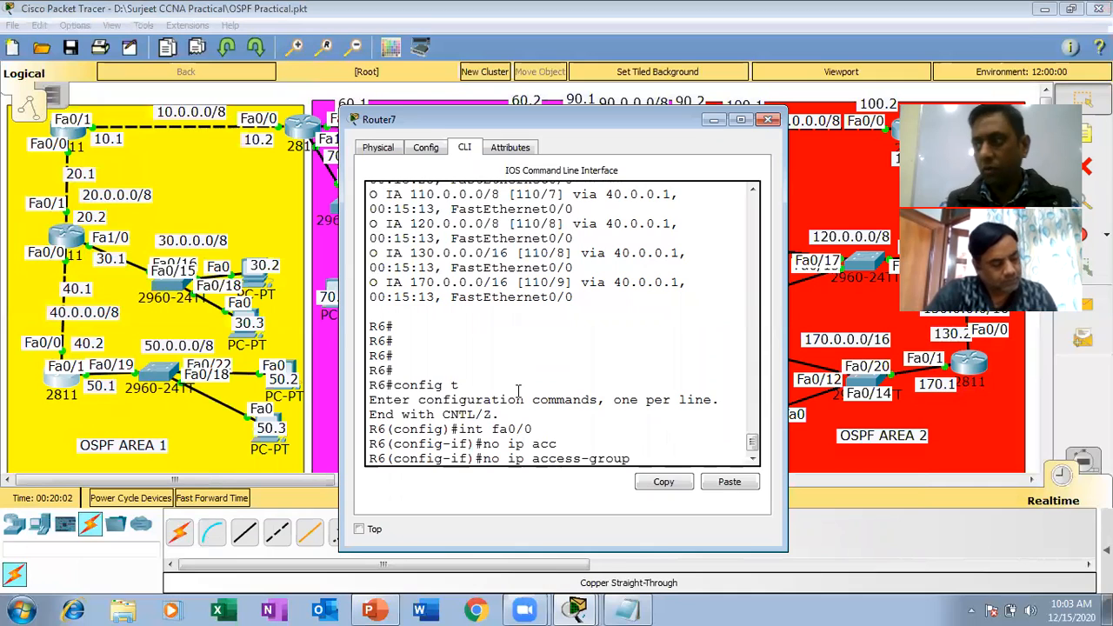
pyautogui.write('1 in')
pyautogui.press('Return')
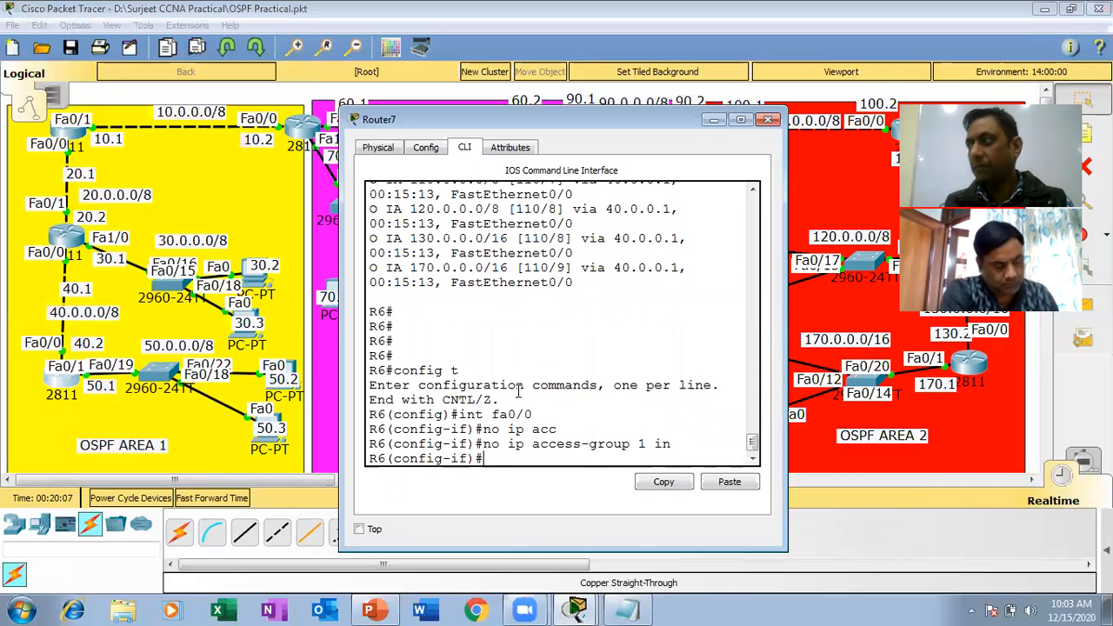
pyautogui.write('exit')
pyautogui.press('Return')
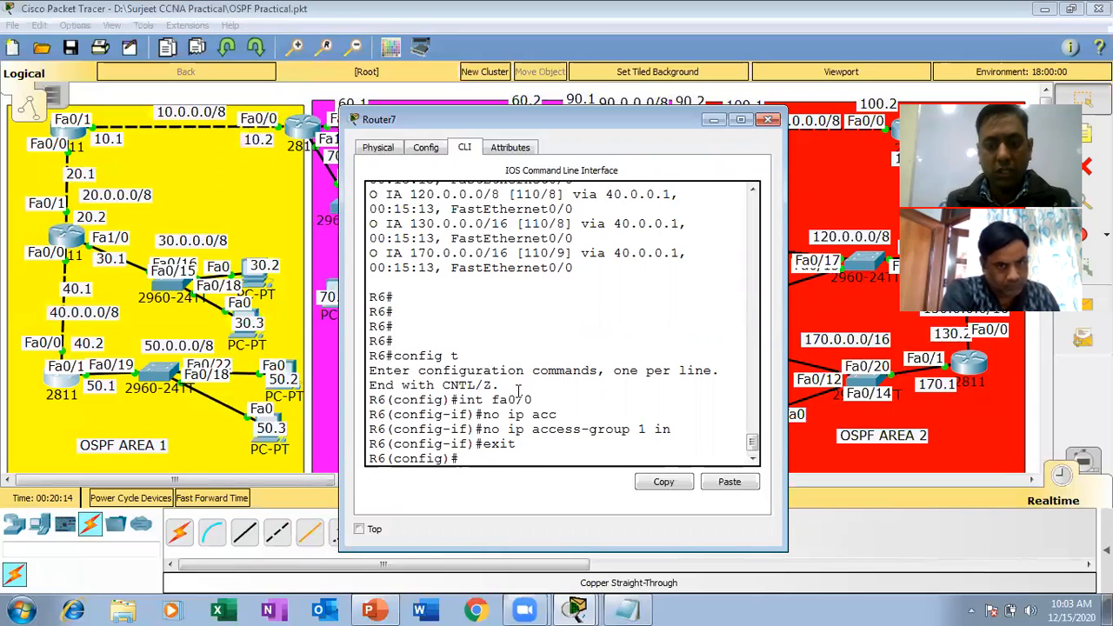
# Delete access list 1 from R6 with the command no access-list 1.
pyautogui.write('no ip acc')
pyautogui.press('Tab')
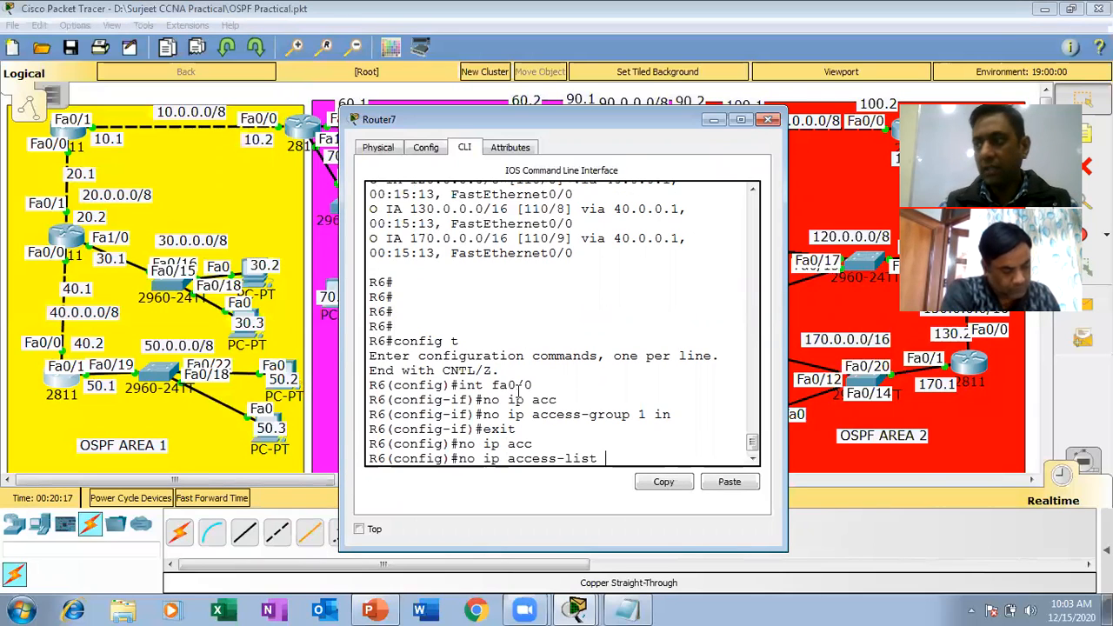
pyautogui.press('BackSpace')
pyautogui.press('BackSpace')
pyautogui.press('BackSpace')
pyautogui.press('BackSpace')
pyautogui.press('BackSpace')
pyautogui.press('BackSpace')
pyautogui.press('BackSpace')
pyautogui.press('BackSpace')
pyautogui.press('BackSpace')
pyautogui.press('BackSpace')
pyautogui.press('BackSpace')
pyautogui.press('BackSpace')
pyautogui.press('BackSpace')
pyautogui.press('BackSpace')
pyautogui.write('acc')
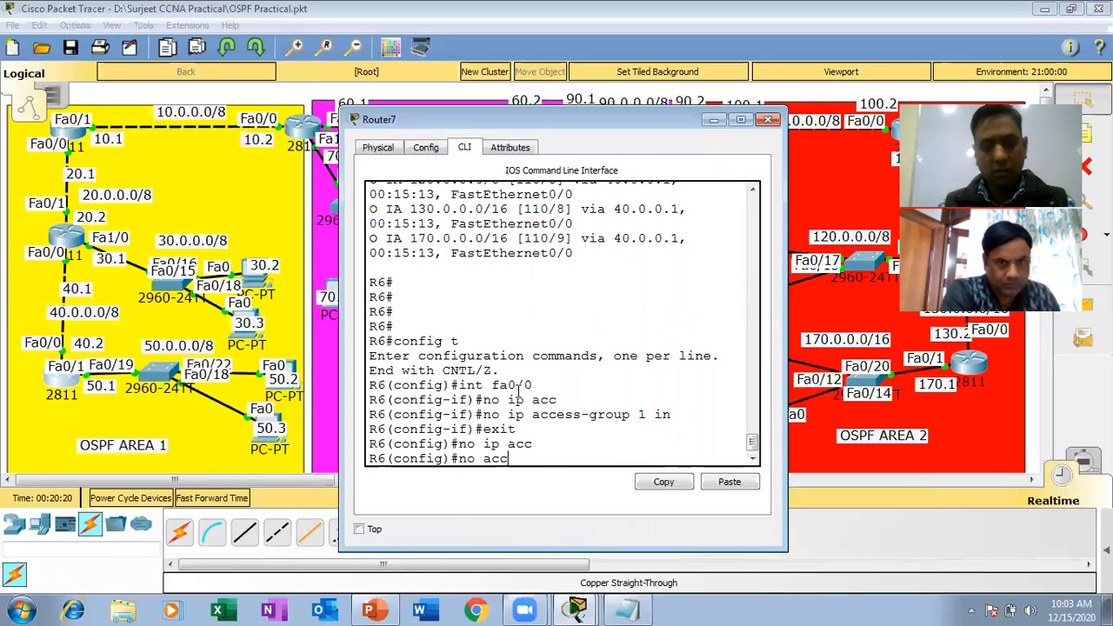
pyautogui.press('Tab')
pyautogui.write('1')
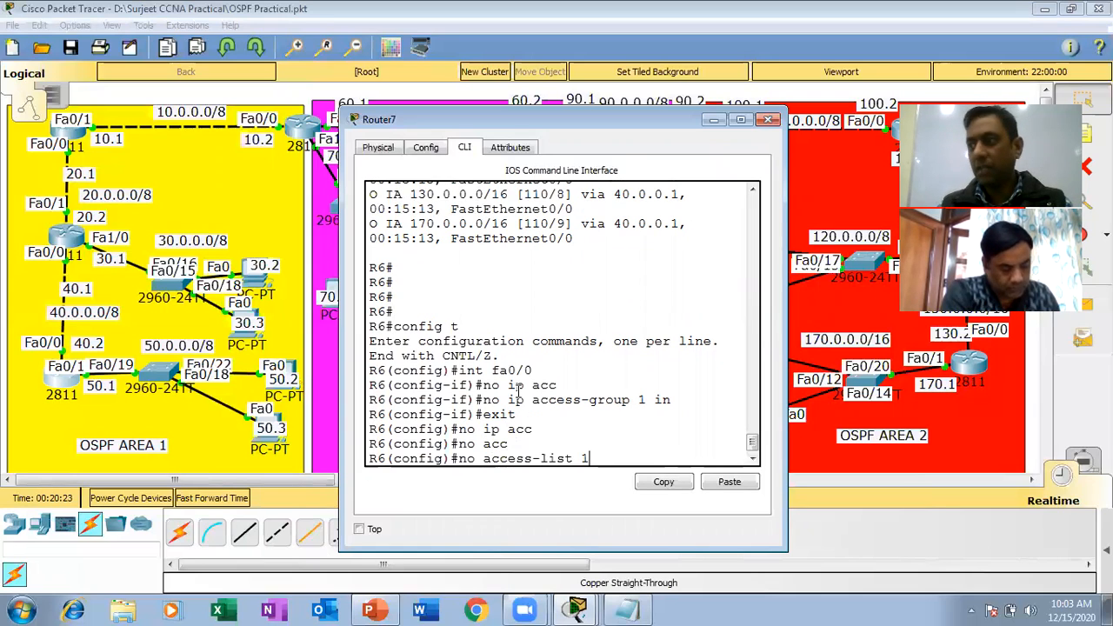
pyautogui.press('Return')
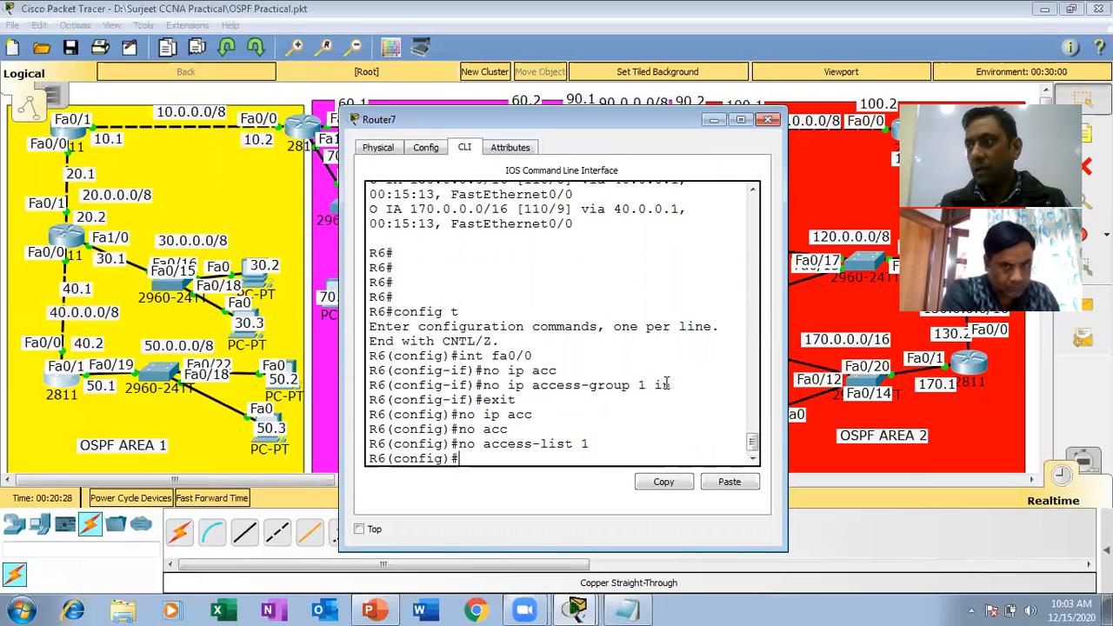
# Review the entered commands no ip access-group 1 in and no access-list 1 in R6's command line.
pyautogui.moveTo(678, 385); pyautogui.dragTo(418, 384)
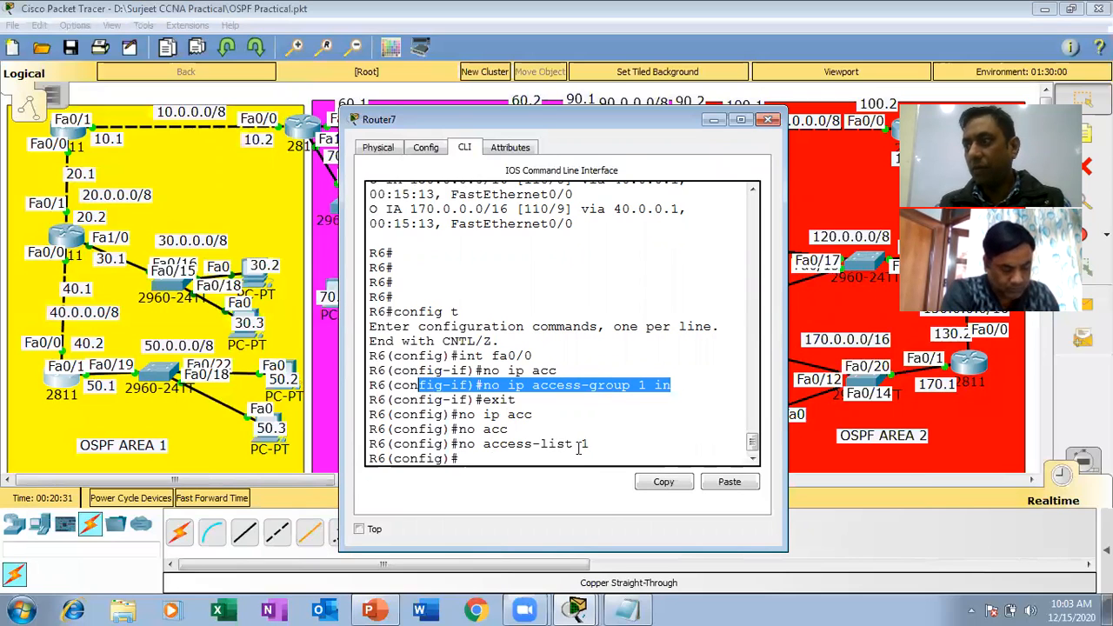
pyautogui.moveTo(595, 444); pyautogui.dragTo(451, 444)
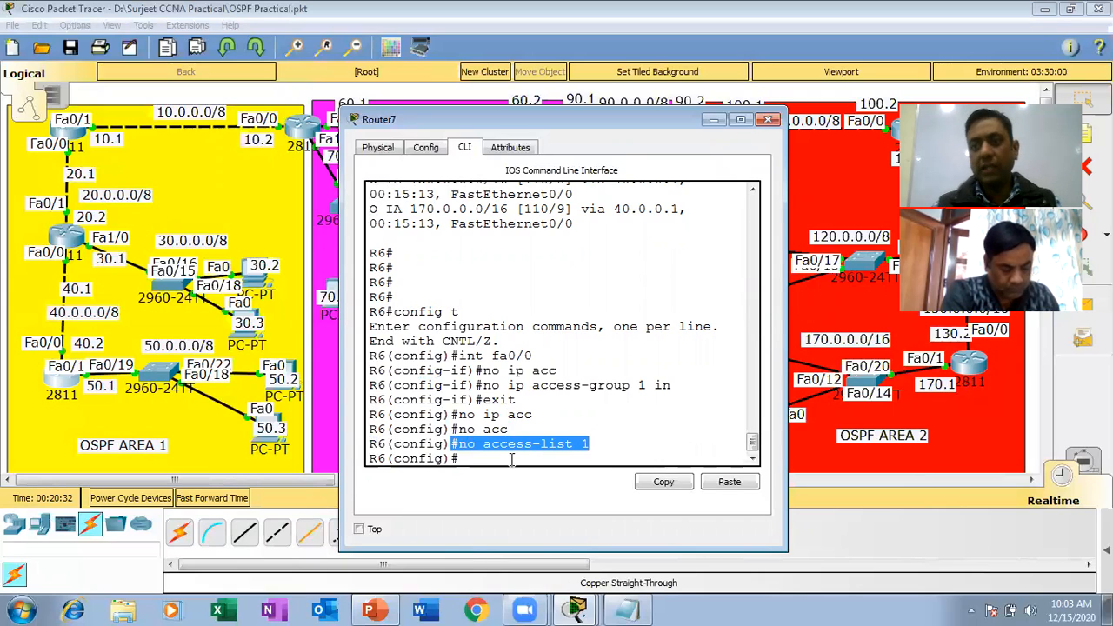
pyautogui.click(513, 461)
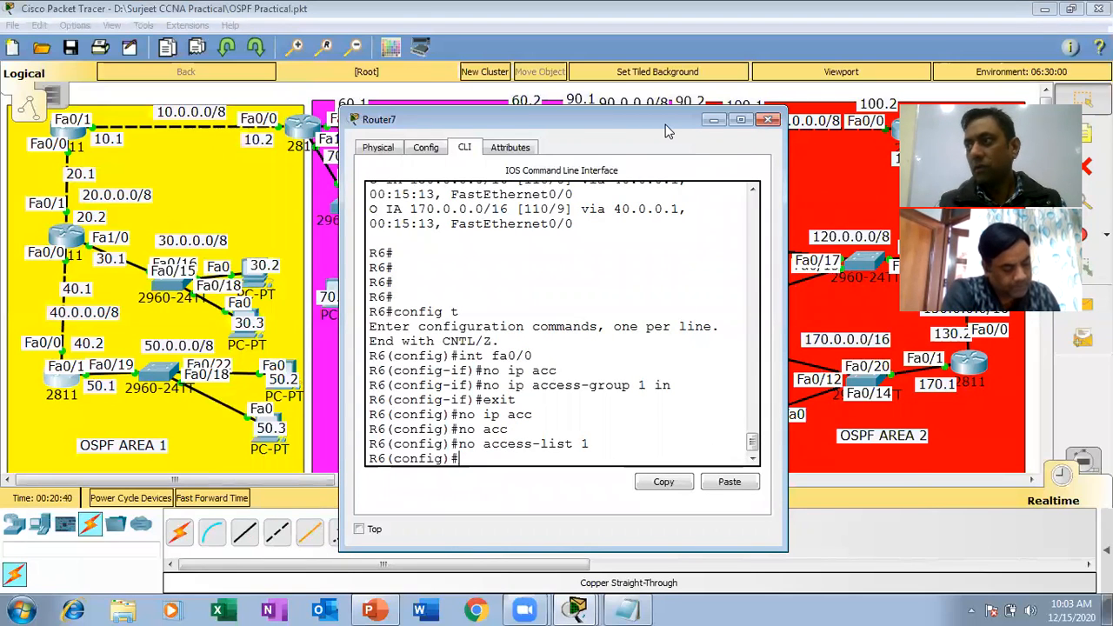
pyautogui.moveTo(666, 122); pyautogui.dragTo(538, 109)
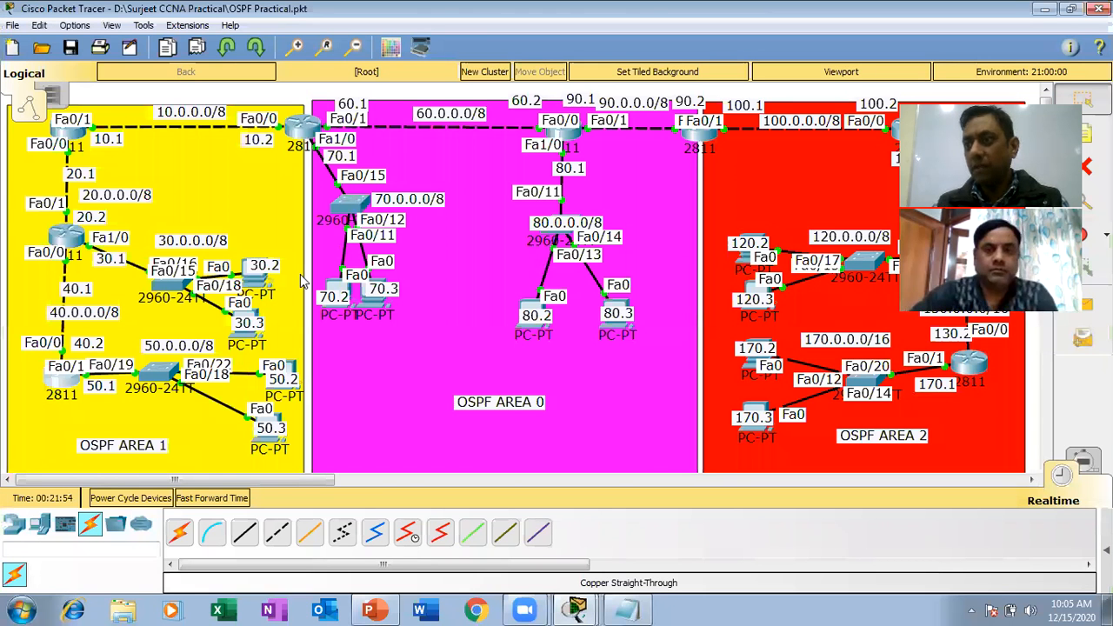
pyautogui.click(114, 412)
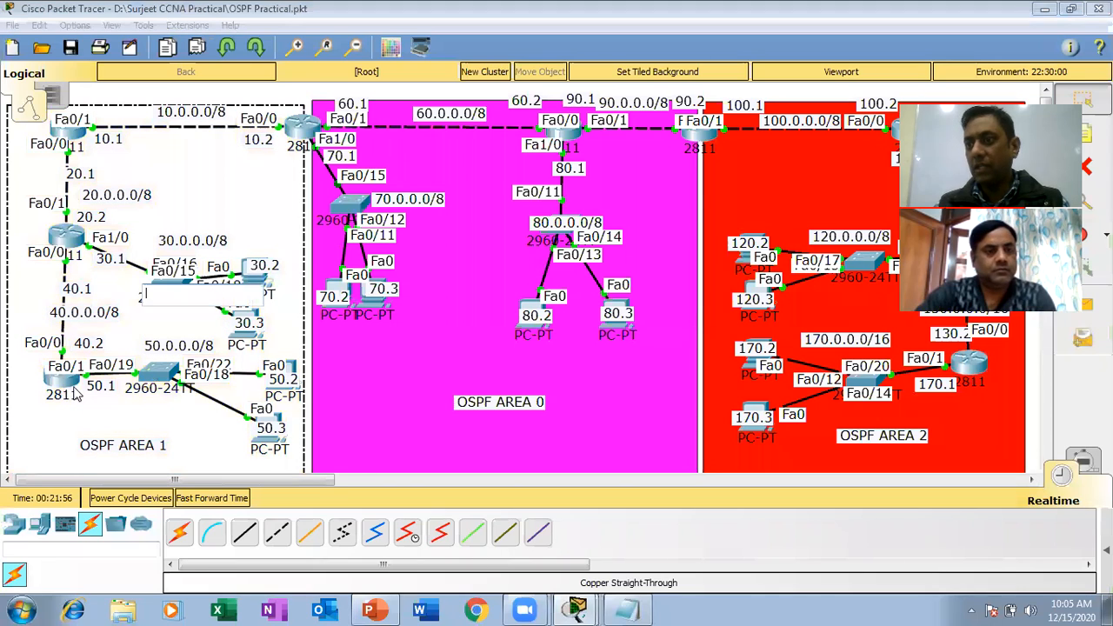
pyautogui.click(306, 399)
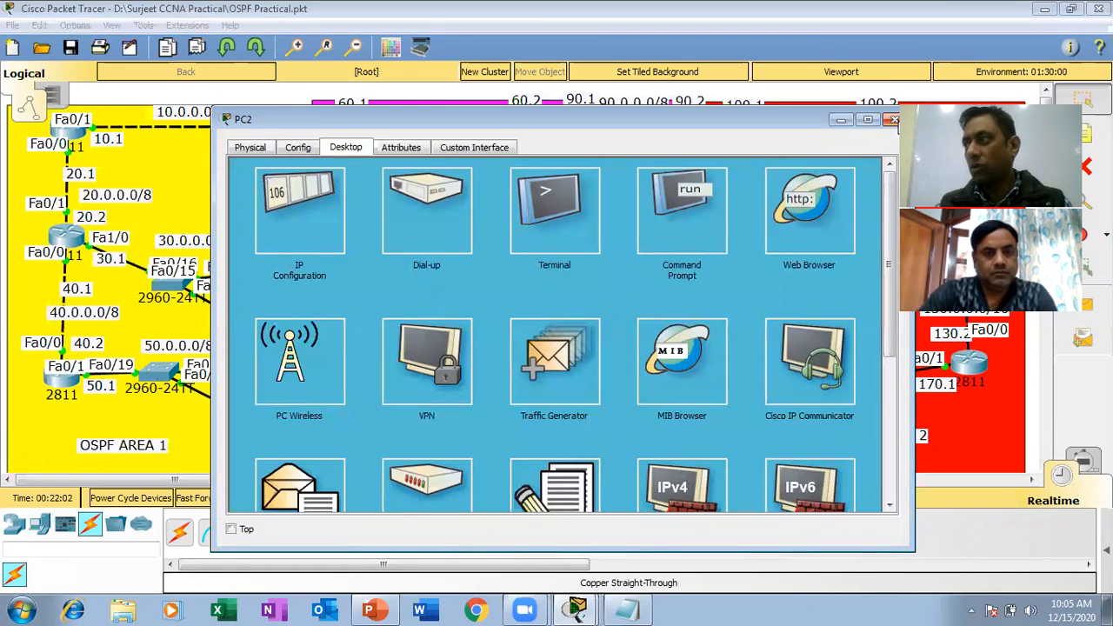
pyautogui.click(892, 119)
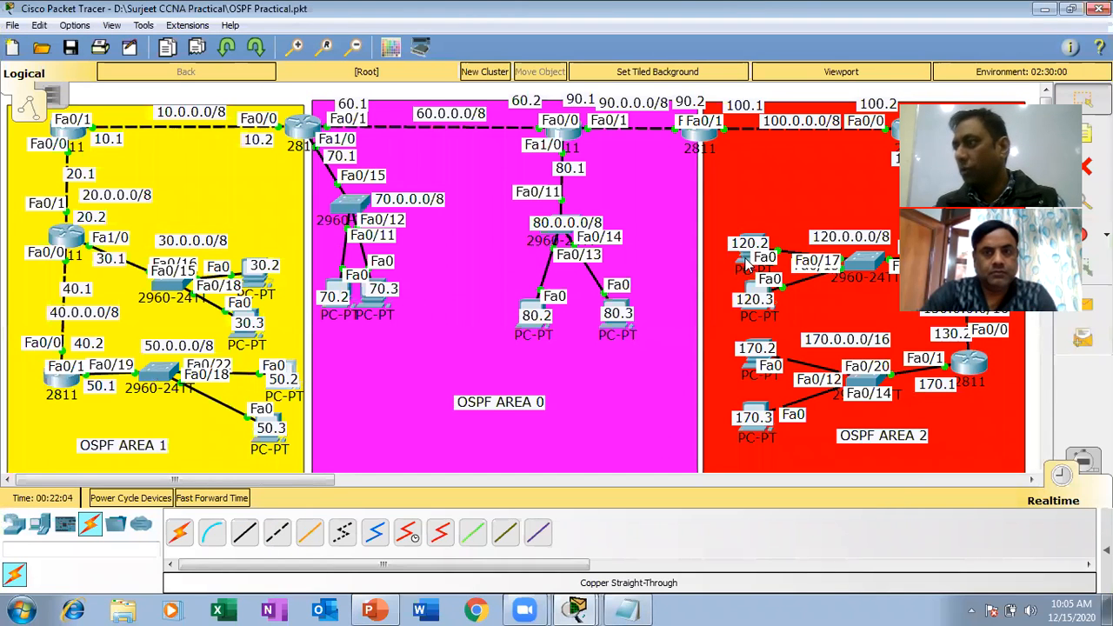
# Ping 50.0.0.3 from the command prompt of the PC labelled 120.2.
pyautogui.click(745, 264)
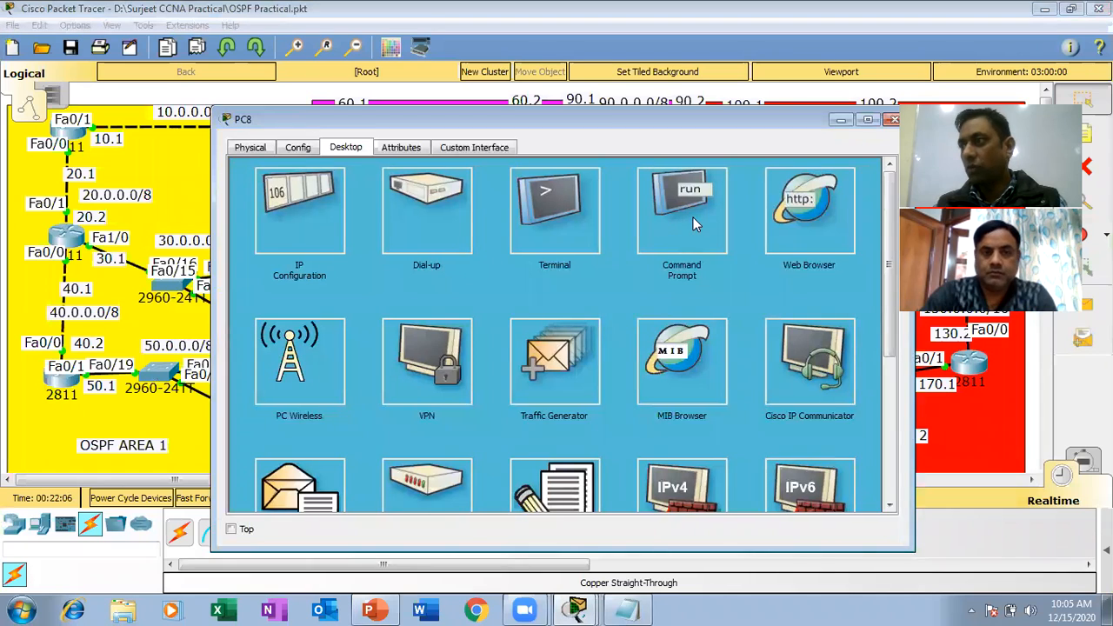
pyautogui.click(694, 218)
pyautogui.scroll(-5, 560, 308)
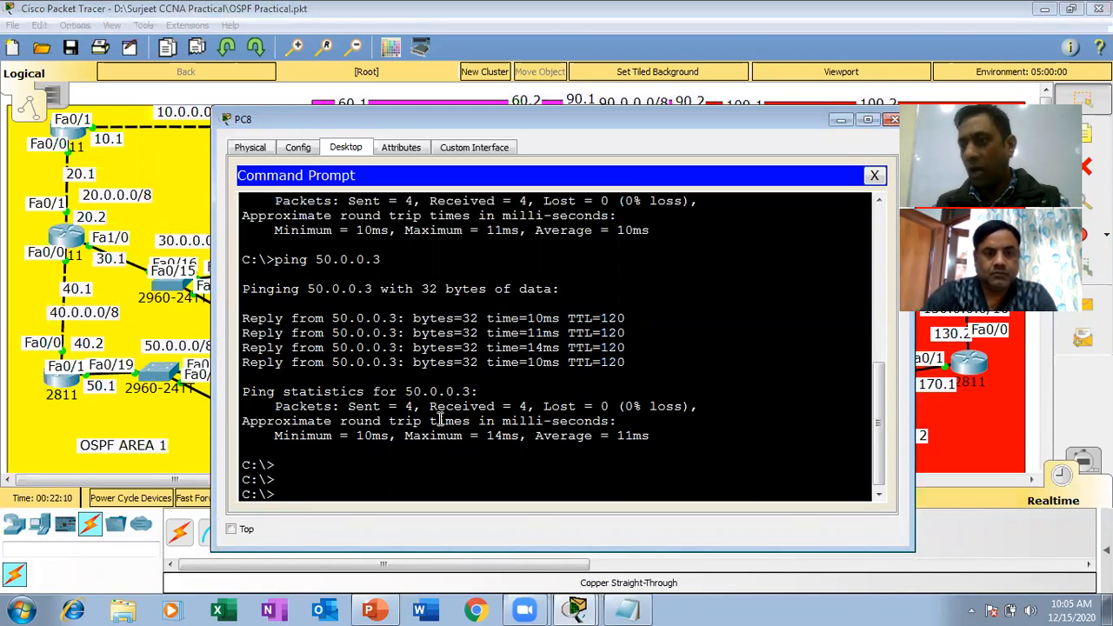
pyautogui.press('Up')
pyautogui.press('Return')
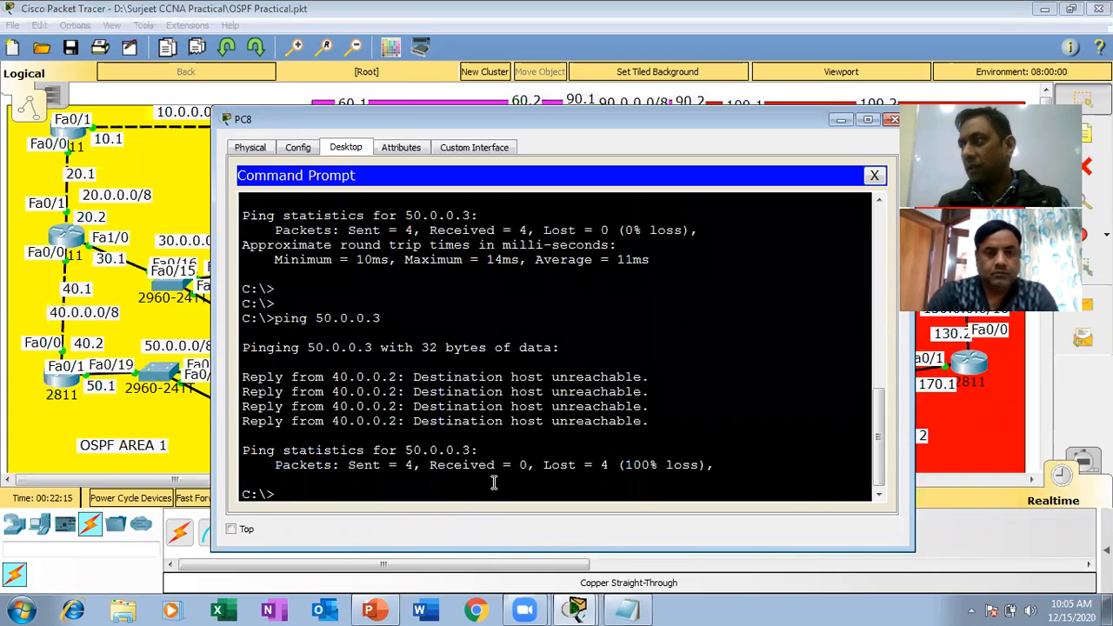
# Ping 50.0.0.2 and 50.0.0.1 from the same PC and close its window.
pyautogui.press('Up')
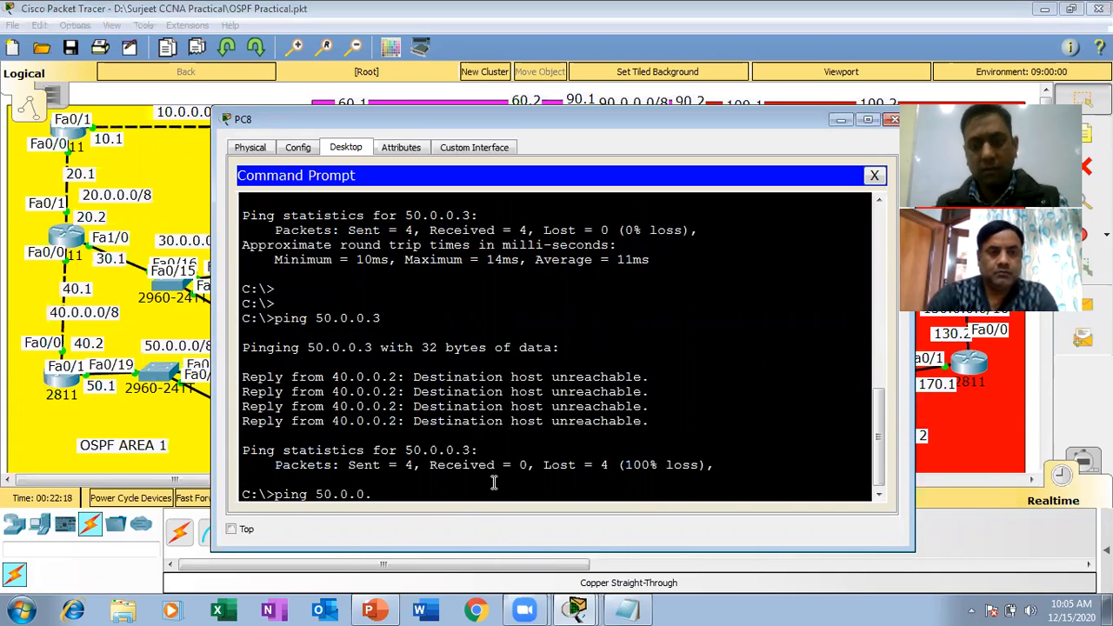
pyautogui.write('2')
pyautogui.press('Return')
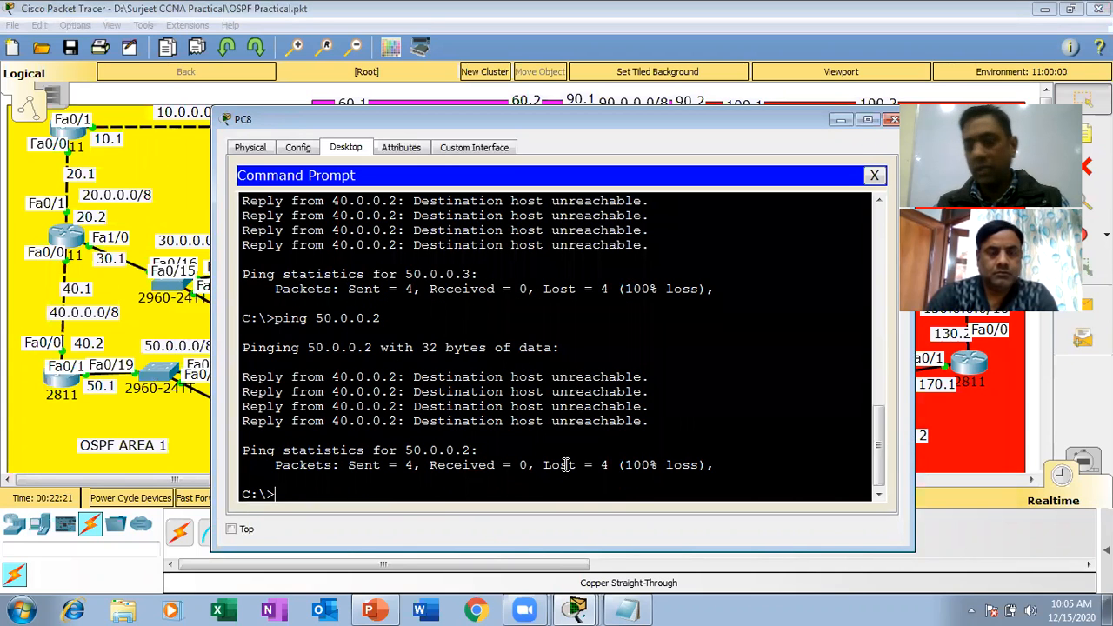
pyautogui.press('Up')
pyautogui.press('BackSpace')
pyautogui.write('1')
pyautogui.press('Return')
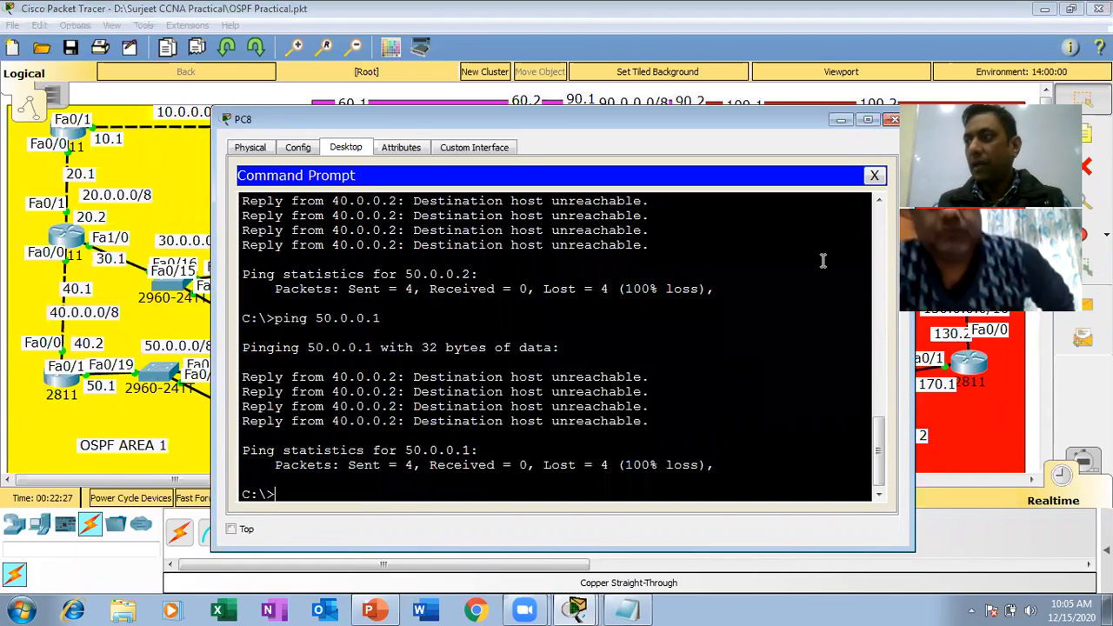
pyautogui.click(892, 119)
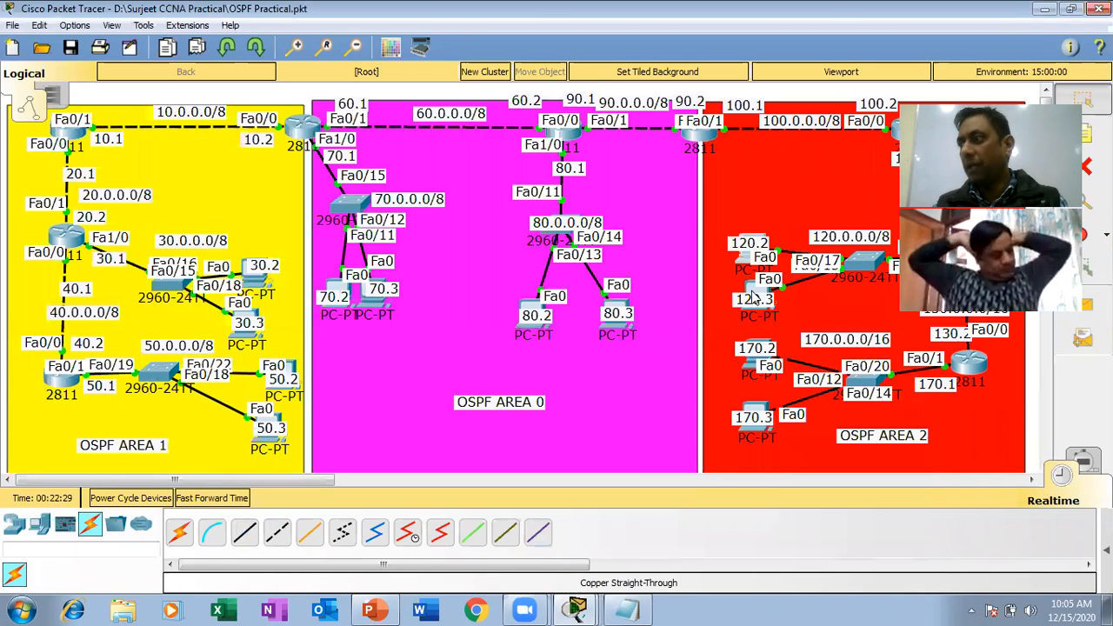
# Ping 50.0.0.1 from the command prompt of the PC labelled 120.3.
pyautogui.click(743, 257)
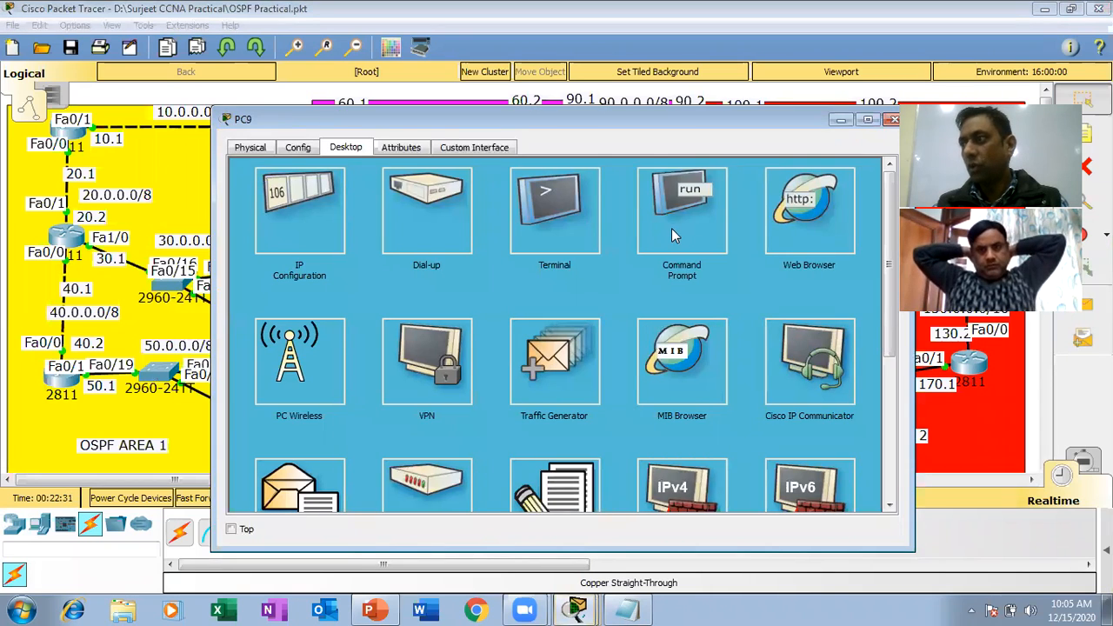
pyautogui.click(672, 228)
pyautogui.write('pin')
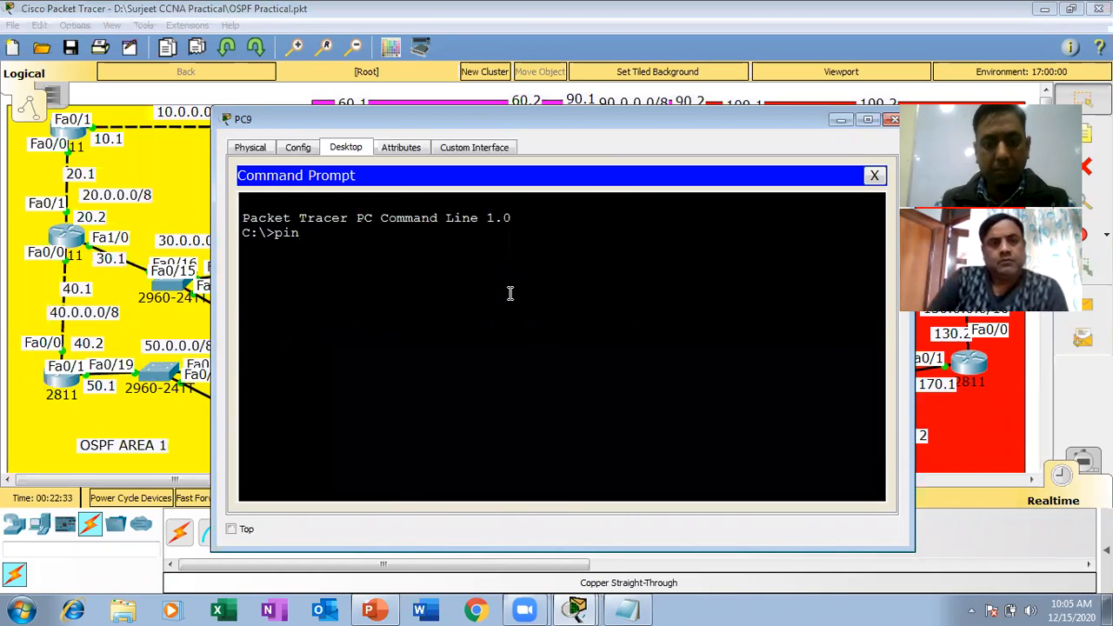
pyautogui.write('g 50.0.0')
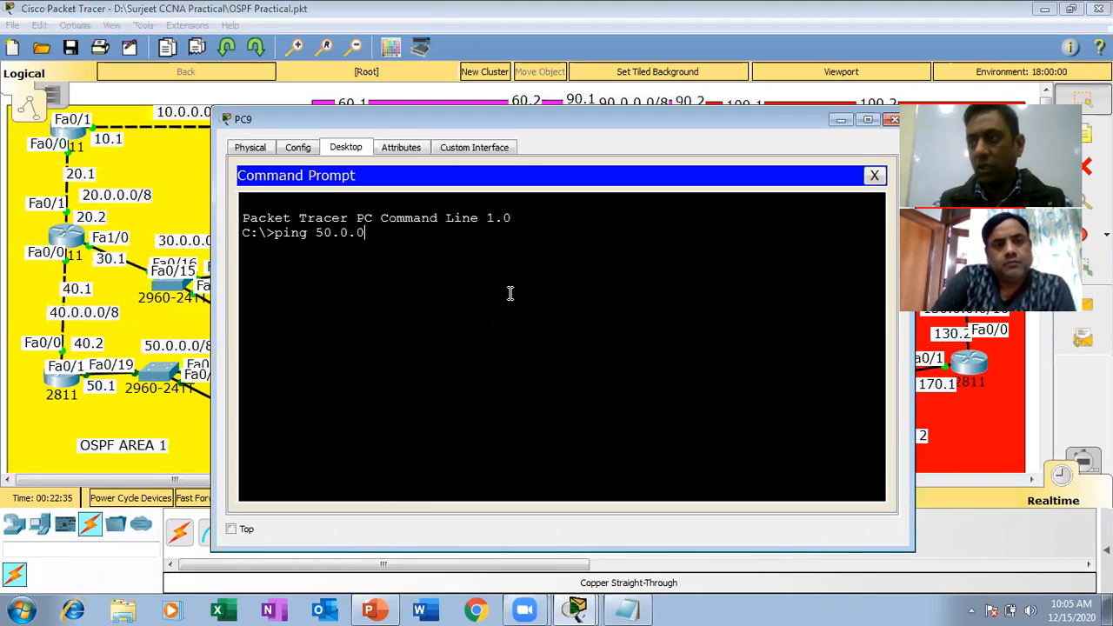
pyautogui.write('.1')
pyautogui.press('Return')
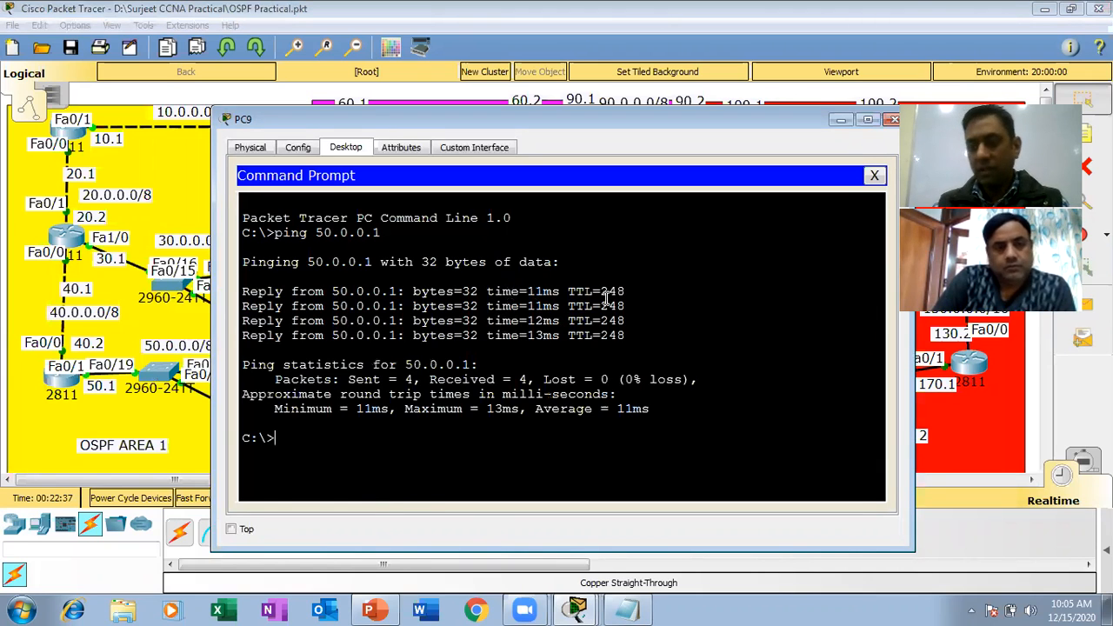
# Ping 50.0.0.2 and 50.0.0.3 from the same PC and close its window.
pyautogui.press('Up')
pyautogui.press('BackSpace')
pyautogui.write('2')
pyautogui.press('Return')
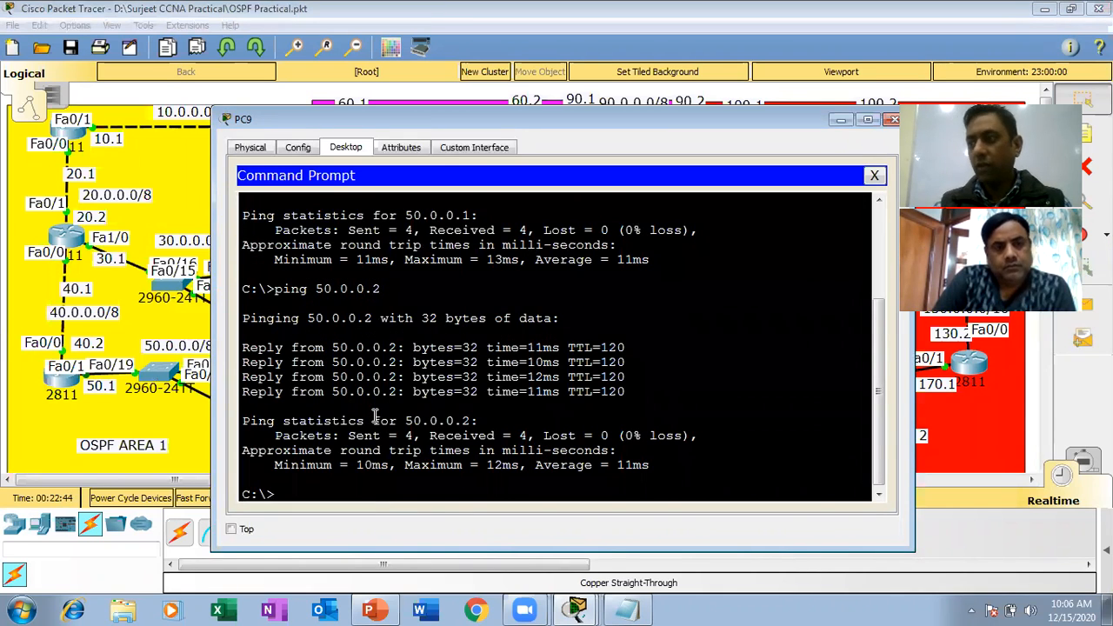
pyautogui.press('Up')
pyautogui.press('BackSpace')
pyautogui.write('3')
pyautogui.press('Return')
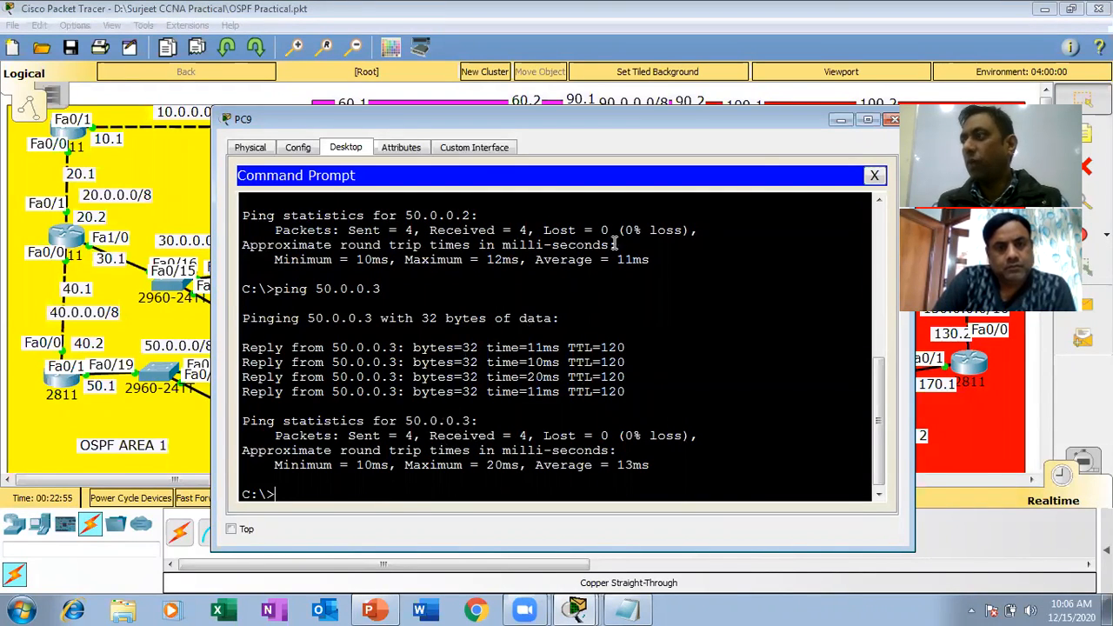
pyautogui.click(894, 122)
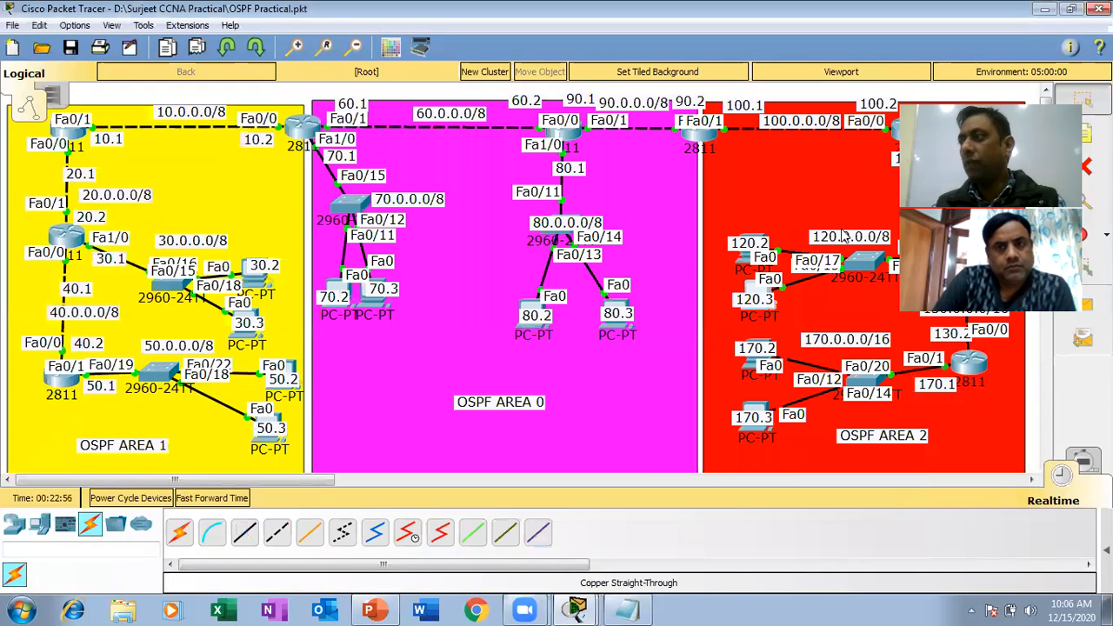
pyautogui.moveTo(746, 265)
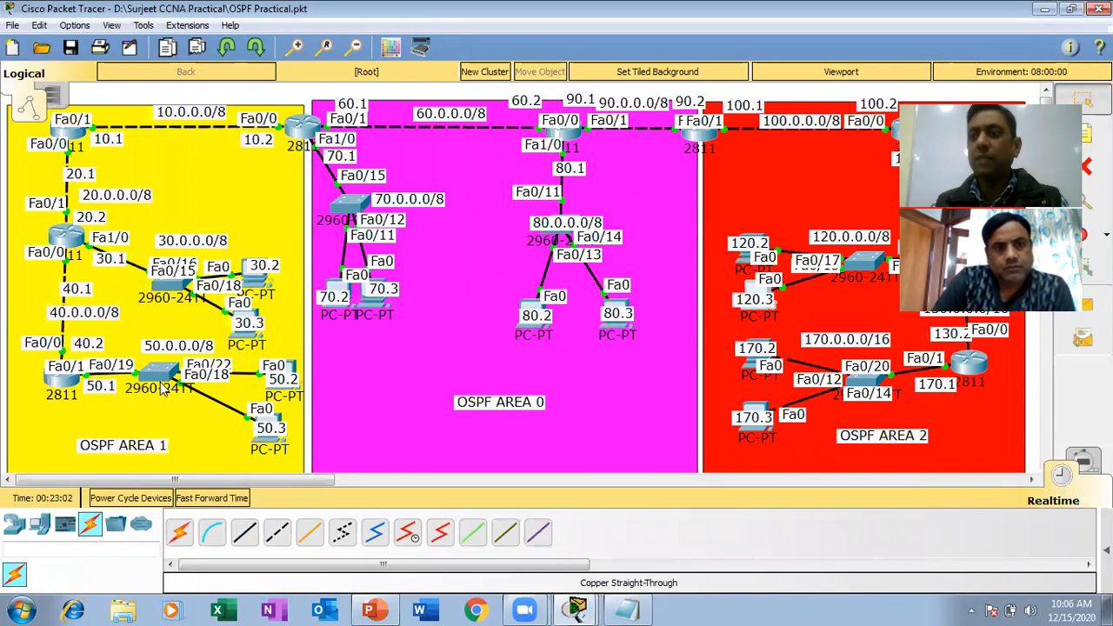
pyautogui.moveTo(158, 389)
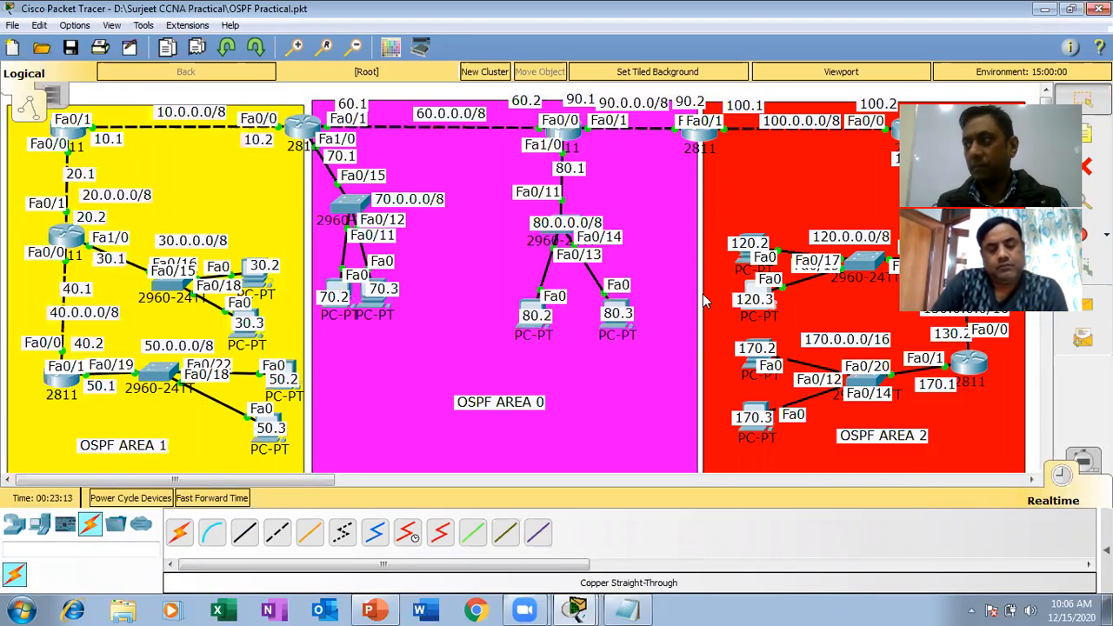
pyautogui.moveTo(634, 604)
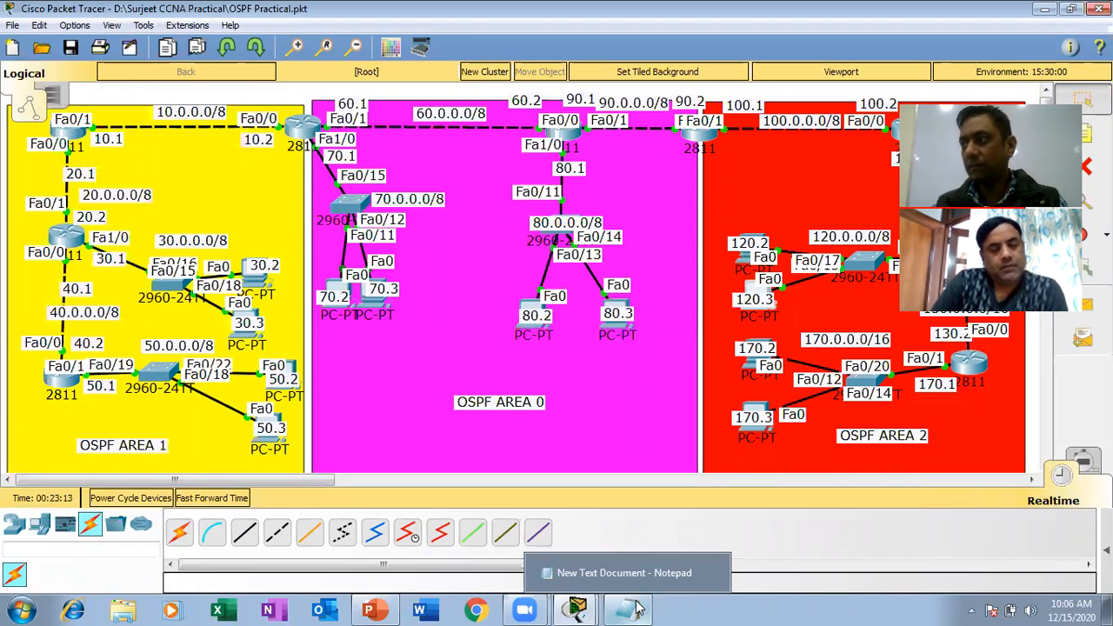
pyautogui.moveTo(575, 609)
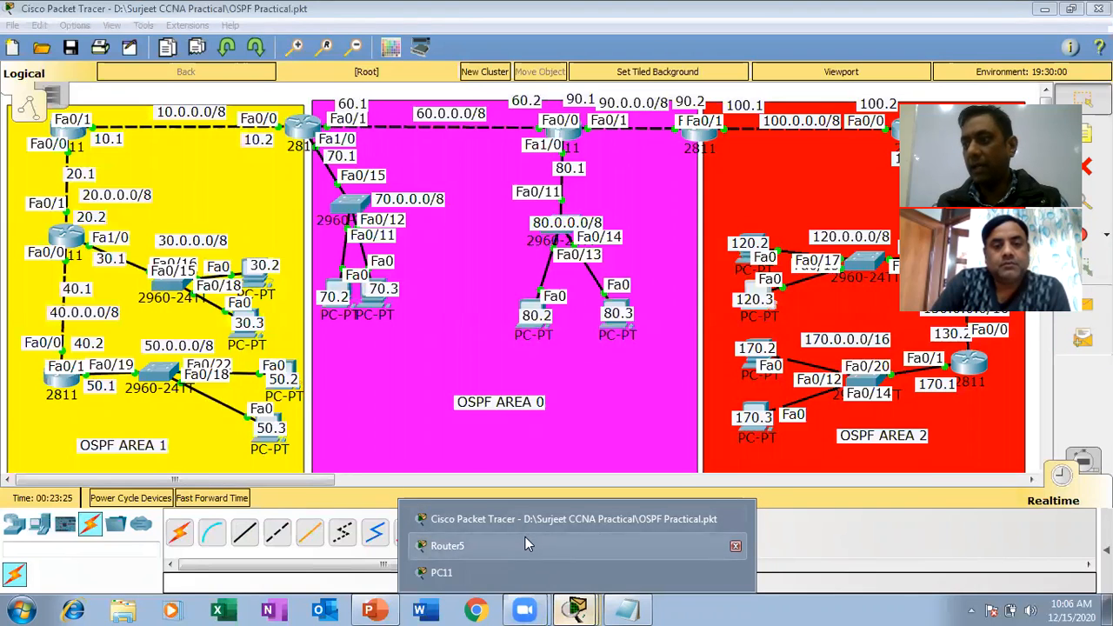
pyautogui.click(525, 536)
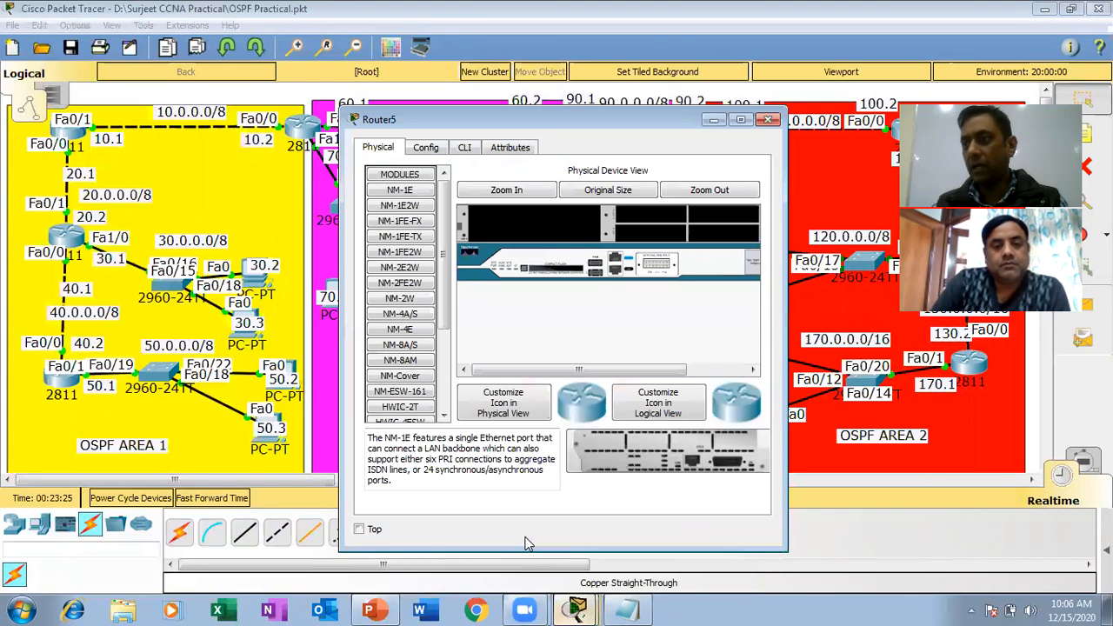
pyautogui.click(767, 122)
# Open R6's command line, enter global configuration mode, and remove inbound access group 1 from interface fa0/0.
pyautogui.click(63, 372)
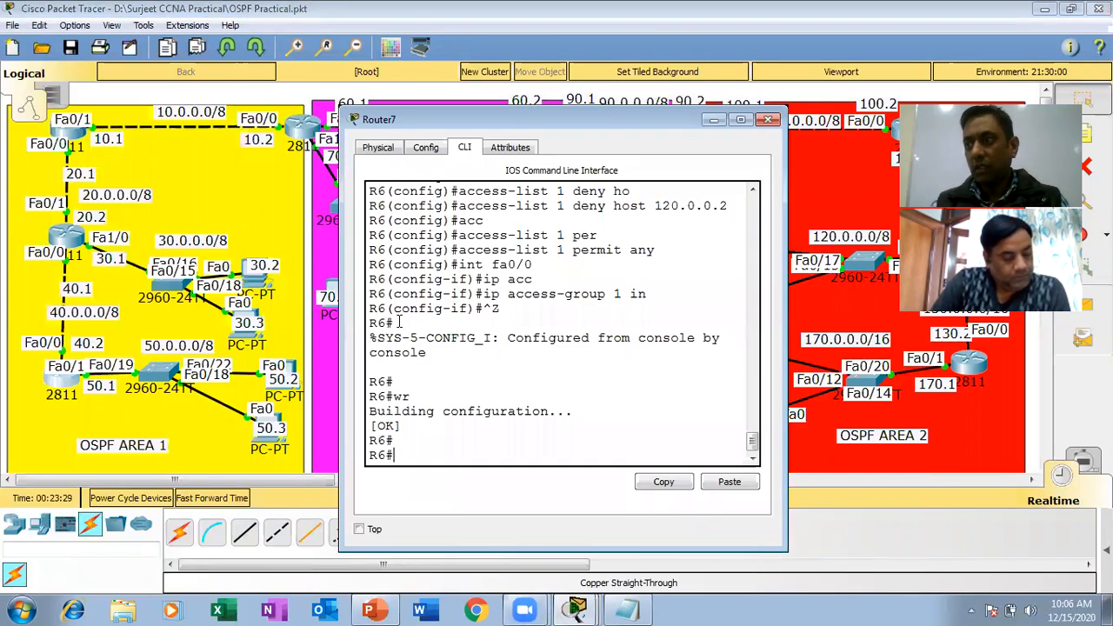
pyautogui.press('Return')
pyautogui.press('Return')
pyautogui.press('Return')
pyautogui.write('config t')
pyautogui.press('Return')
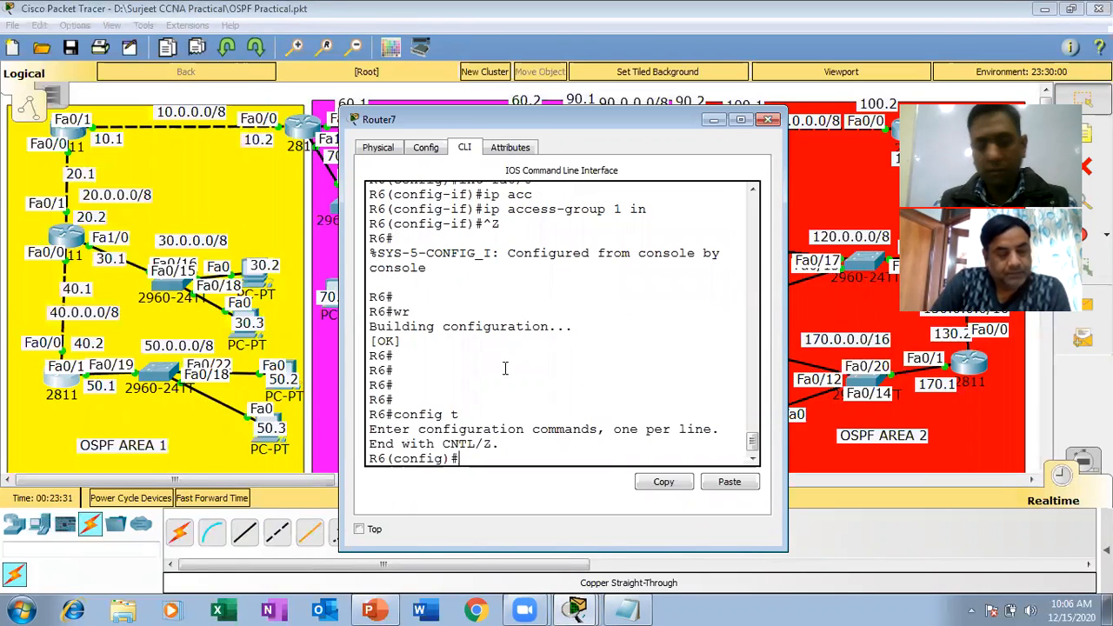
pyautogui.write('i')
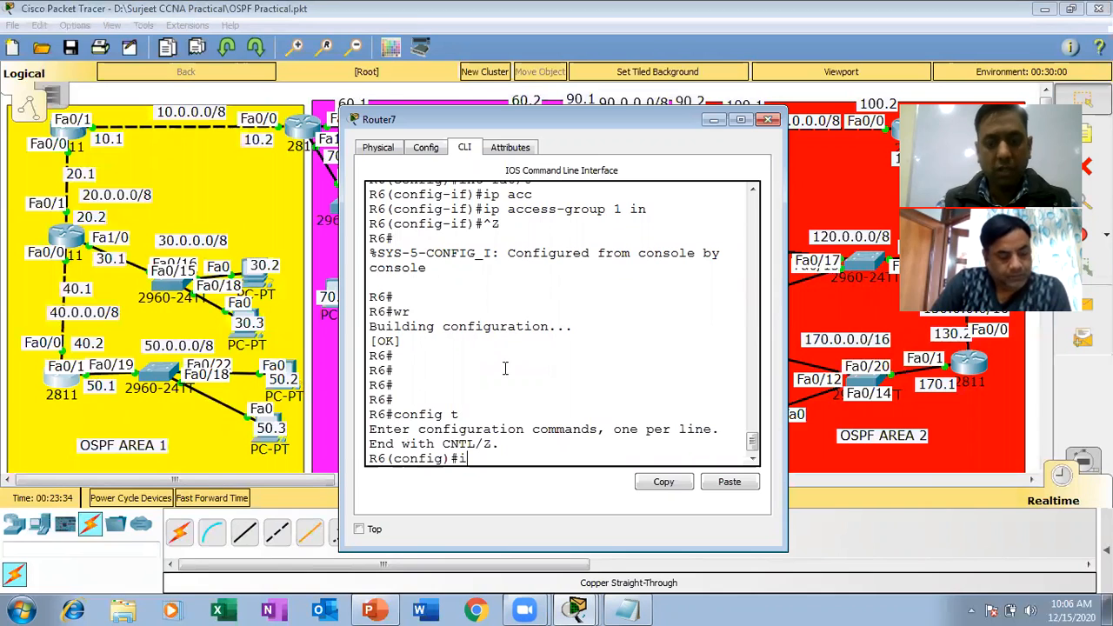
pyautogui.write('nt fa0/0')
pyautogui.press('Return')
pyautogui.write('no ip acc')
pyautogui.press('Tab')
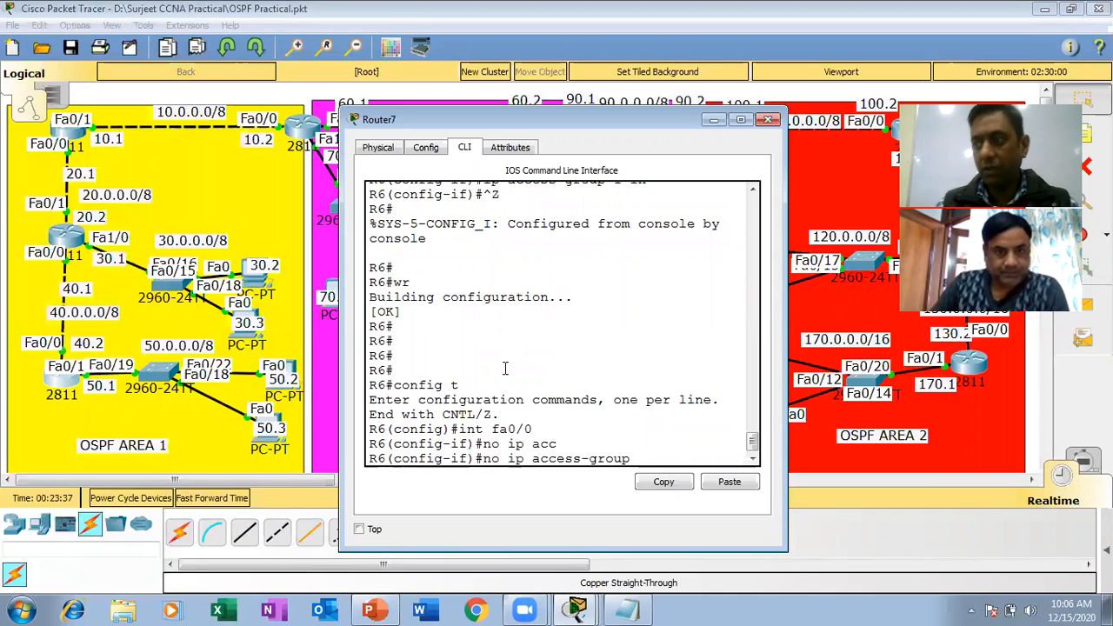
pyautogui.write('1 in')
pyautogui.press('Return')
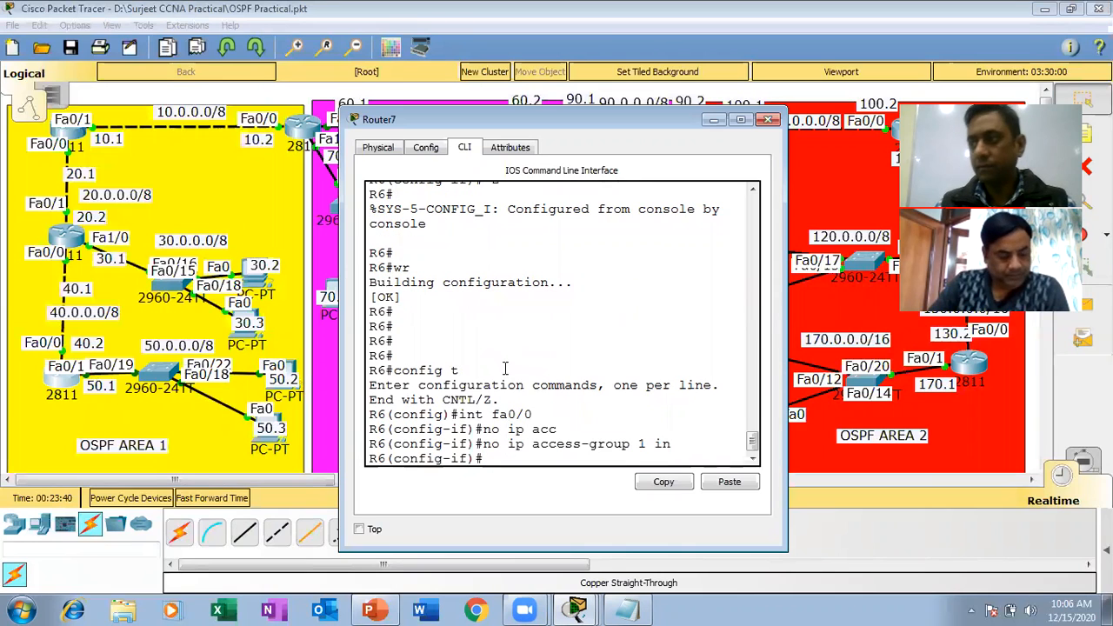
# Exit R6's interface configuration and delete access list 1 with no access-list 1.
pyautogui.write('exi')
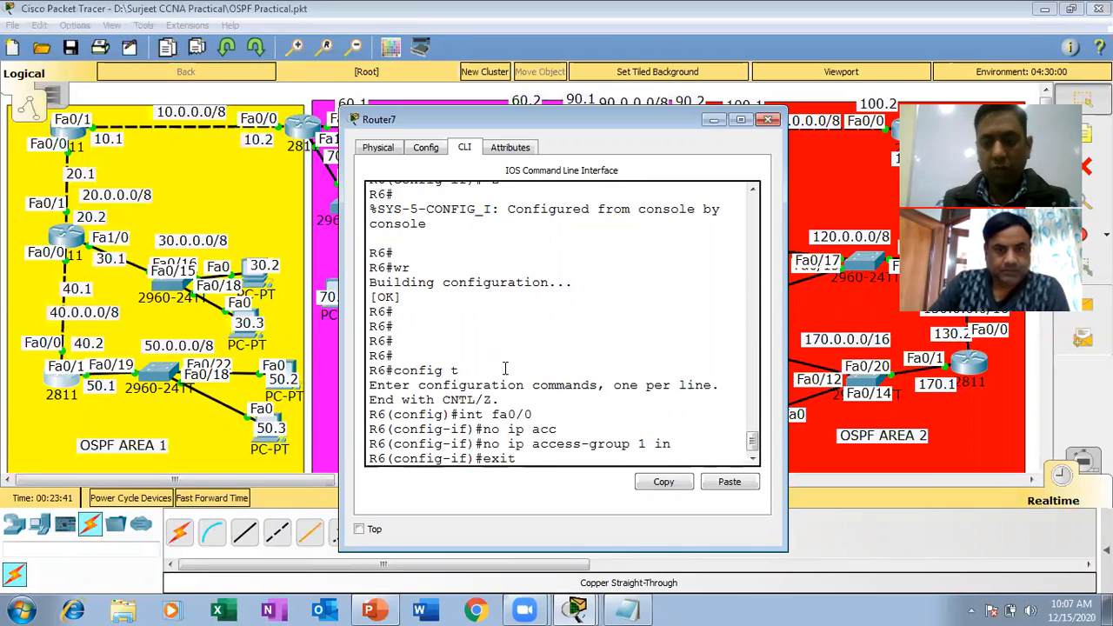
pyautogui.write('t')
pyautogui.press('Return')
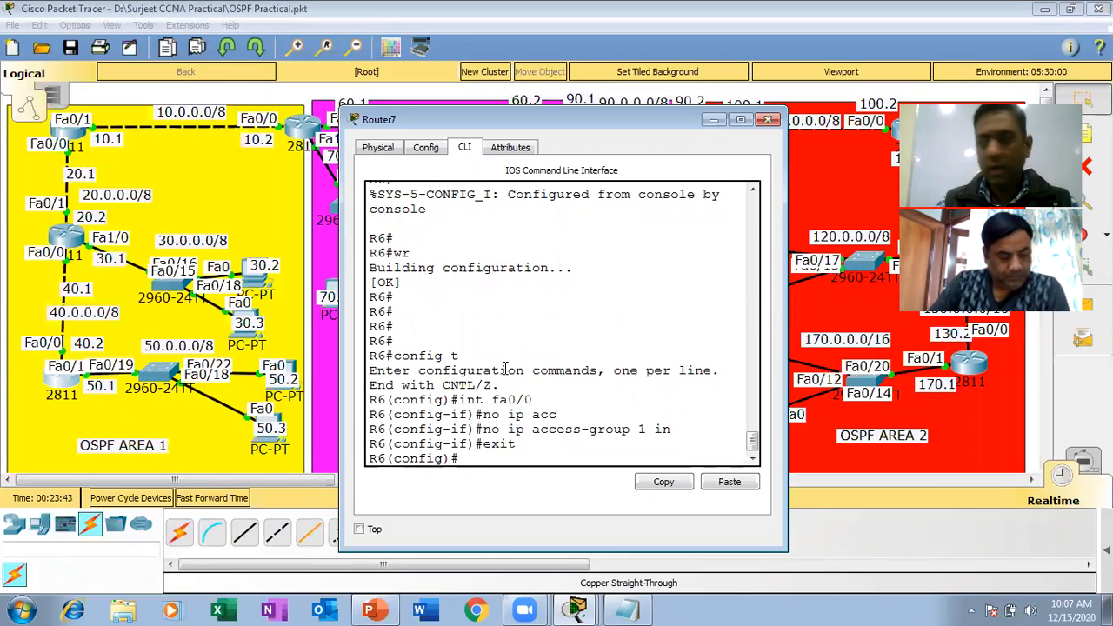
pyautogui.write('no access-list')
pyautogui.press('Tab')
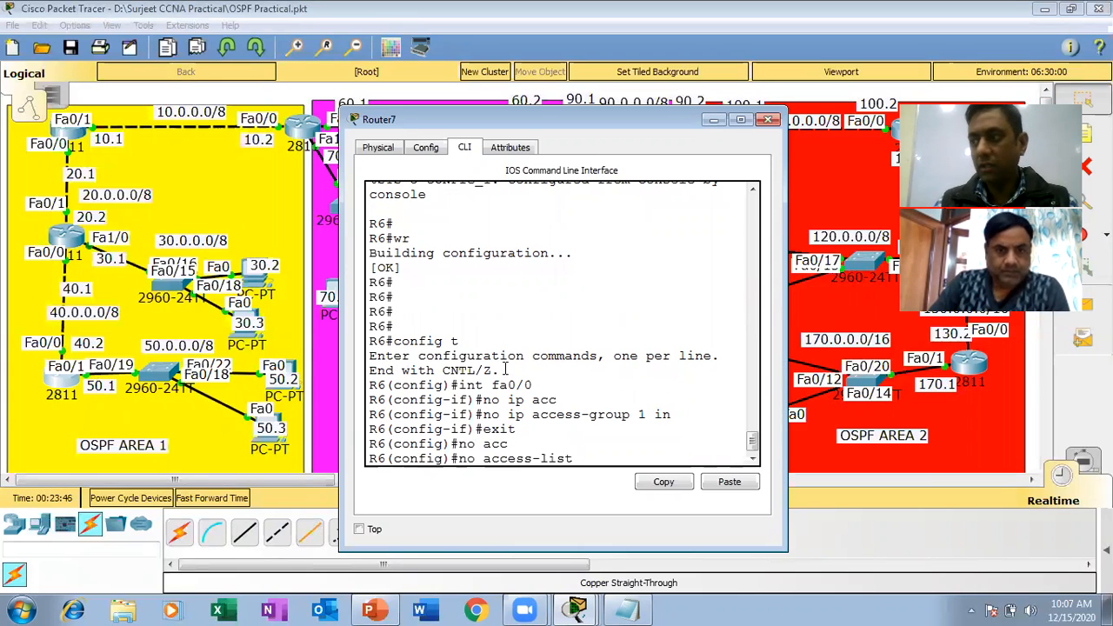
pyautogui.write('1')
pyautogui.press('Return')
# Leave configuration mode on R6, save the configuration with wr, and close the router window.
pyautogui.hotkey('ctrl', 'z')
pyautogui.press('Return')
pyautogui.press('Return')
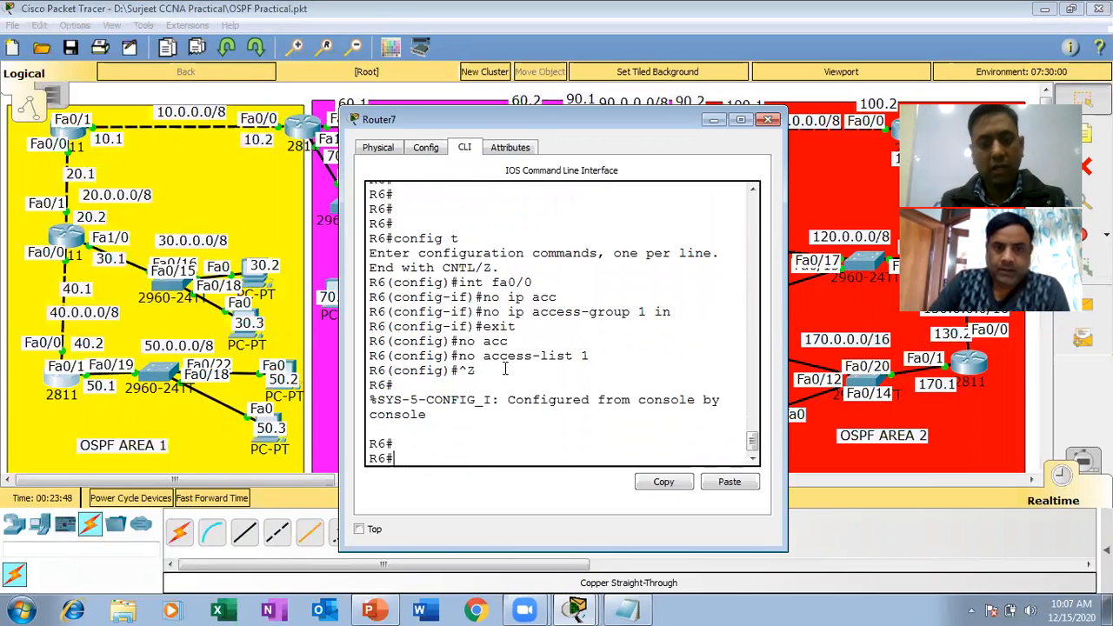
pyautogui.write('wr')
pyautogui.press('Return')
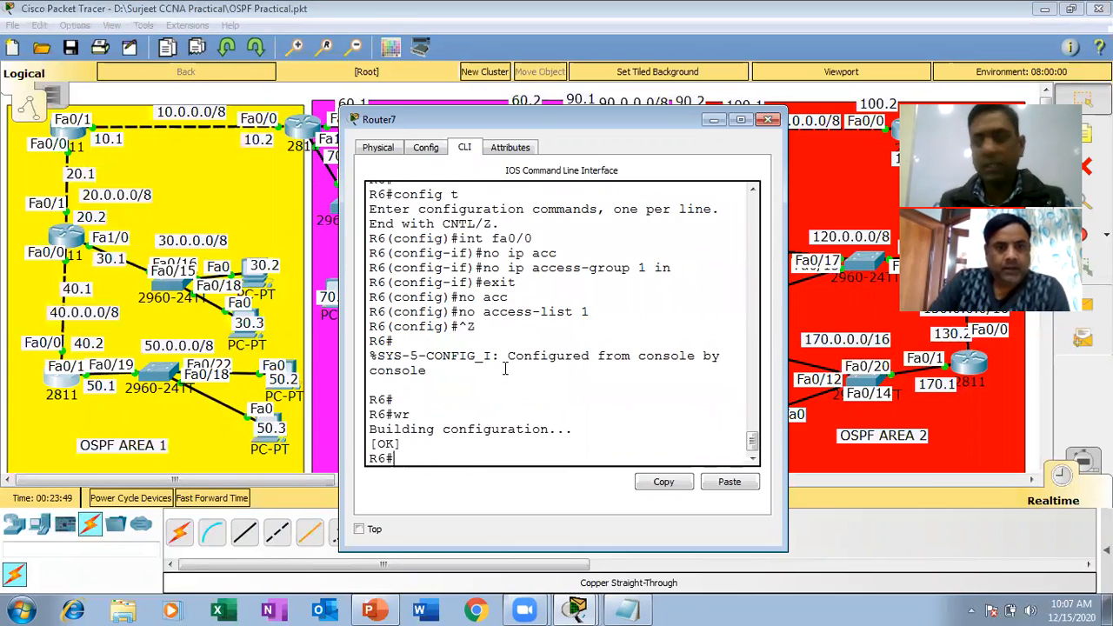
pyautogui.click(767, 121)
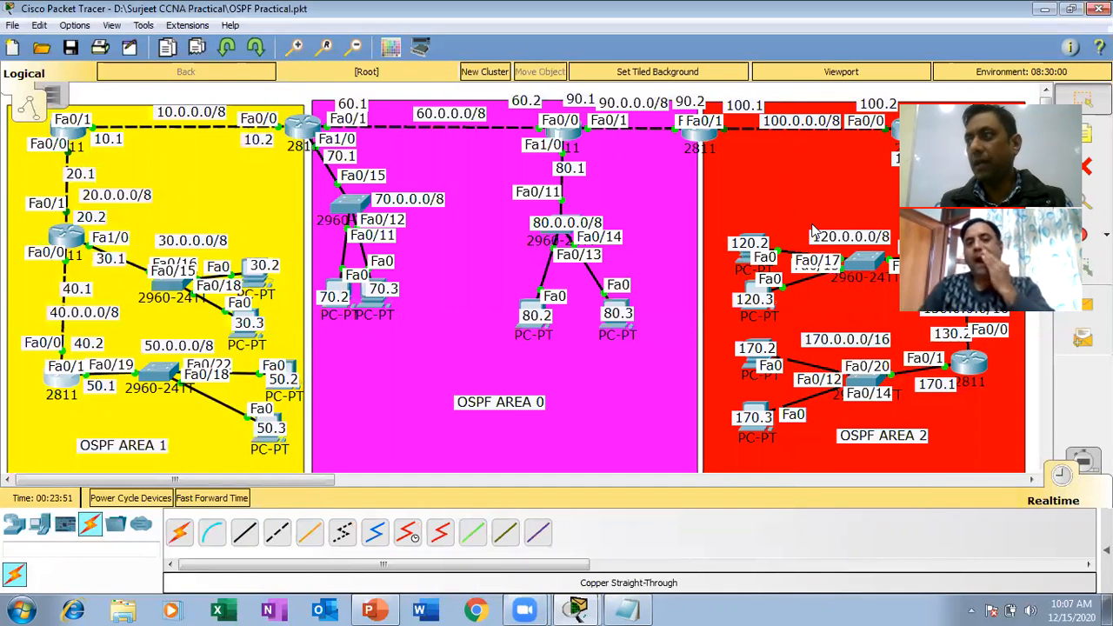
# Ping 50.0.0.1 again from the command prompt of the PC labelled 120.2 and close its window.
pyautogui.click(745, 259)
pyautogui.click(665, 210)
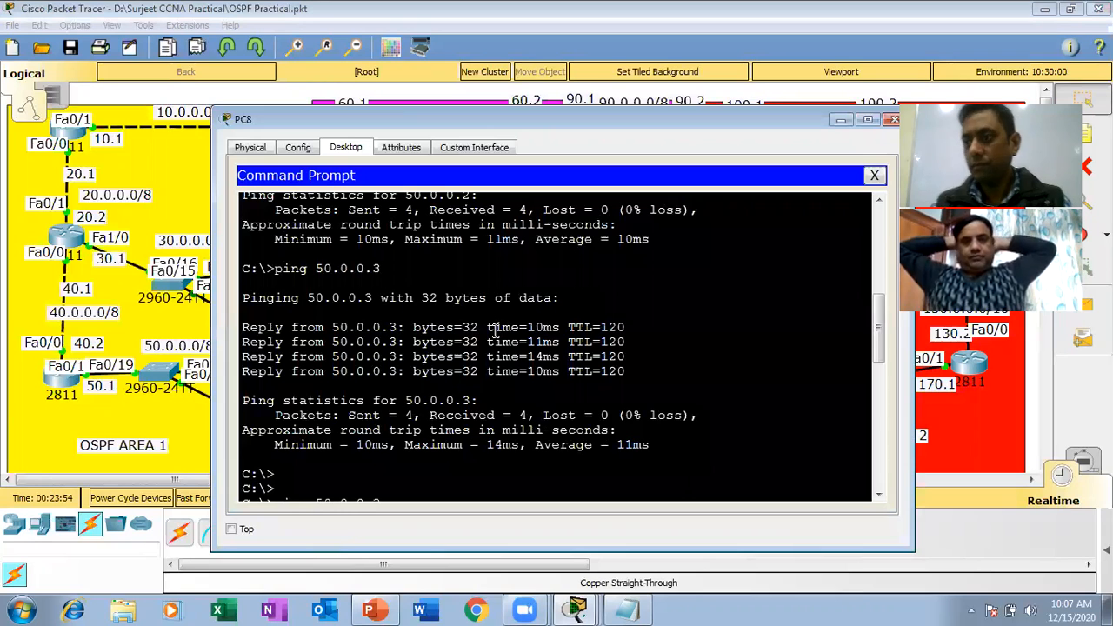
pyautogui.scroll(-9, 494, 331)
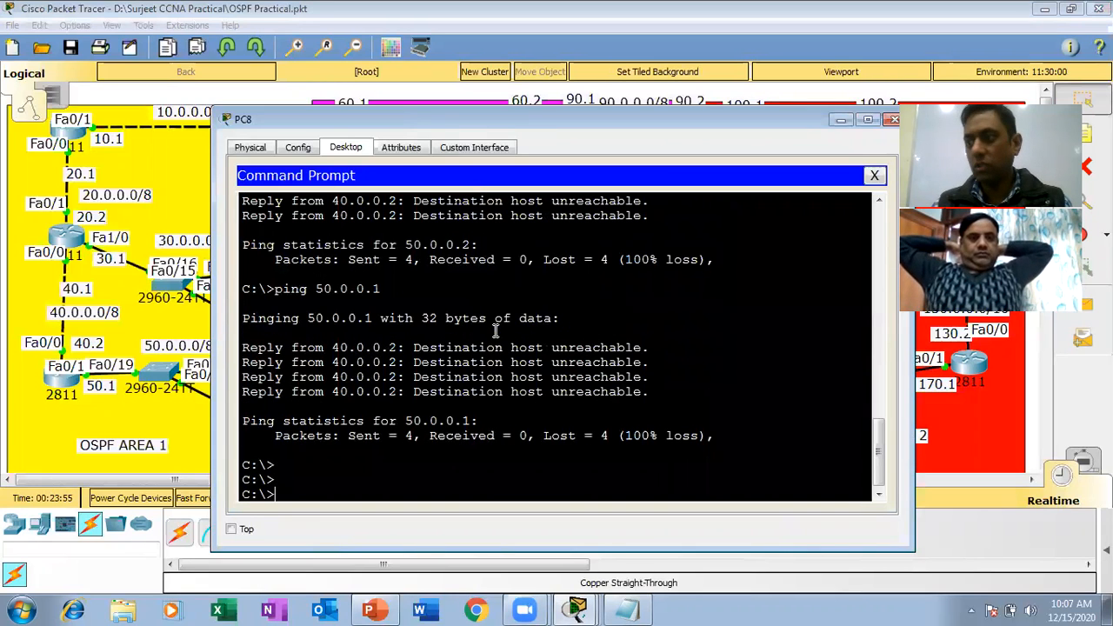
pyautogui.press('Up')
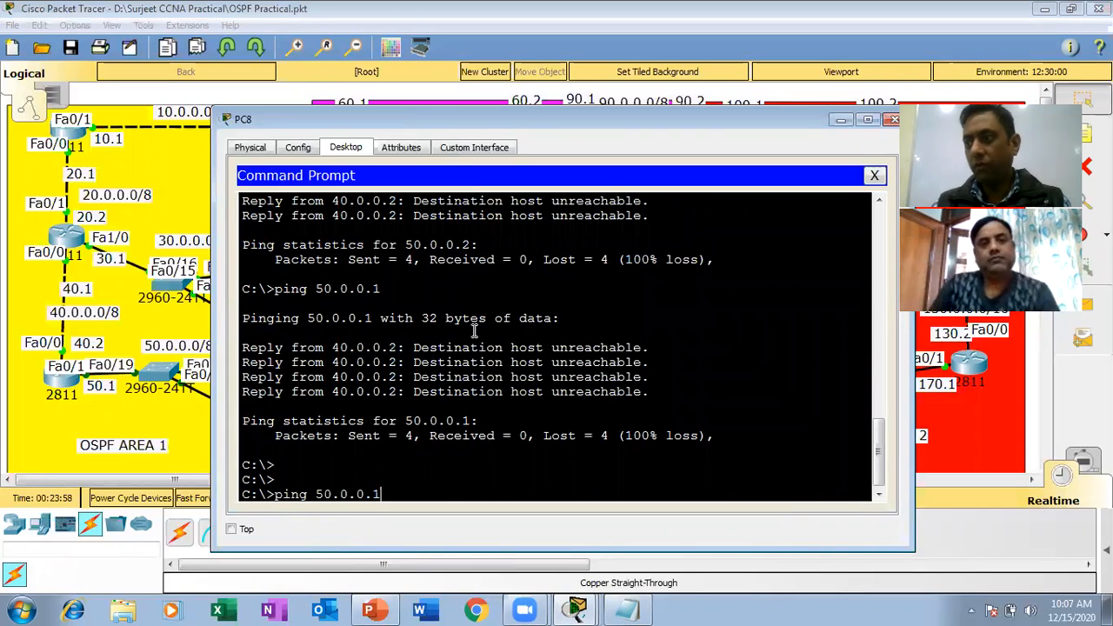
pyautogui.press('Return')
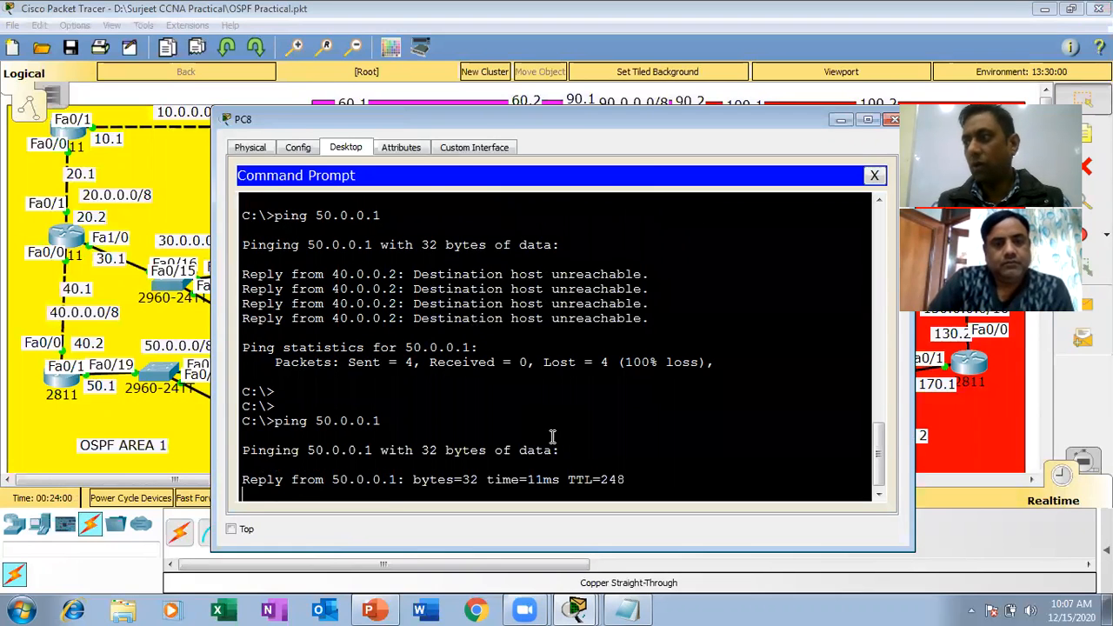
pyautogui.click(891, 119)
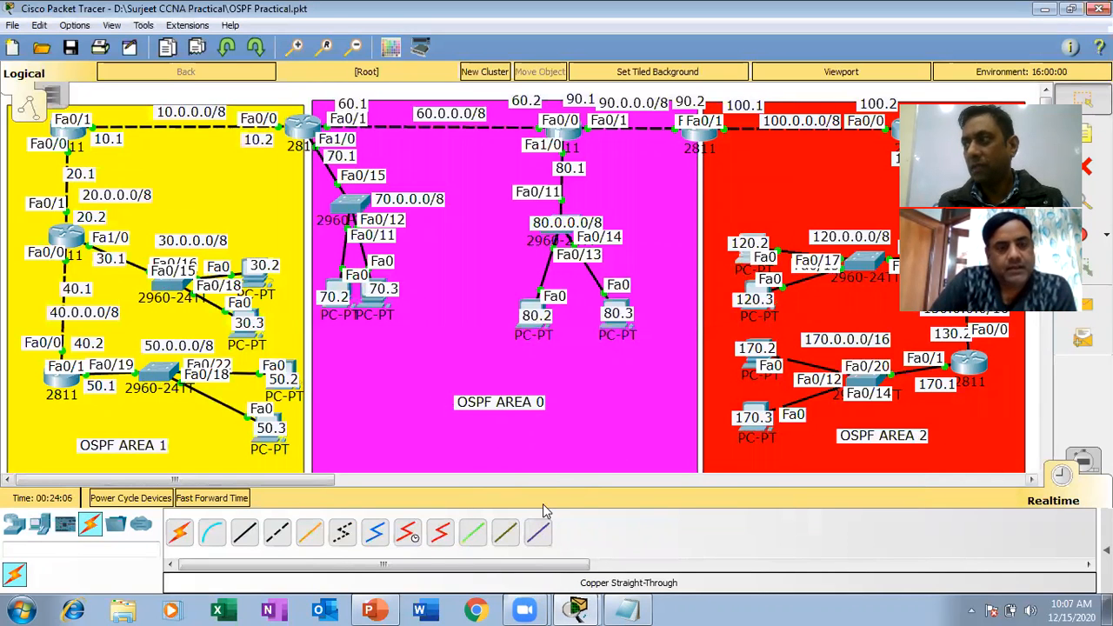
# Switch to the ccna presentation in PowerPoint and review the features list on the Extended ACL slide.
pyautogui.click(383, 609)
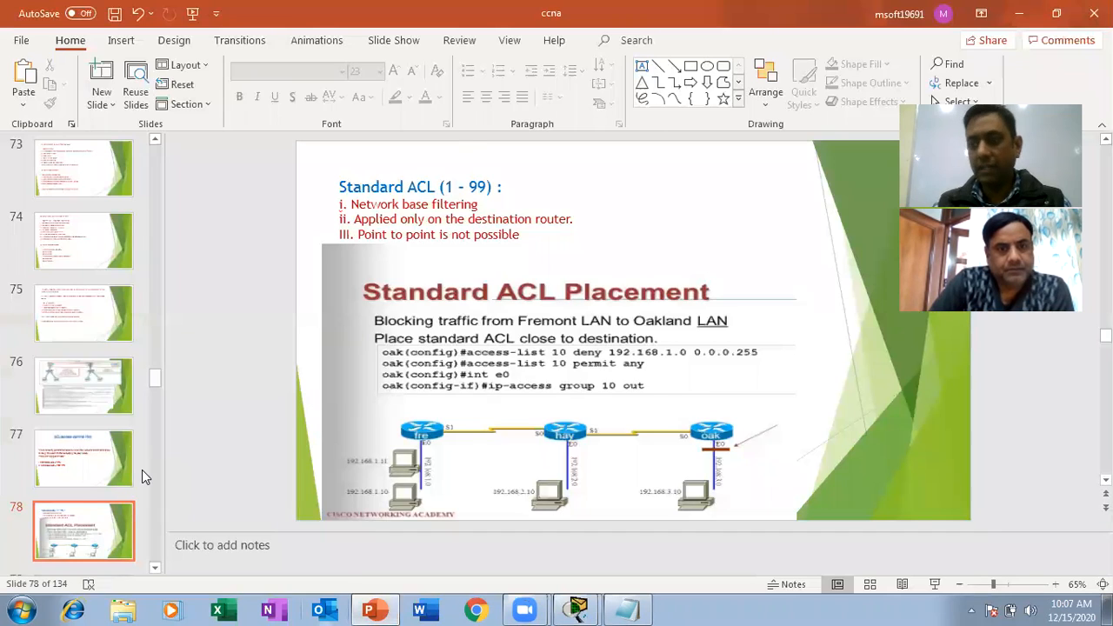
pyautogui.press('Down')
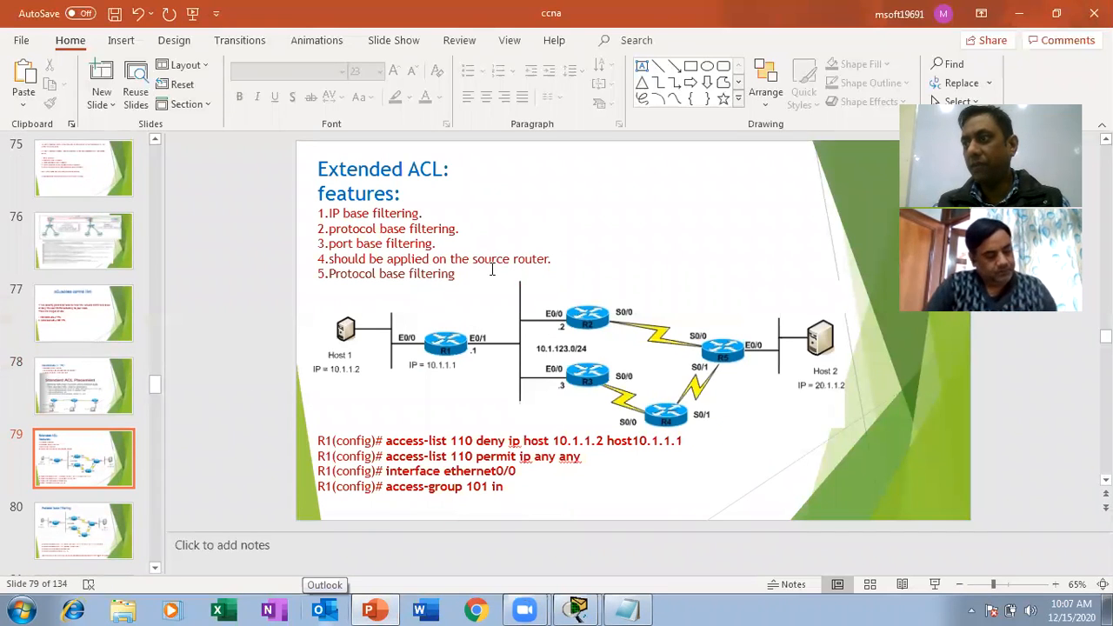
pyautogui.moveTo(456, 275); pyautogui.dragTo(314, 174)
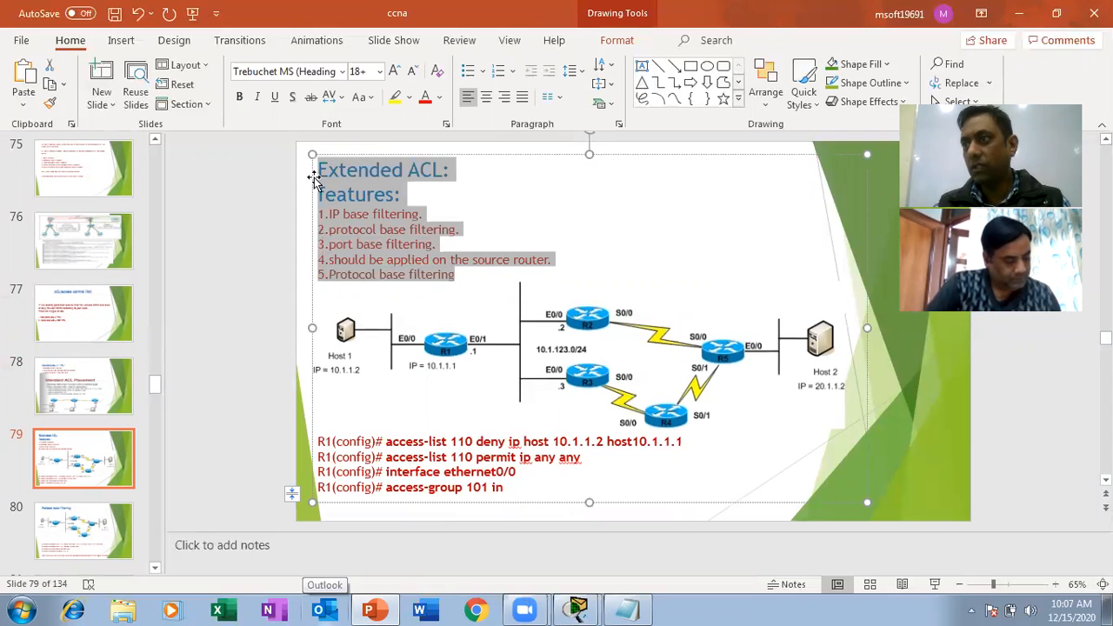
pyautogui.click(929, 455)
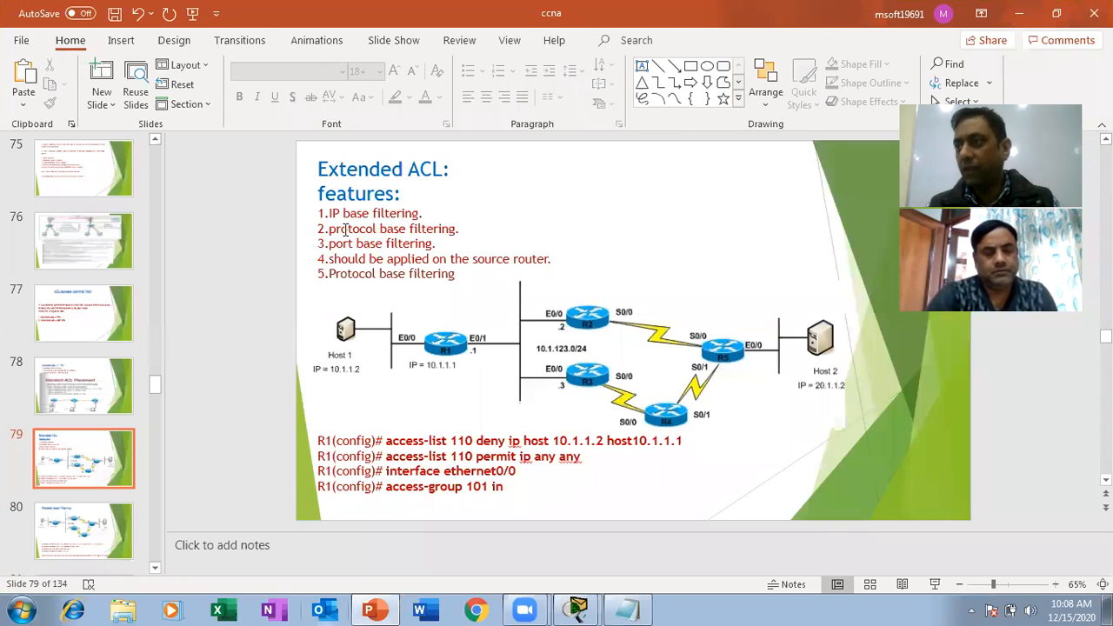
# Check the Packet Tracer topology, then return to the Extended ACL slide in PowerPoint and highlight the IP and protocol base filtering features.
pyautogui.moveTo(575, 609)
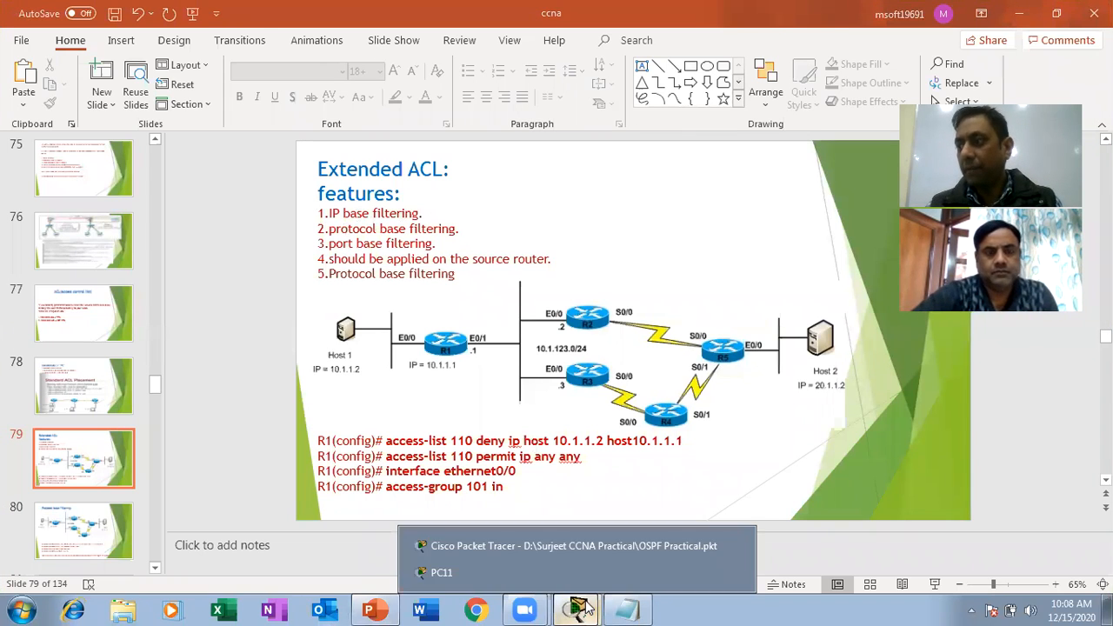
pyautogui.click(549, 548)
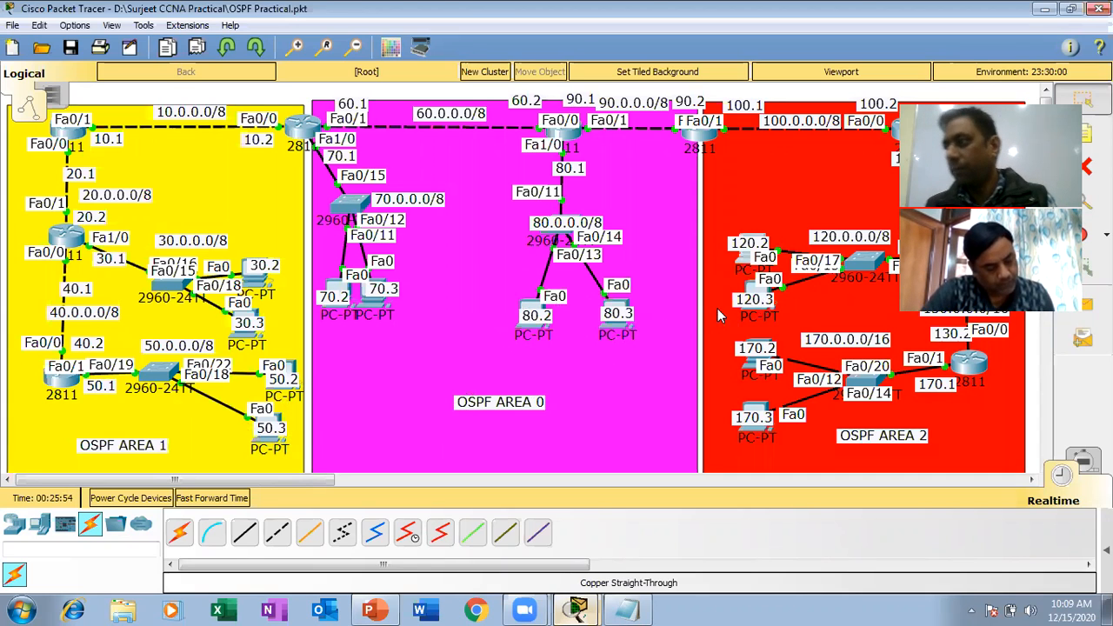
pyautogui.click(370, 610)
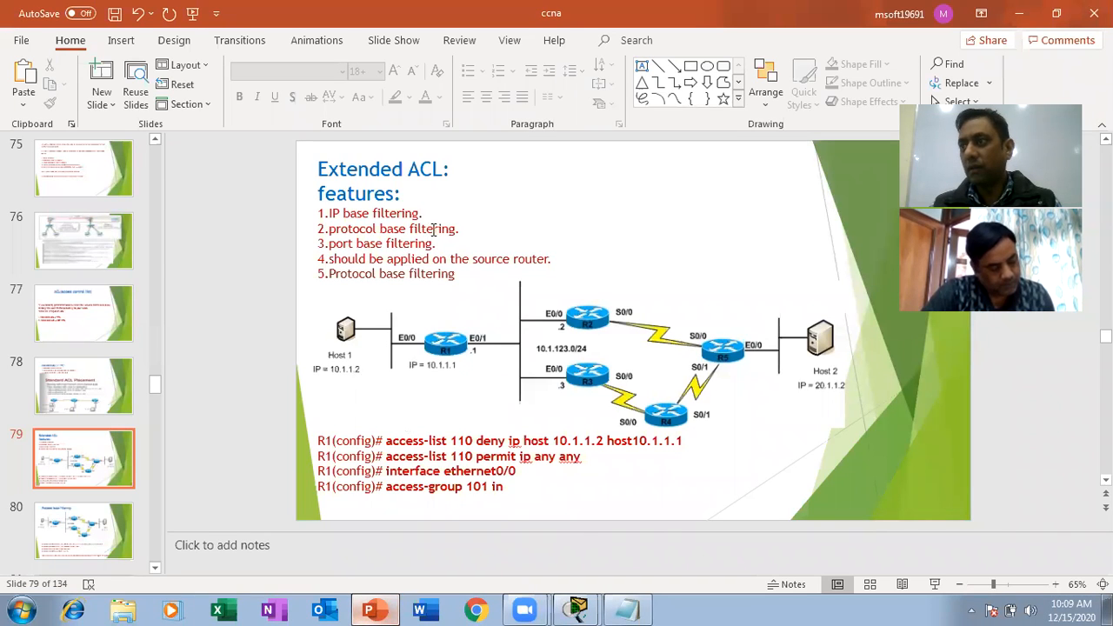
pyautogui.moveTo(428, 213); pyautogui.dragTo(293, 226)
pyautogui.click(292, 226)
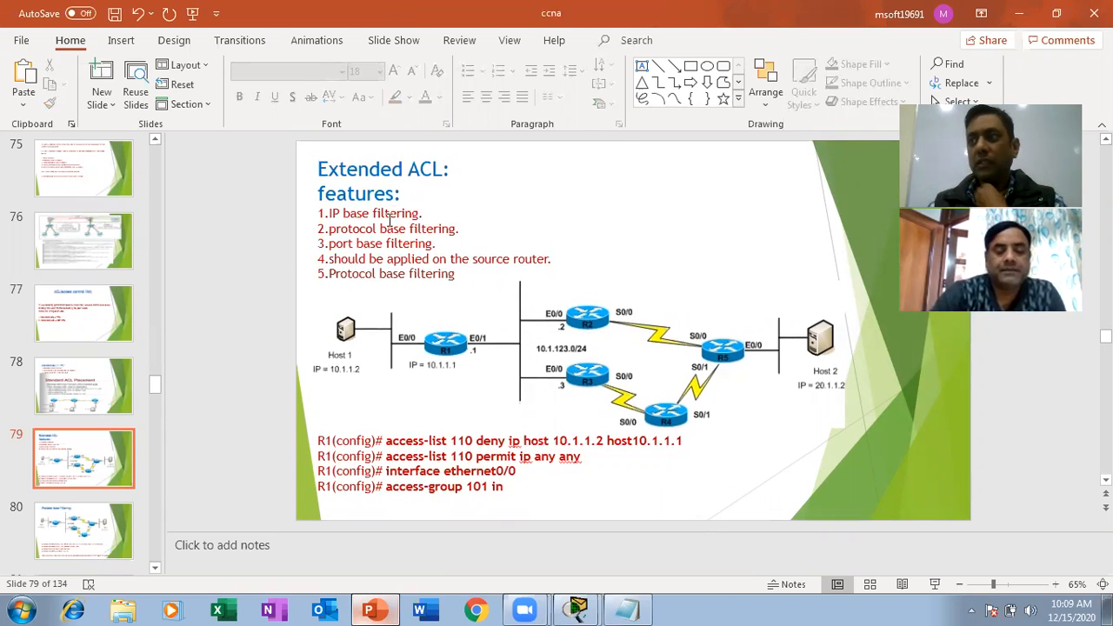
pyautogui.moveTo(464, 231); pyautogui.dragTo(308, 231)
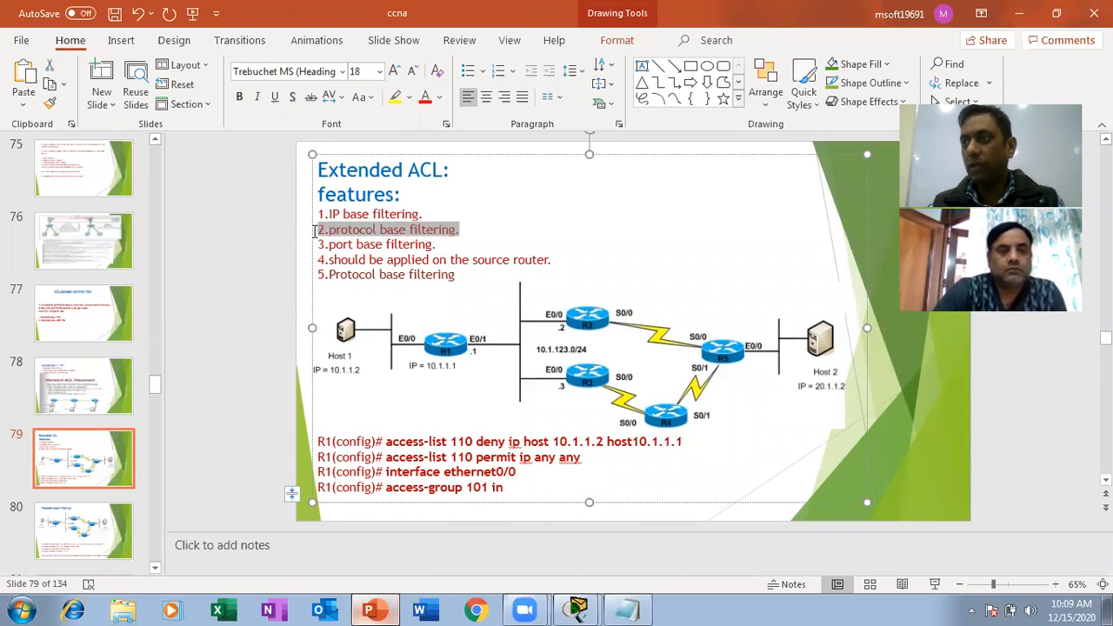
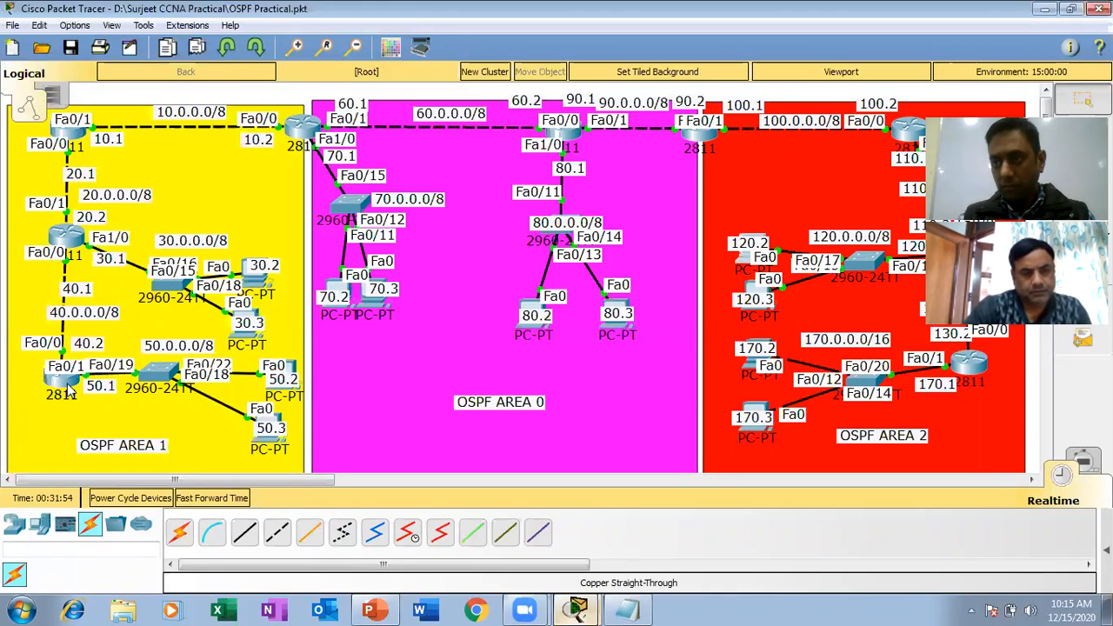
# Open the command line of router R6, next to network 50.0.0.0/8, and exit the current session back to user mode.
pyautogui.click(66, 388)
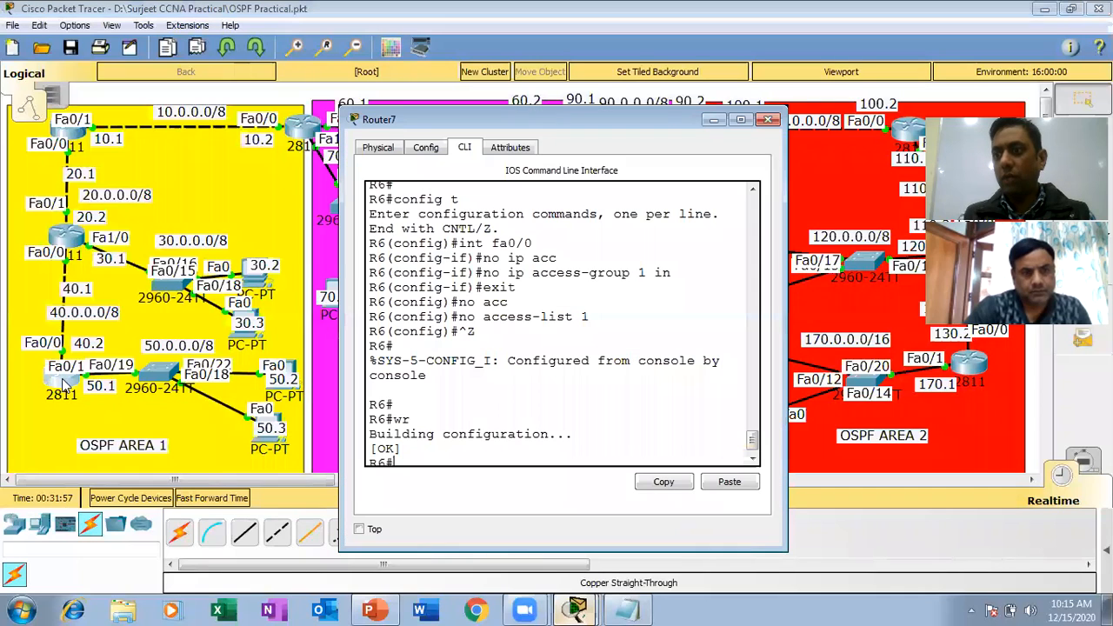
pyautogui.press('Return')
pyautogui.press('Return')
pyautogui.press('Return')
pyautogui.press('Return')
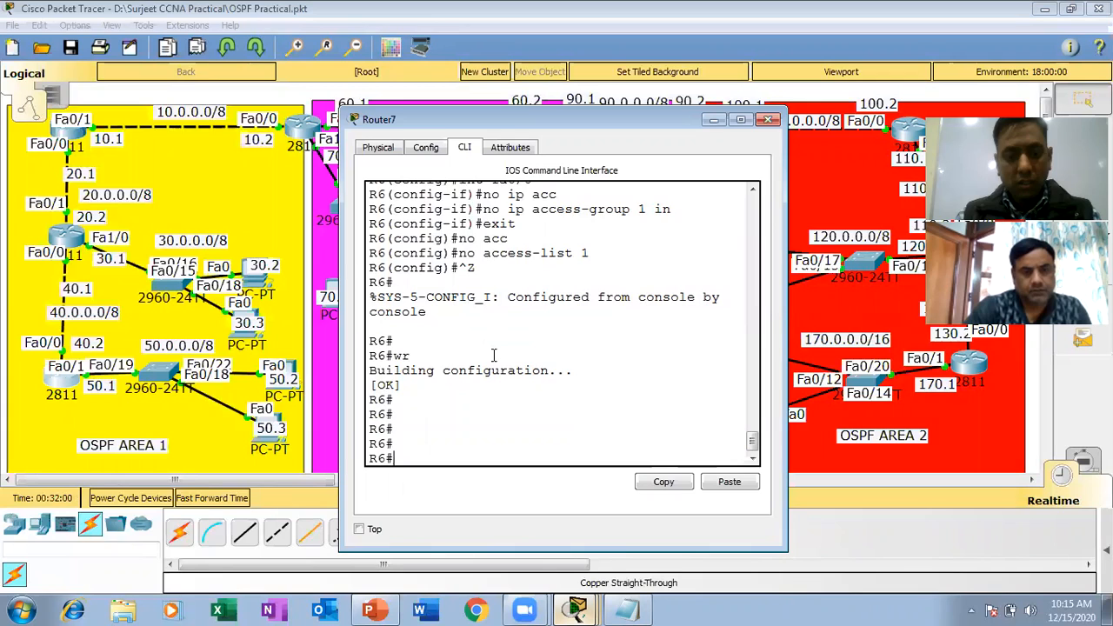
pyautogui.write('exit')
pyautogui.press('Return')
pyautogui.press('Return')
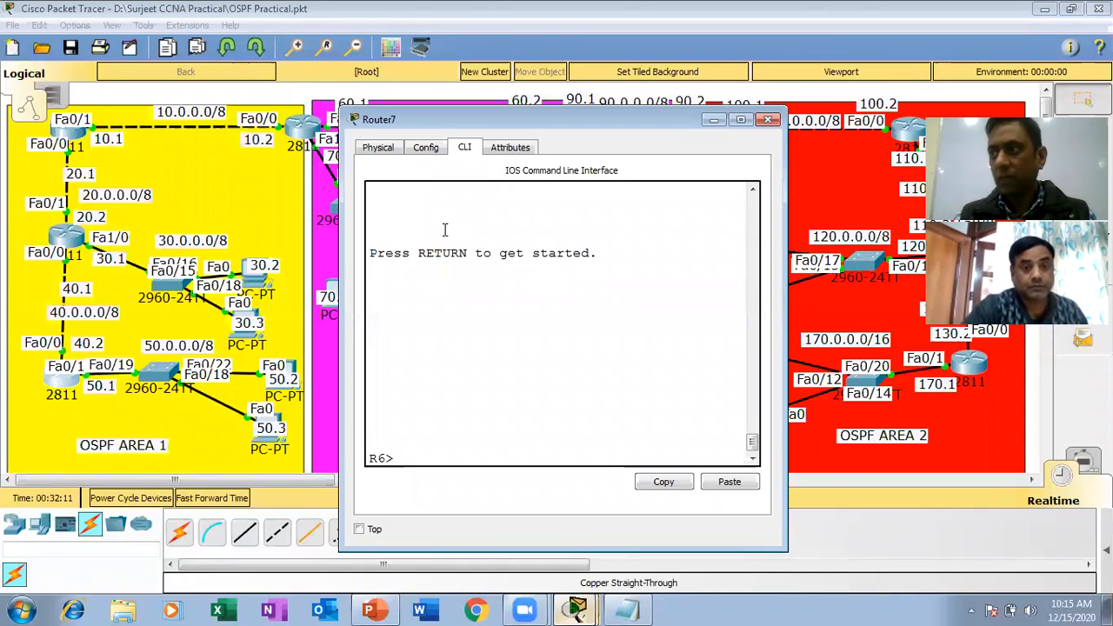
# Enter privileged mode and global configuration mode on R6, and widen the router window.
pyautogui.write('en')
pyautogui.press('Return')
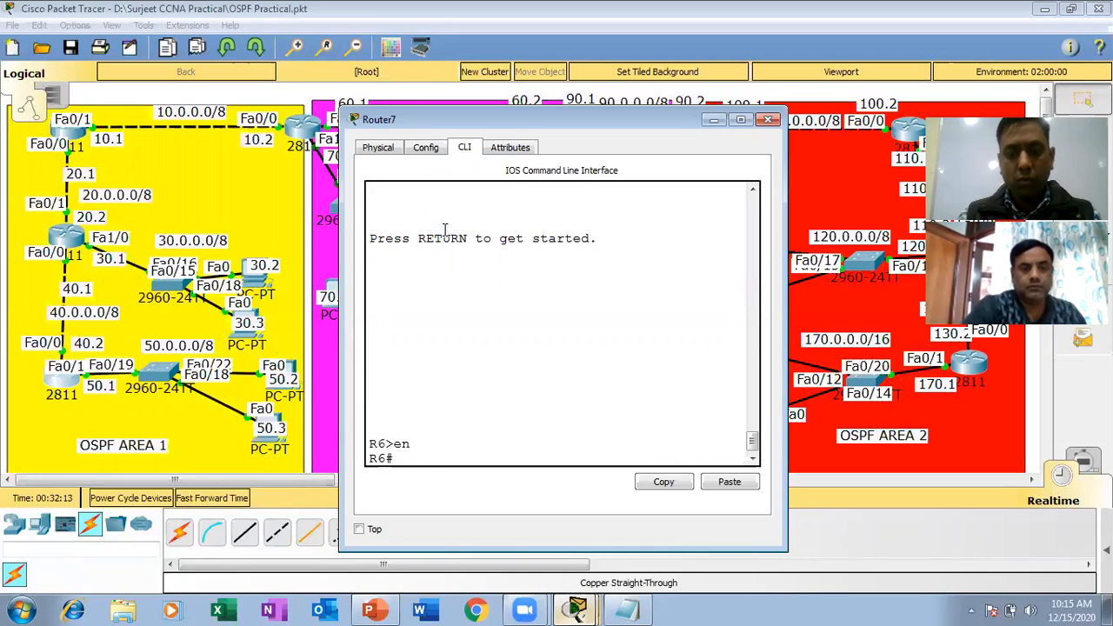
pyautogui.write('config t')
pyautogui.press('Return')
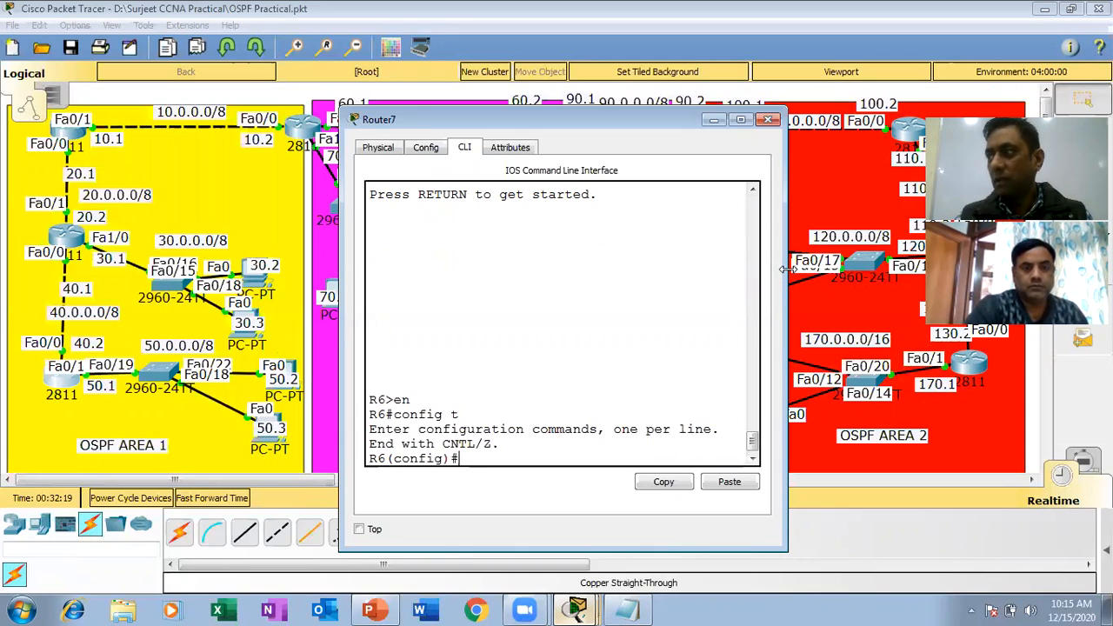
pyautogui.moveTo(786, 270); pyautogui.dragTo(978, 271)
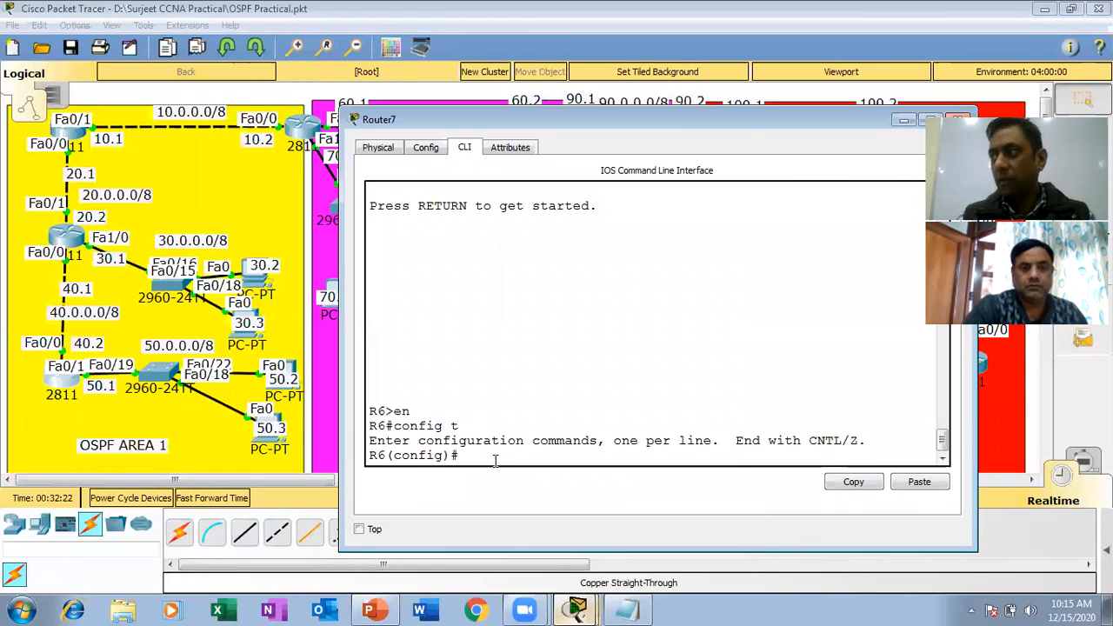
# Add an entry to extended access-list 100 denying ip from host 120.0.0.3 to host 50.0.0.3, reviewing its source and destination before submitting.
pyautogui.write('acces')
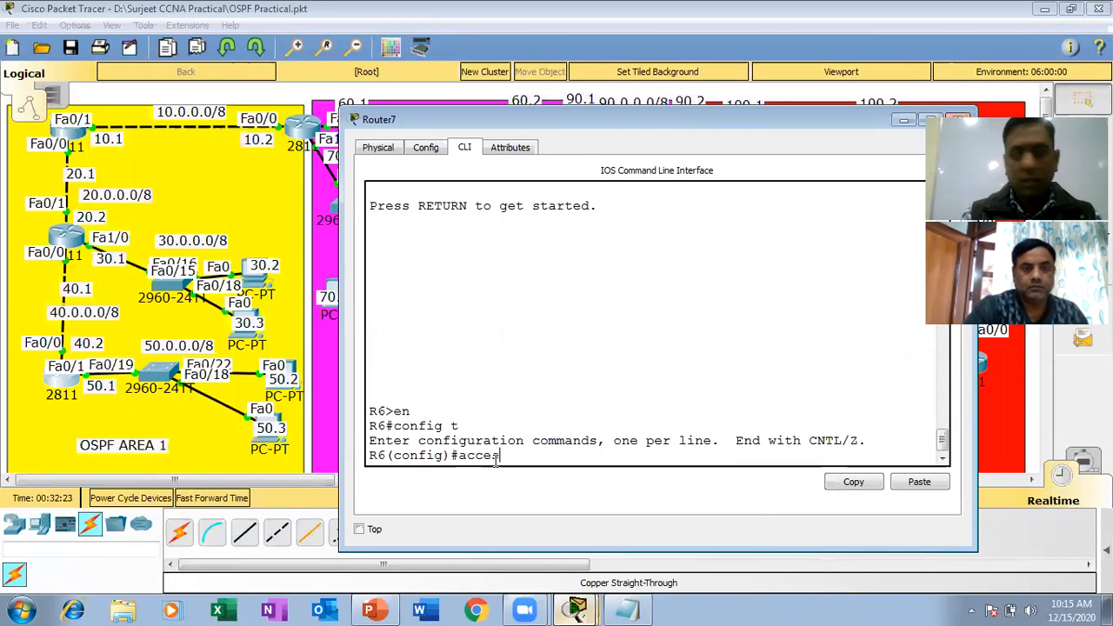
pyautogui.write('s-')
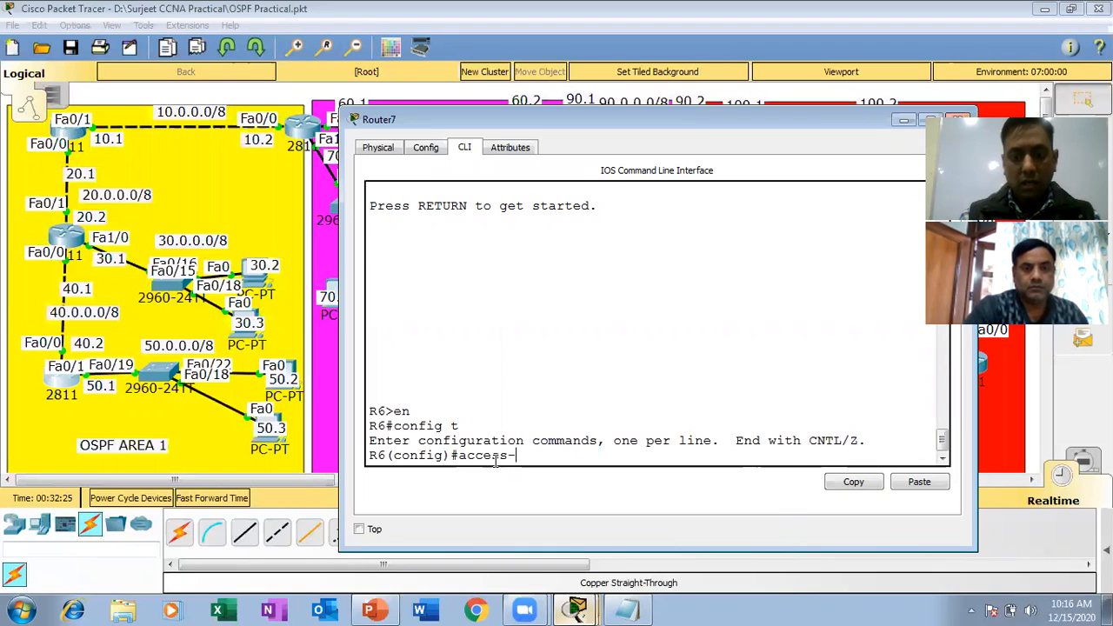
pyautogui.write(' ist')
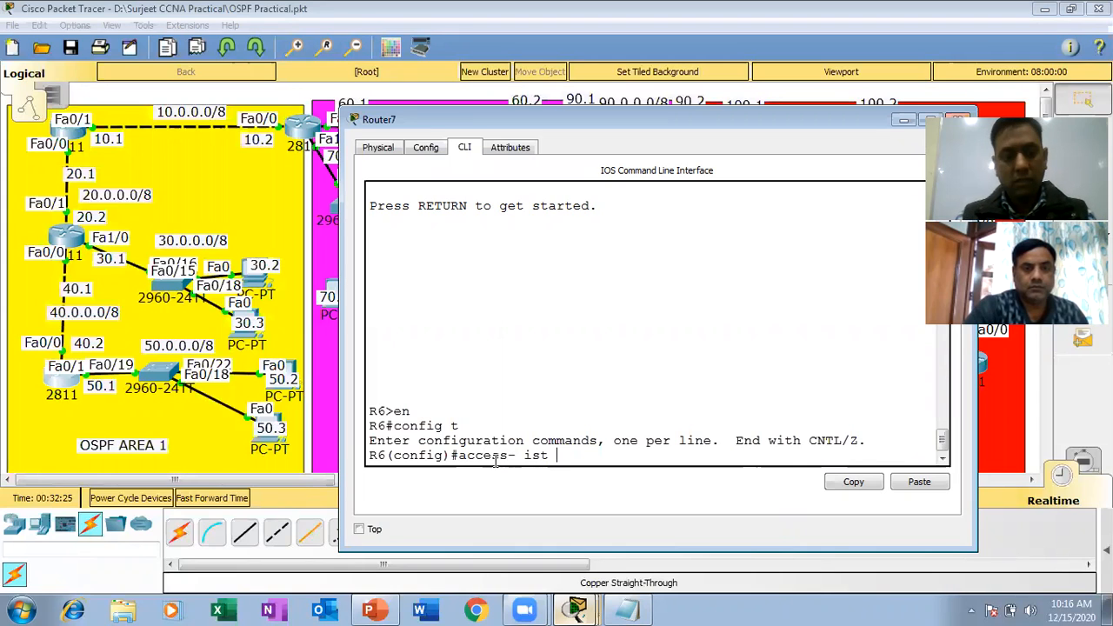
pyautogui.write(' 100')
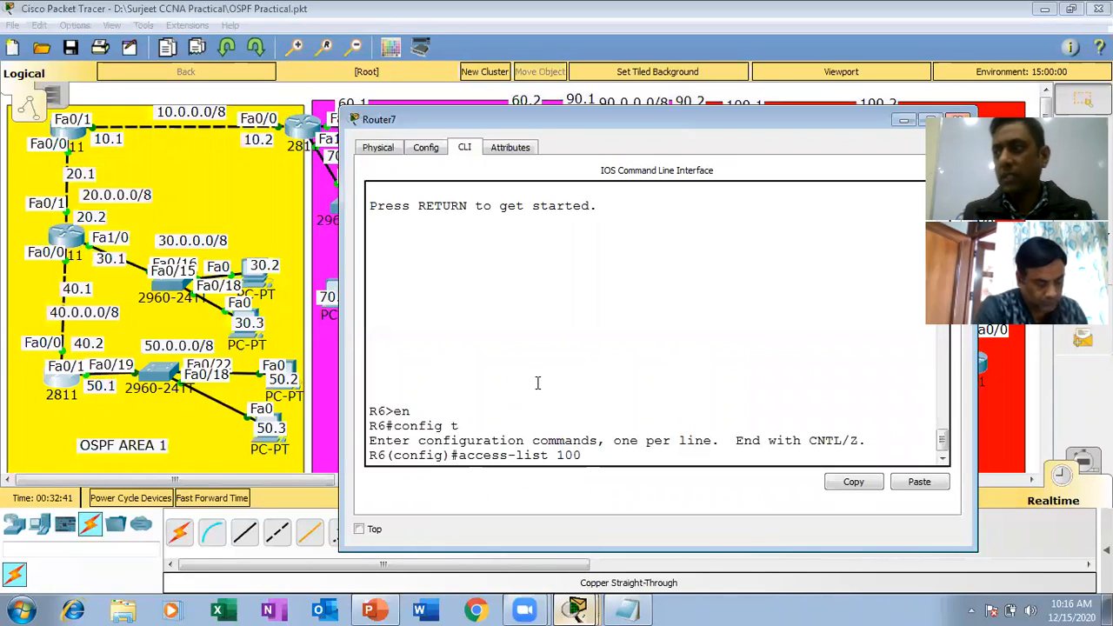
pyautogui.write('de')
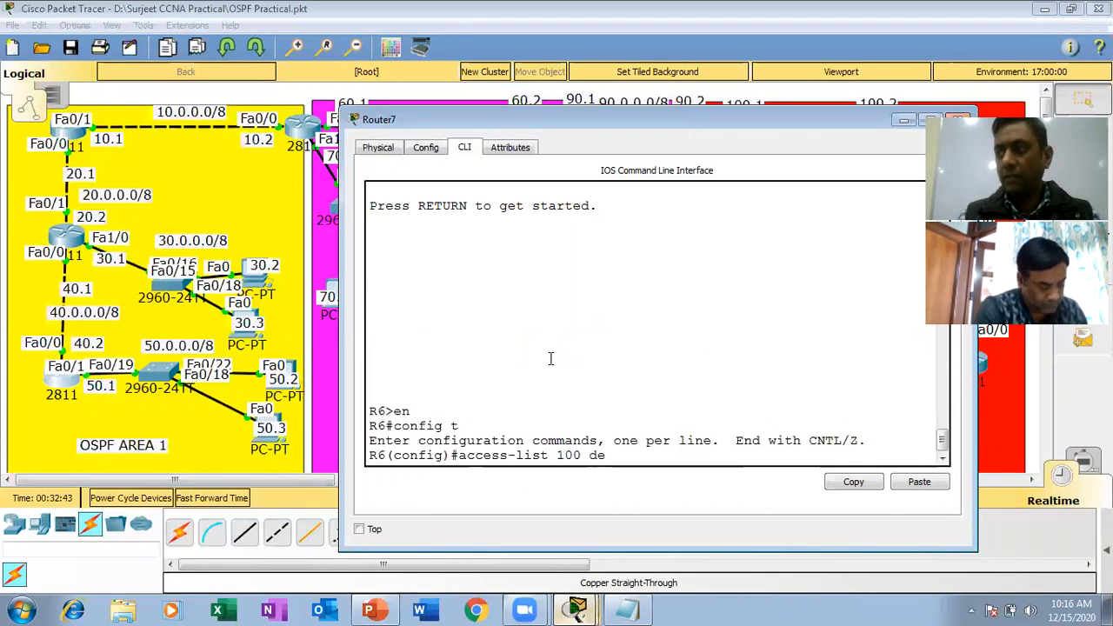
pyautogui.write('ny ')
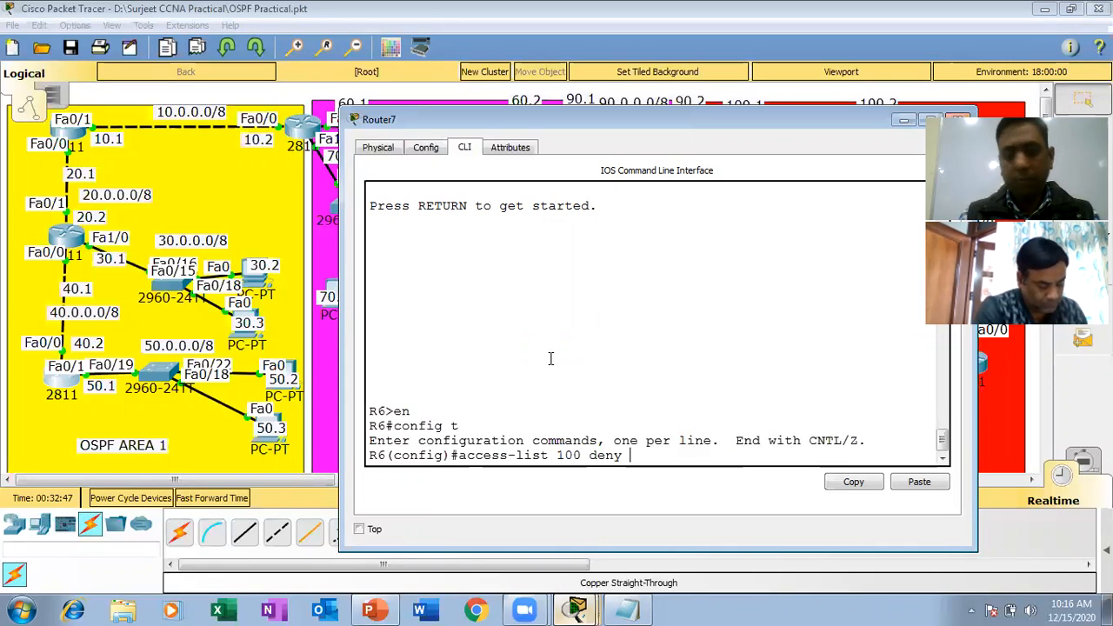
pyautogui.write('ip host ')
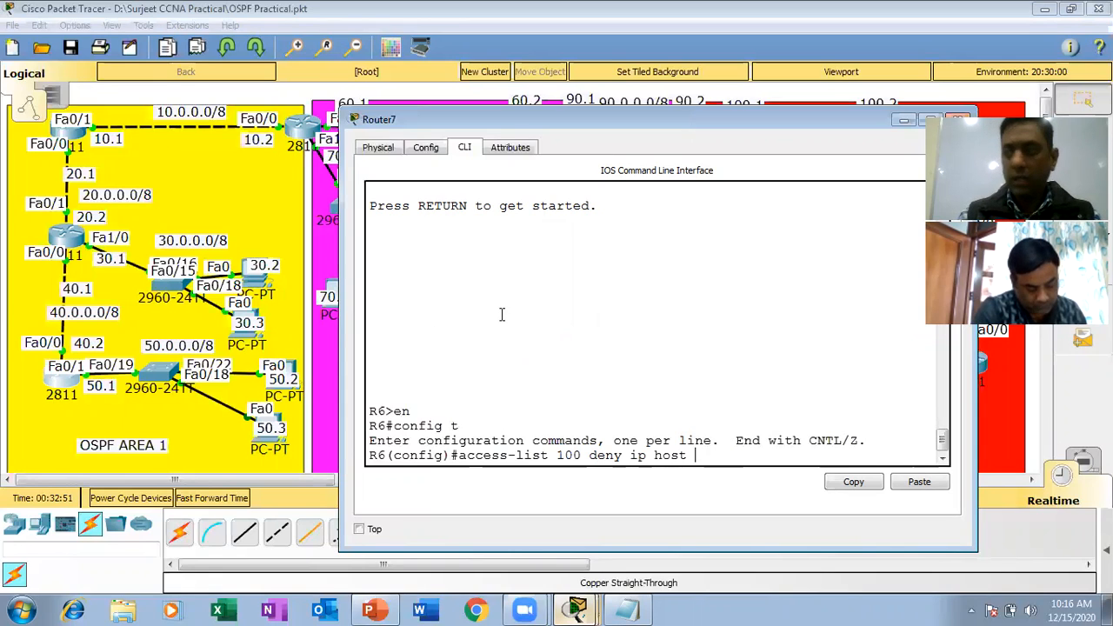
pyautogui.write('120.0.0.3')
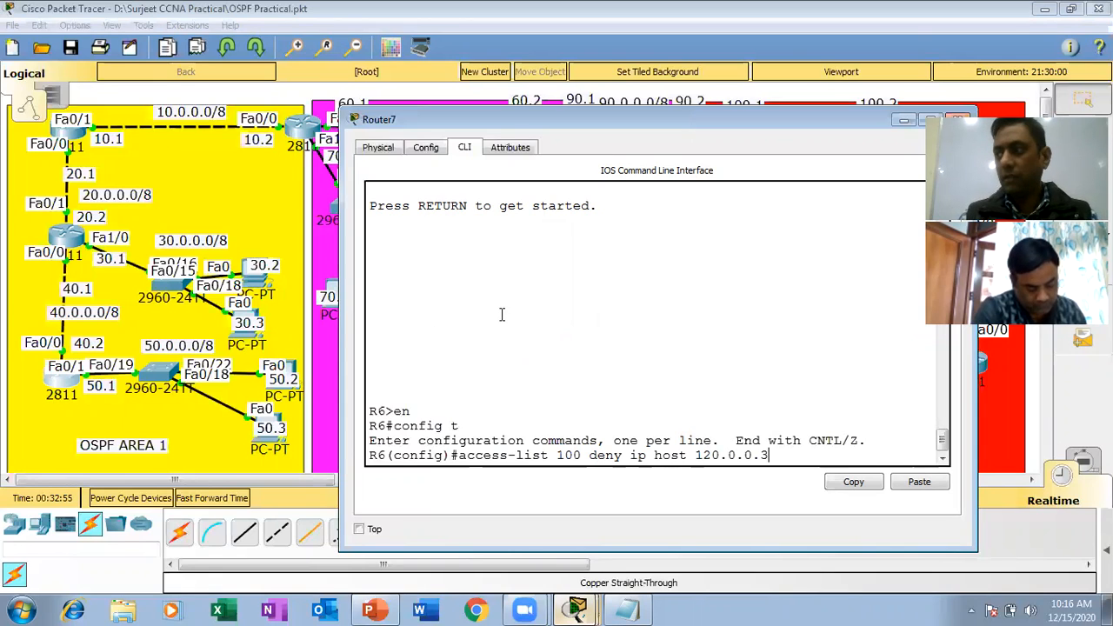
pyautogui.write(' host 5')
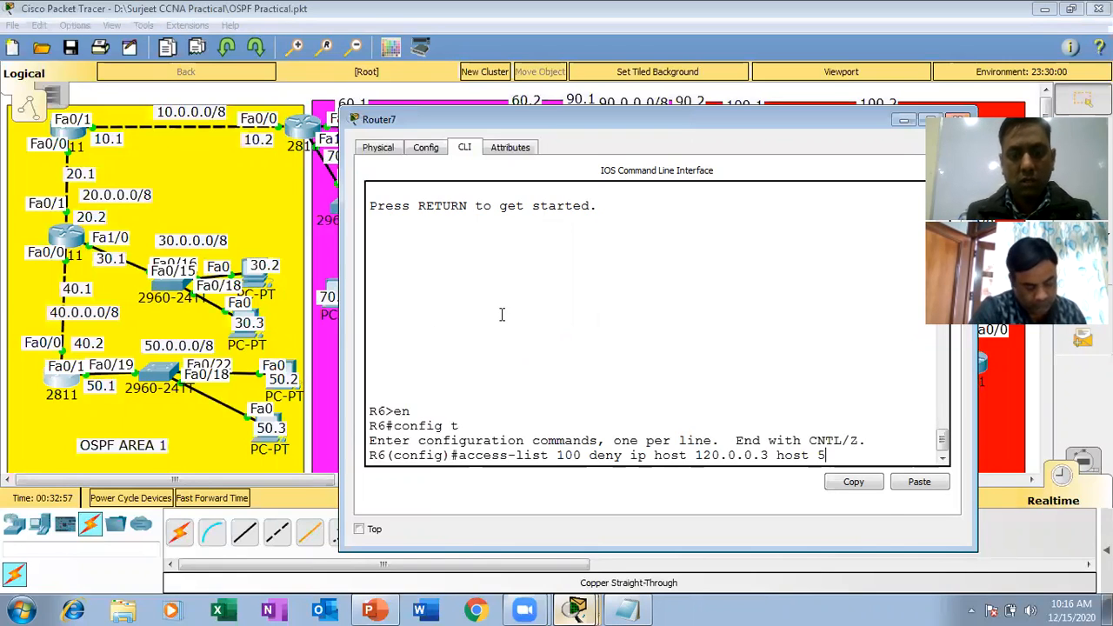
pyautogui.write('0.0.')
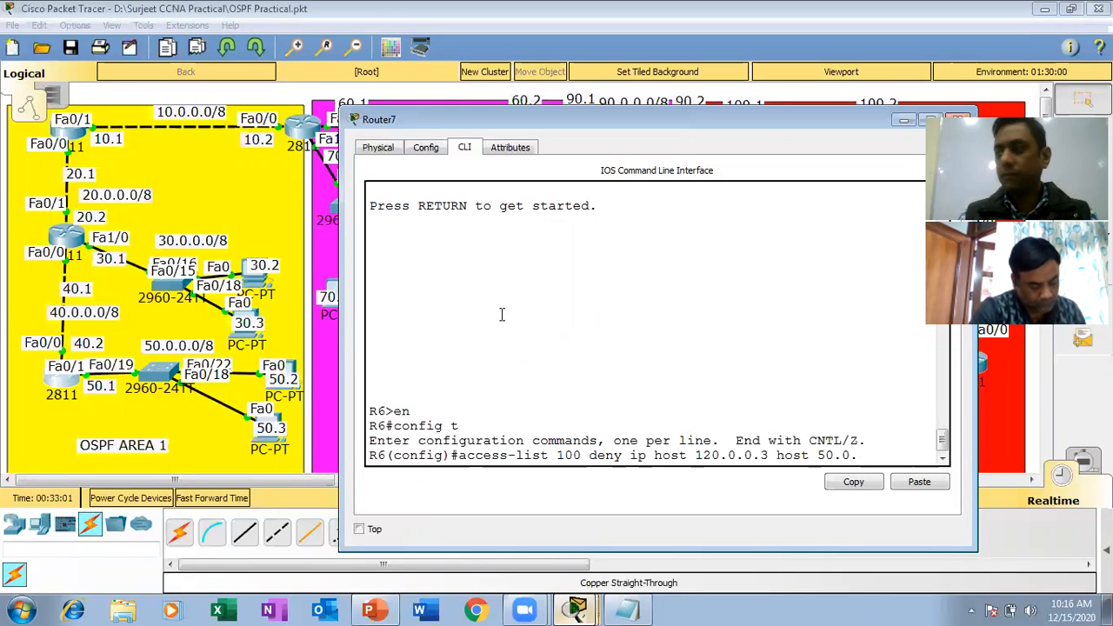
pyautogui.write('0.3')
pyautogui.moveTo(888, 455); pyautogui.dragTo(461, 457)
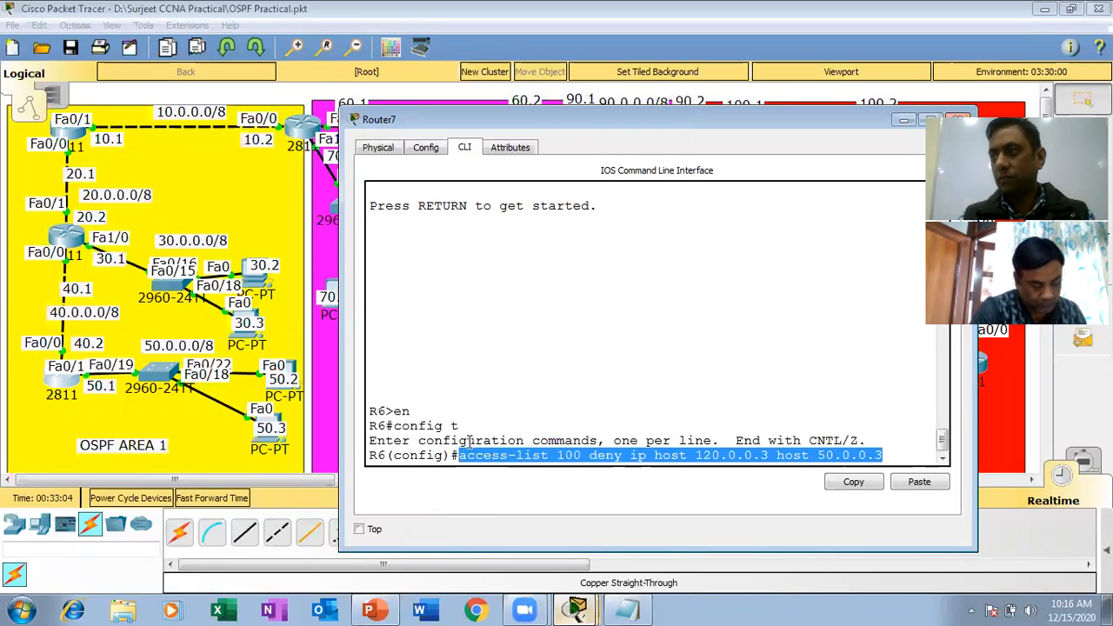
pyautogui.click(561, 315)
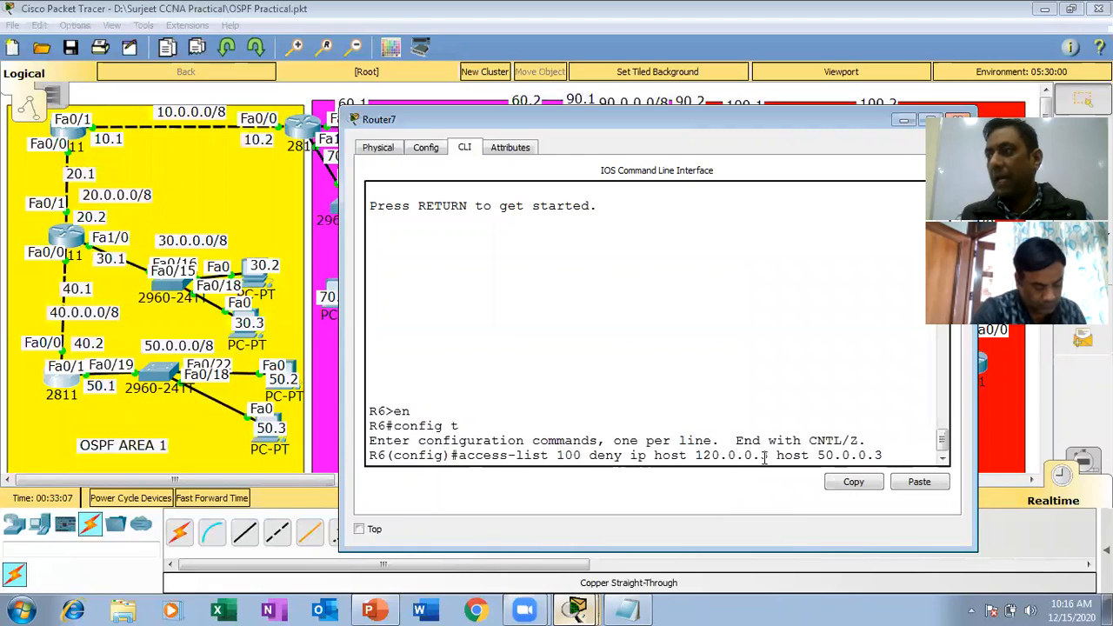
pyautogui.moveTo(769, 455); pyautogui.dragTo(654, 461)
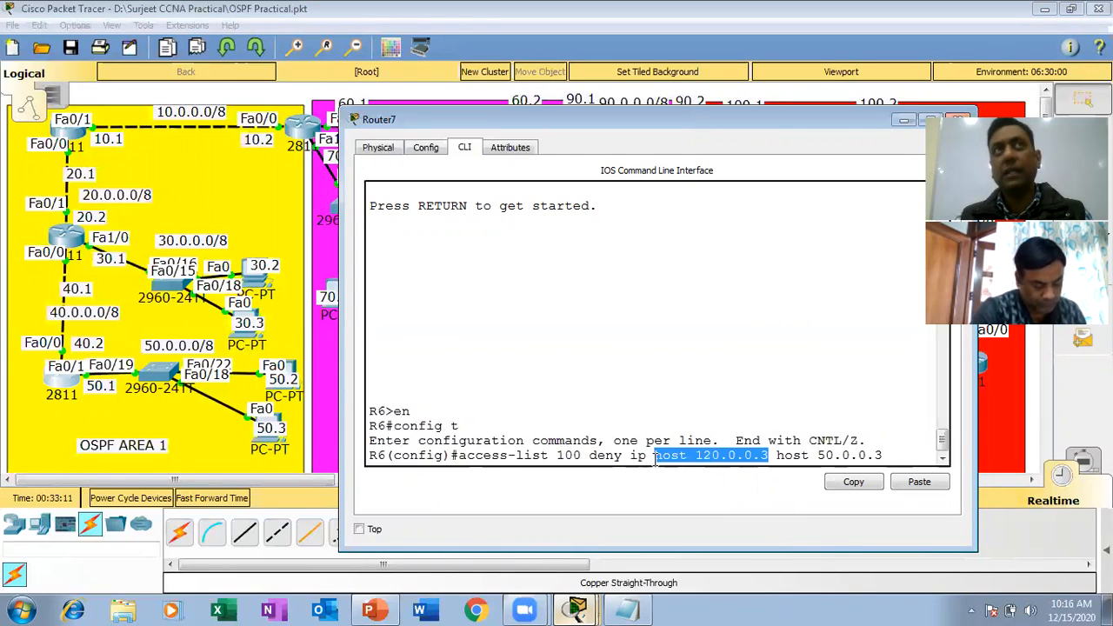
pyautogui.moveTo(884, 455); pyautogui.dragTo(780, 459)
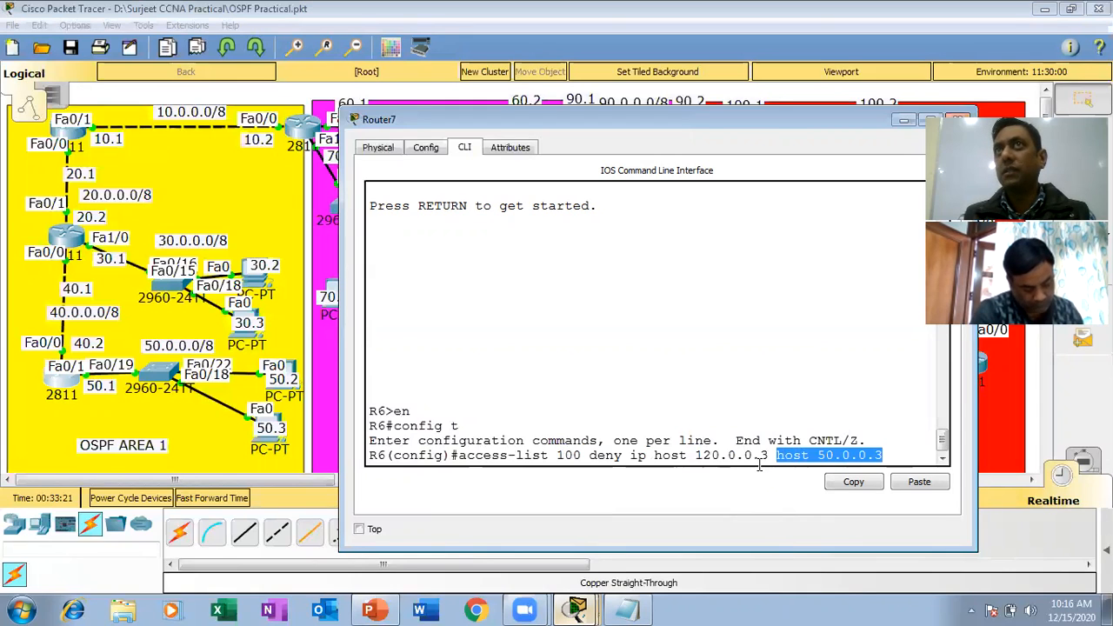
pyautogui.click(888, 456)
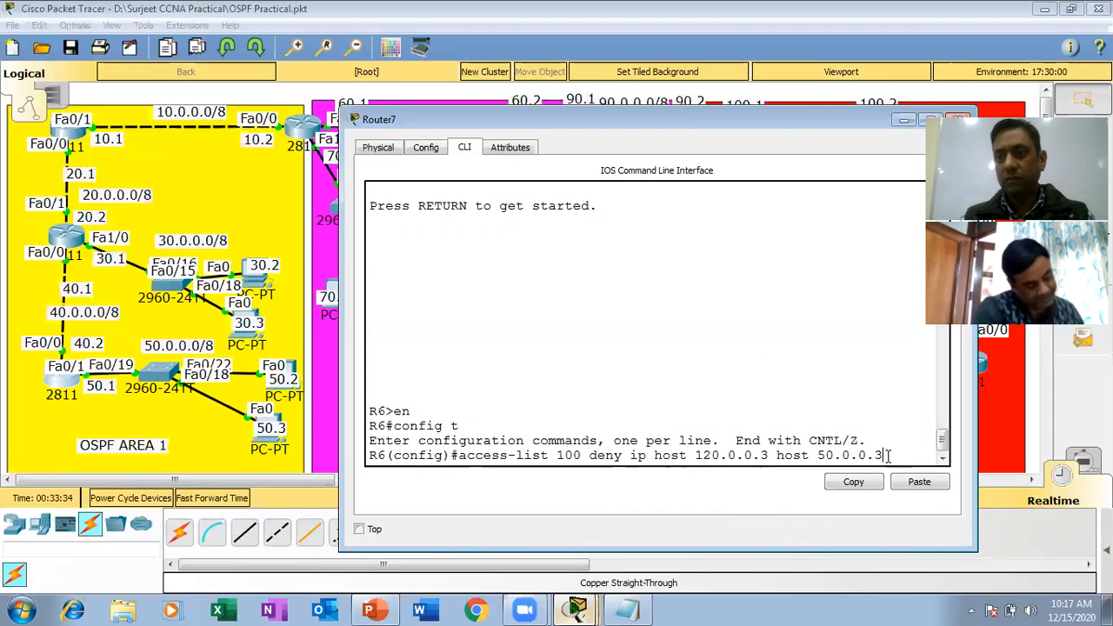
pyautogui.press('Return')
# Add a permit ip any any entry to access-list 100 and highlight both of the list's entries for review.
pyautogui.write('ac')
pyautogui.write('cess')
pyautogui.write('-list ')
pyautogui.write('10-0')
pyautogui.press('BackSpace')
pyautogui.press('BackSpace')
pyautogui.write('0 per')
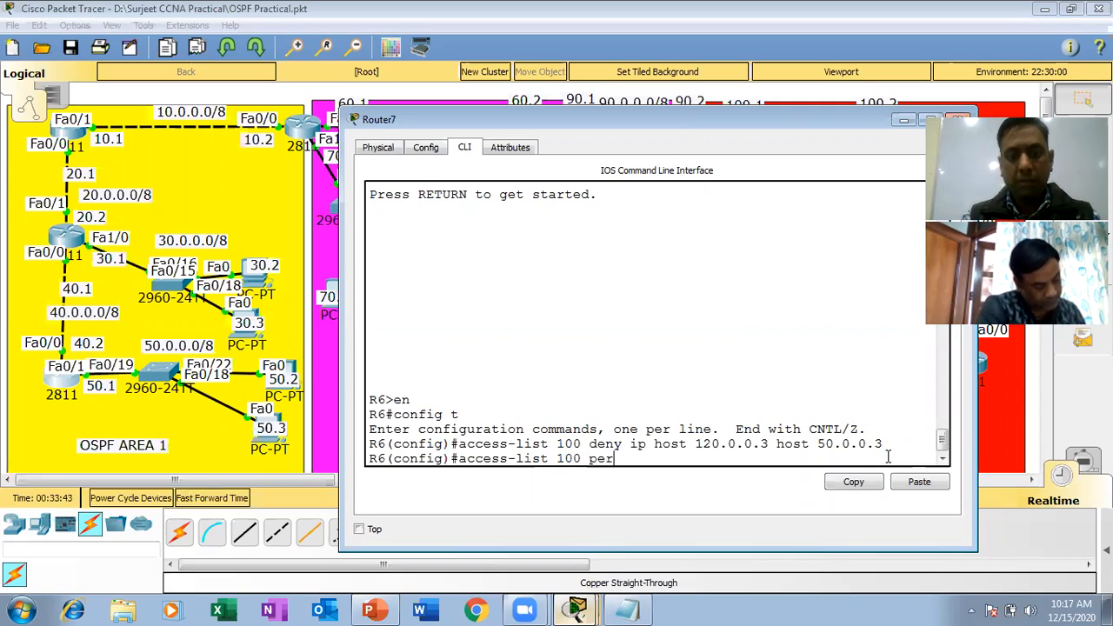
pyautogui.write('mit ip ')
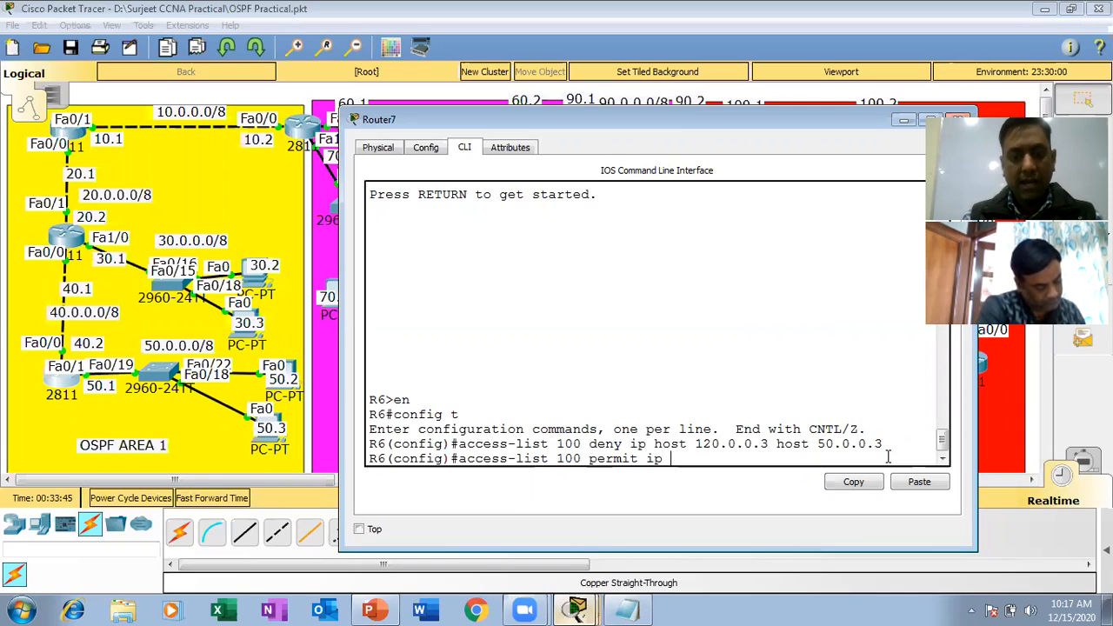
pyautogui.write('an any')
pyautogui.press('BackSpace')
pyautogui.press('BackSpace')
pyautogui.press('BackSpace')
pyautogui.press('BackSpace')
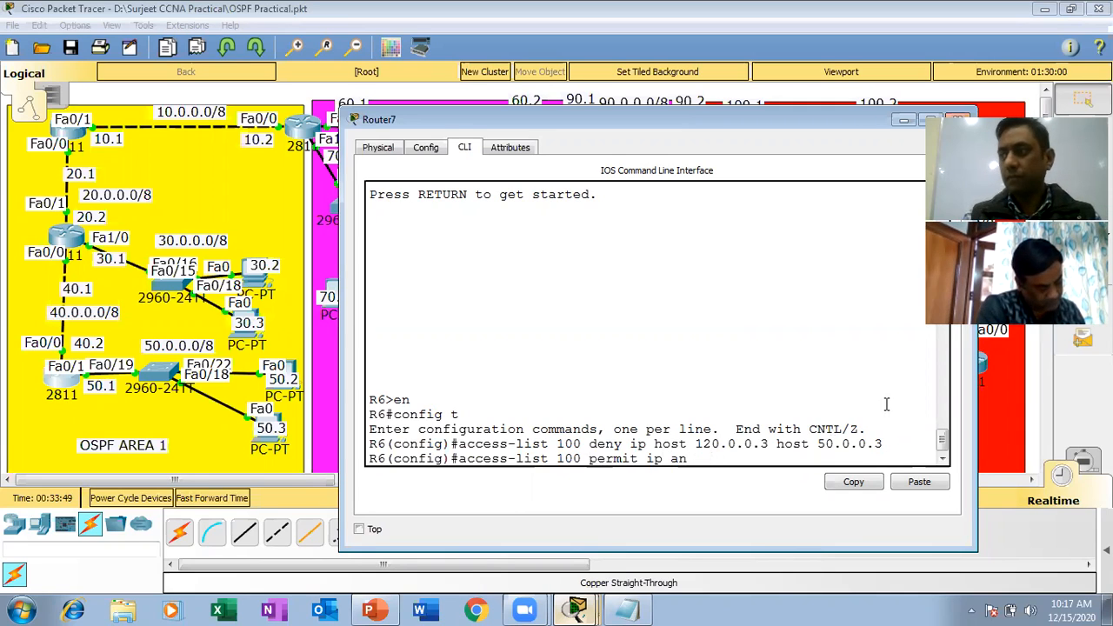
pyautogui.write('y any')
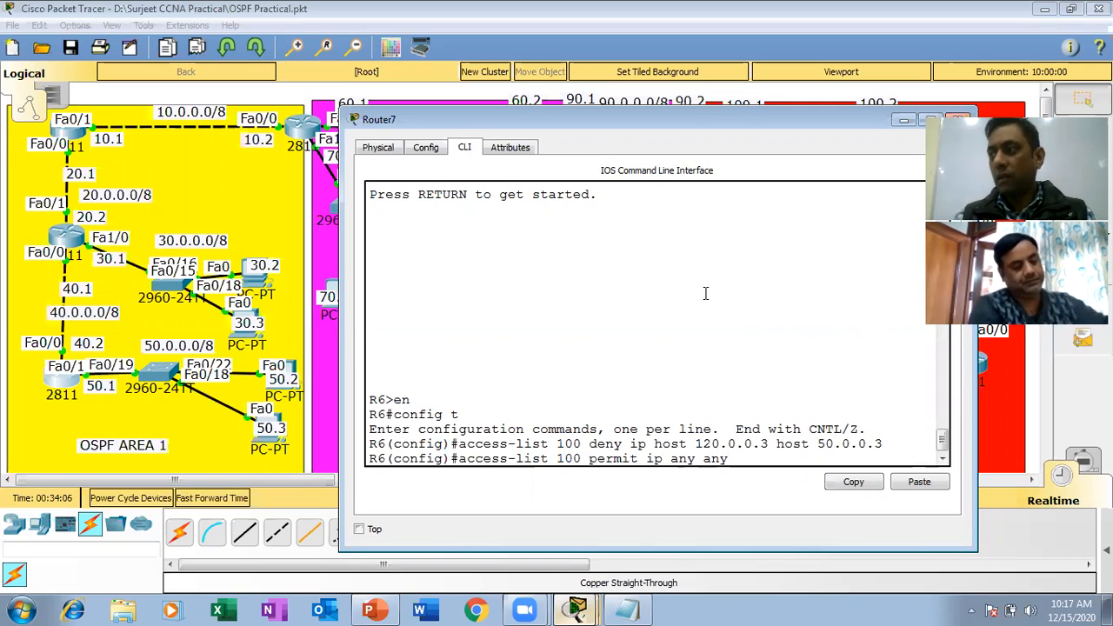
pyautogui.press('Return')
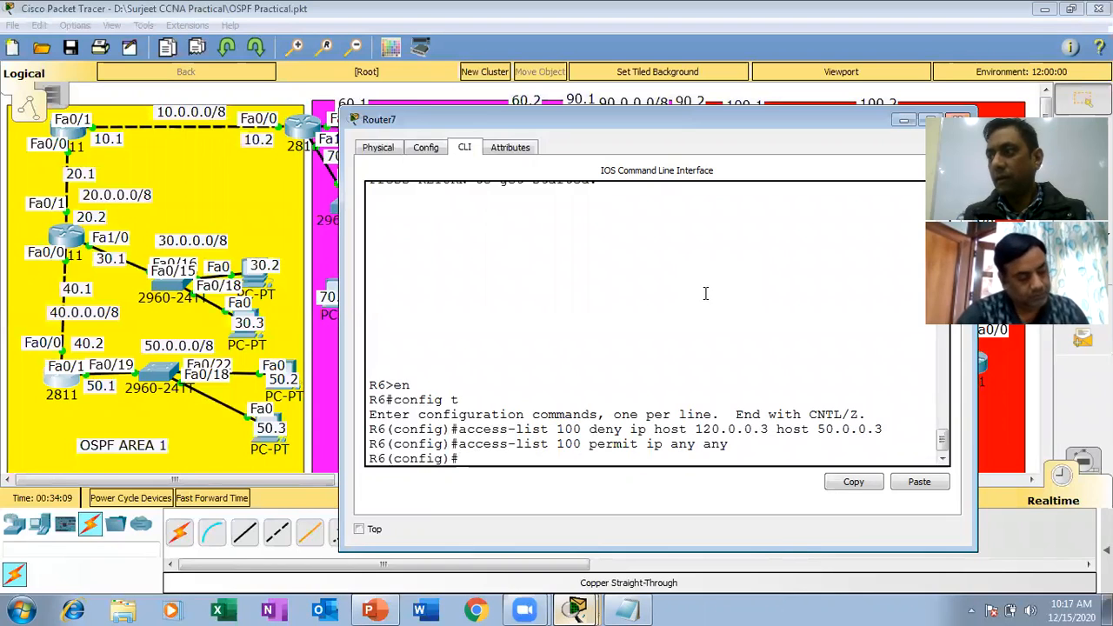
pyautogui.moveTo(730, 445); pyautogui.dragTo(357, 439)
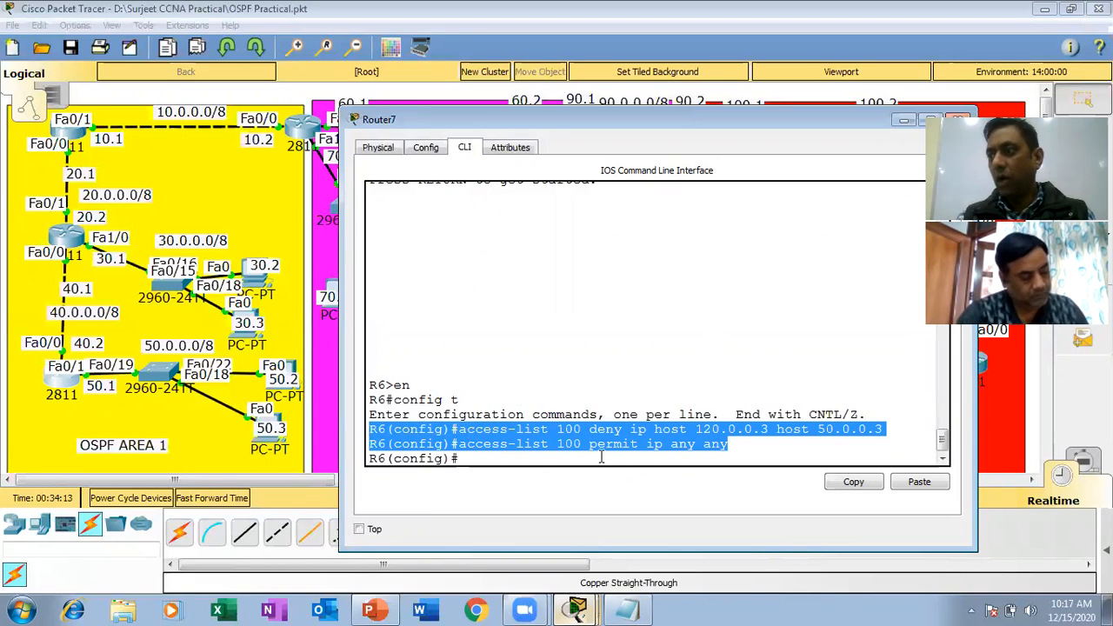
pyautogui.click(540, 458)
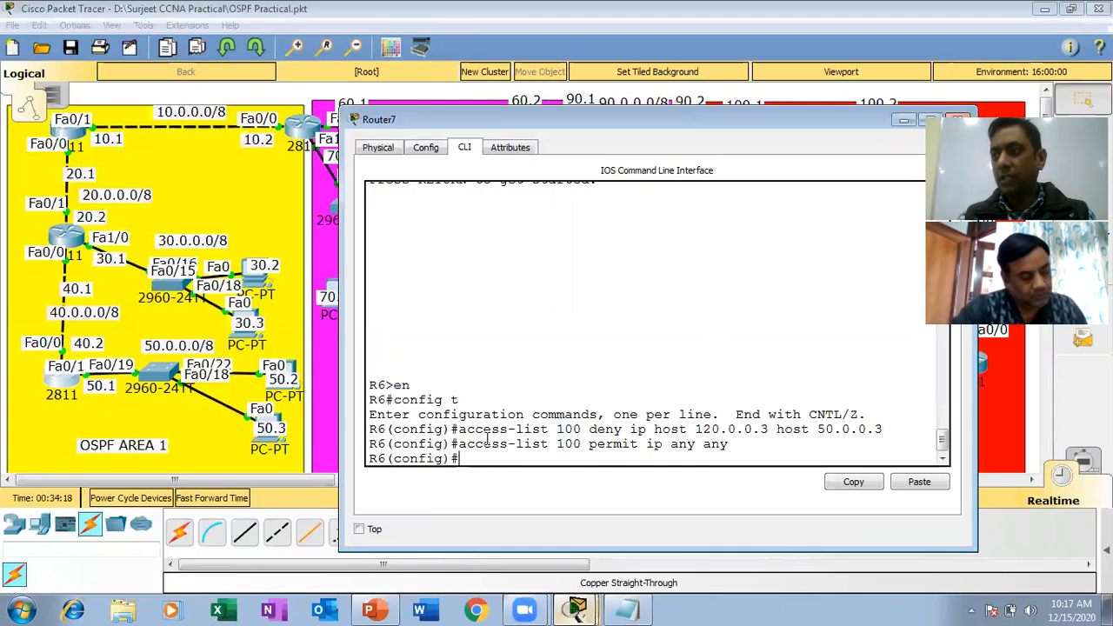
# Apply access list 100 inbound on interface fa0/0 with ip access-group, checking the list number before submitting.
pyautogui.write('int fa')
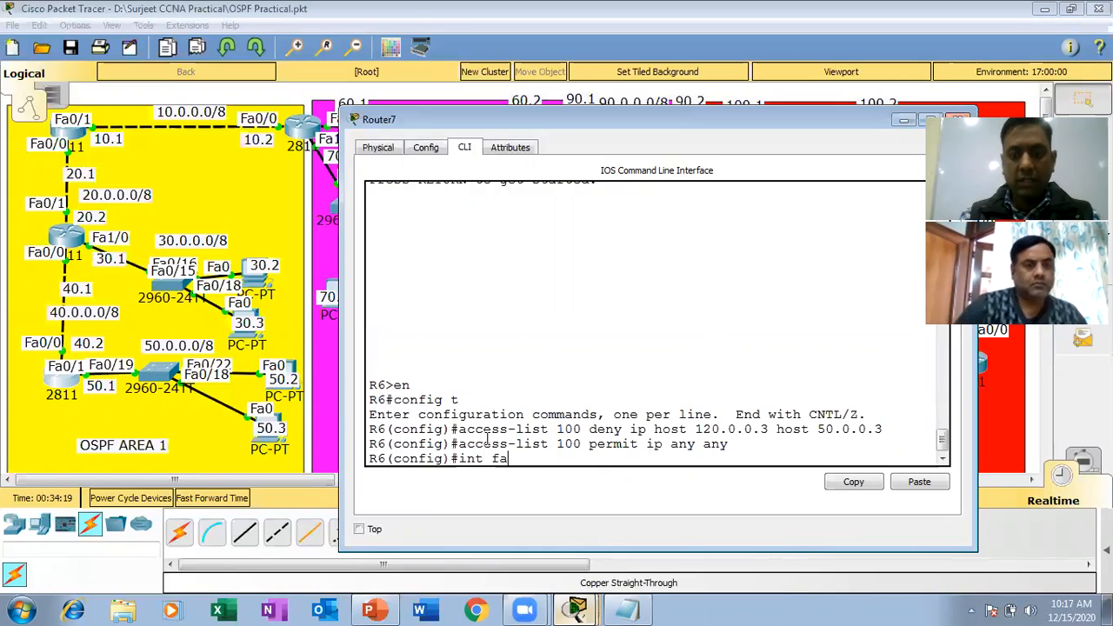
pyautogui.write('0/0')
pyautogui.press('Return')
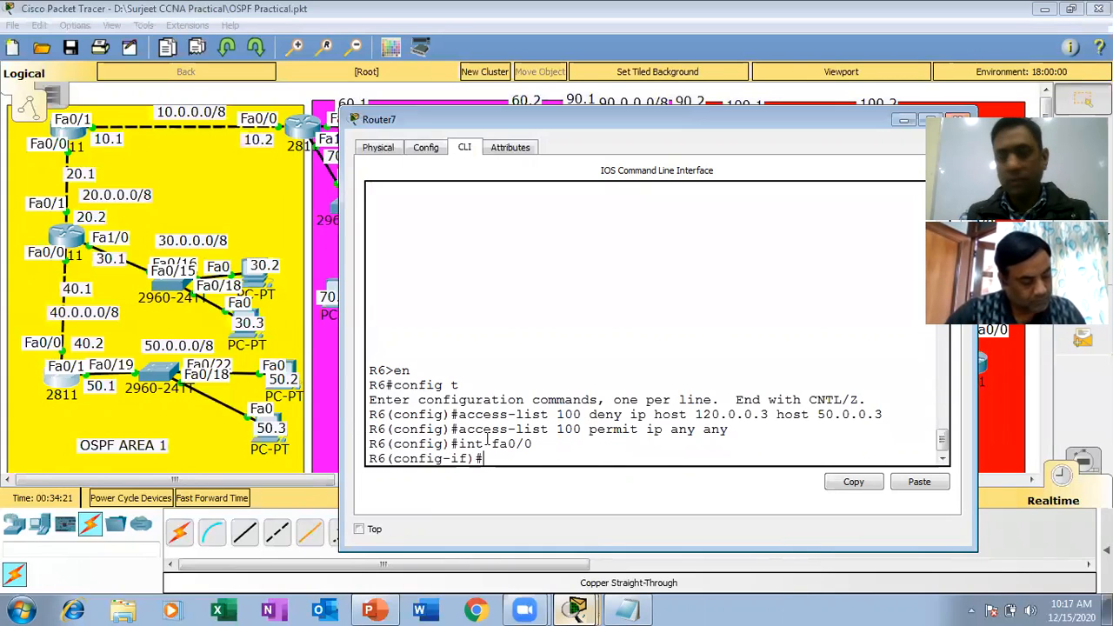
pyautogui.write('ip acc')
pyautogui.press('Tab')
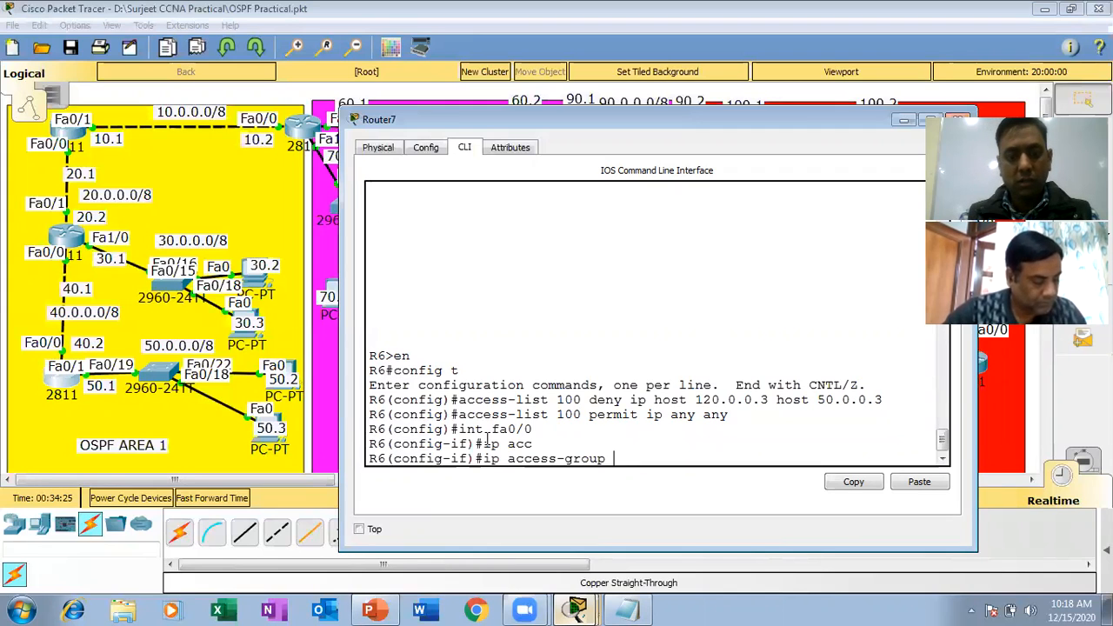
pyautogui.write('100')
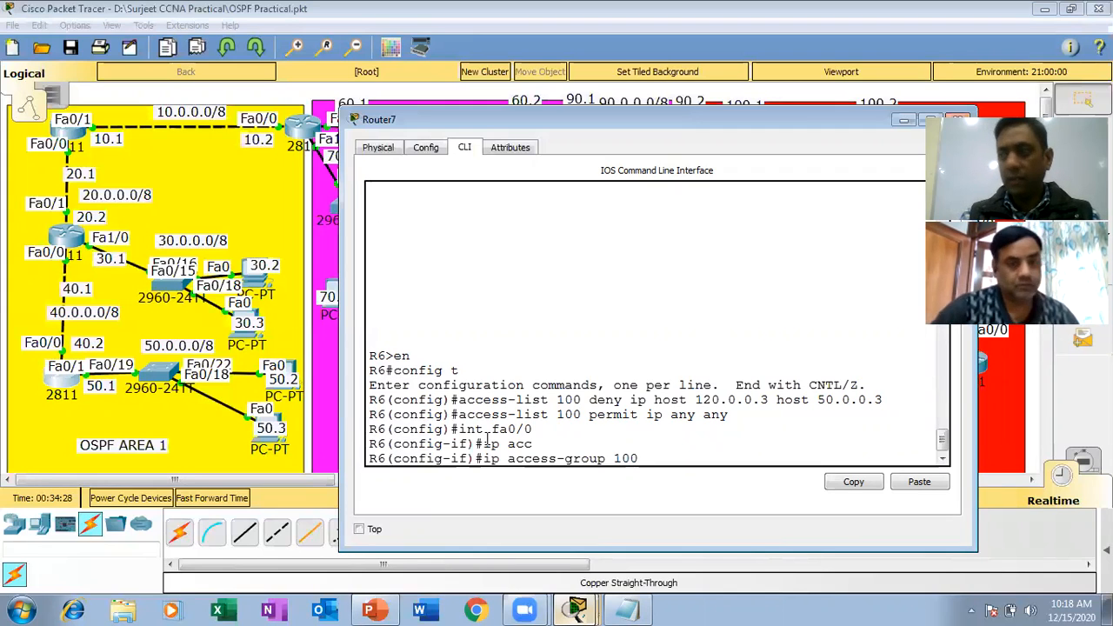
pyautogui.write(' in')
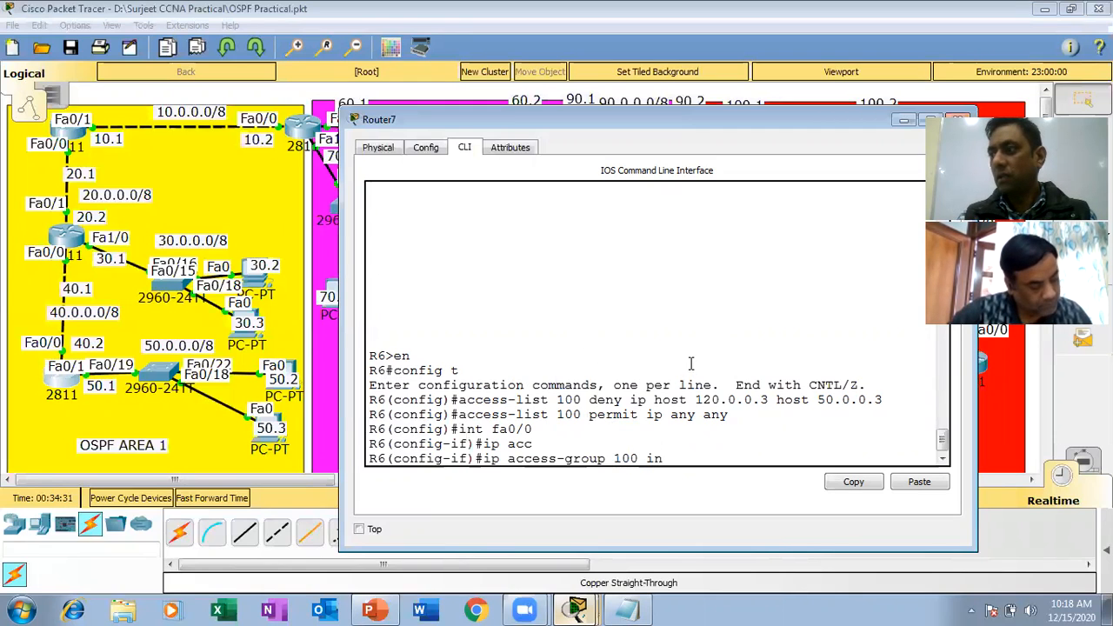
pyautogui.moveTo(584, 414); pyautogui.dragTo(548, 415)
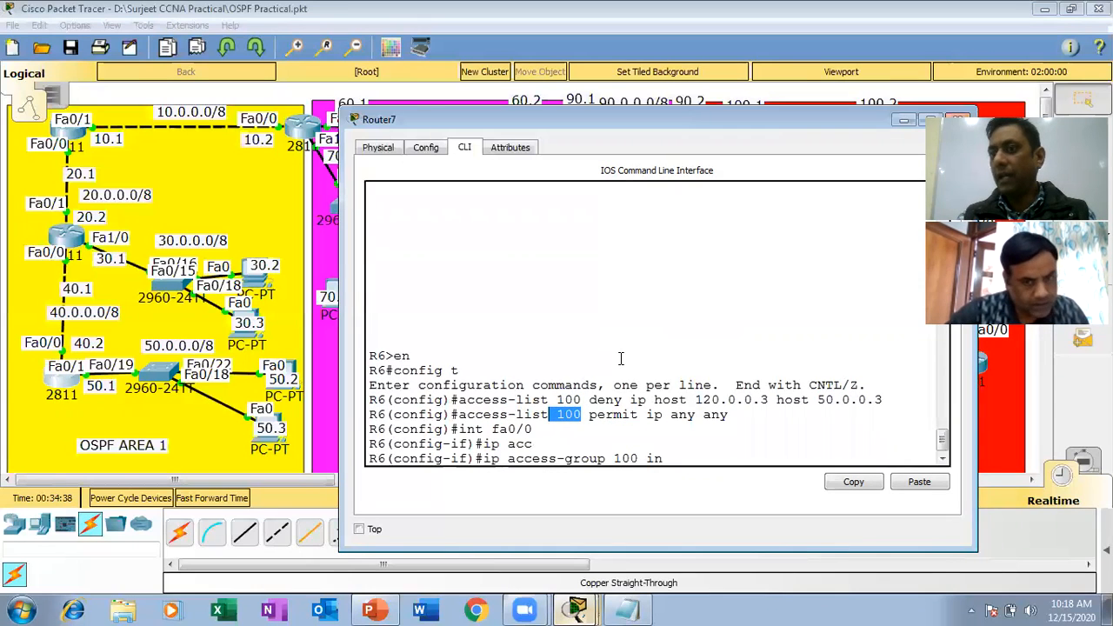
pyautogui.click(720, 452)
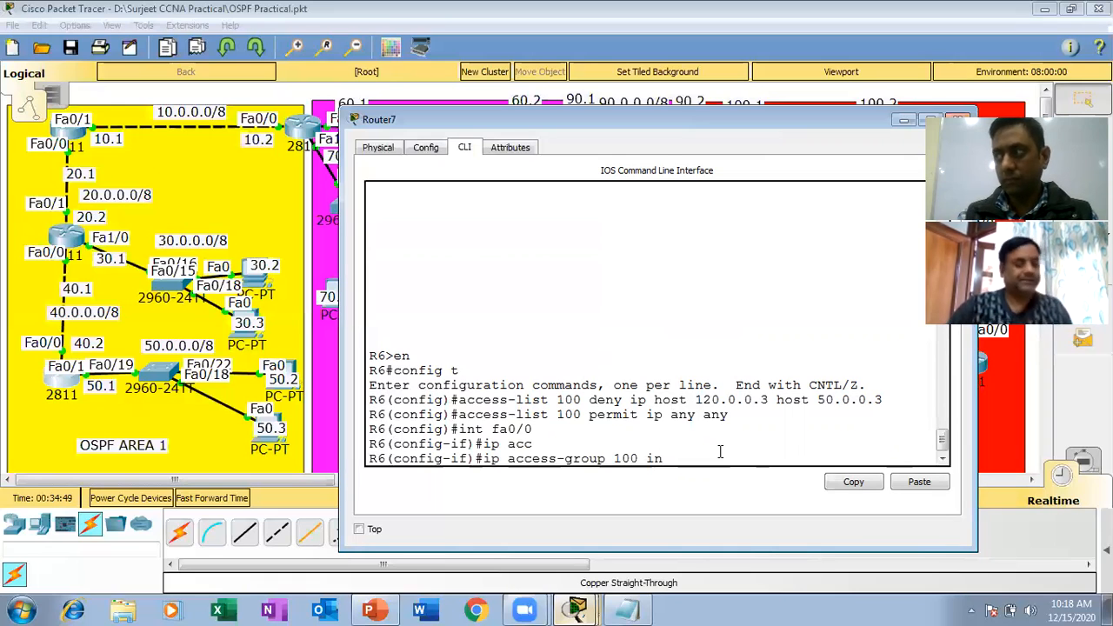
pyautogui.press('Return')
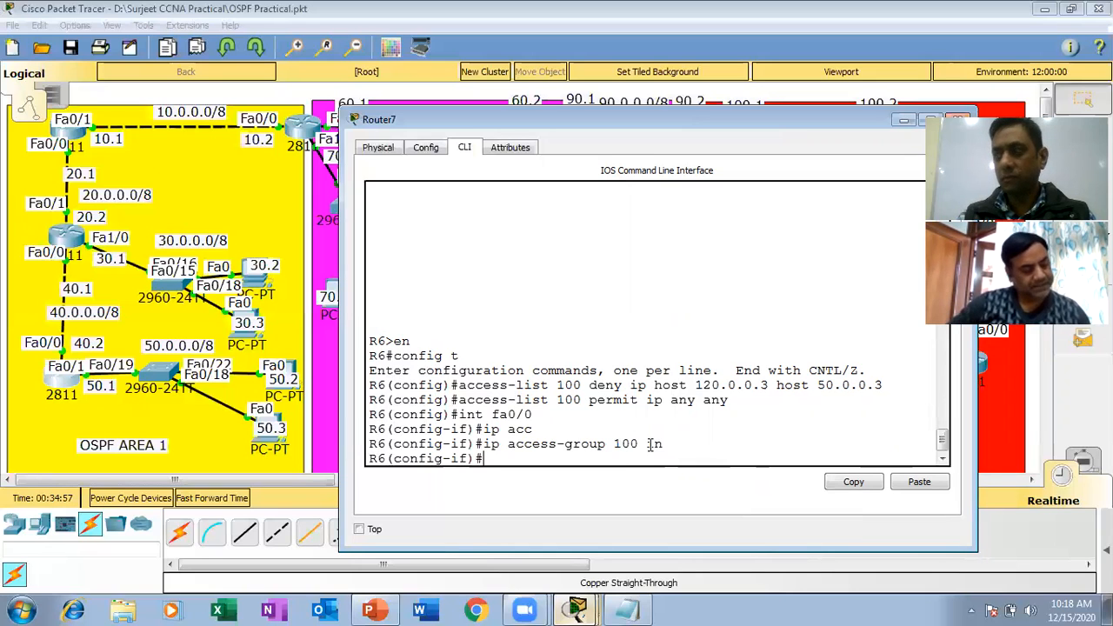
# Leave configuration mode on R6, save its configuration with wr, and close the router window.
pyautogui.hotkey('ctrl', 'z')
pyautogui.press('Return')
pyautogui.press('Return')
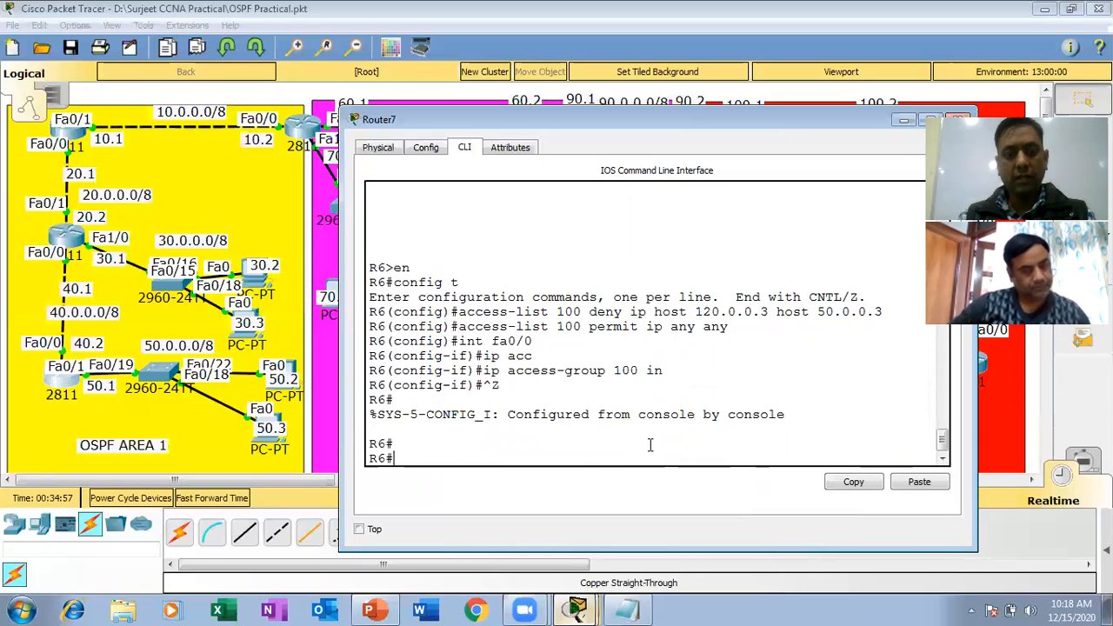
pyautogui.write('wr')
pyautogui.press('Return')
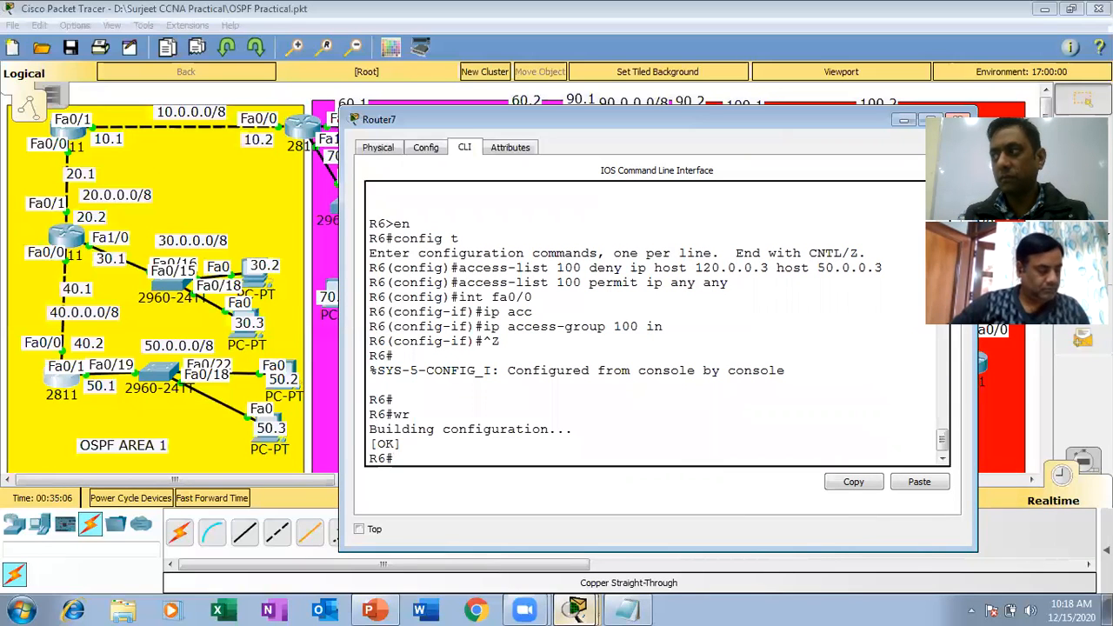
pyautogui.click(957, 120)
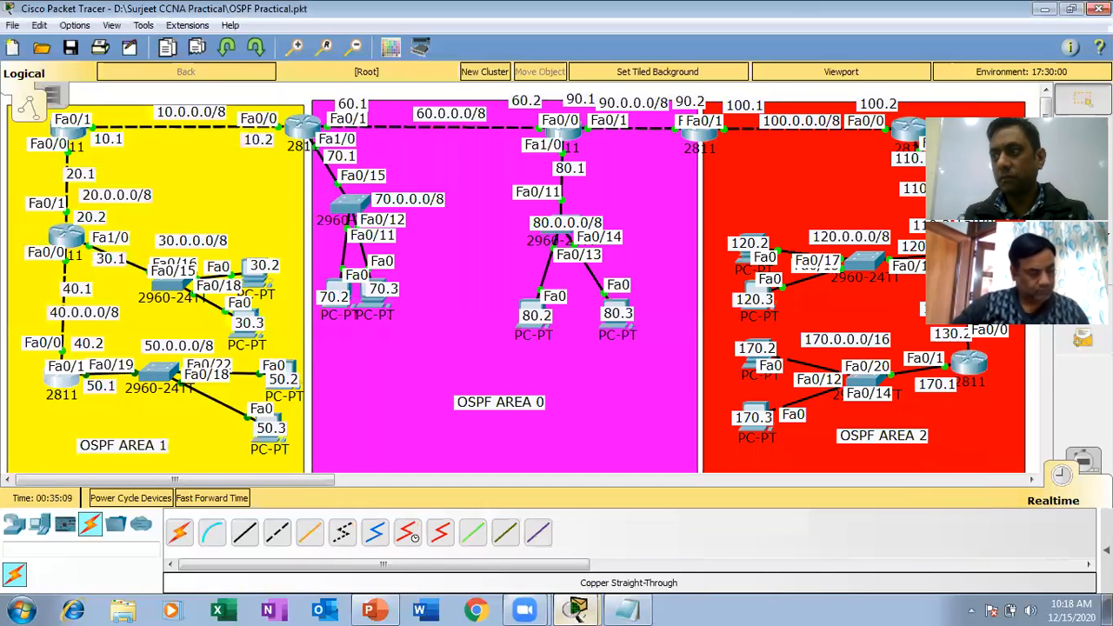
pyautogui.click(451, 343)
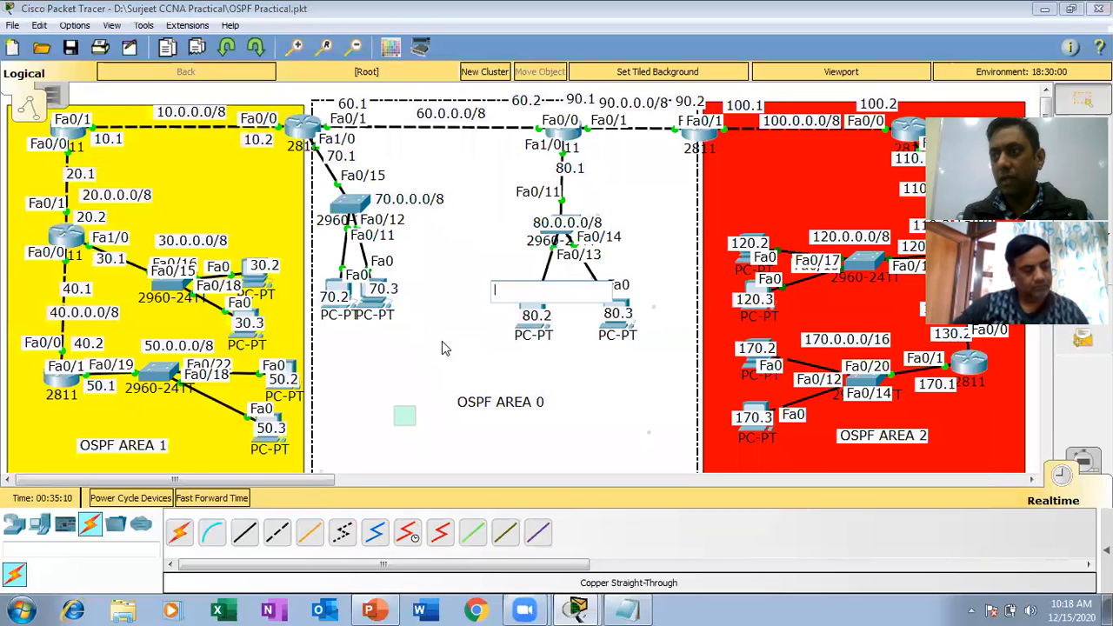
pyautogui.click(700, 440)
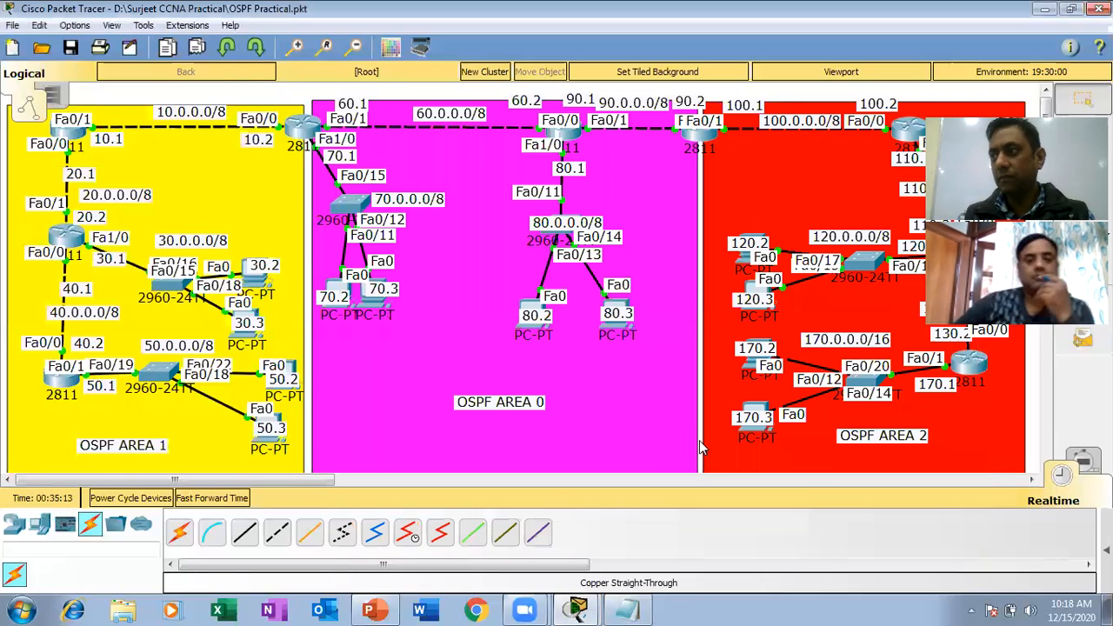
# Open the command prompt of PC 120.3 in OSPF Area 2 and ping 50.0.0.3 to test the deny entry.
pyautogui.click(754, 285)
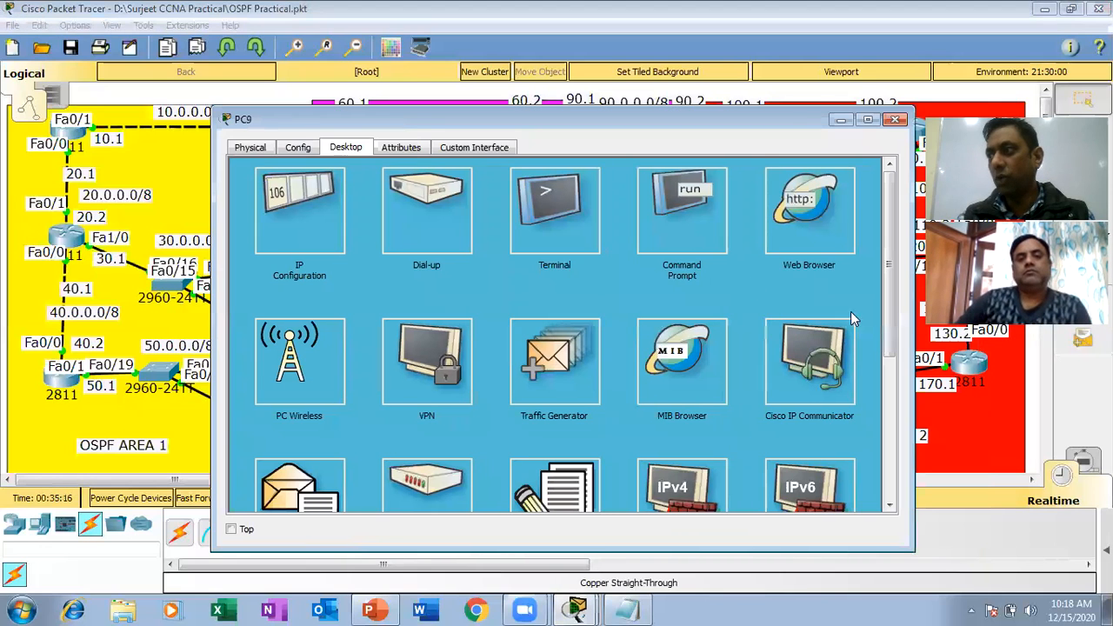
pyautogui.click(660, 220)
pyautogui.press('Return')
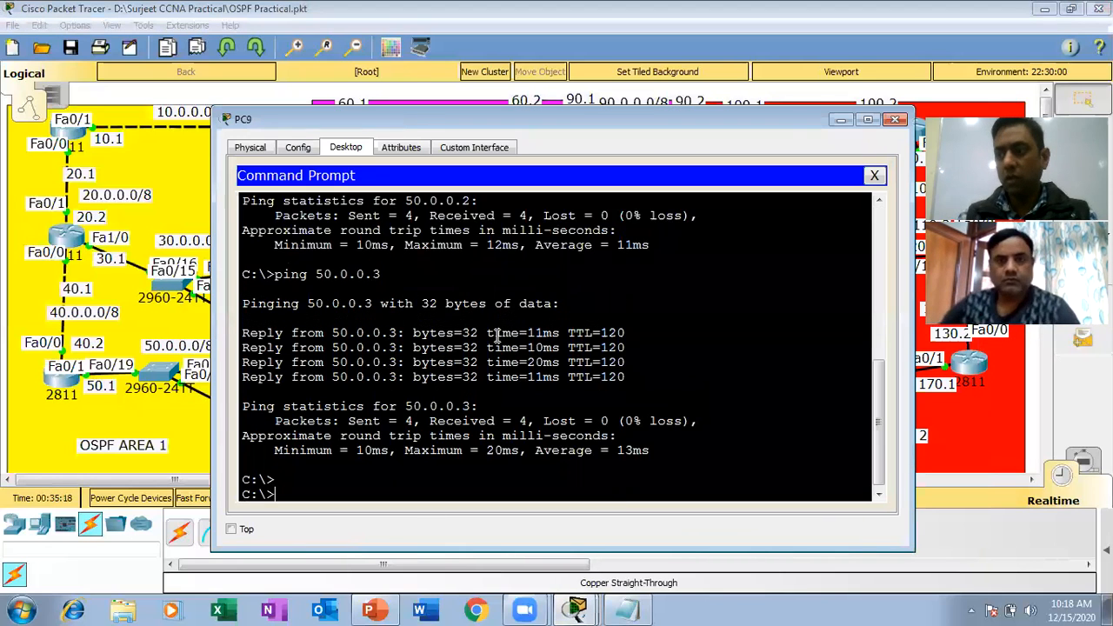
pyautogui.press('Return')
pyautogui.press('Return')
pyautogui.write('ping 50.0.')
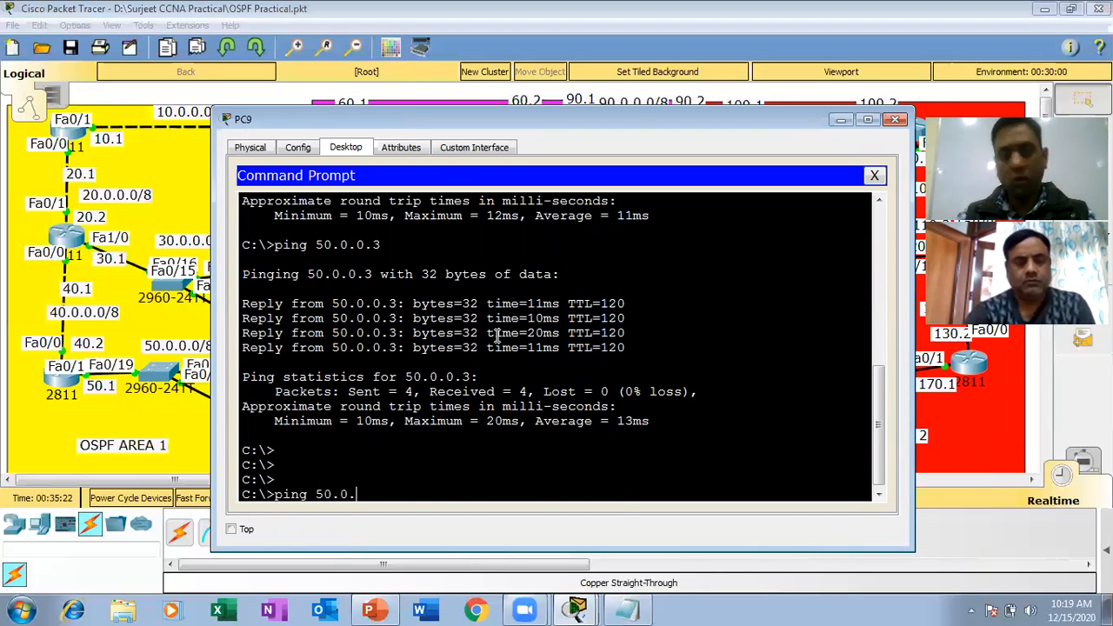
pyautogui.write('0.3')
pyautogui.press('Return')
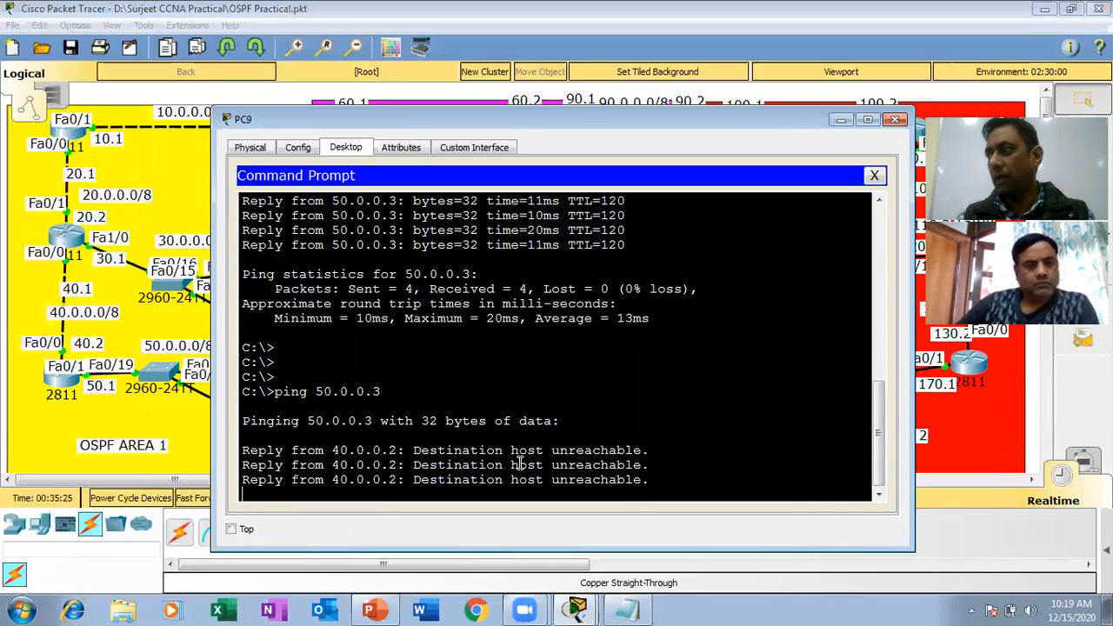
# Ping 50.0.0.2 from PC 120.3 to test the permitted traffic, and close the PC window.
pyautogui.press('Up')
pyautogui.press('BackSpace')
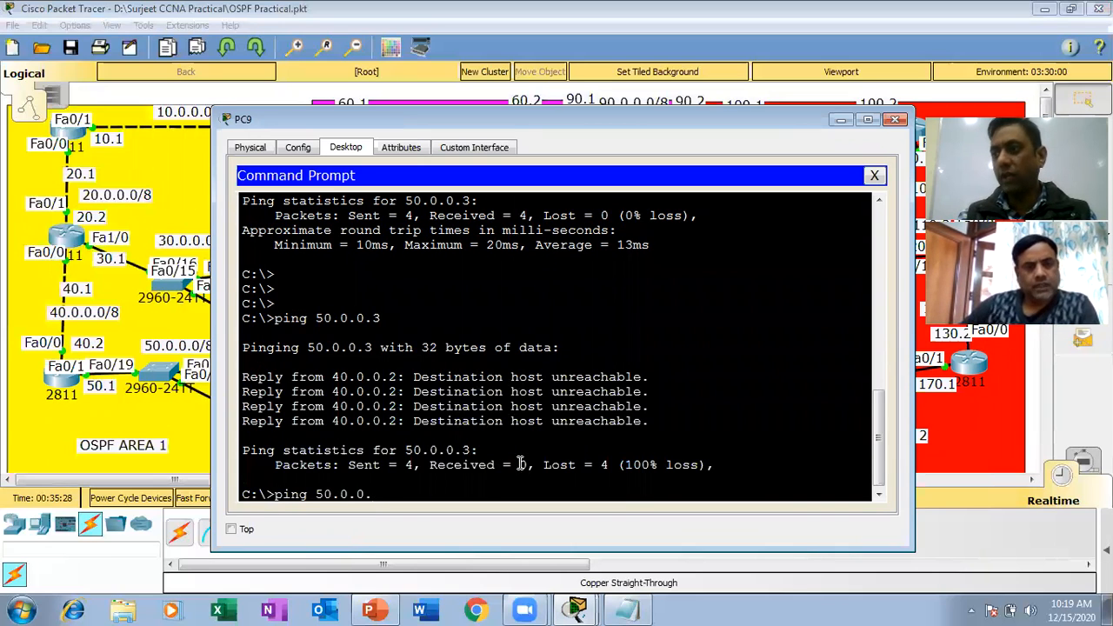
pyautogui.write('2')
pyautogui.press('Return')
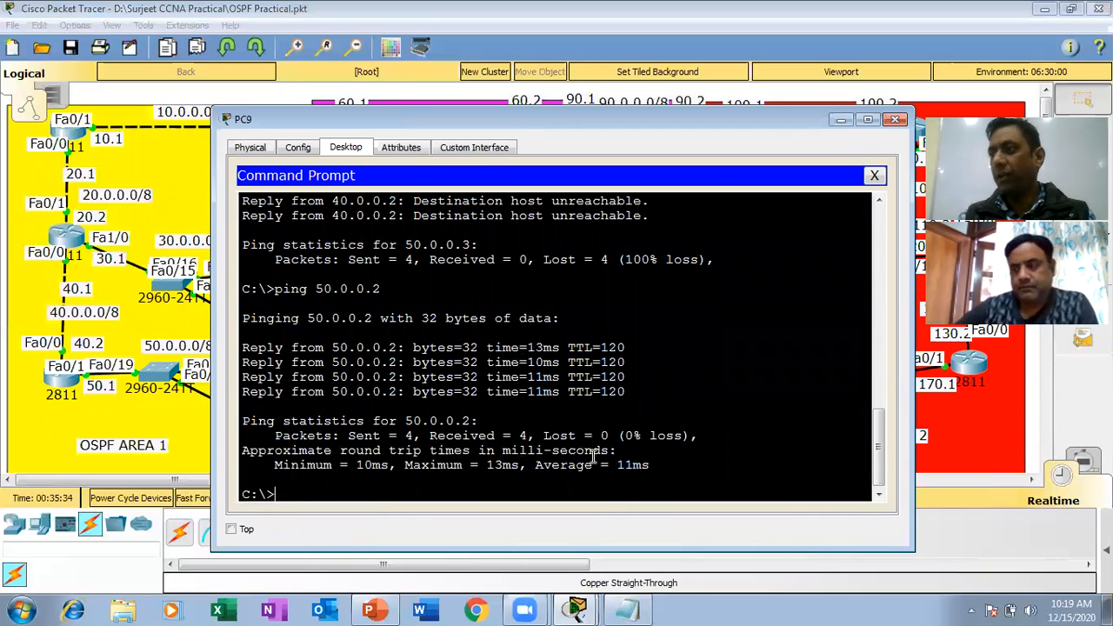
pyautogui.click(895, 121)
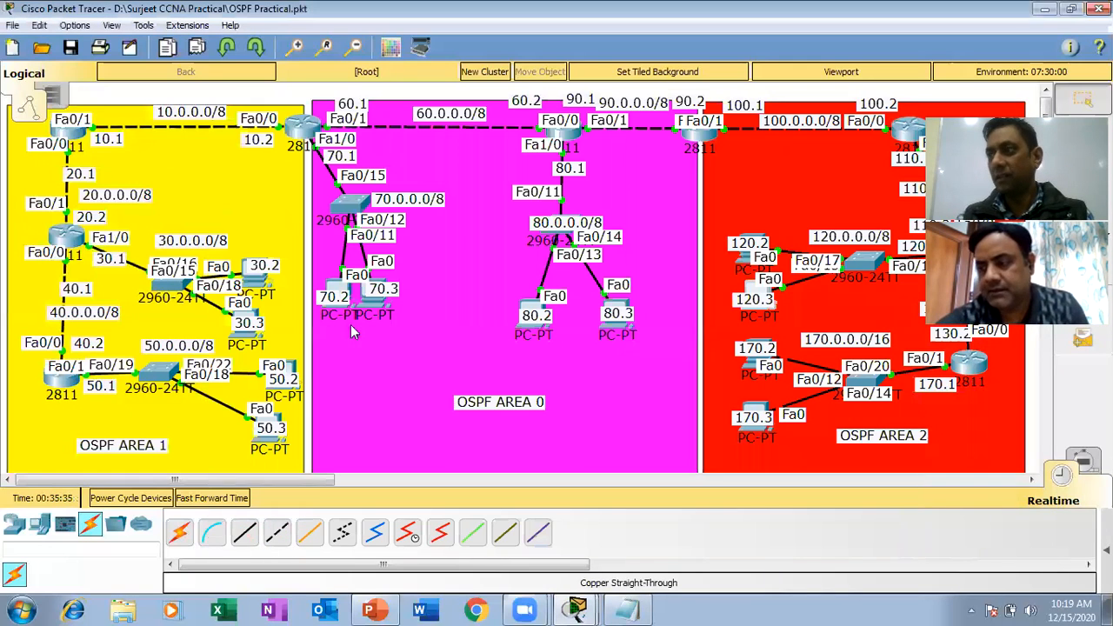
# Open the command prompt of PC 50.3 in OSPF Area 1 and ping 120.0.0.3.
pyautogui.click(264, 434)
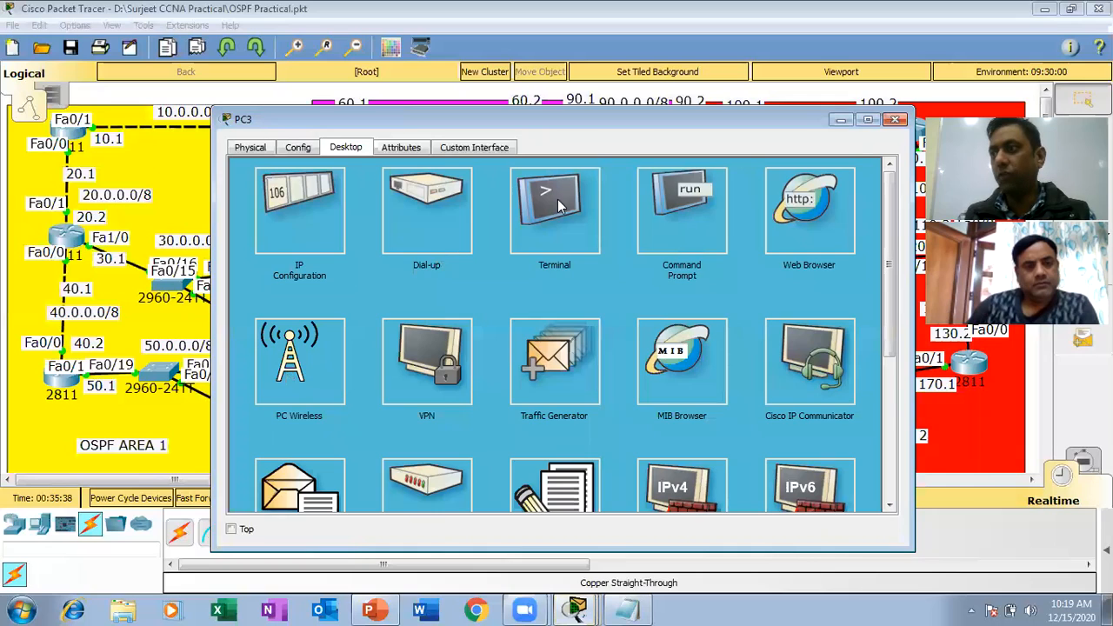
pyautogui.click(671, 201)
pyautogui.write('pin')
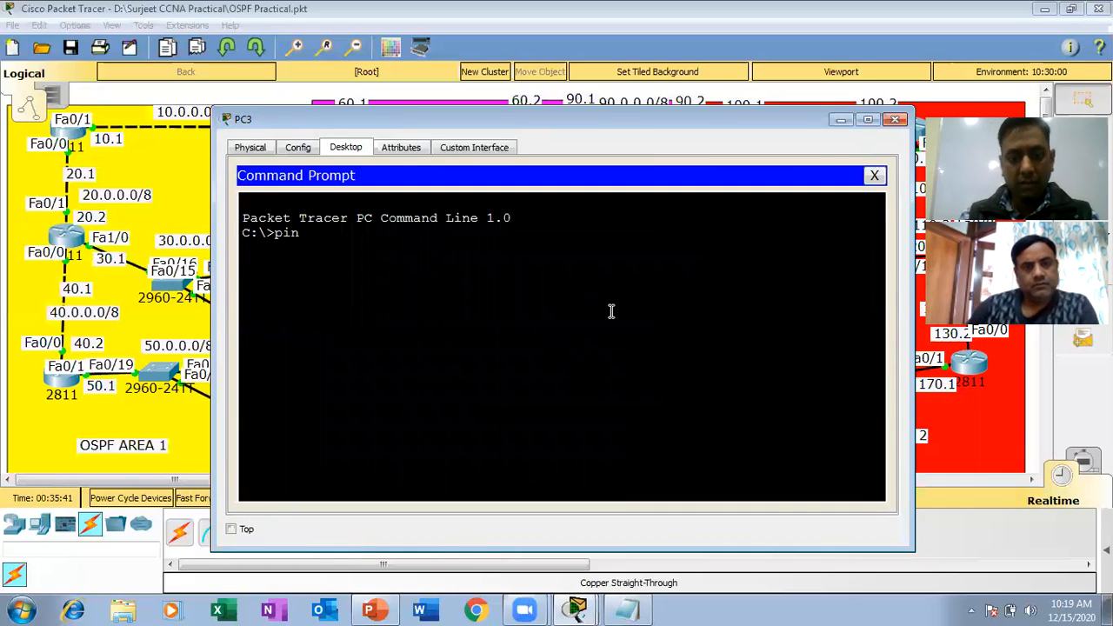
pyautogui.write('g 120.')
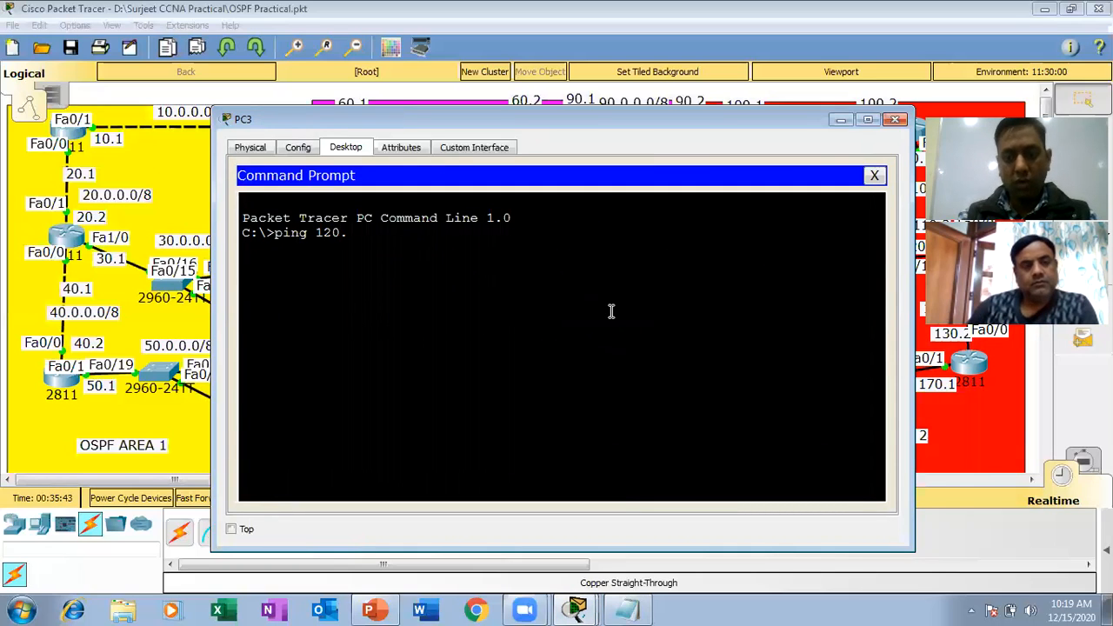
pyautogui.write('0.0.3')
pyautogui.press('Return')
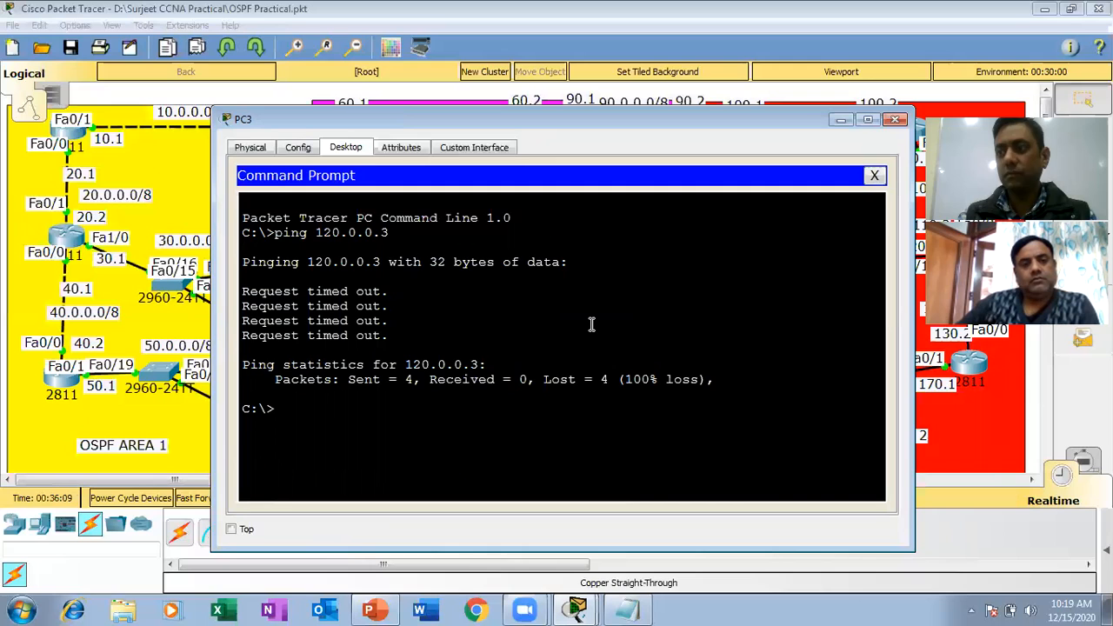
# Ping 120.0.0.2 from PC 50.3 and close the PC window.
pyautogui.press('Return')
pyautogui.press('Up')
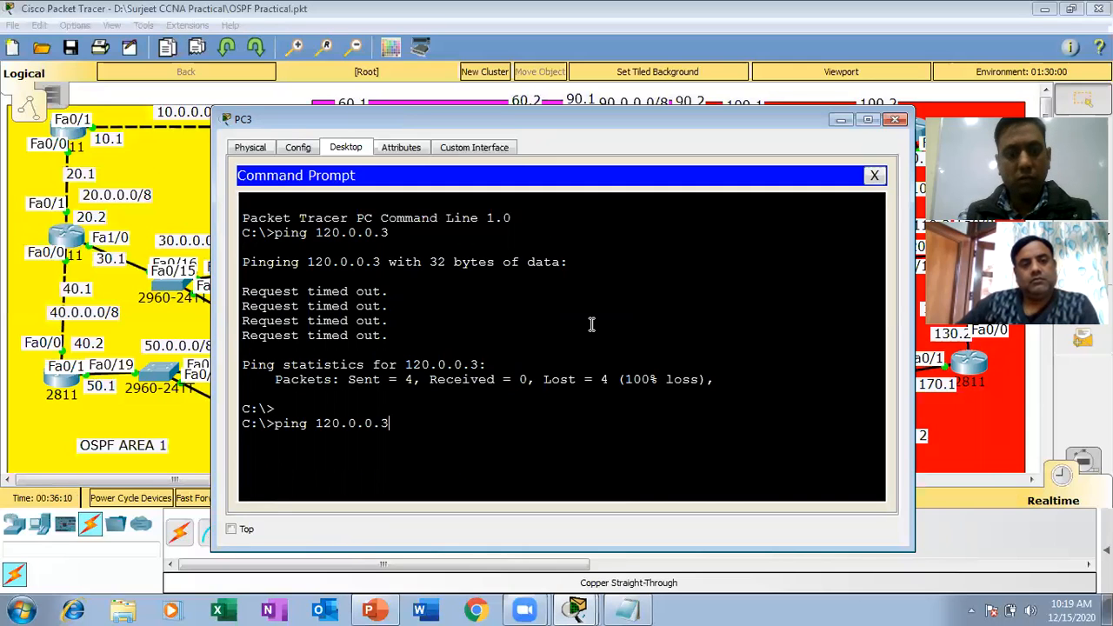
pyautogui.press('Return')
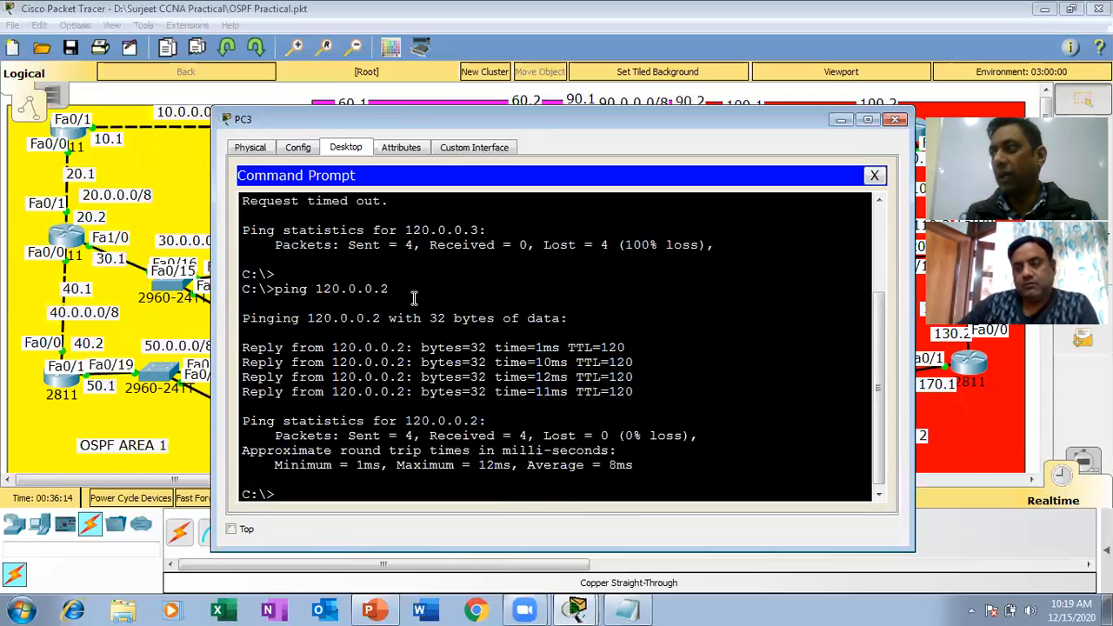
pyautogui.click(895, 119)
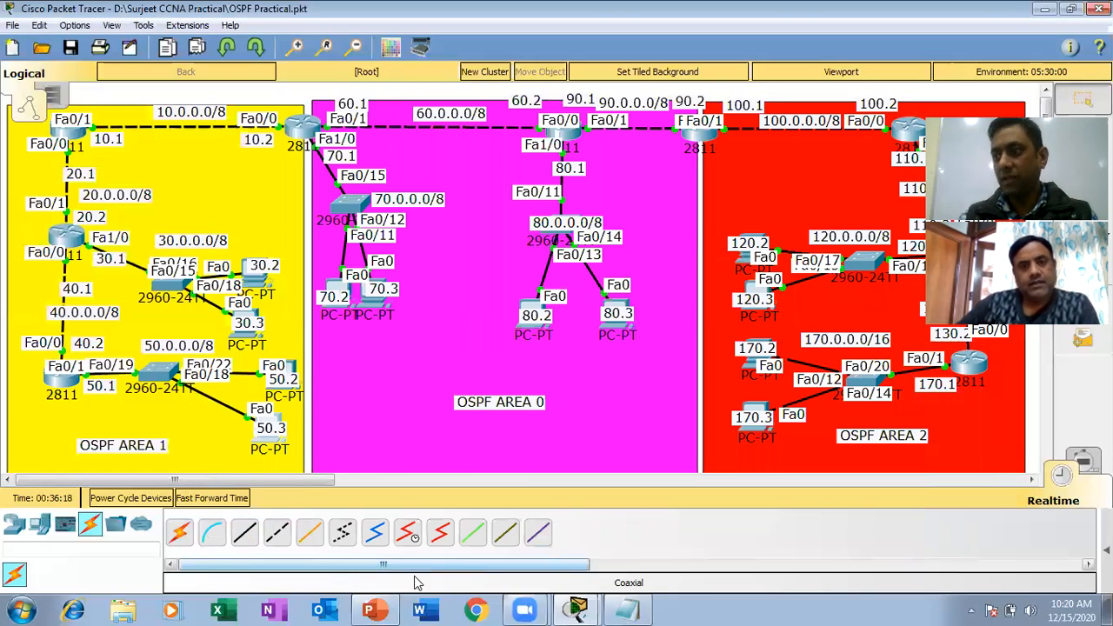
# Switch to the ccna presentation in PowerPoint and highlight the protocol base filtering line on the Extended ACL features slide.
pyautogui.moveTo(374, 609)
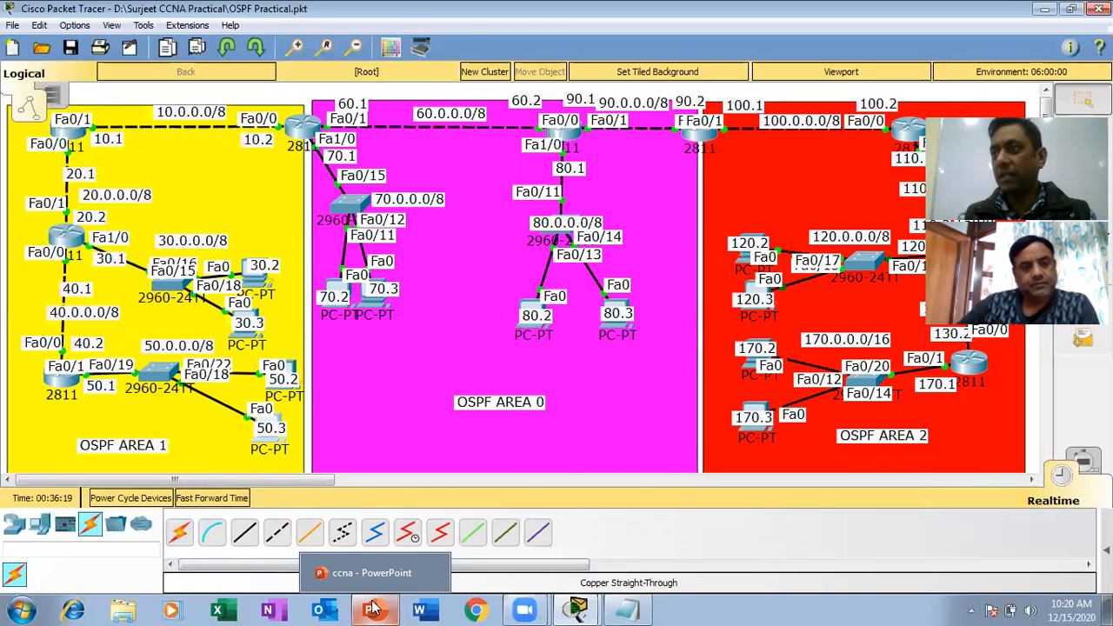
pyautogui.click(374, 608)
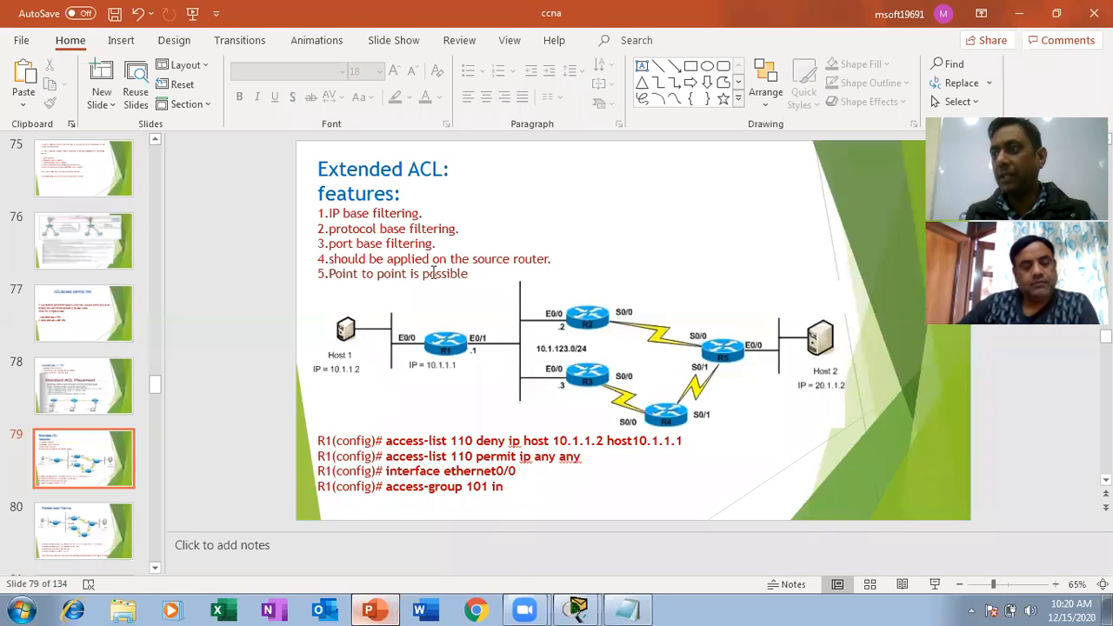
pyautogui.click(401, 224)
pyautogui.tripleClick(401, 226)
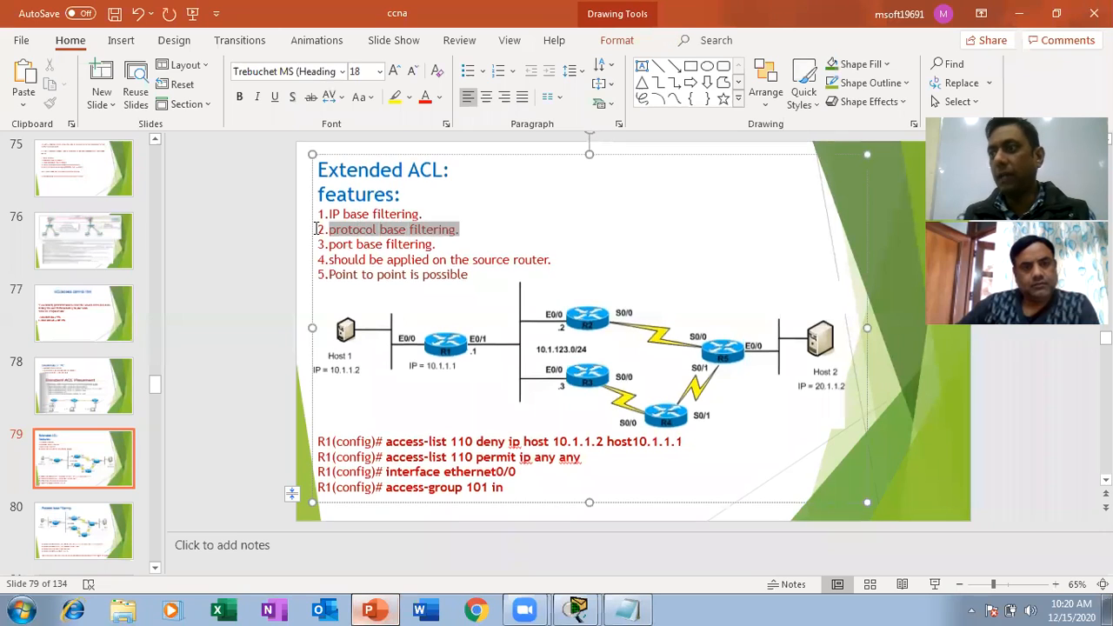
pyautogui.click(306, 243)
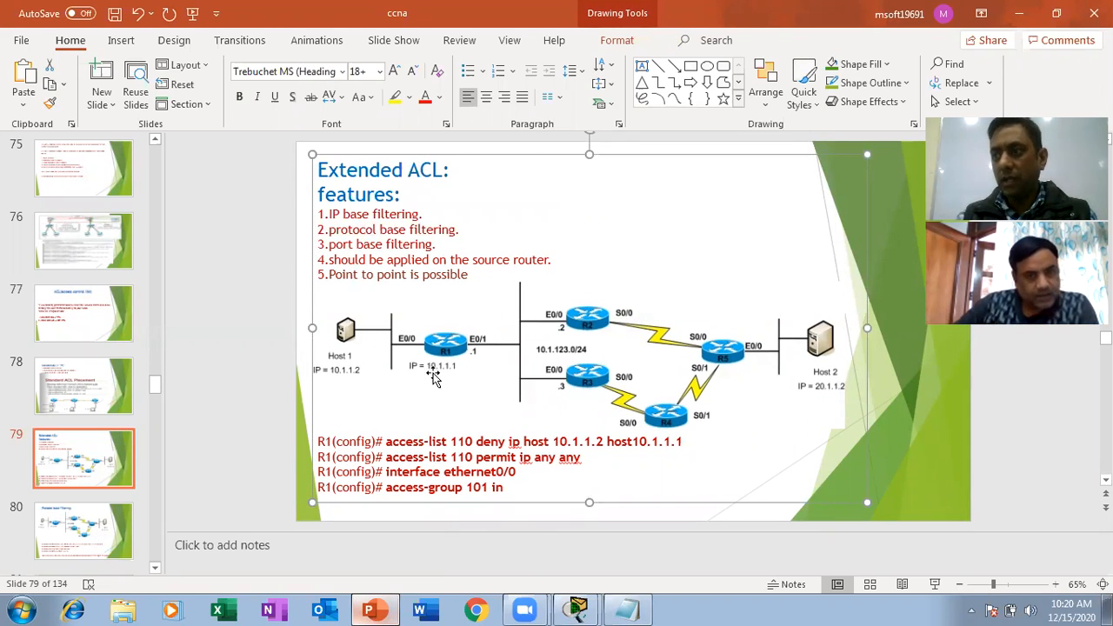
# Switch to Cisco Packet Tracer, open the command line of router R6 in OSPF Area 1, and widen its window.
pyautogui.moveTo(586, 609)
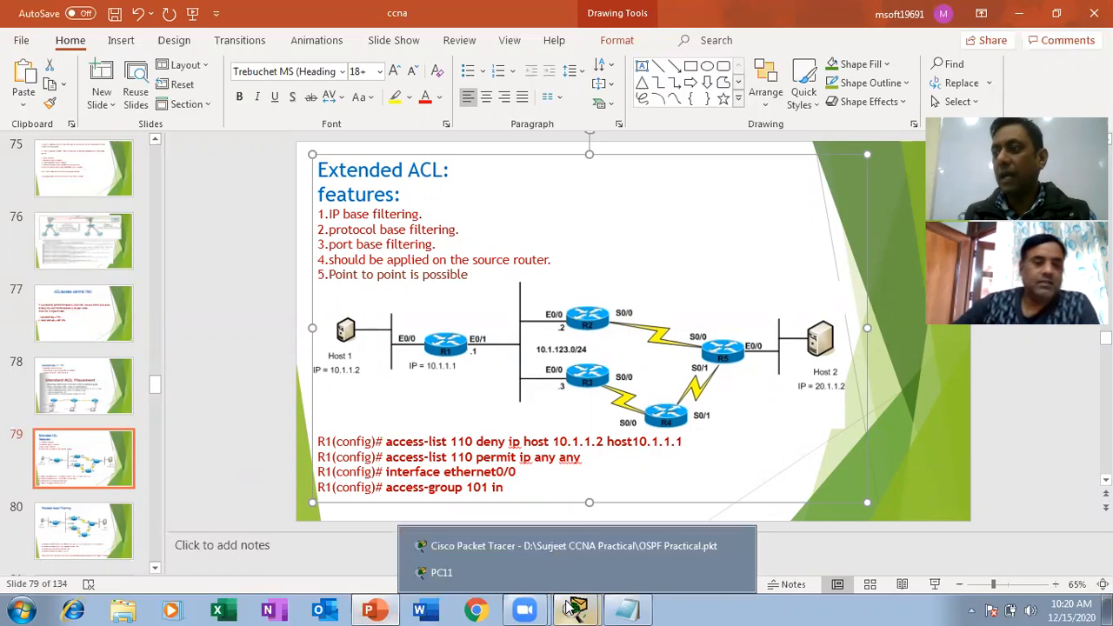
pyautogui.click(572, 548)
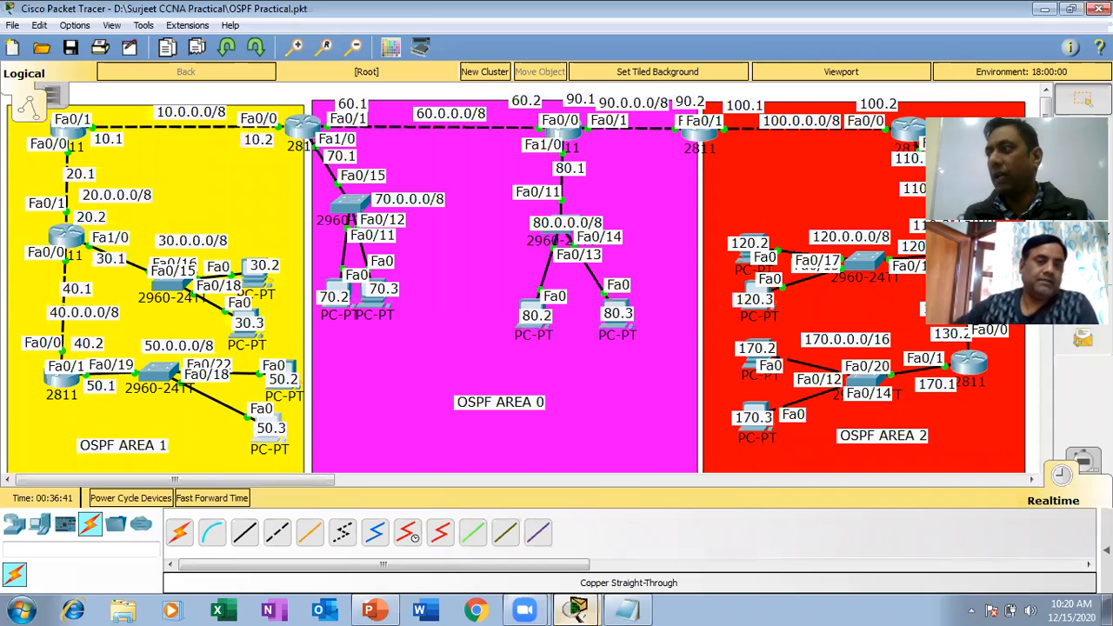
pyautogui.moveTo(953, 256)
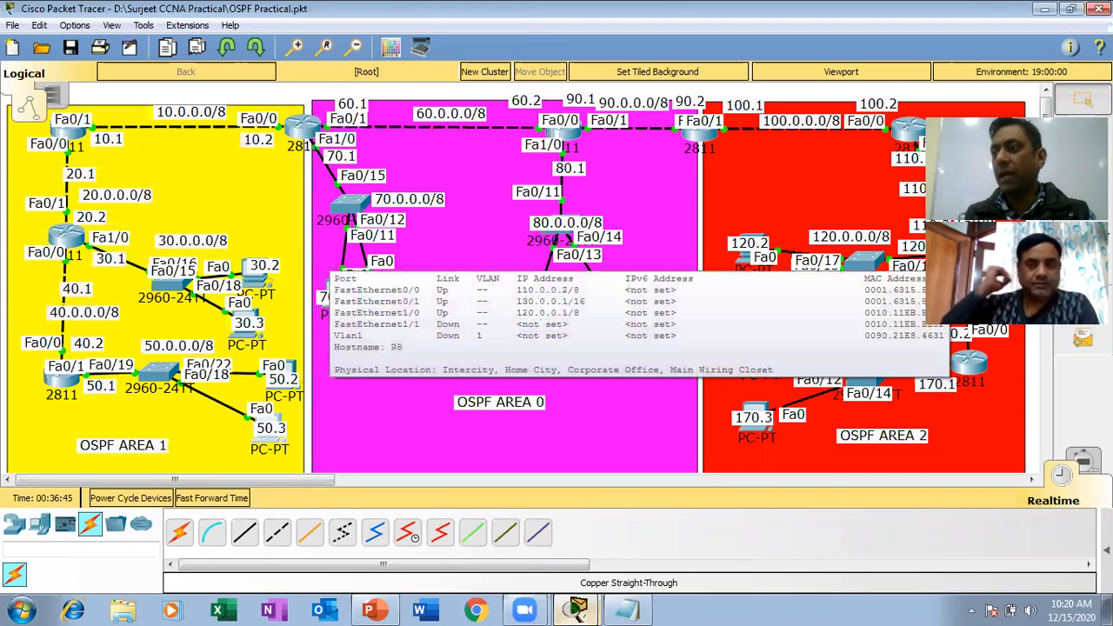
pyautogui.moveTo(585, 609)
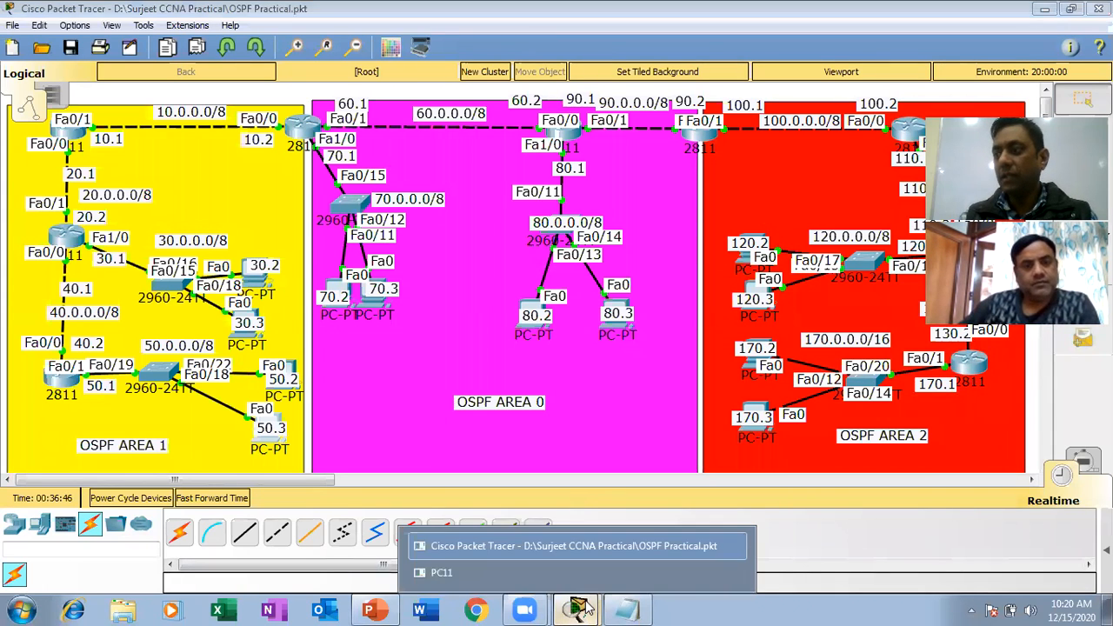
pyautogui.click(540, 548)
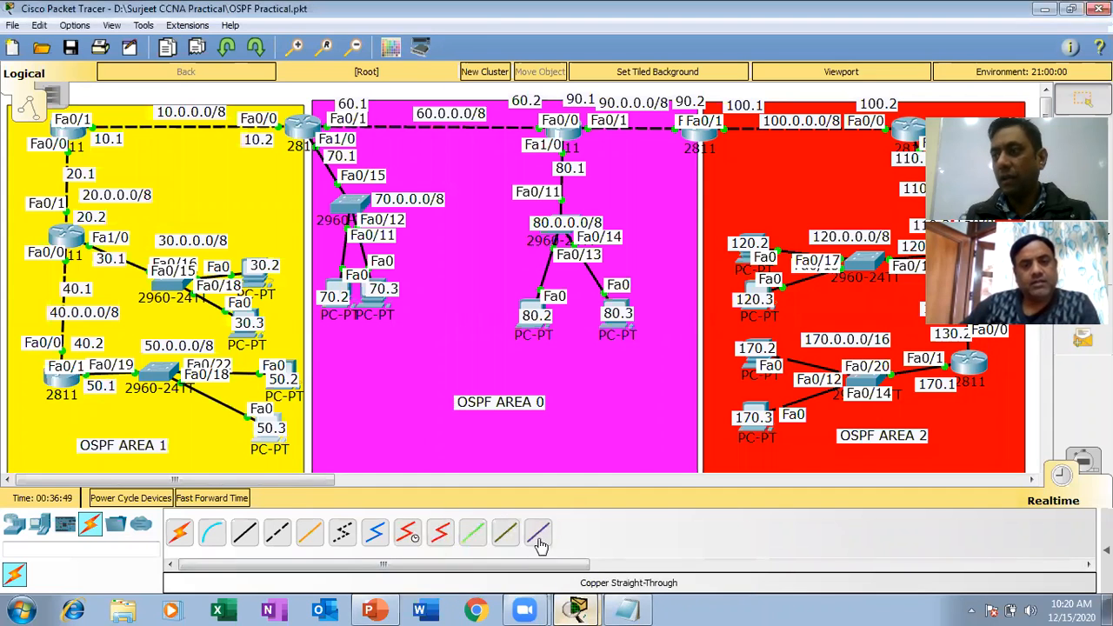
pyautogui.click(72, 381)
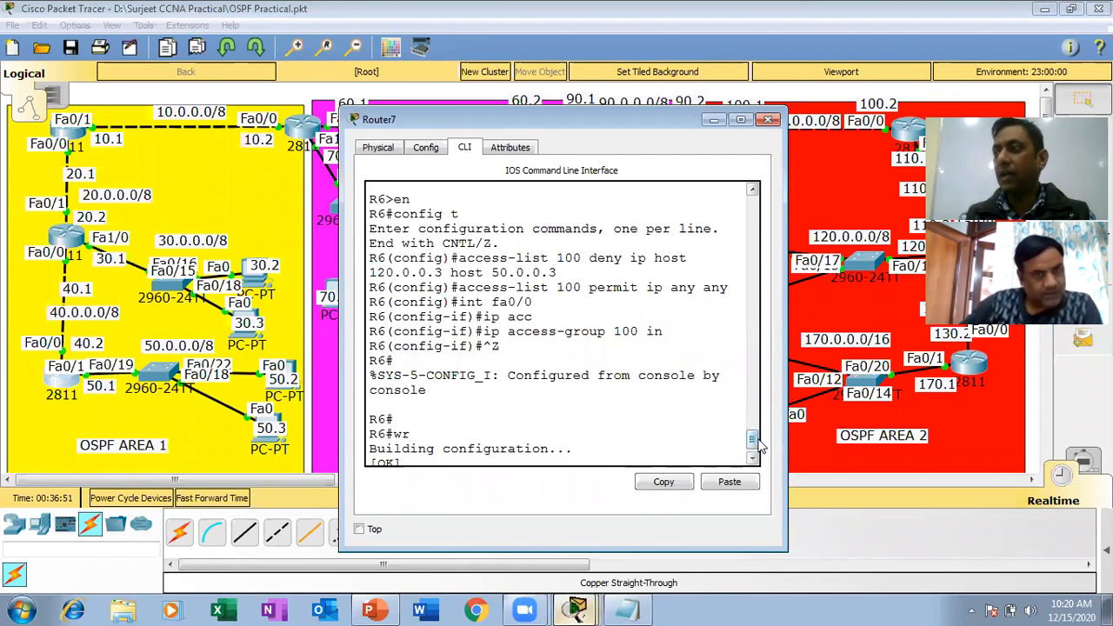
pyautogui.scroll(-1, 759, 445)
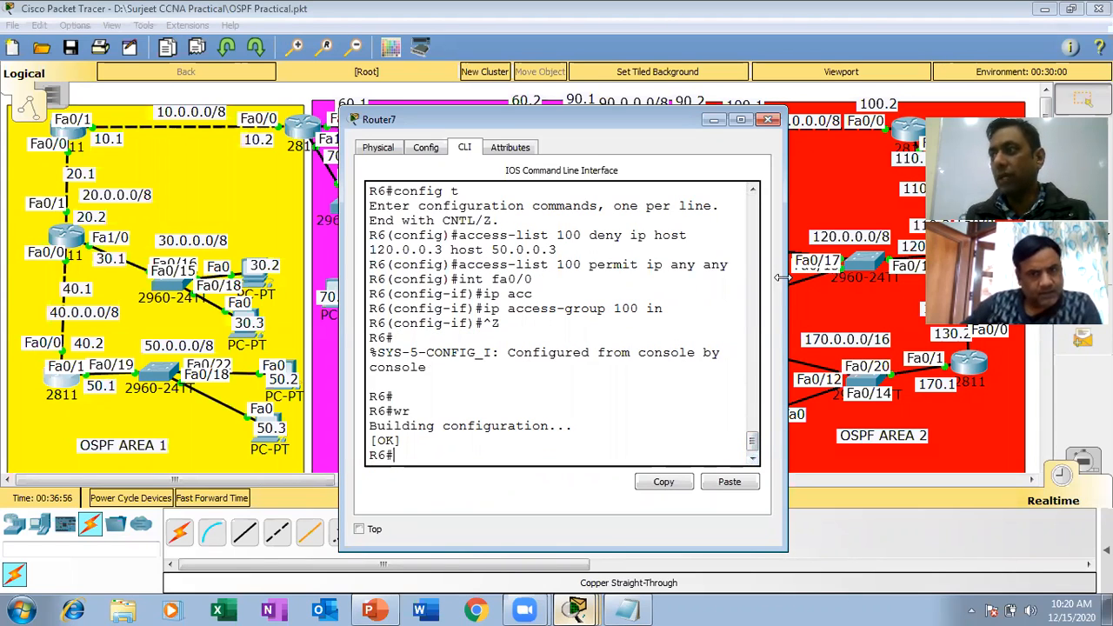
pyautogui.moveTo(781, 277); pyautogui.dragTo(974, 277)
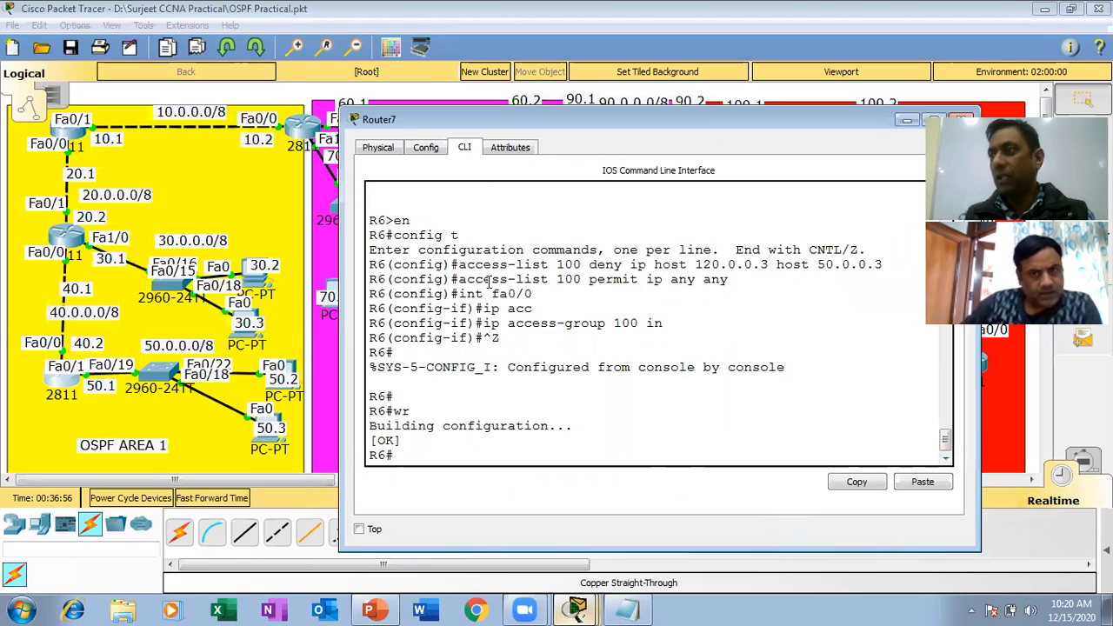
# Highlight R6's access-list 100 deny rule, then its destination host 50.0.0.3 and source host 120.0.0.3, for review.
pyautogui.moveTo(458, 264); pyautogui.dragTo(893, 261)
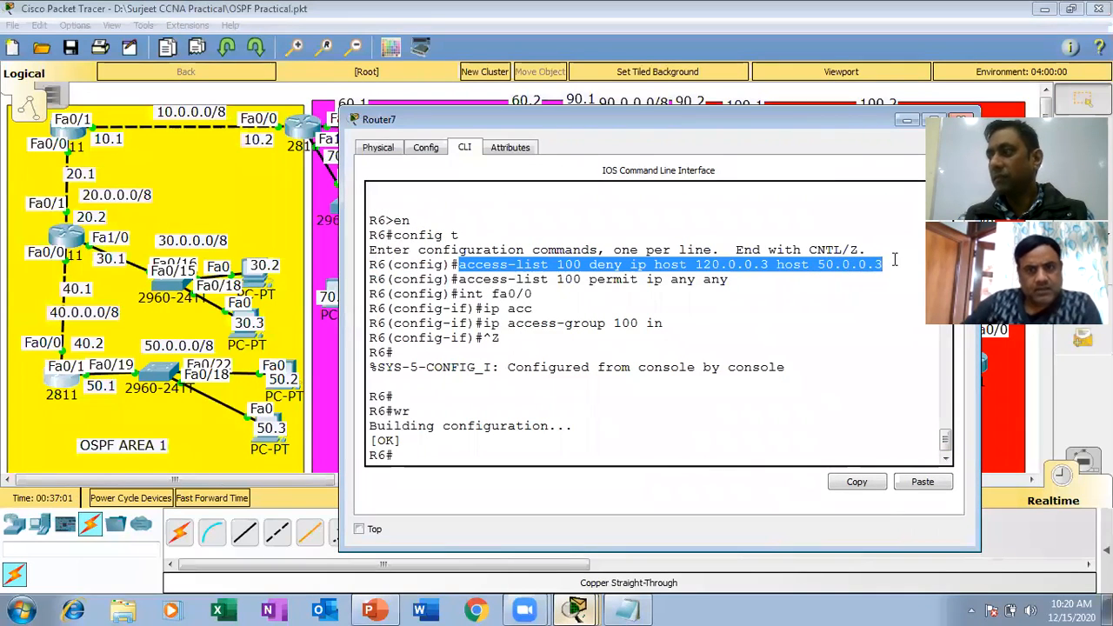
pyautogui.click(816, 294)
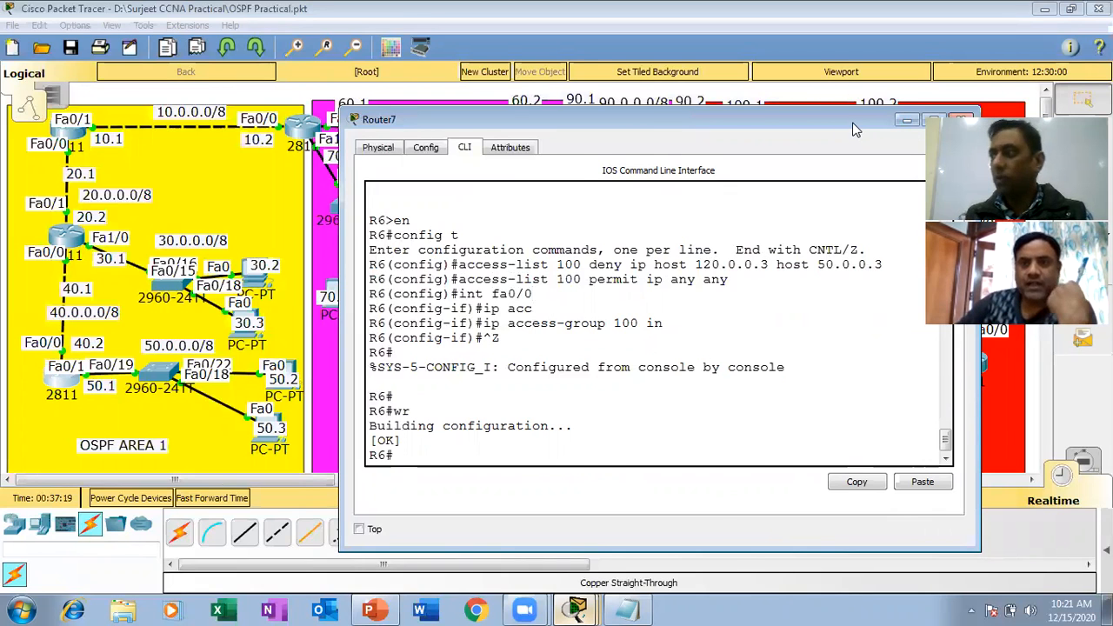
pyautogui.moveTo(854, 129); pyautogui.dragTo(597, 122)
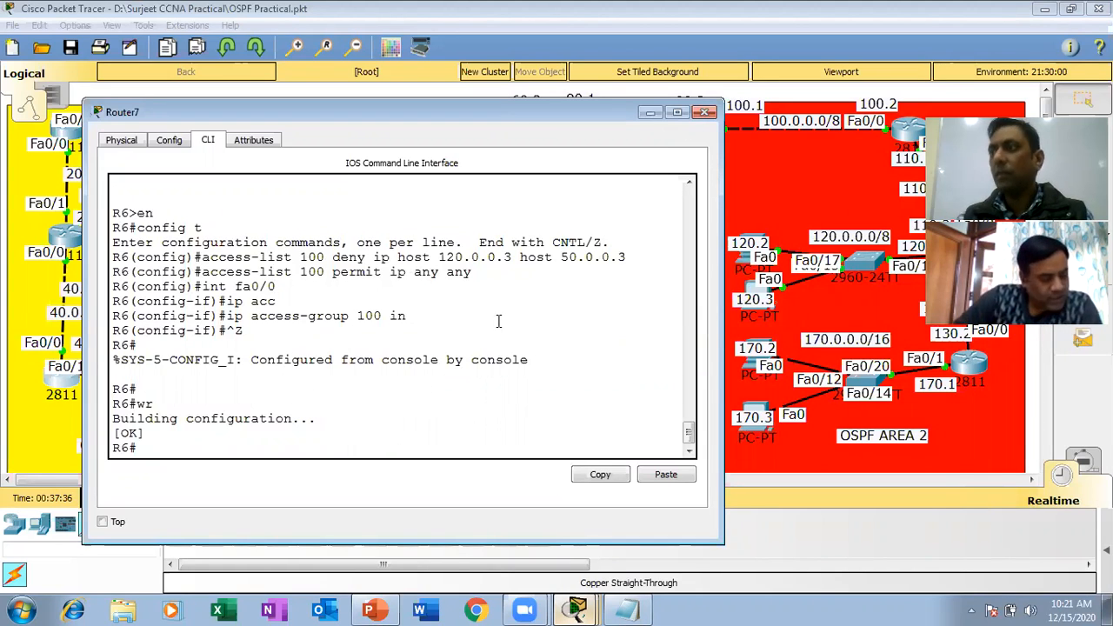
pyautogui.moveTo(638, 256); pyautogui.dragTo(514, 258)
pyautogui.moveTo(512, 258); pyautogui.dragTo(398, 258)
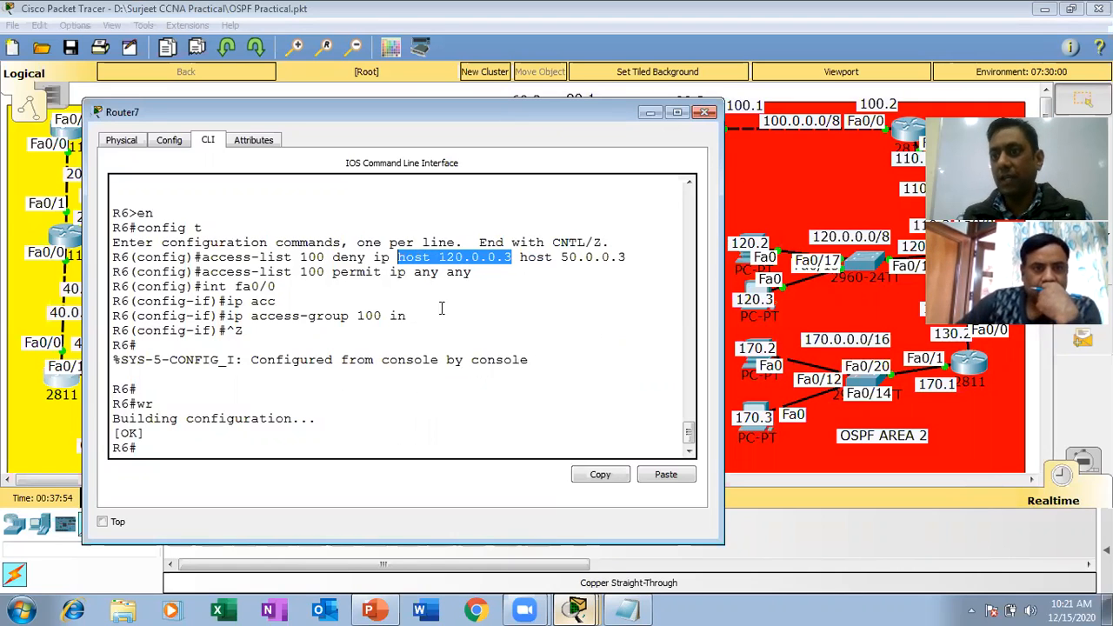
# Remove the inbound access-group 100 from interface fa0/0 on R6 in configuration mode.
pyautogui.click(313, 435)
pyautogui.press('Return')
pyautogui.press('Return')
pyautogui.press('Return')
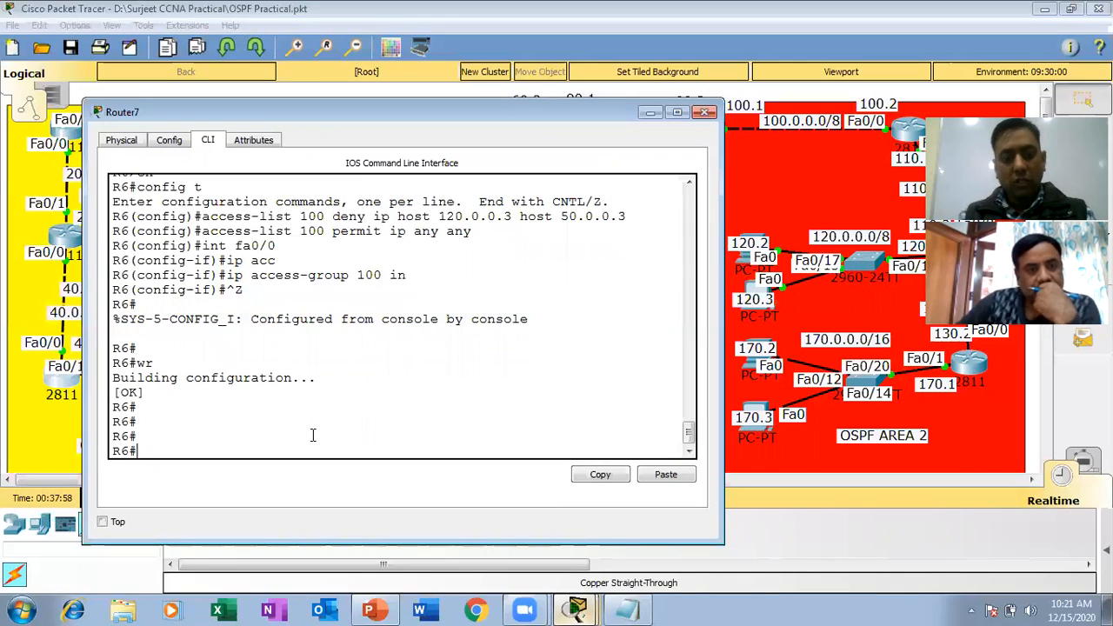
pyautogui.write('config t')
pyautogui.press('Return')
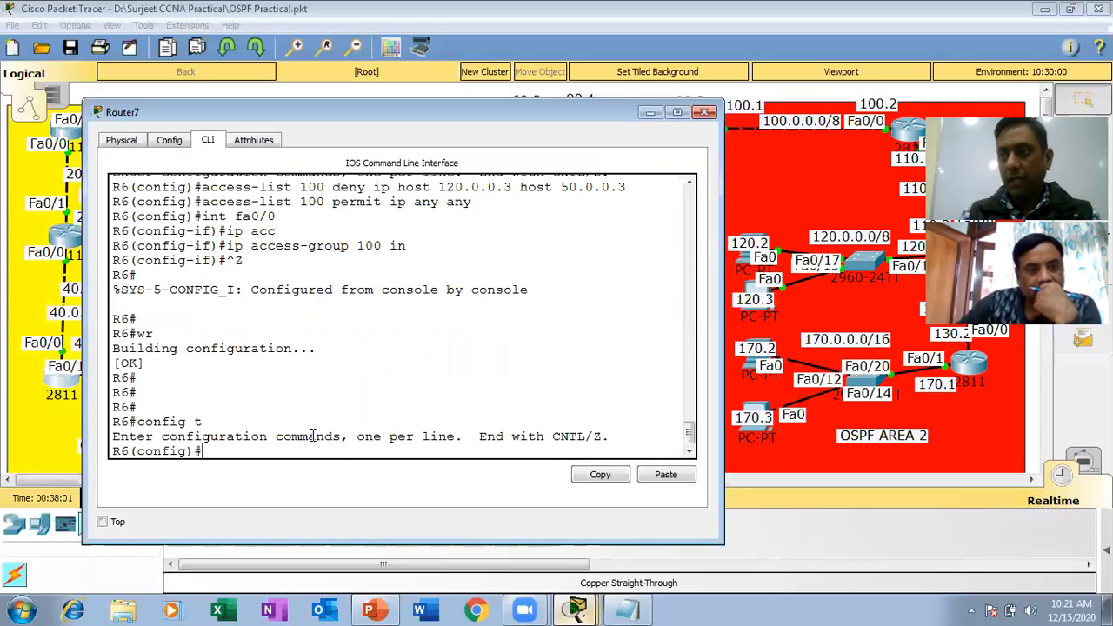
pyautogui.write('int fa0/0')
pyautogui.press('Return')
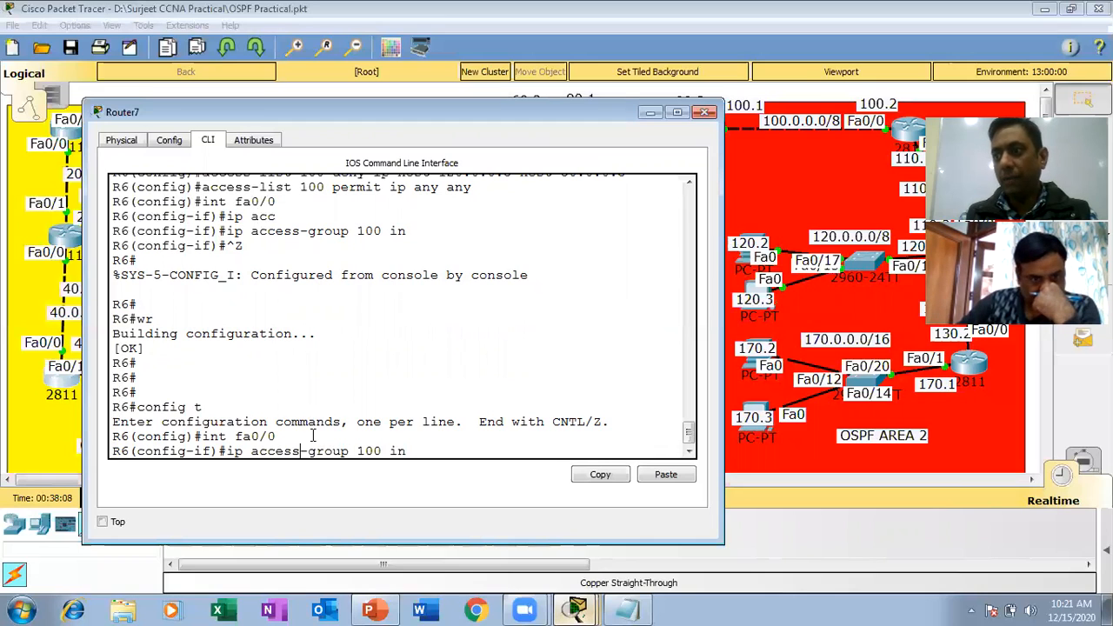
pyautogui.write('no')
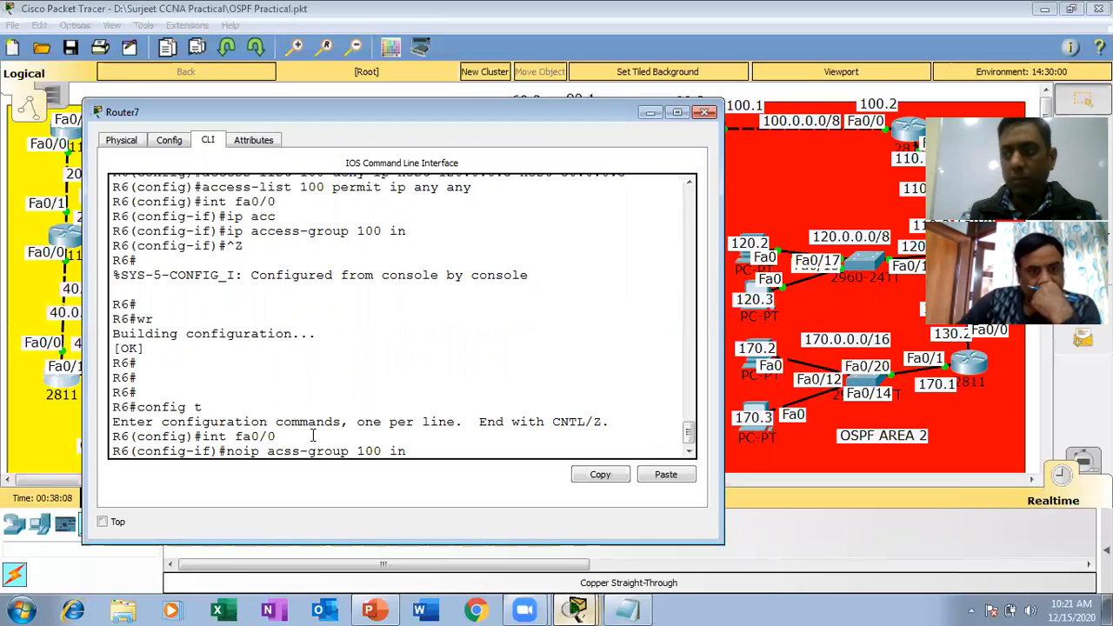
pyautogui.press('Return')
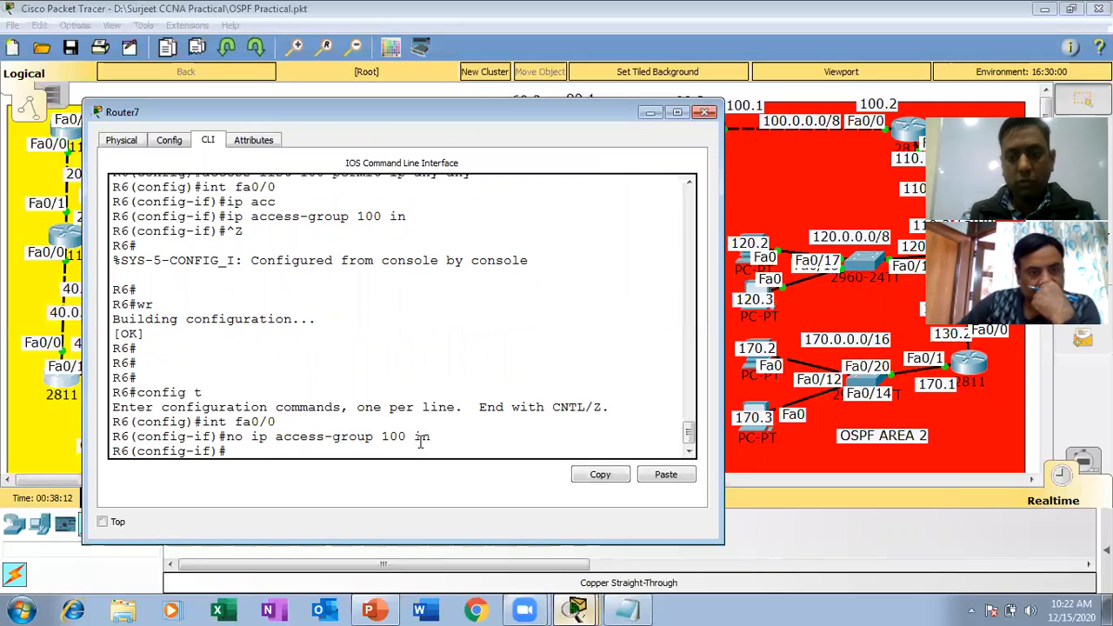
# Leave interface configuration and delete access-list 100 from R6.
pyautogui.write('exit')
pyautogui.press('Return')
pyautogui.write('no acc')
pyautogui.press('Tab')
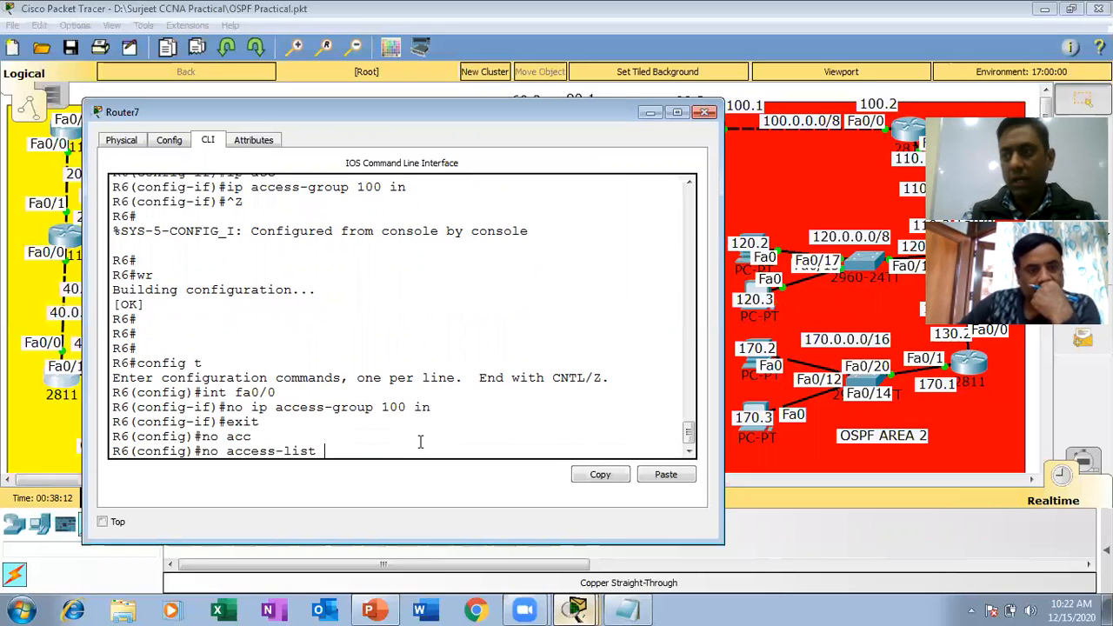
pyautogui.write('100')
pyautogui.press('Return')
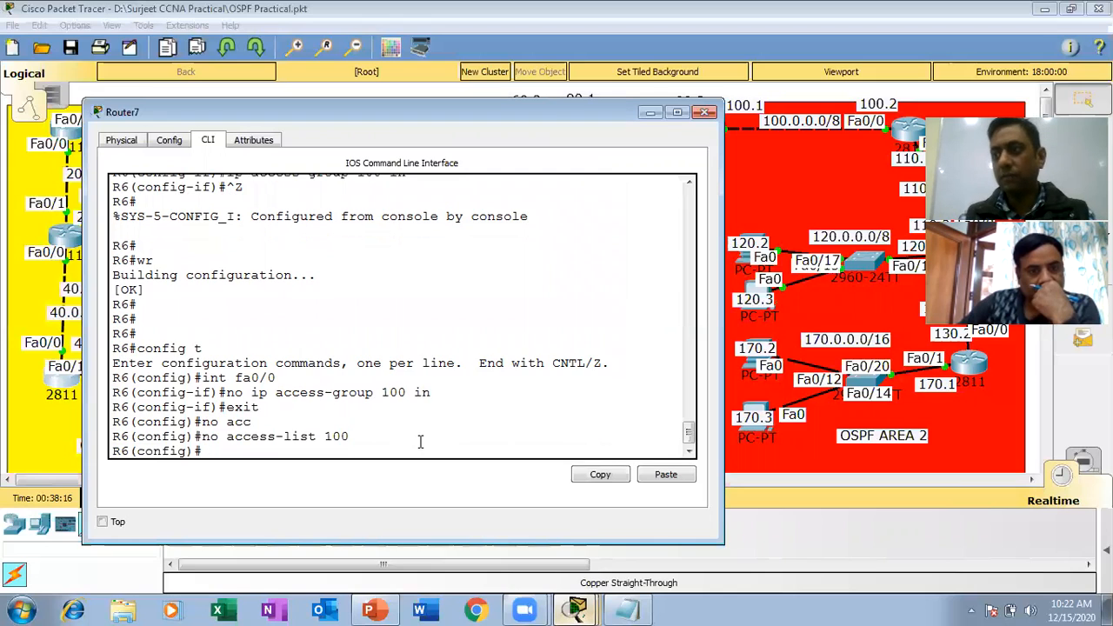
# Exit configuration mode, save R6's configuration with wr, and close the router window.
pyautogui.hotkey('ctrl', 'z')
pyautogui.write('wr')
pyautogui.press('Return')
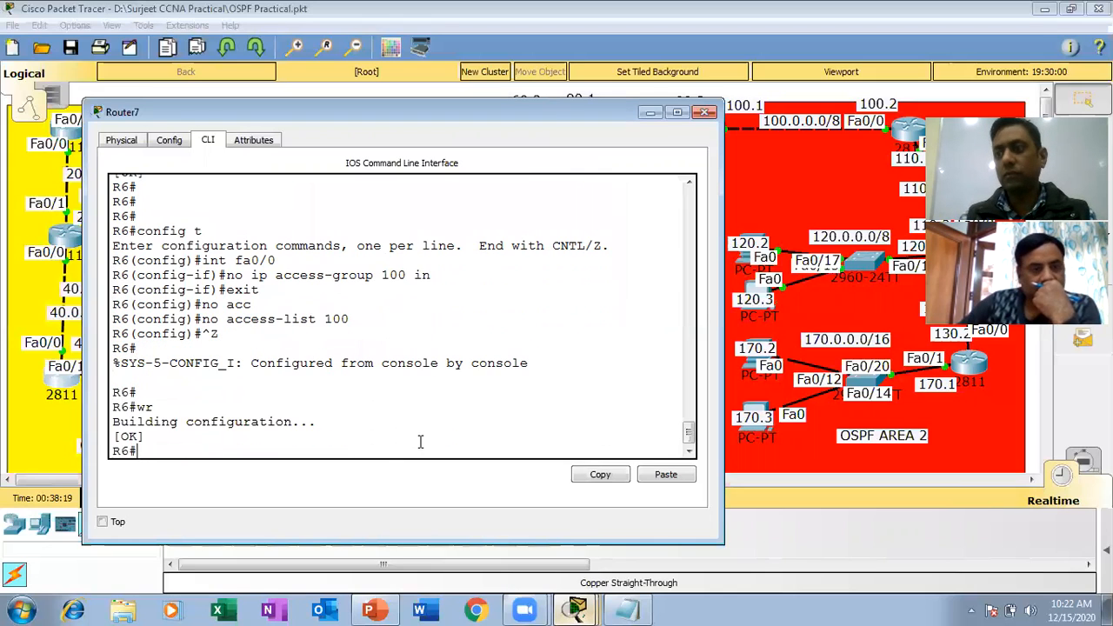
pyautogui.click(705, 114)
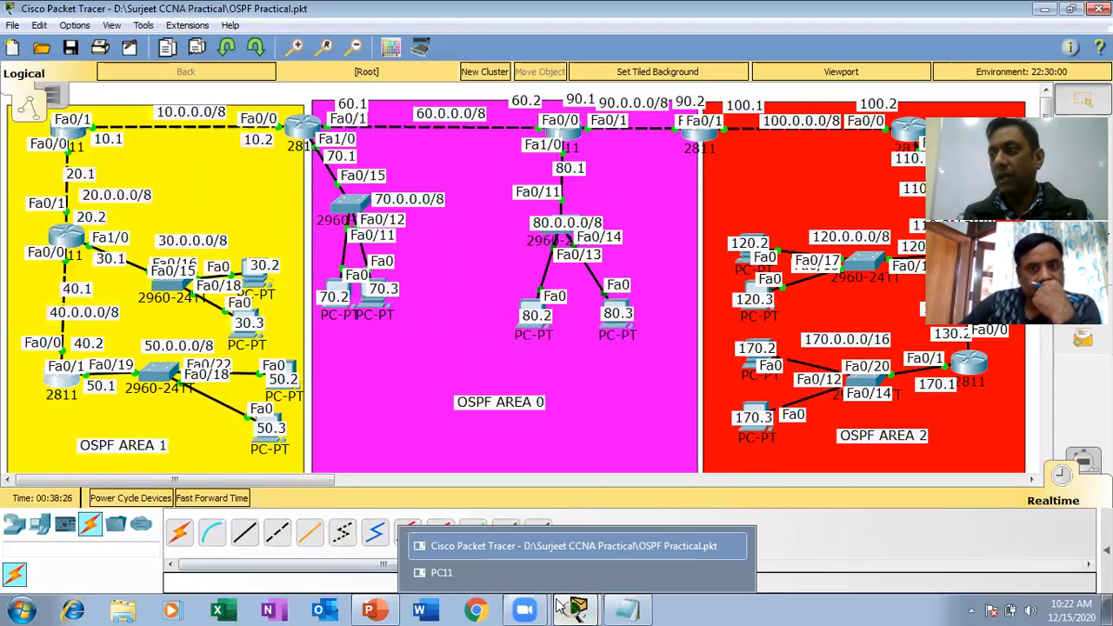
# Switch back to the ccna presentation in PowerPoint, highlight the protocol base filtering line for review, and deselect the text box.
pyautogui.click(369, 610)
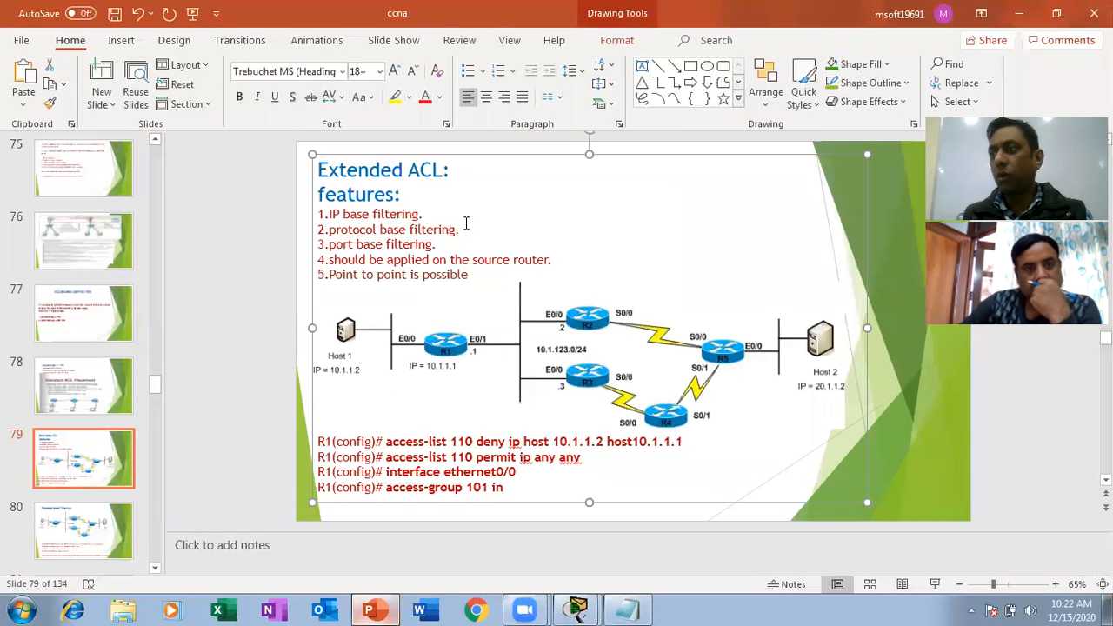
pyautogui.moveTo(465, 229); pyautogui.dragTo(304, 231)
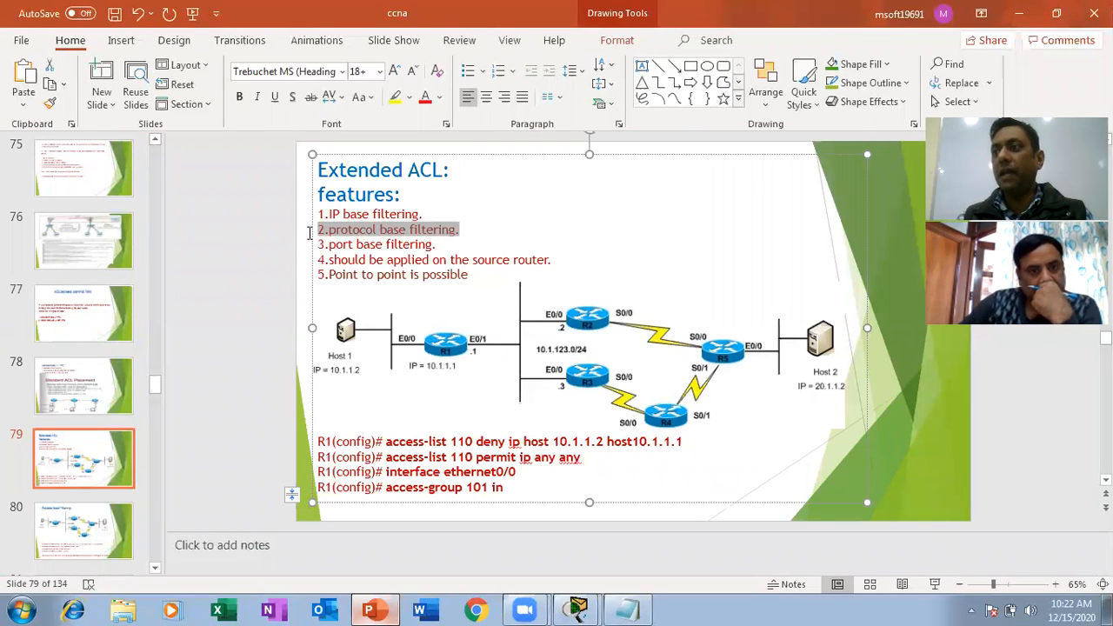
pyautogui.click(303, 231)
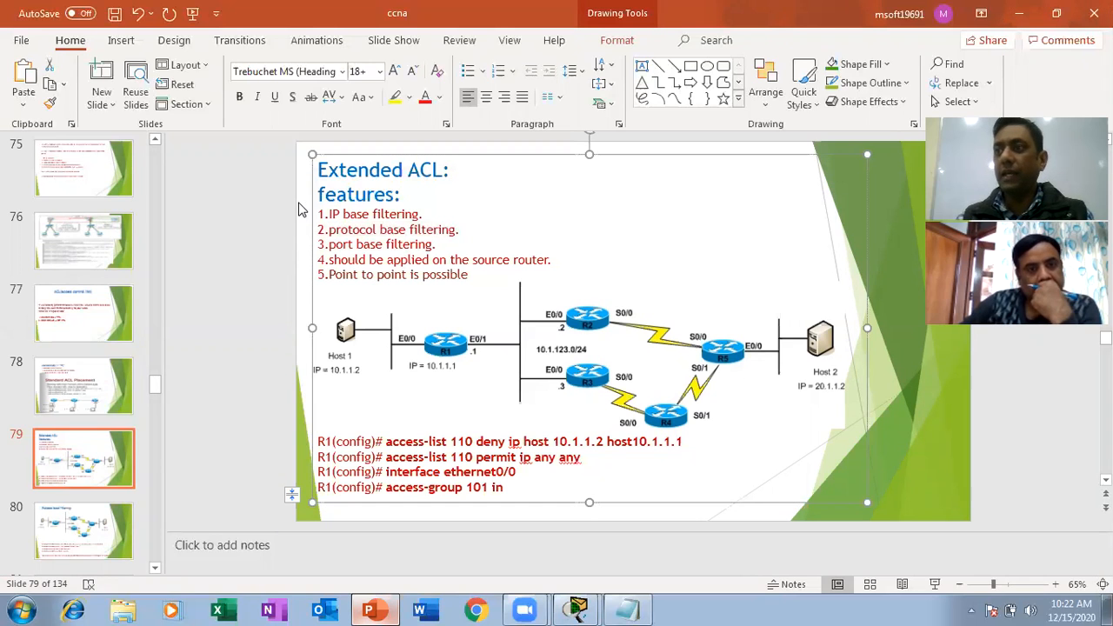
pyautogui.click(298, 210)
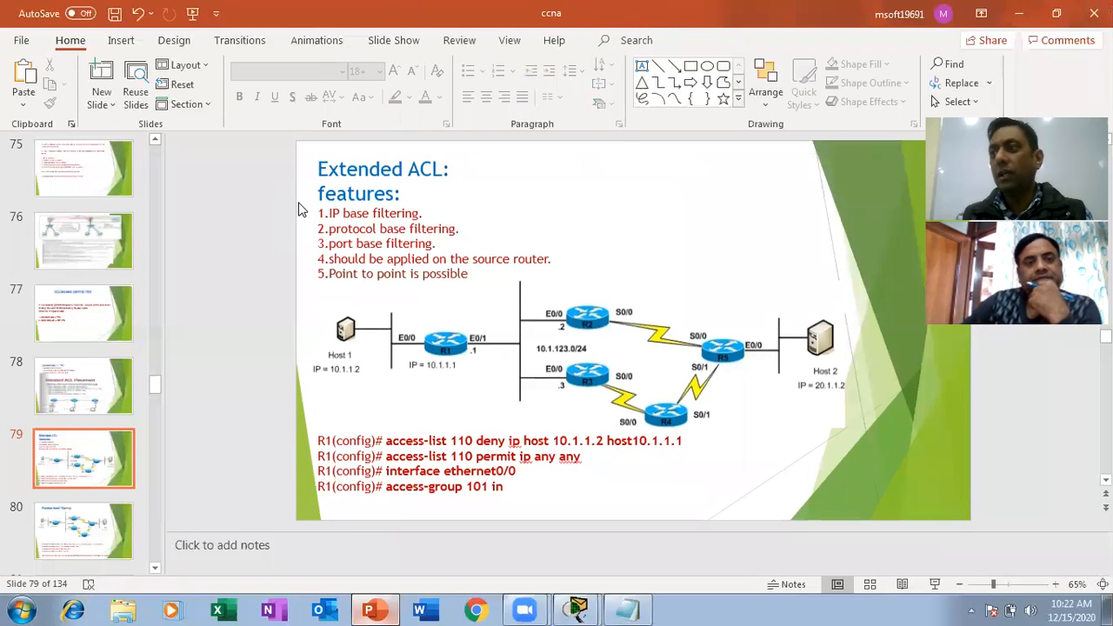
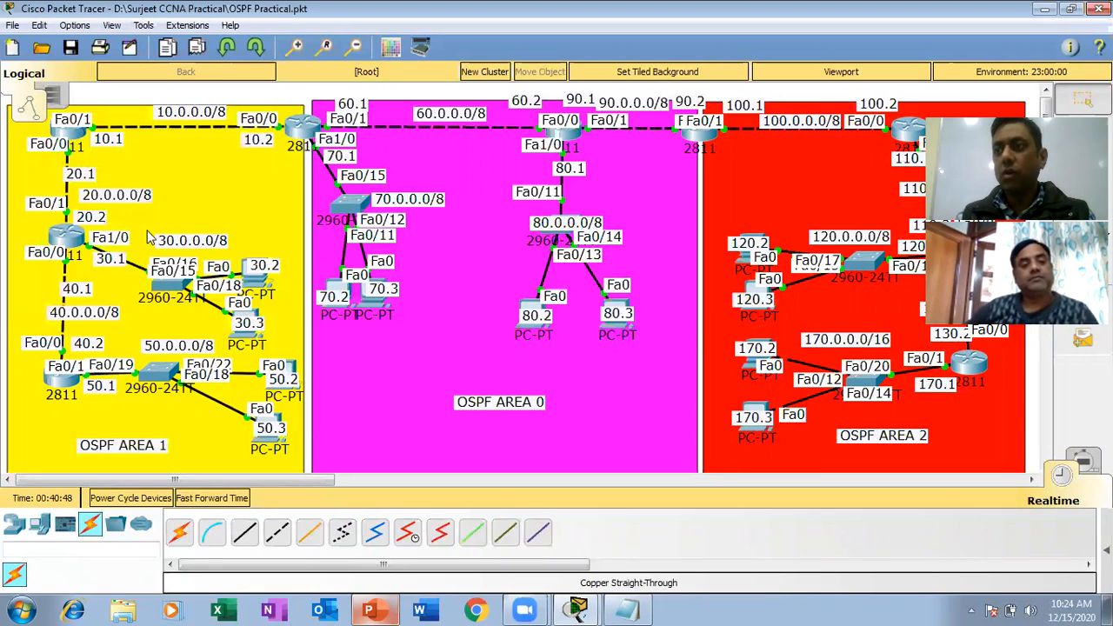
pyautogui.click(74, 132)
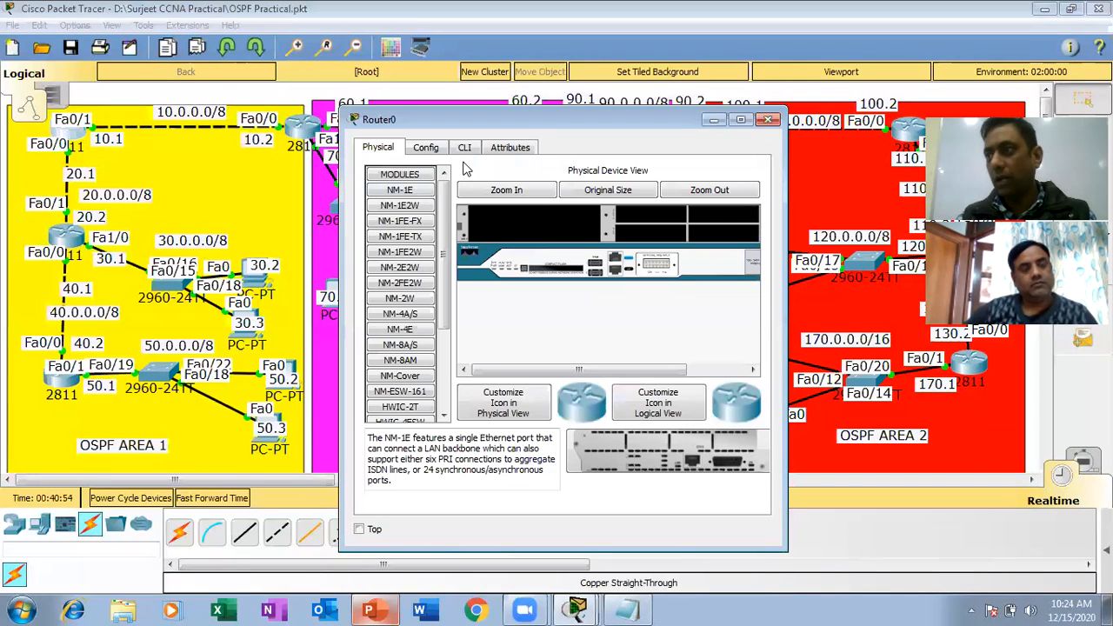
pyautogui.click(465, 147)
pyautogui.press('Return')
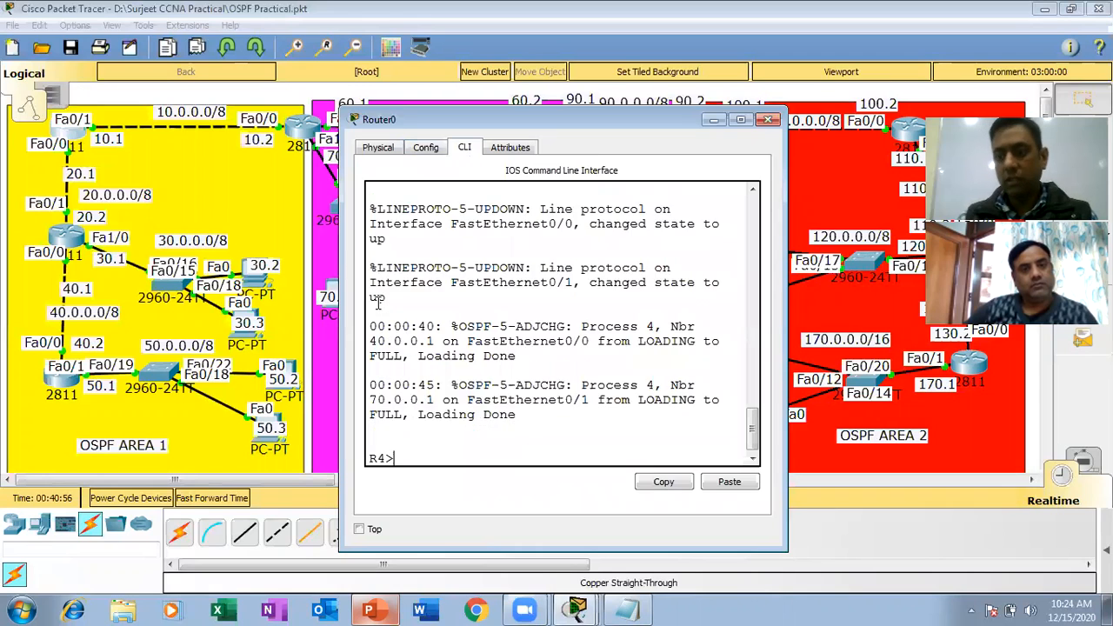
pyautogui.press('Return')
pyautogui.press('Return')
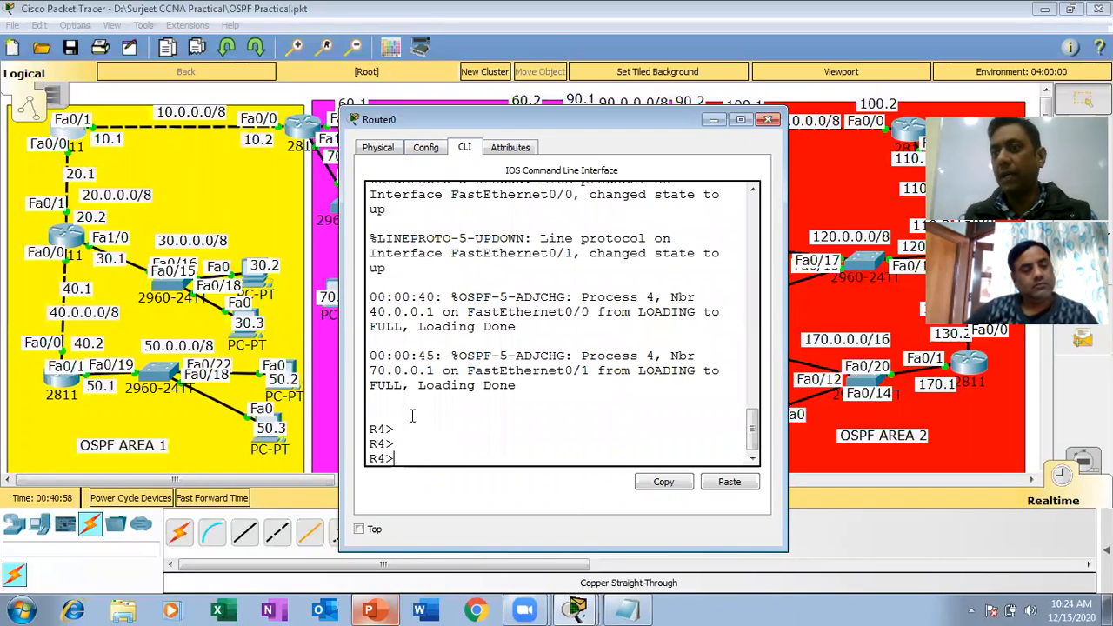
pyautogui.click(769, 121)
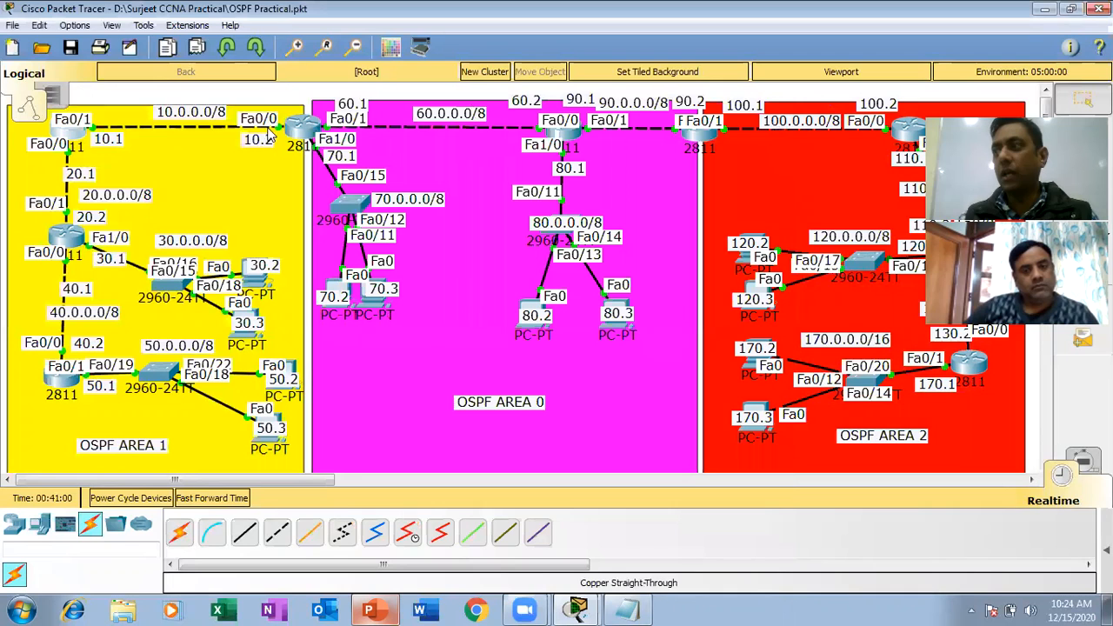
pyautogui.click(178, 162)
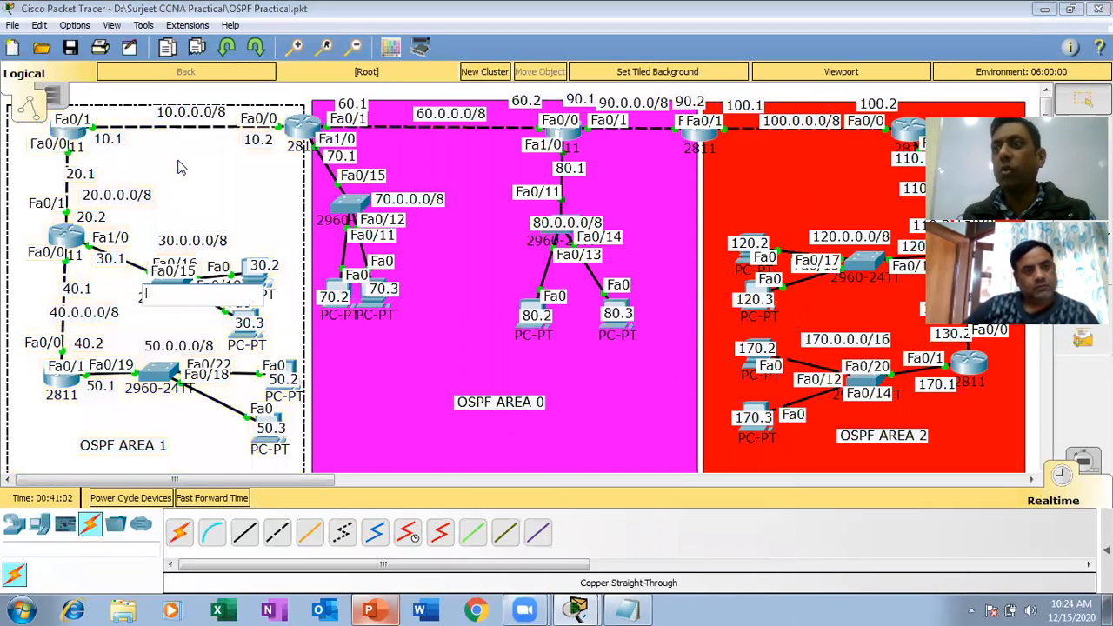
pyautogui.click(305, 185)
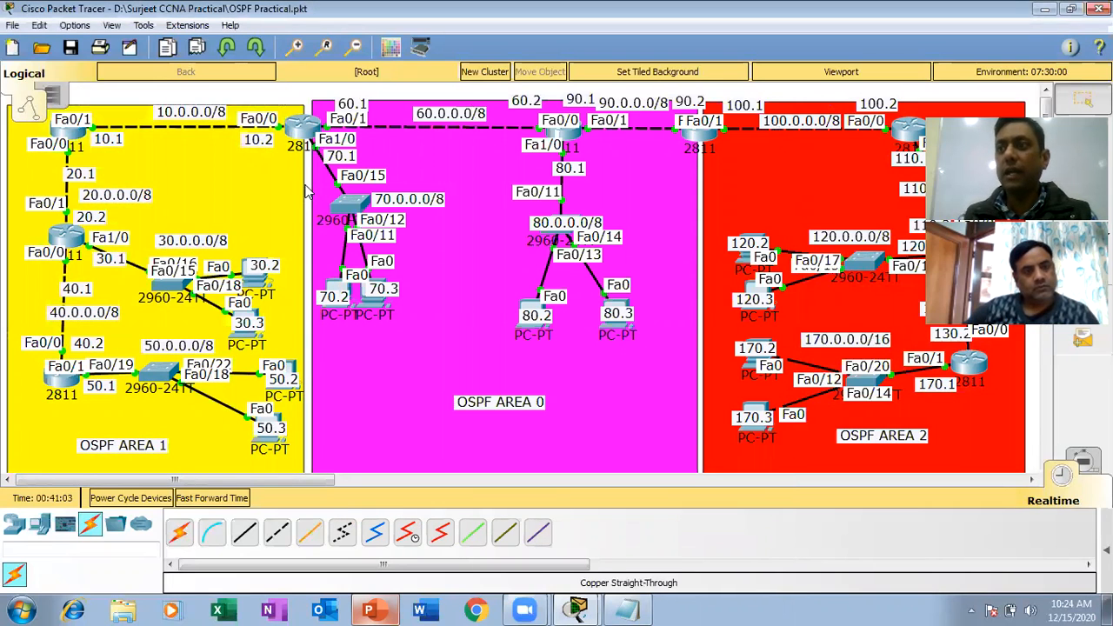
# Open the command line of R4, the OSPF Area 1 router at 10.1, and enter global configuration mode through privileged mode.
pyautogui.click(76, 142)
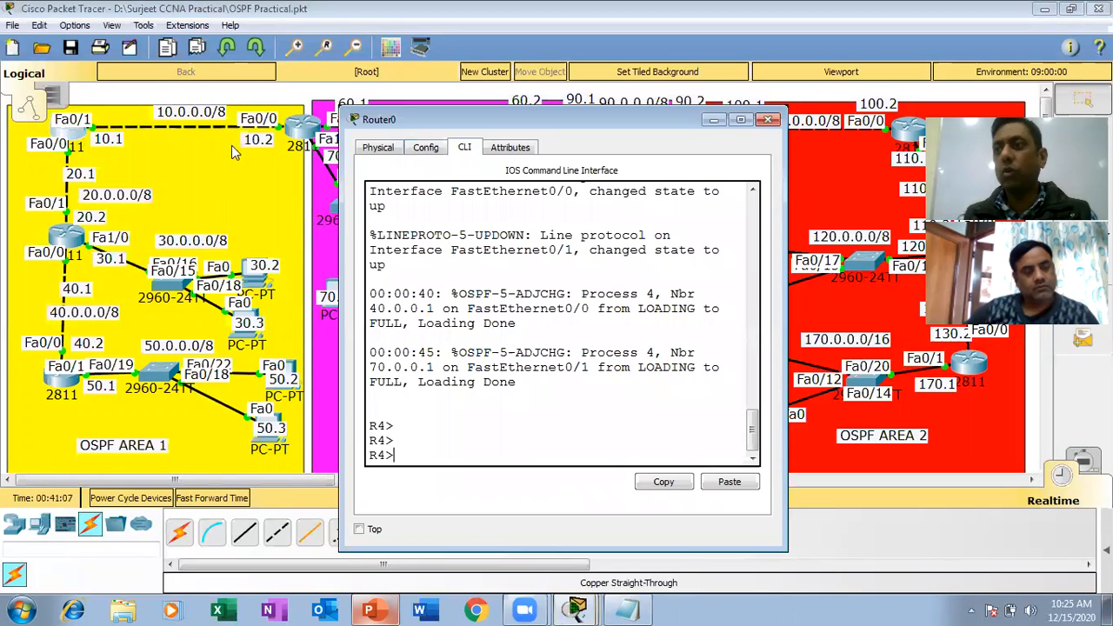
pyautogui.press('Return')
pyautogui.press('Return')
pyautogui.press('Return')
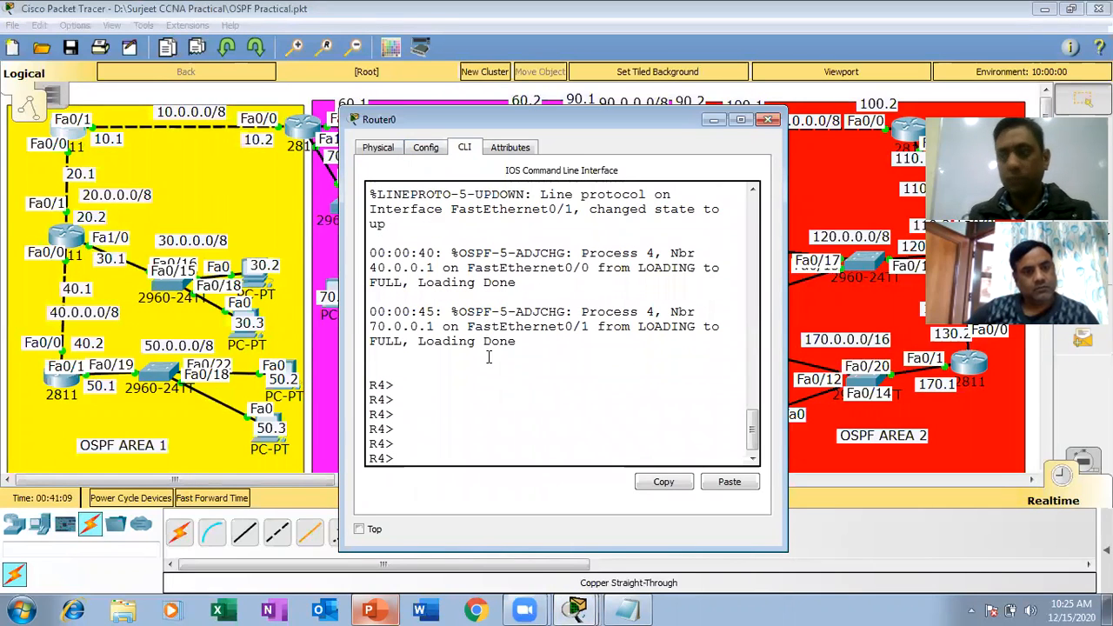
pyautogui.write('en')
pyautogui.press('Return')
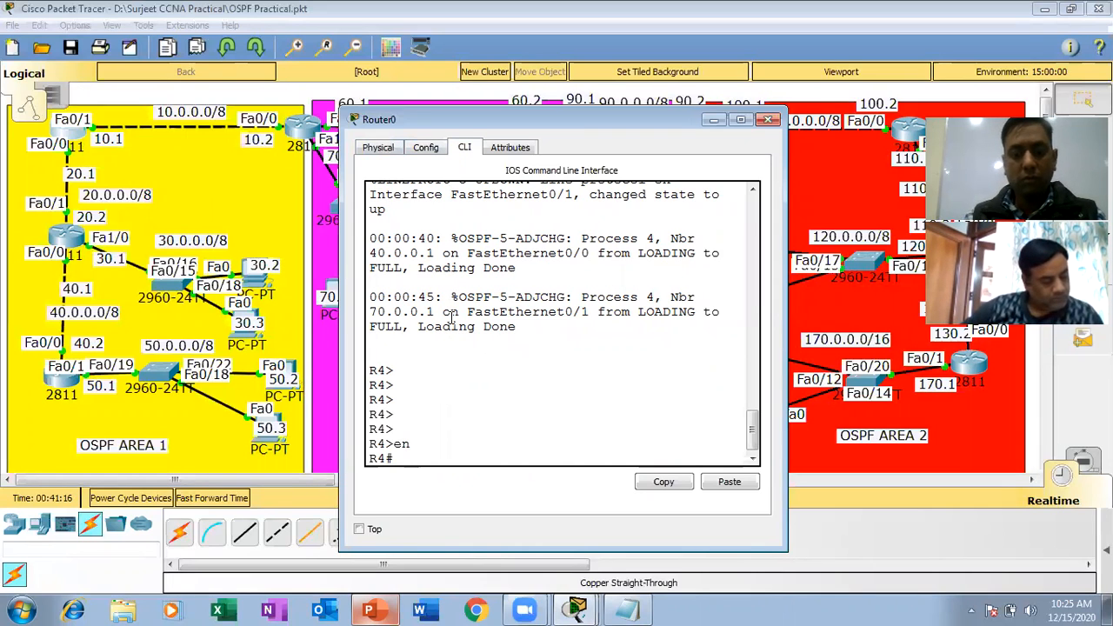
pyautogui.write('config t')
pyautogui.press('Return')
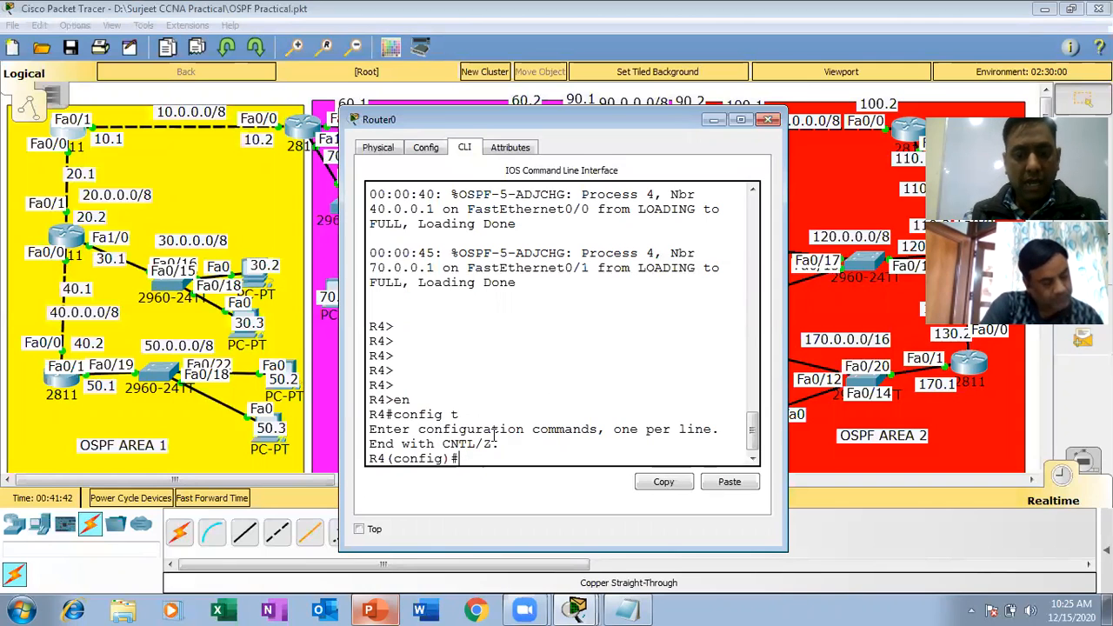
# Enter line configuration on R4 for VTY lines 0 to 4.
pyautogui.write('line vty')
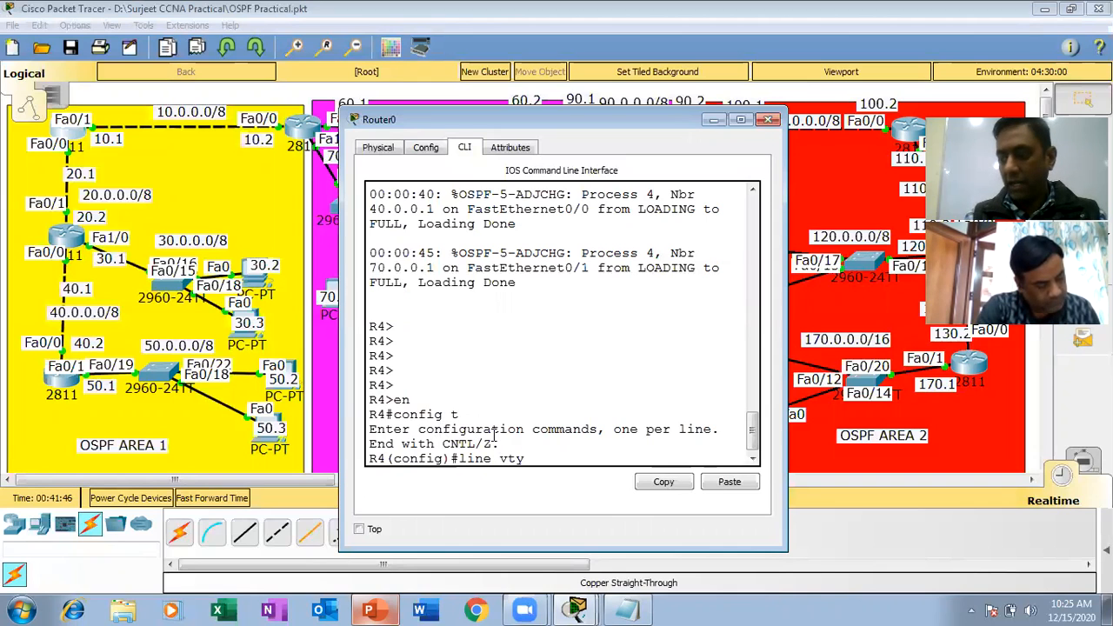
pyautogui.write(' 0')
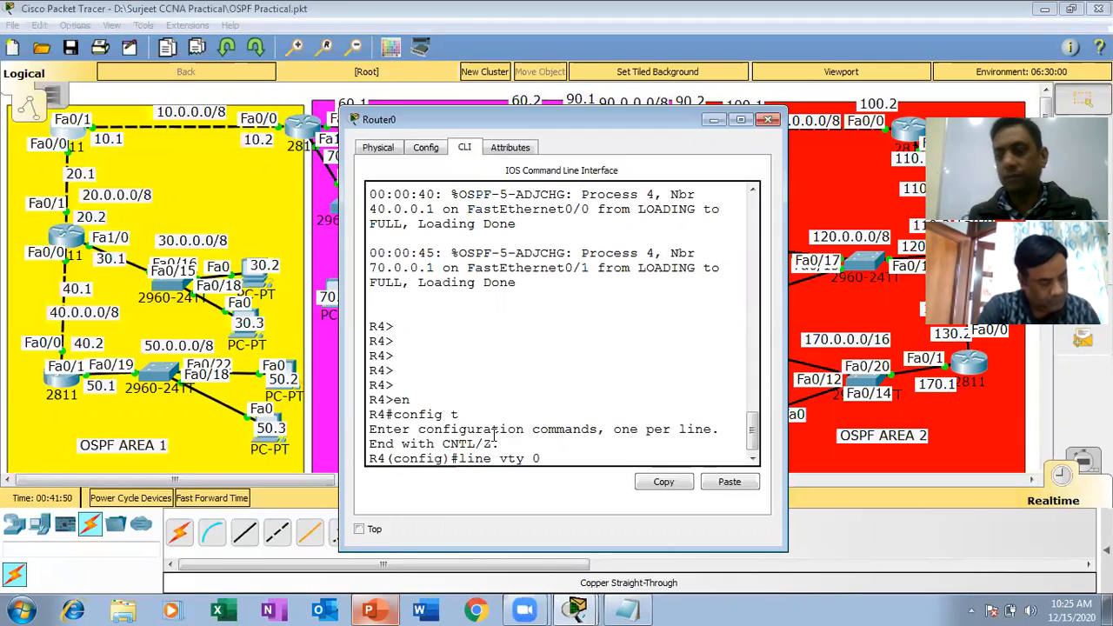
pyautogui.write(' 4')
pyautogui.press('Return')
# Highlight the keywords and line range of the line vty 0 4 command for review, and clear the selection.
pyautogui.moveTo(557, 444); pyautogui.dragTo(456, 445)
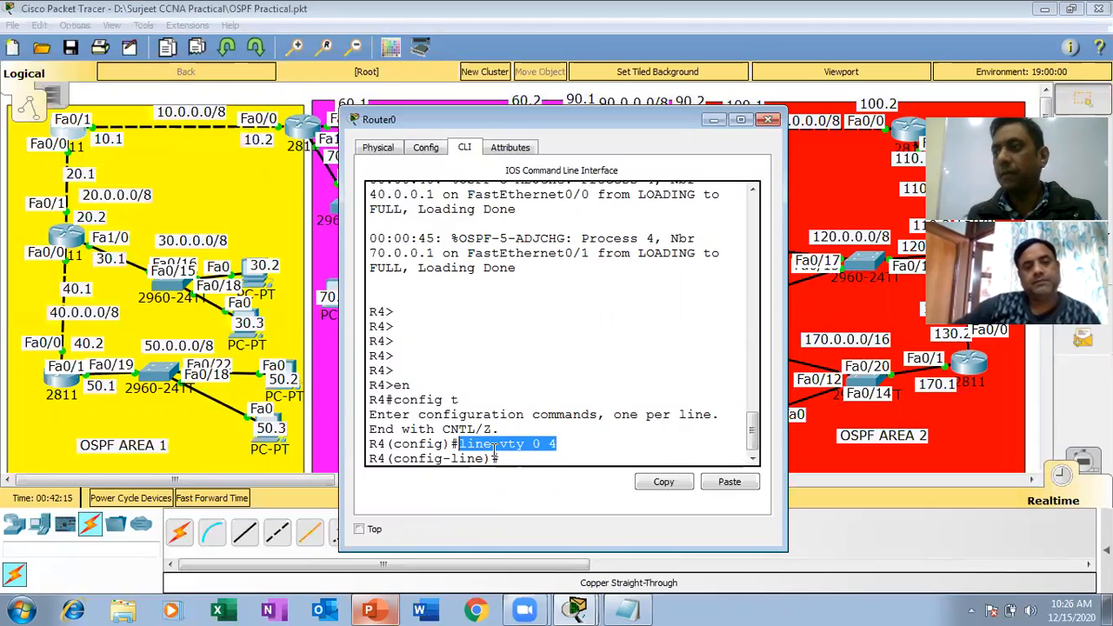
pyautogui.click(533, 443)
pyautogui.moveTo(526, 444); pyautogui.dragTo(501, 444)
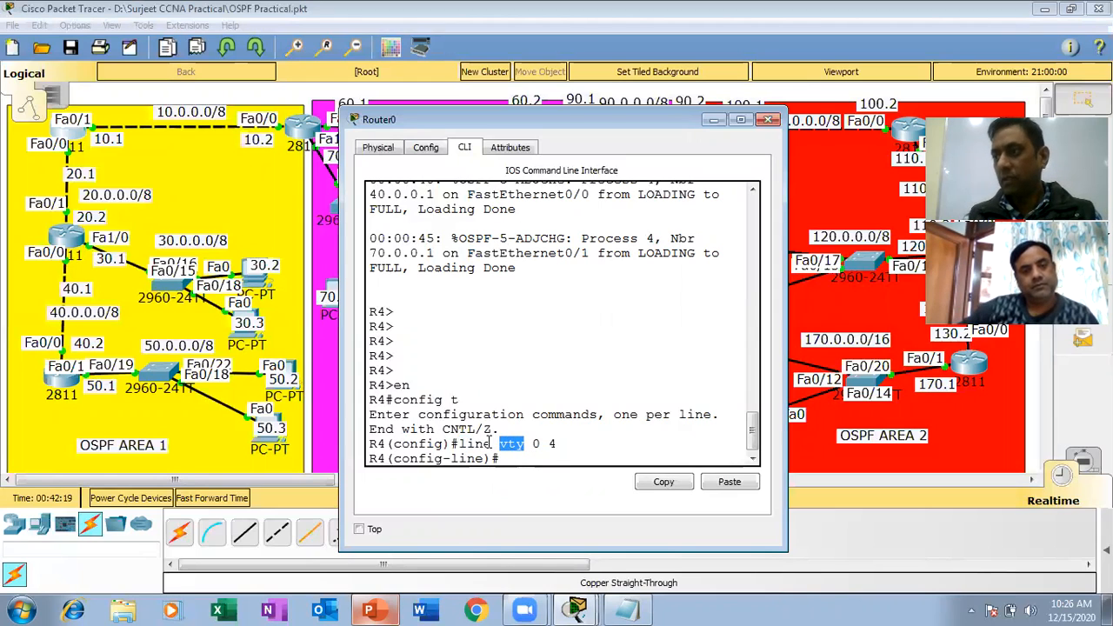
pyautogui.click(496, 444)
pyautogui.moveTo(493, 443); pyautogui.dragTo(451, 444)
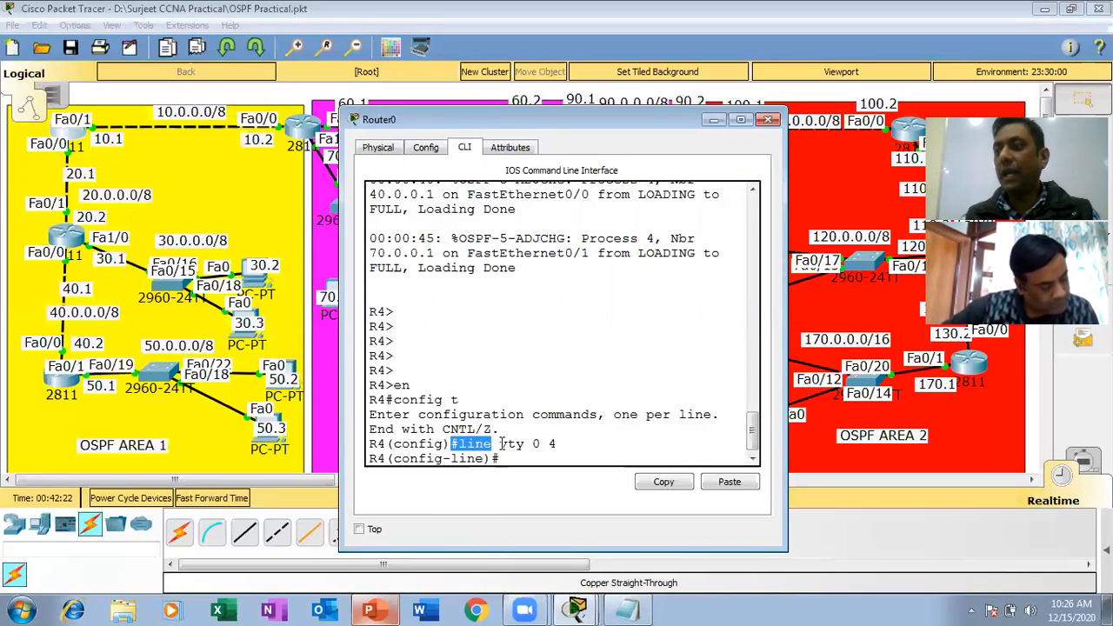
pyautogui.moveTo(526, 444); pyautogui.dragTo(500, 444)
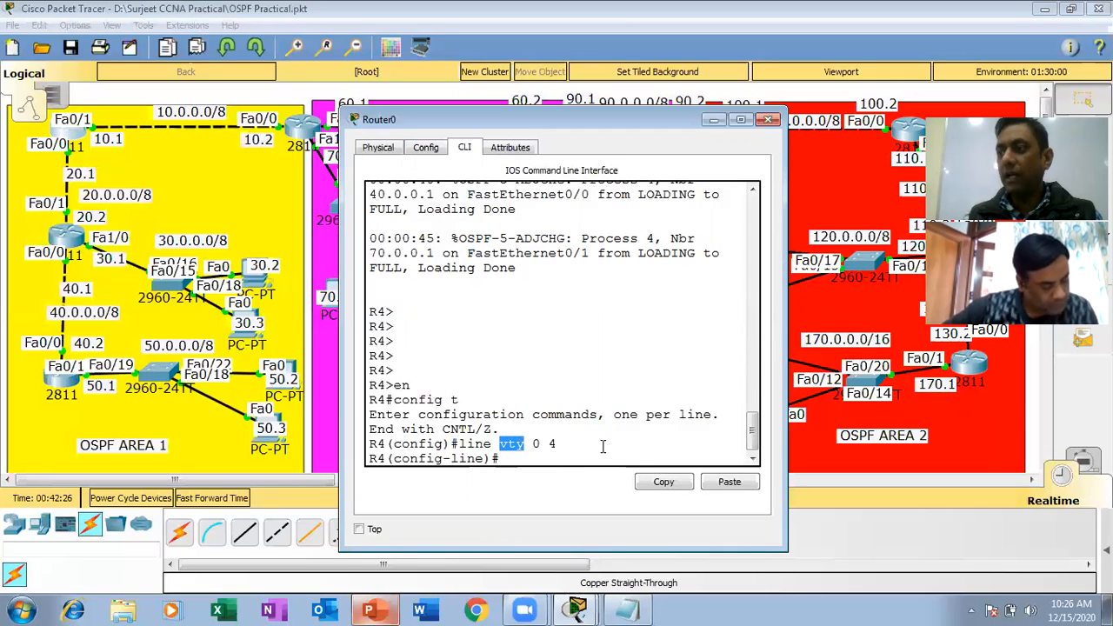
pyautogui.moveTo(548, 444); pyautogui.dragTo(519, 444)
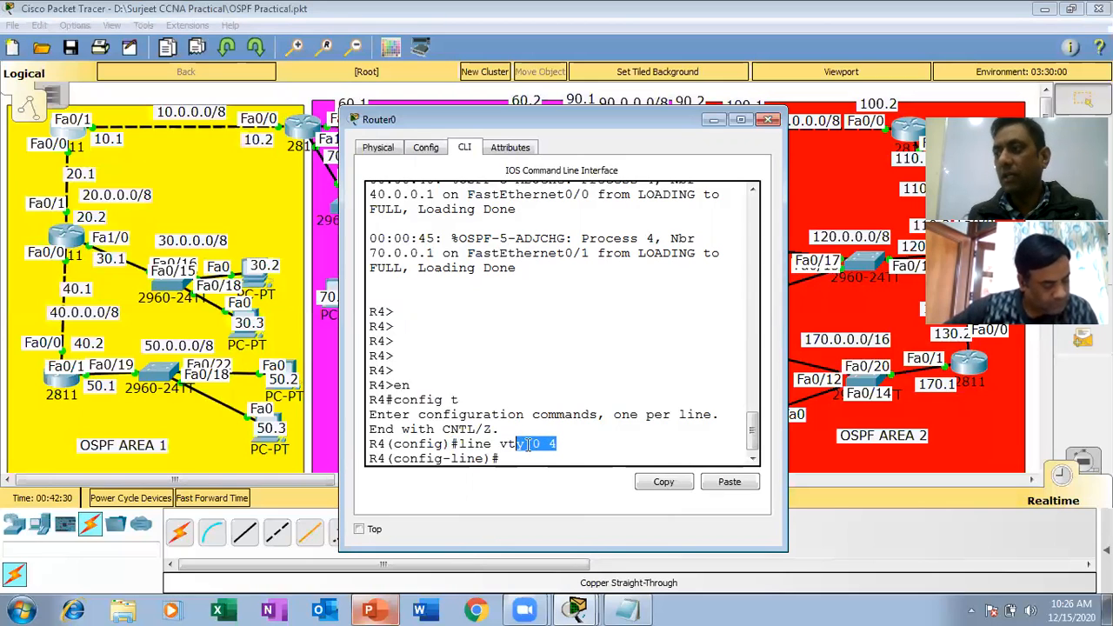
pyautogui.click(570, 444)
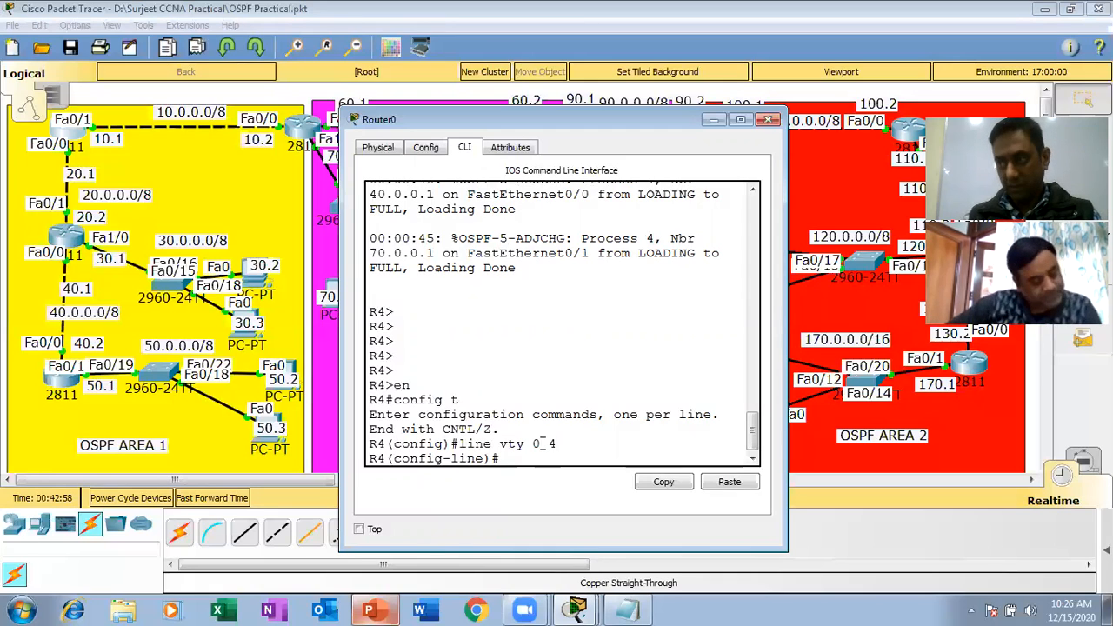
# Set the VTY line password on R4, enable login on those lines, and return to global configuration mode.
pyautogui.press('Return')
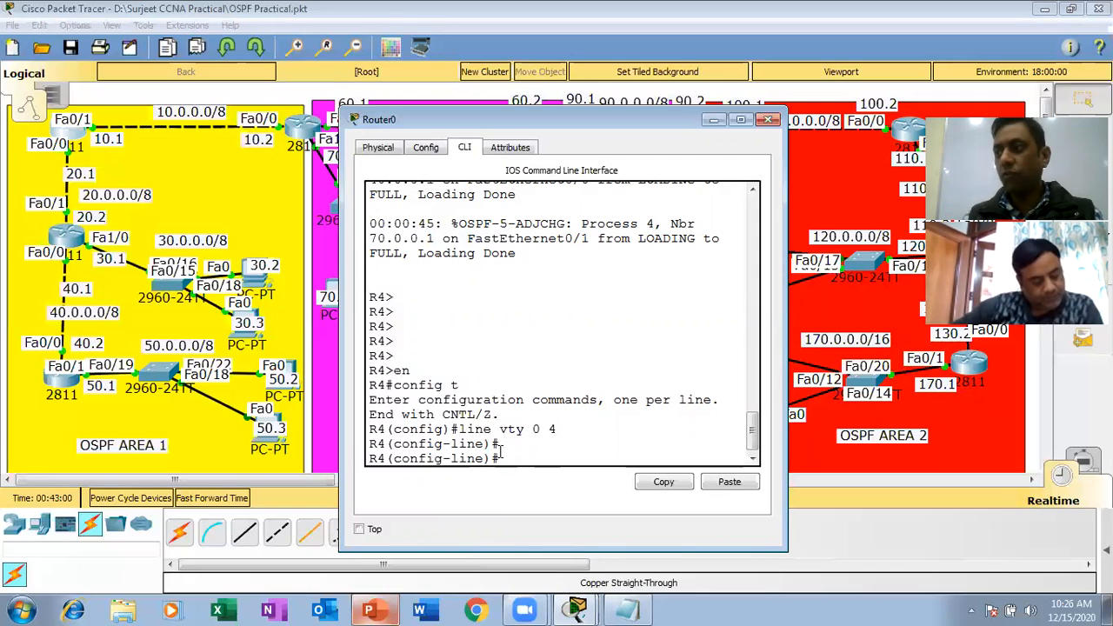
pyautogui.write('pa')
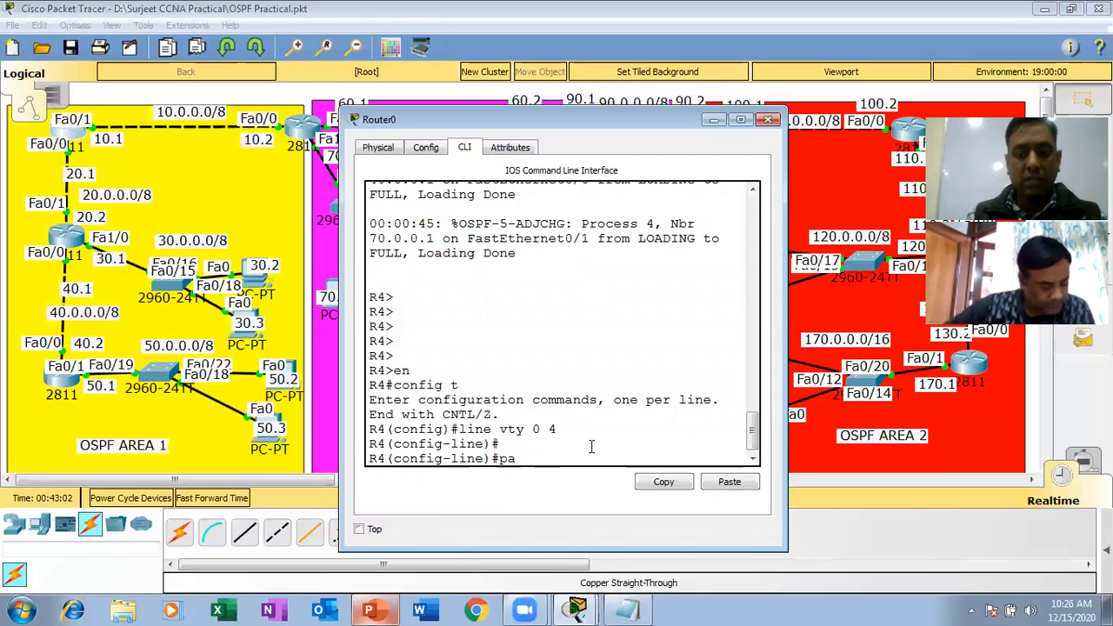
pyautogui.write('ssword')
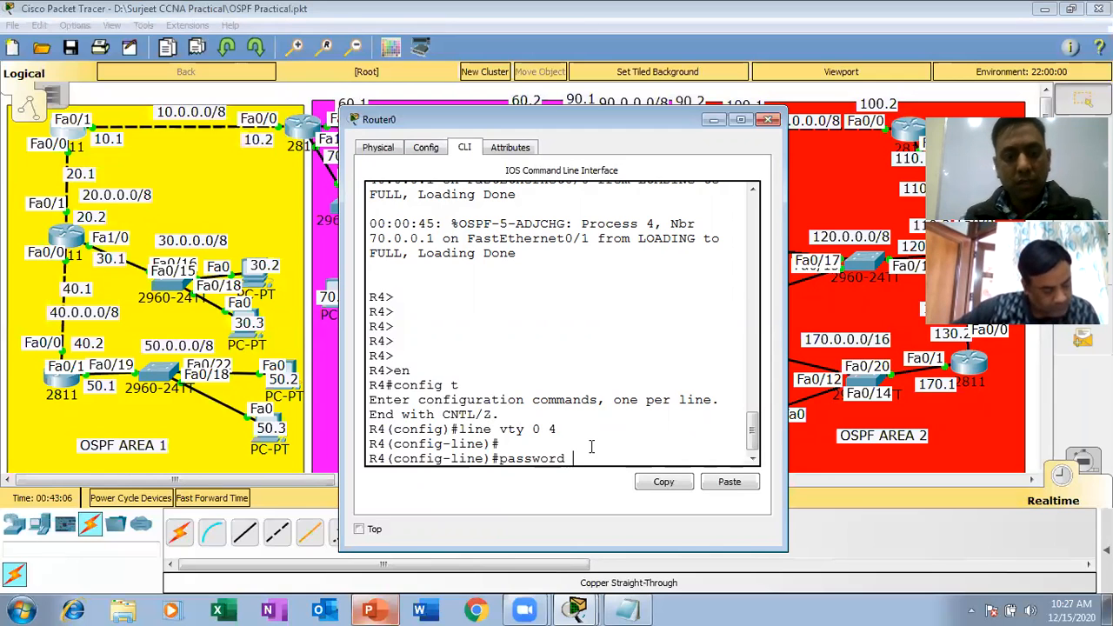
pyautogui.write(' ccna')
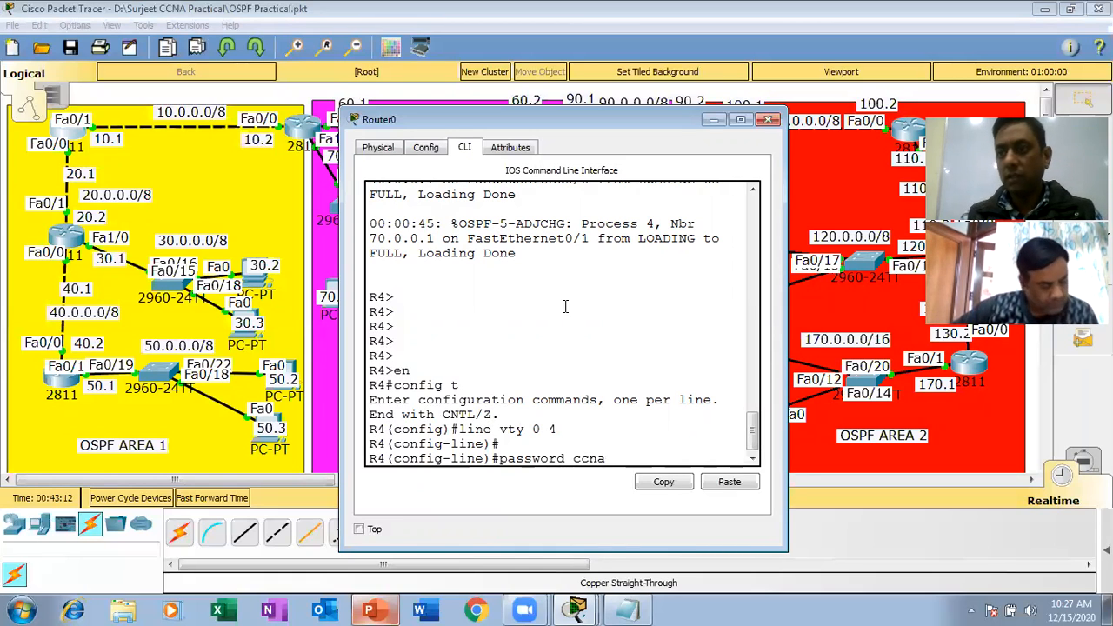
pyautogui.press('Return')
pyautogui.write('log')
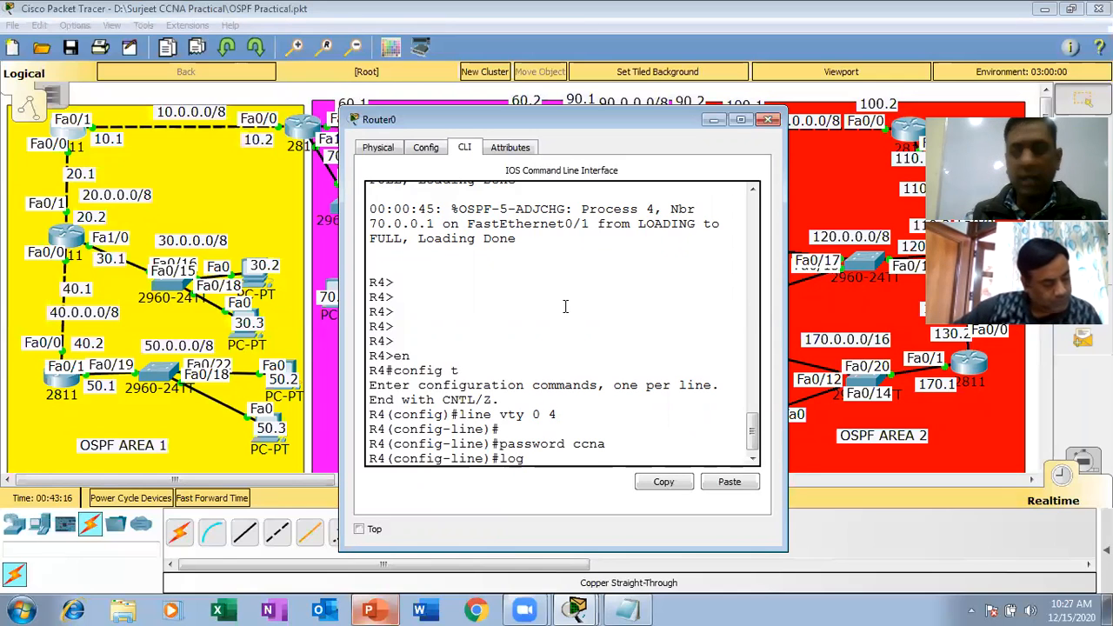
pyautogui.write('in')
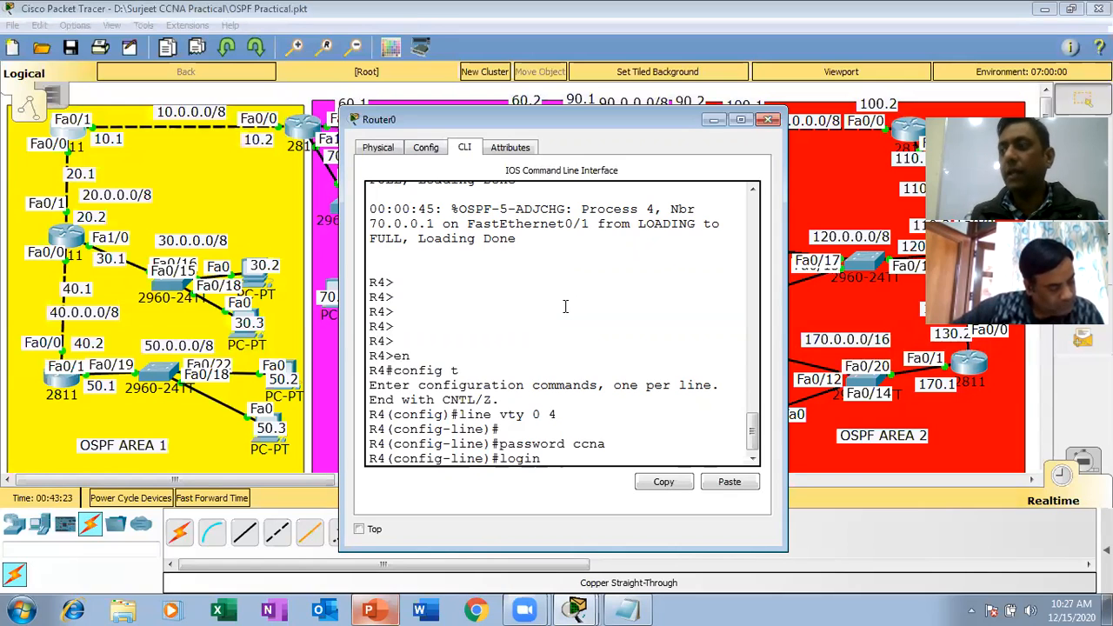
pyautogui.press('Return')
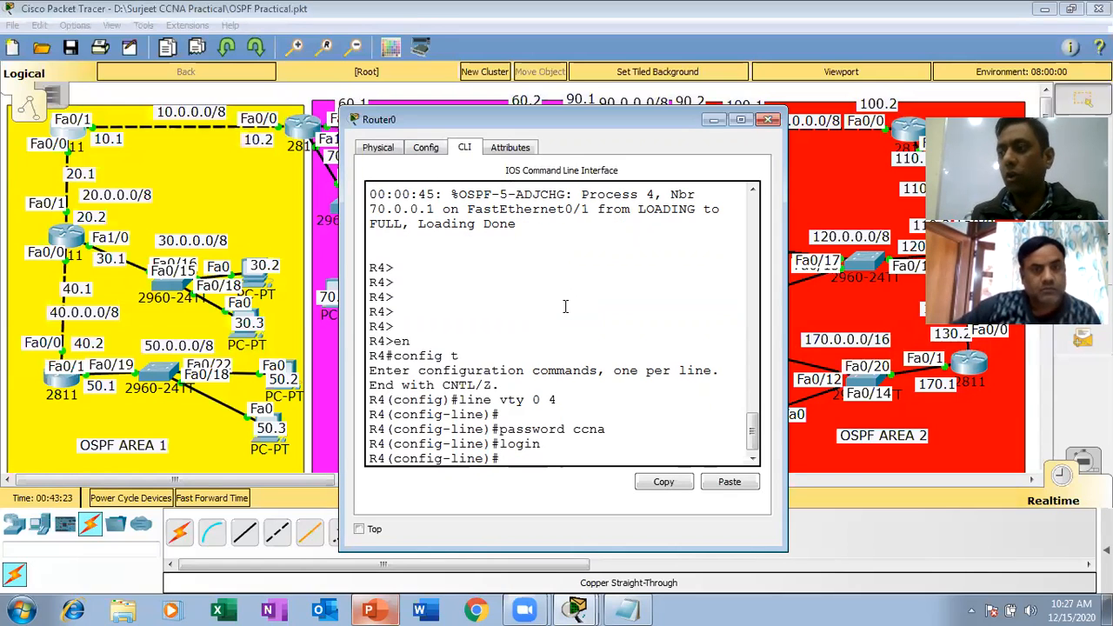
pyautogui.write('ex')
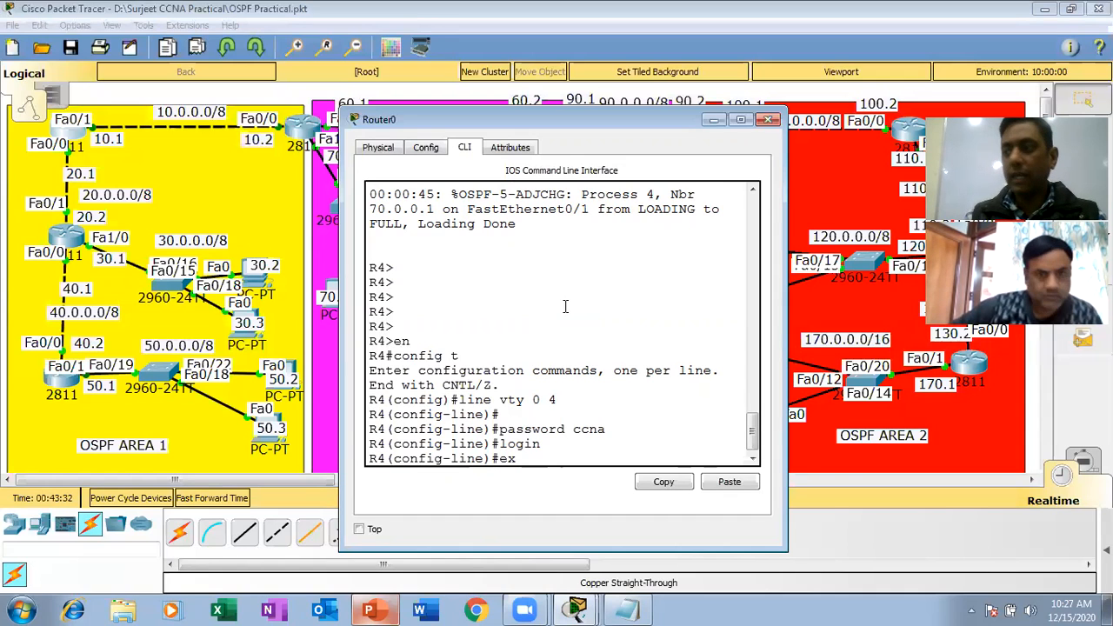
pyautogui.write('it')
pyautogui.press('Return')
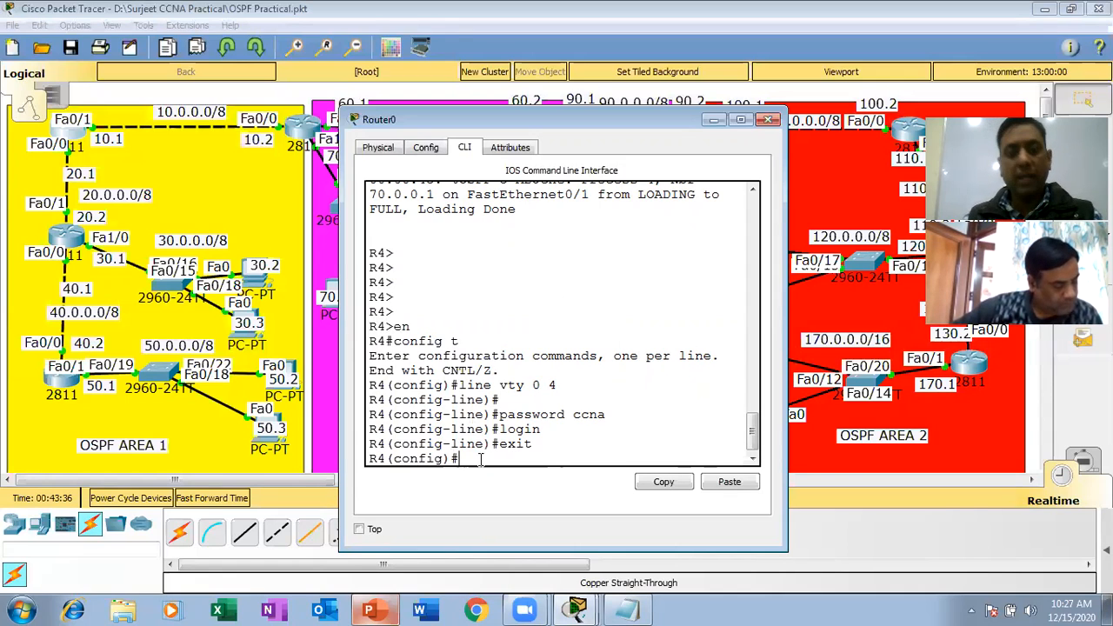
# Set R4's privileged-mode password with the enable secret command, correcting the misspelled keyword.
pyautogui.write('en')
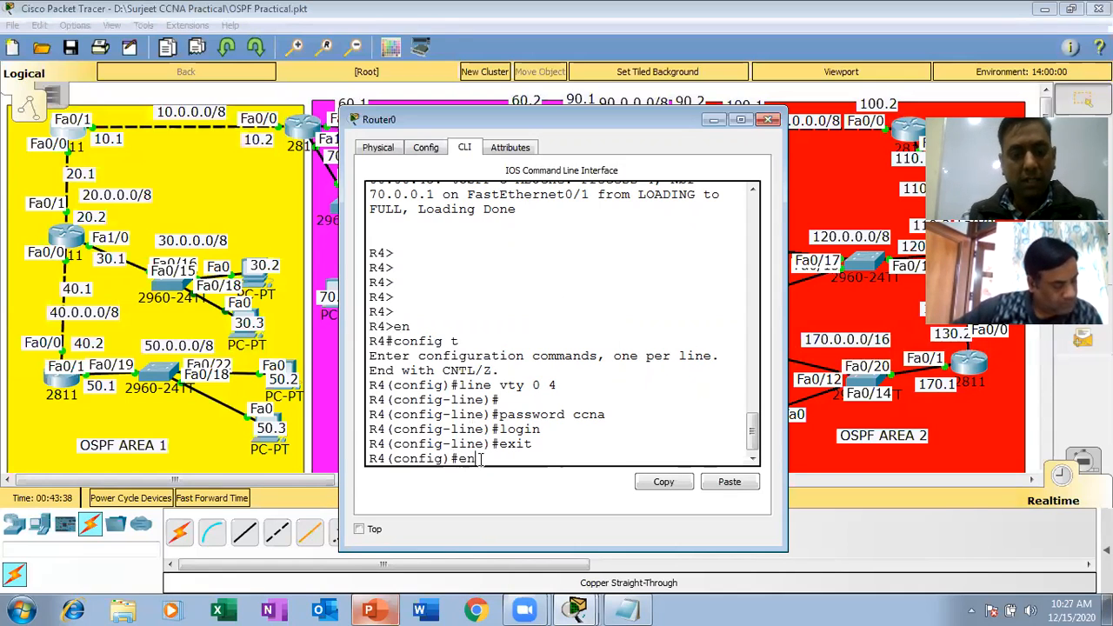
pyautogui.write('able secr')
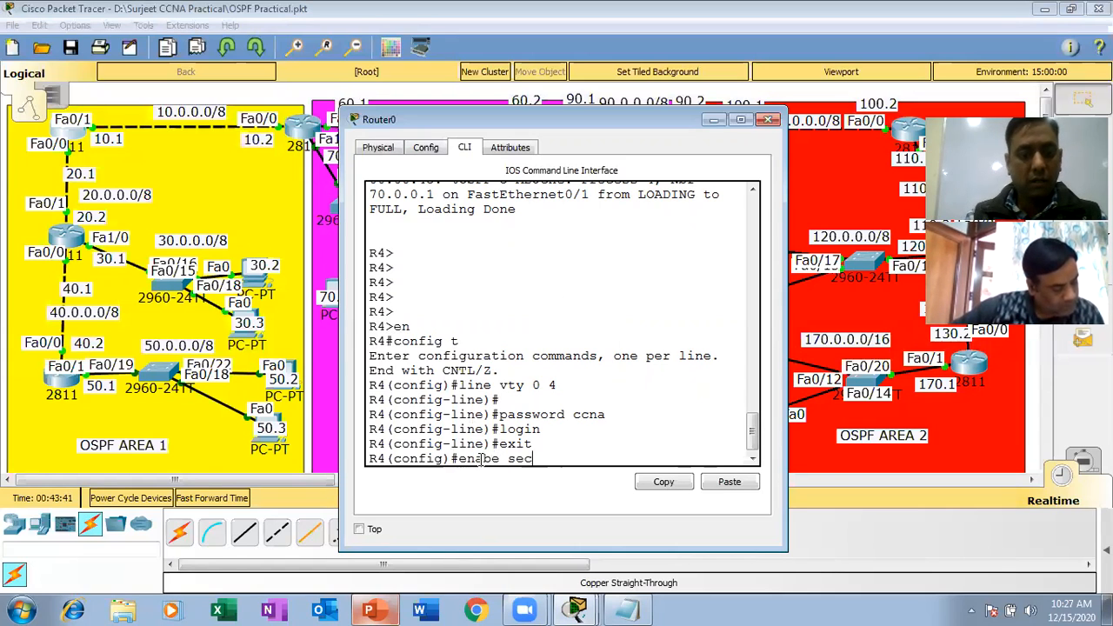
pyautogui.write('et ccna')
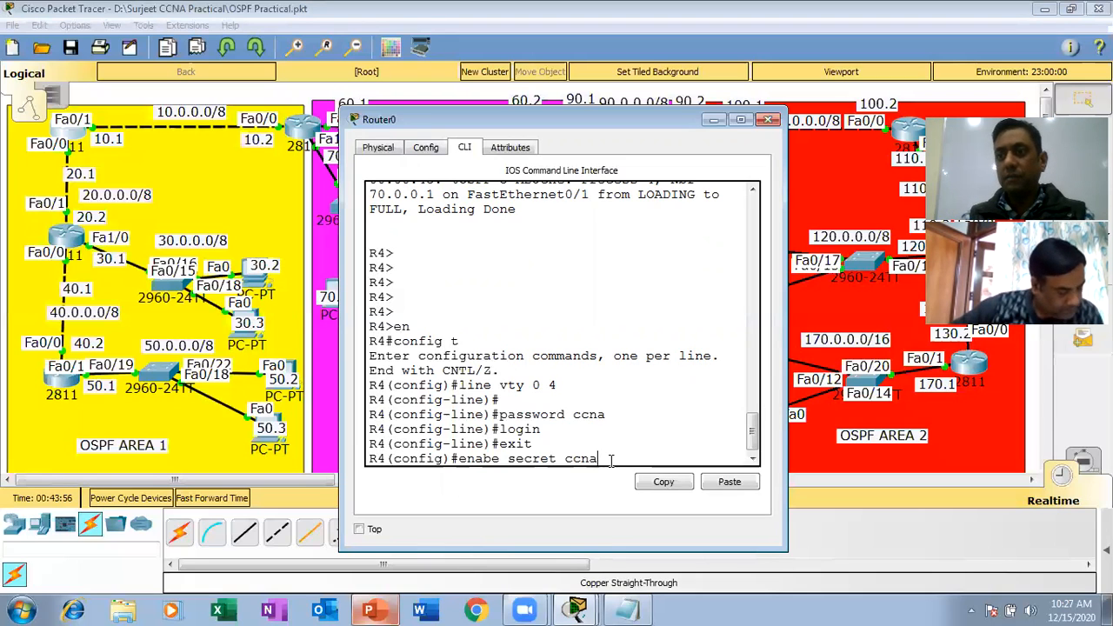
pyautogui.press('Return')
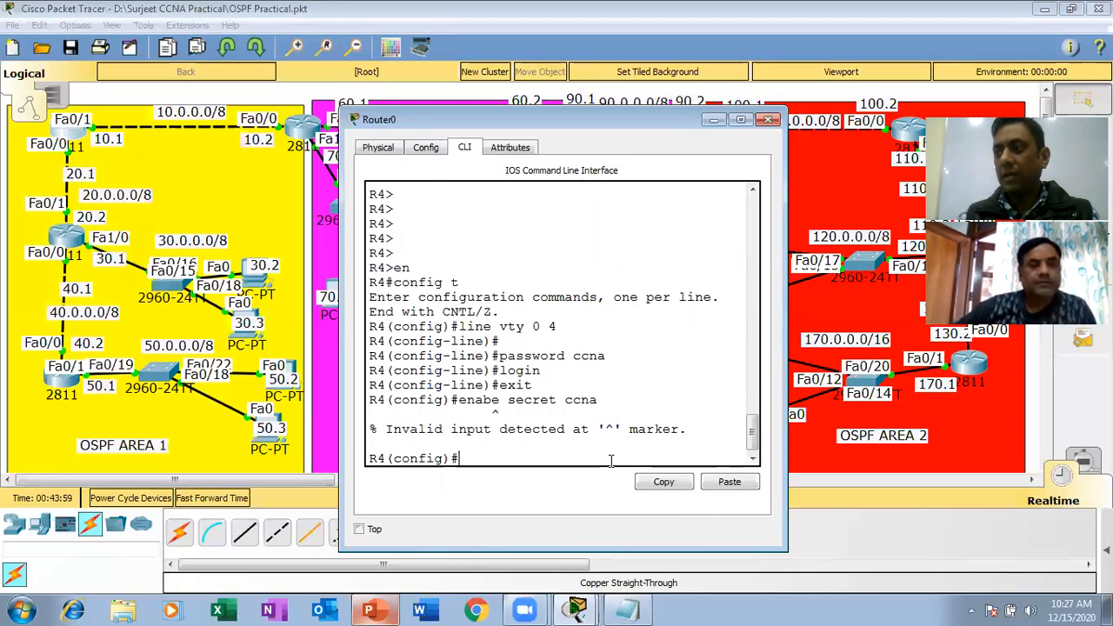
pyautogui.press('Up')
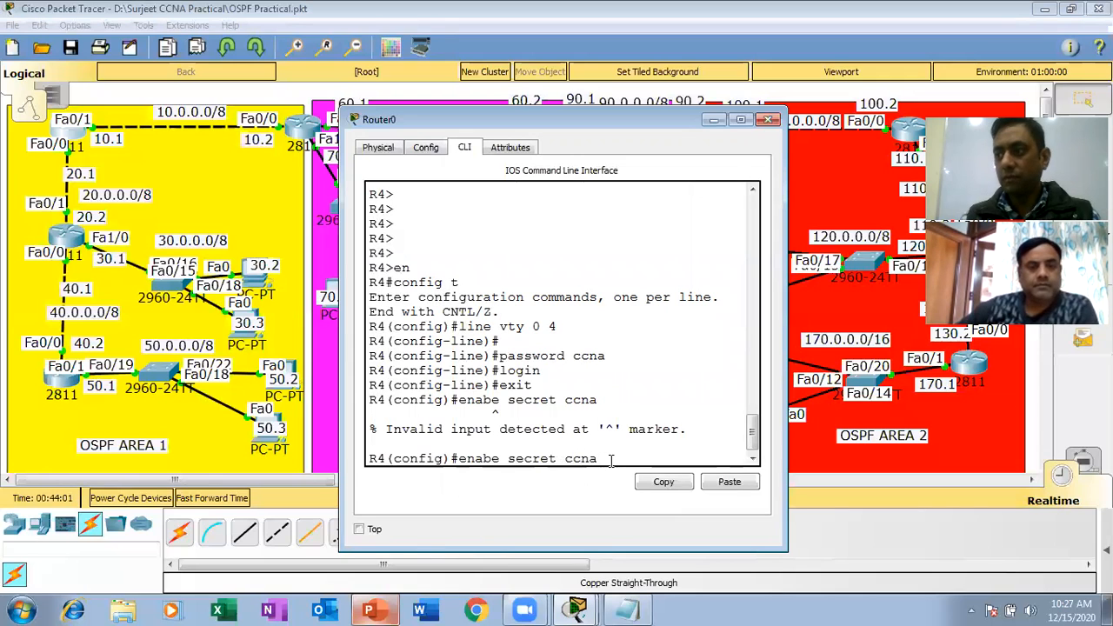
pyautogui.press('Left')
pyautogui.press('Left')
pyautogui.press('Left')
pyautogui.press('Left')
pyautogui.press('Left')
pyautogui.press('Left')
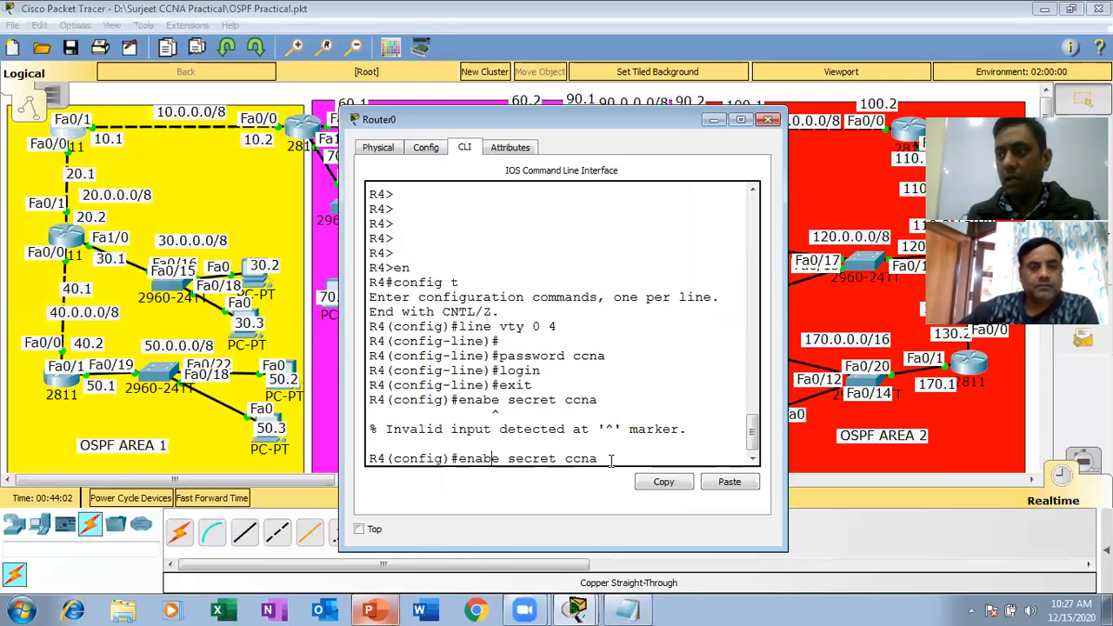
pyautogui.write('l')
pyautogui.press('Return')
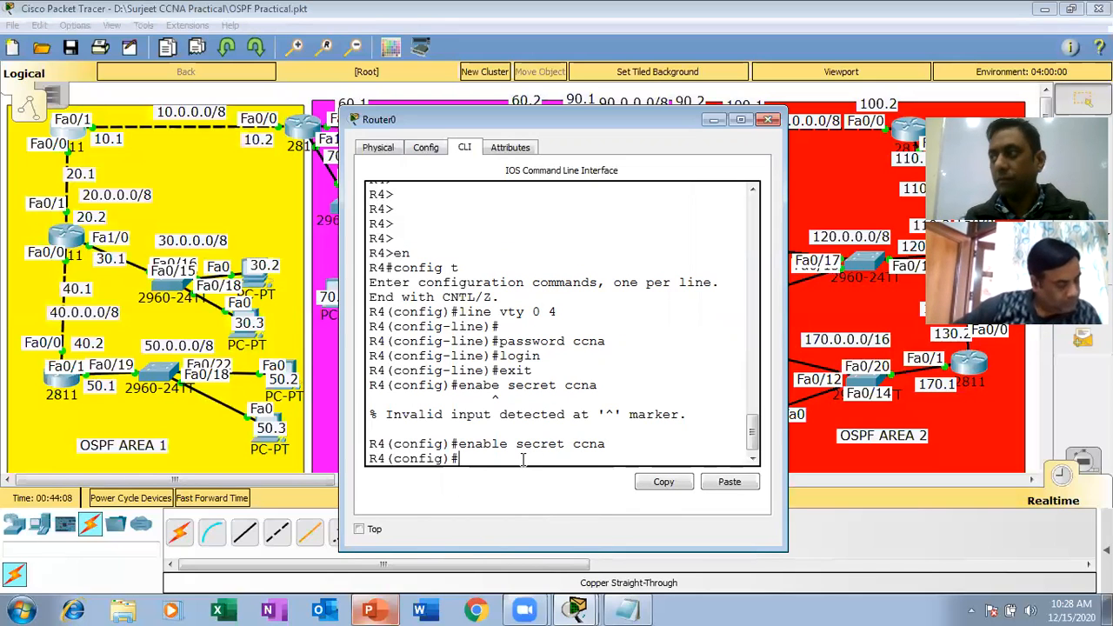
# Leave configuration mode on R4 and save its running configuration with the wr command.
pyautogui.hotkey('ctrl', 'z')
pyautogui.press('Return')
pyautogui.write('wr')
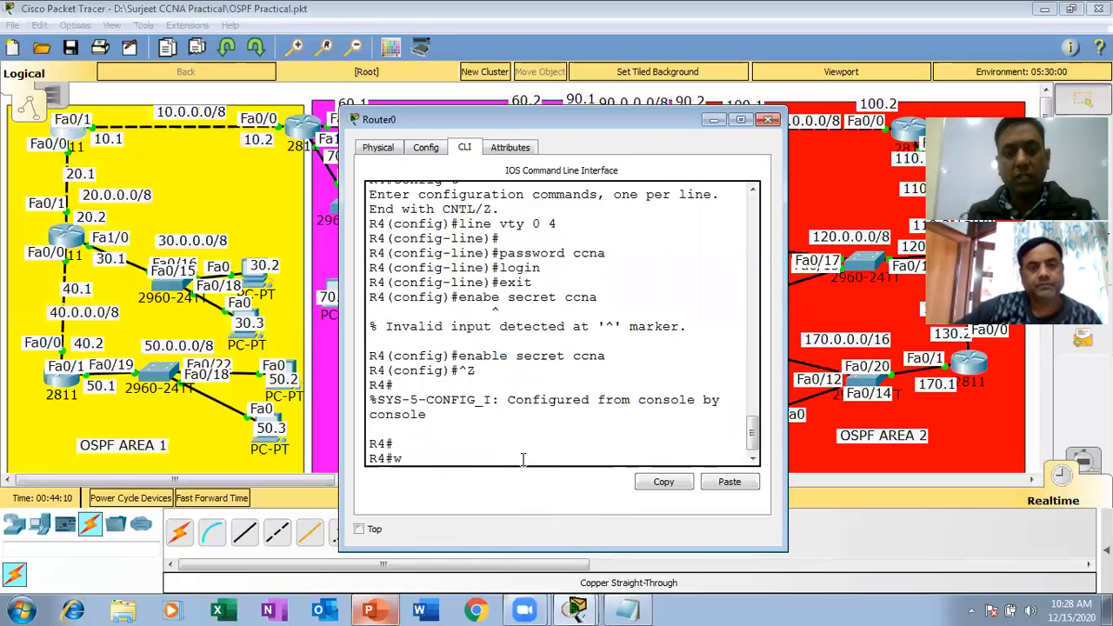
pyautogui.press('Return')
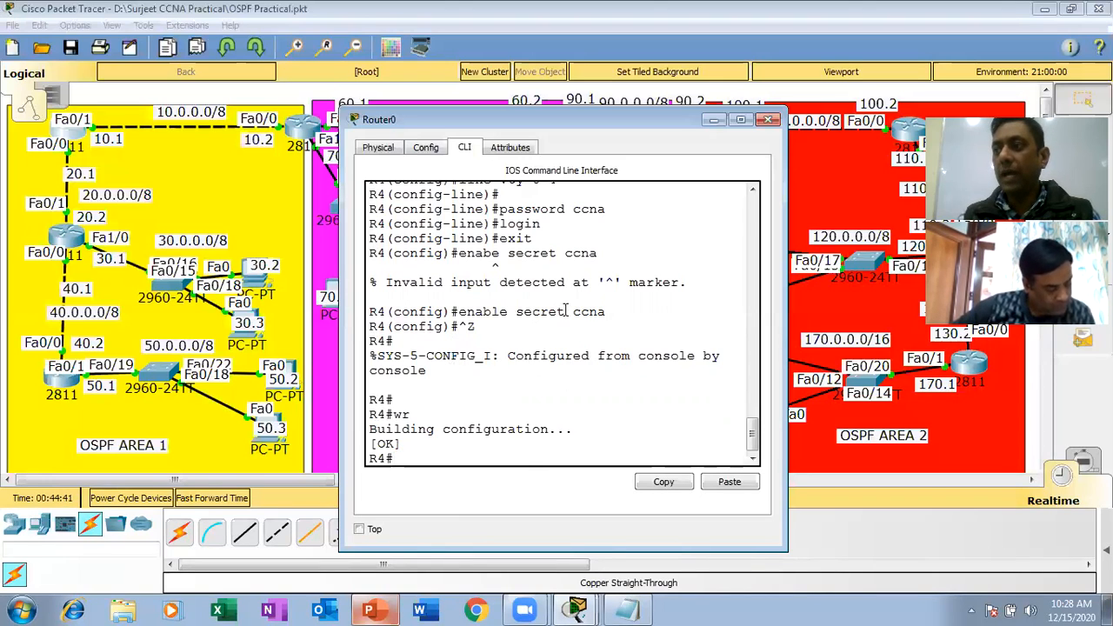
# Highlight the accepted enable secret command line on R4 for review, and close the router's window.
pyautogui.moveTo(606, 311); pyautogui.dragTo(369, 314)
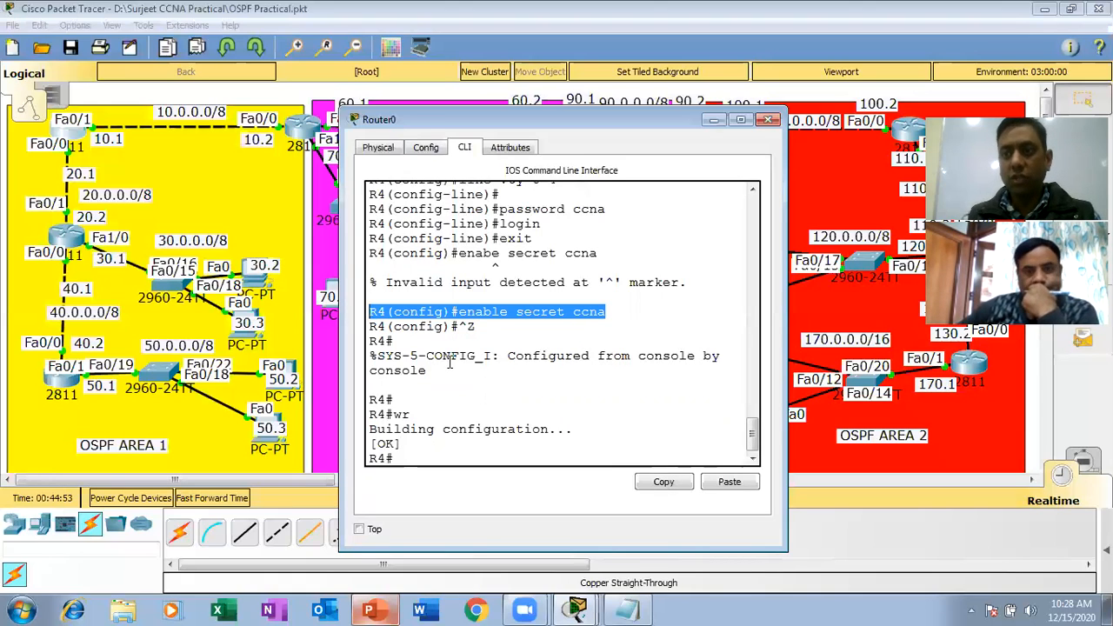
pyautogui.click(452, 406)
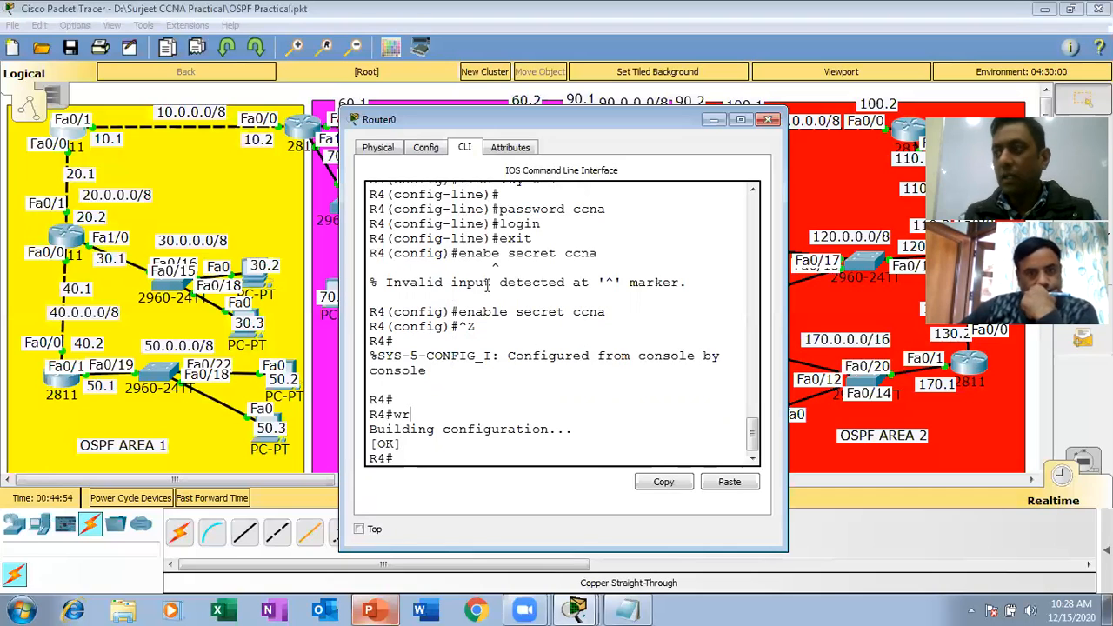
pyautogui.click(767, 119)
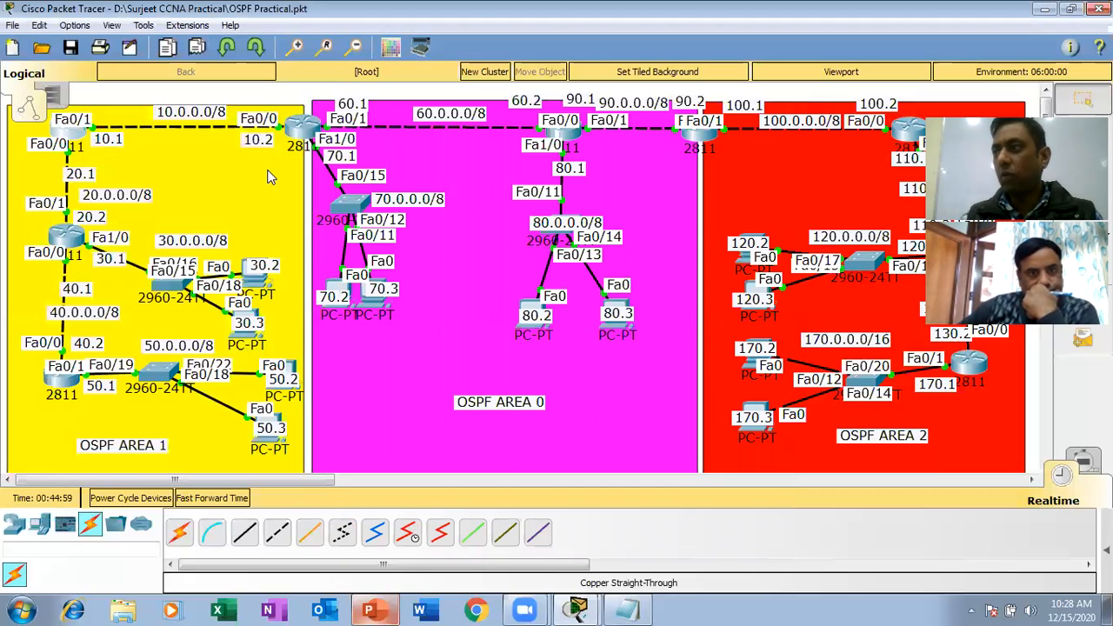
pyautogui.click(639, 256)
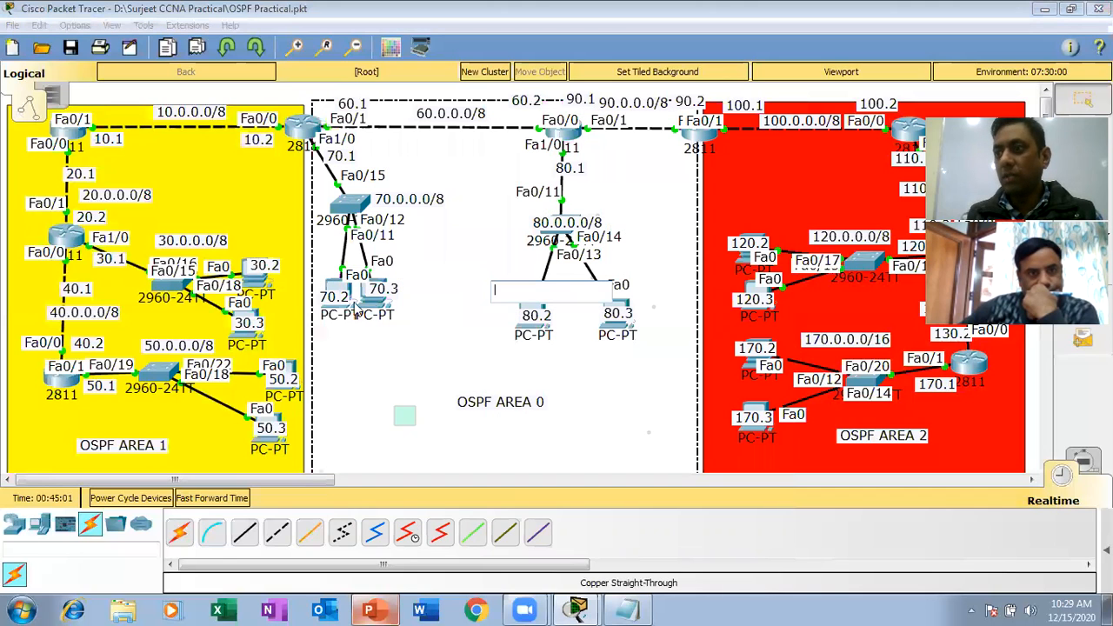
pyautogui.click(314, 402)
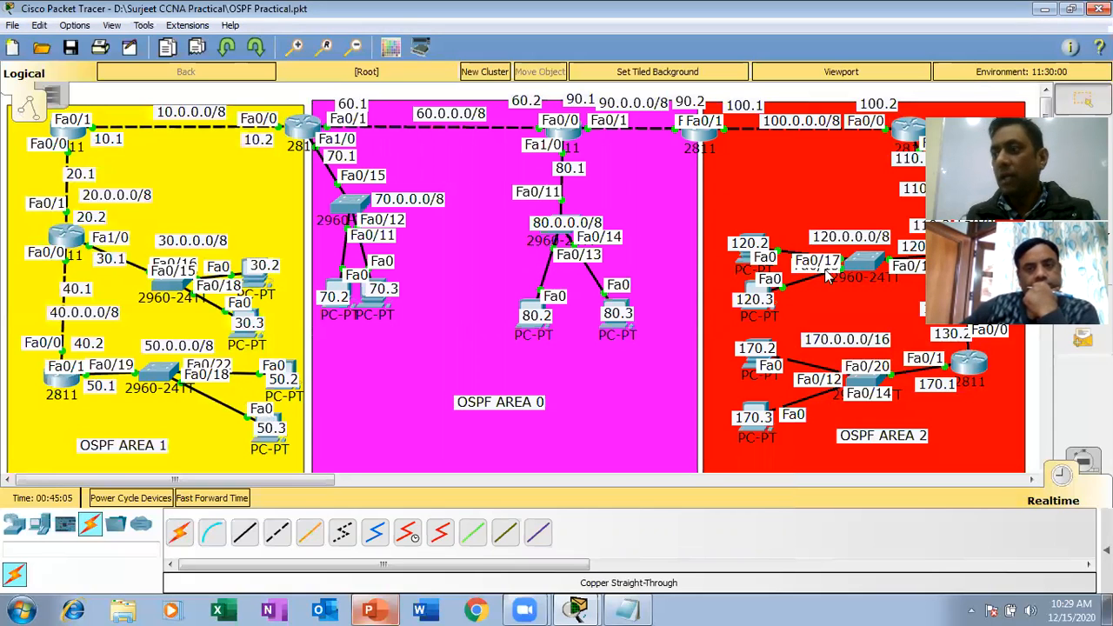
# Minimize the network topology, close the Notepad document without saving its changes, and close the PC11 window.
pyautogui.click(1046, 8)
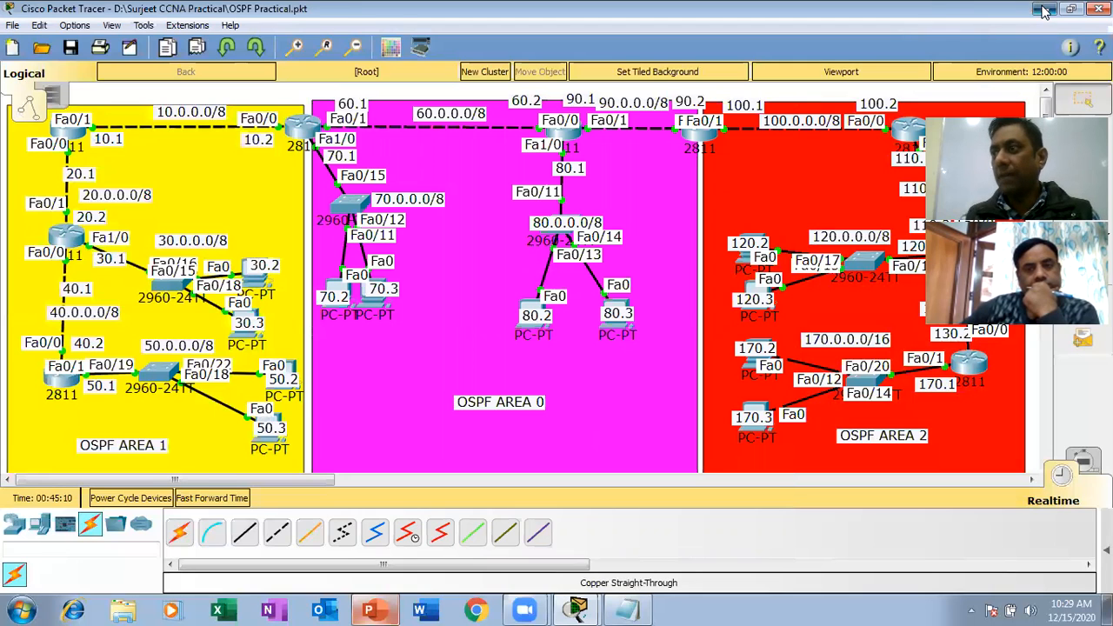
pyautogui.click(920, 89)
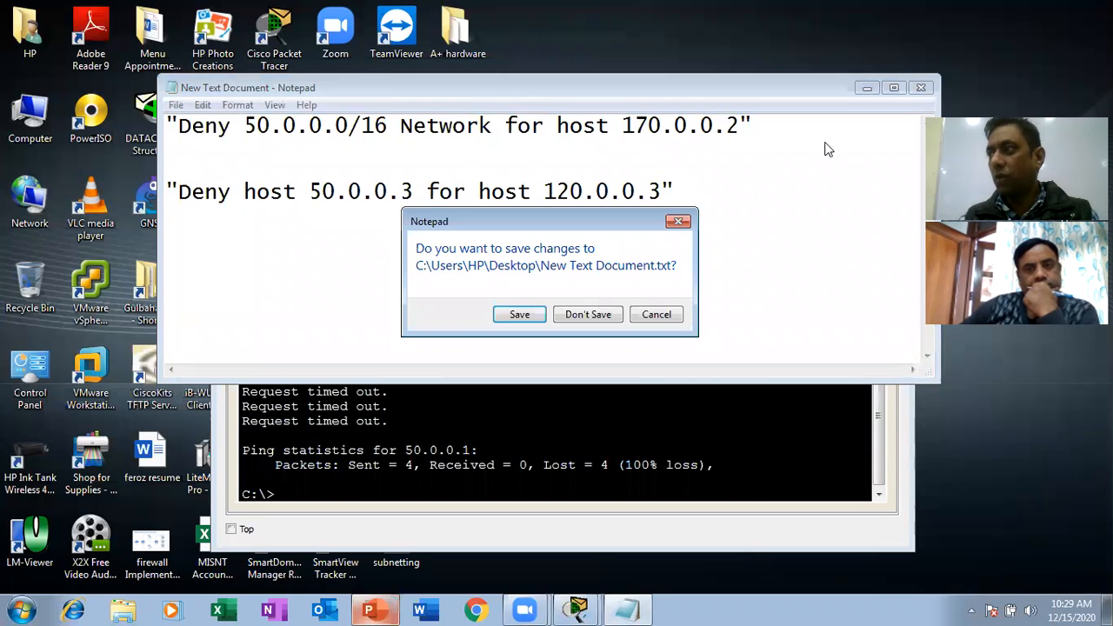
pyautogui.click(597, 320)
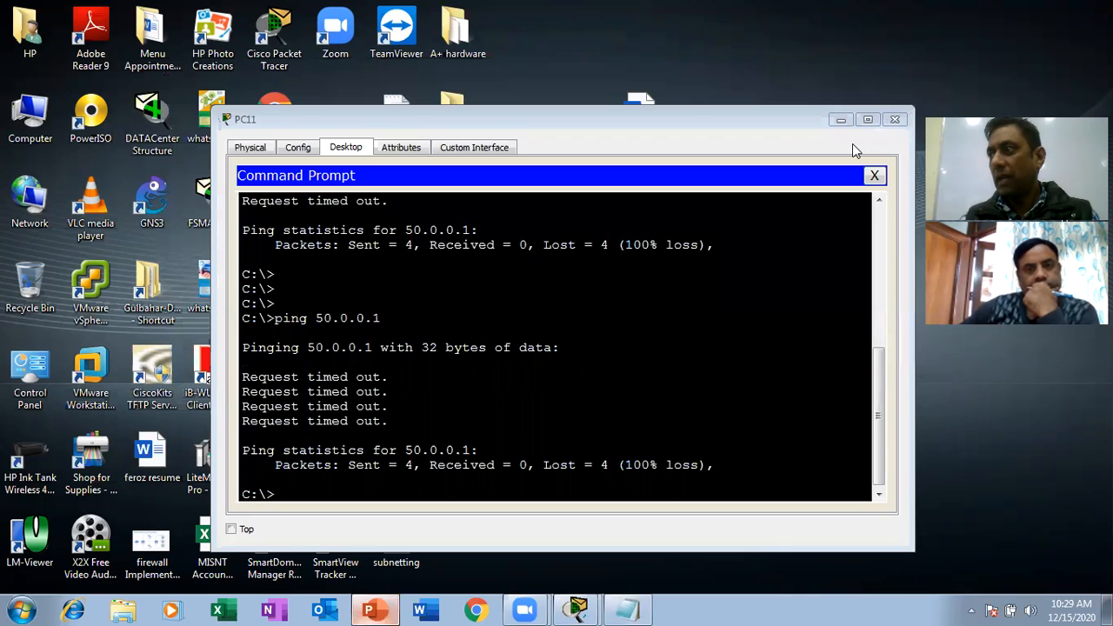
pyautogui.click(899, 127)
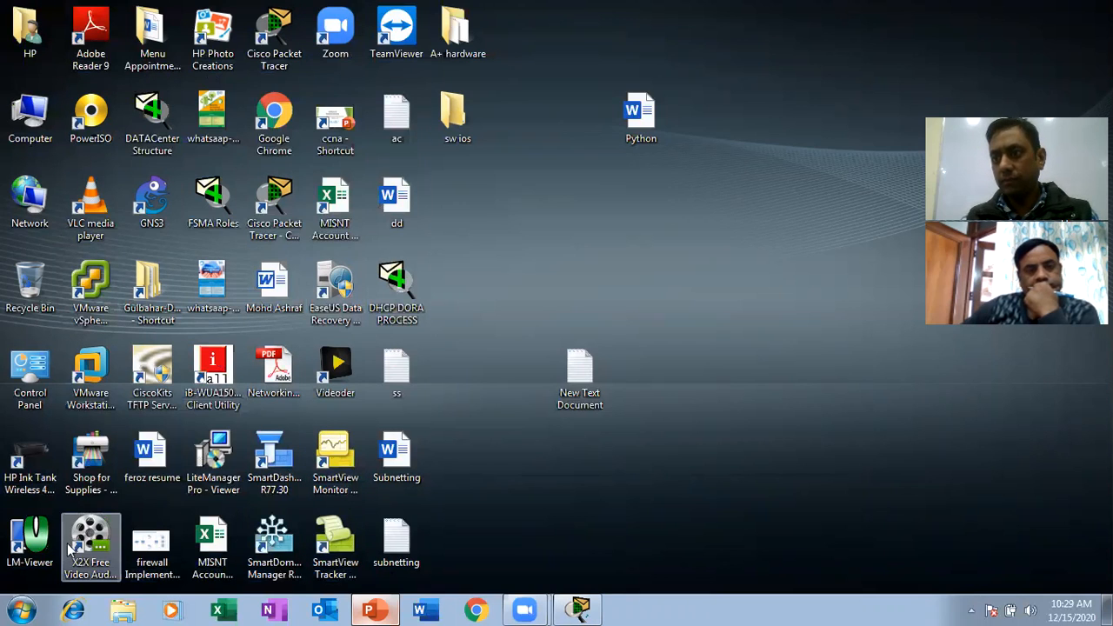
# Search the computer's installed programs for PuTTY, and dismiss the search.
pyautogui.click(23, 609)
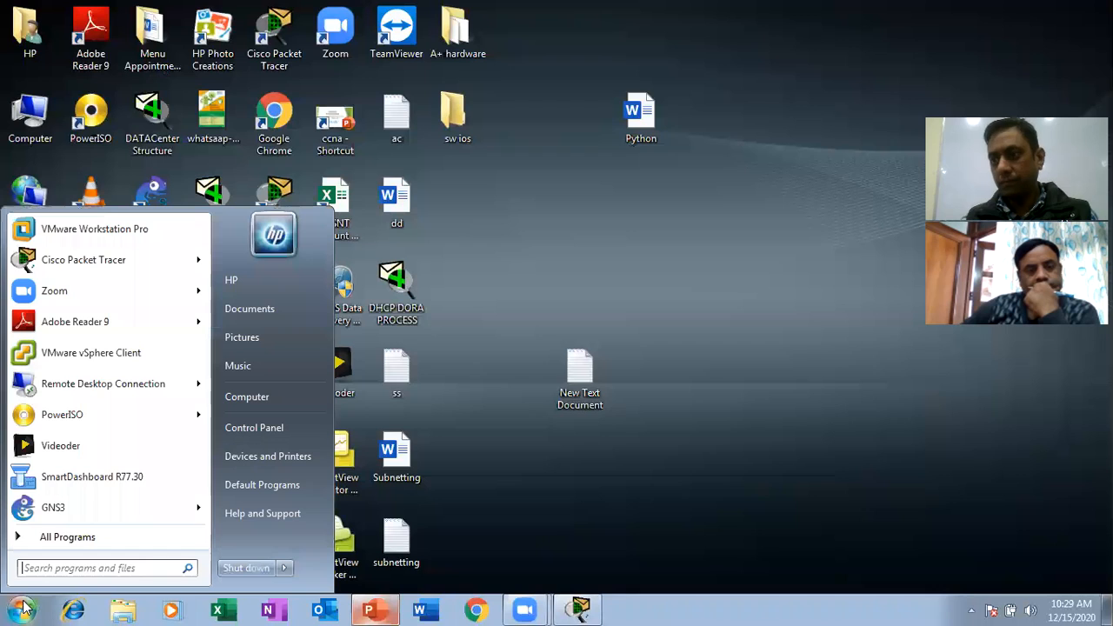
pyautogui.click(86, 568)
pyautogui.write('pu')
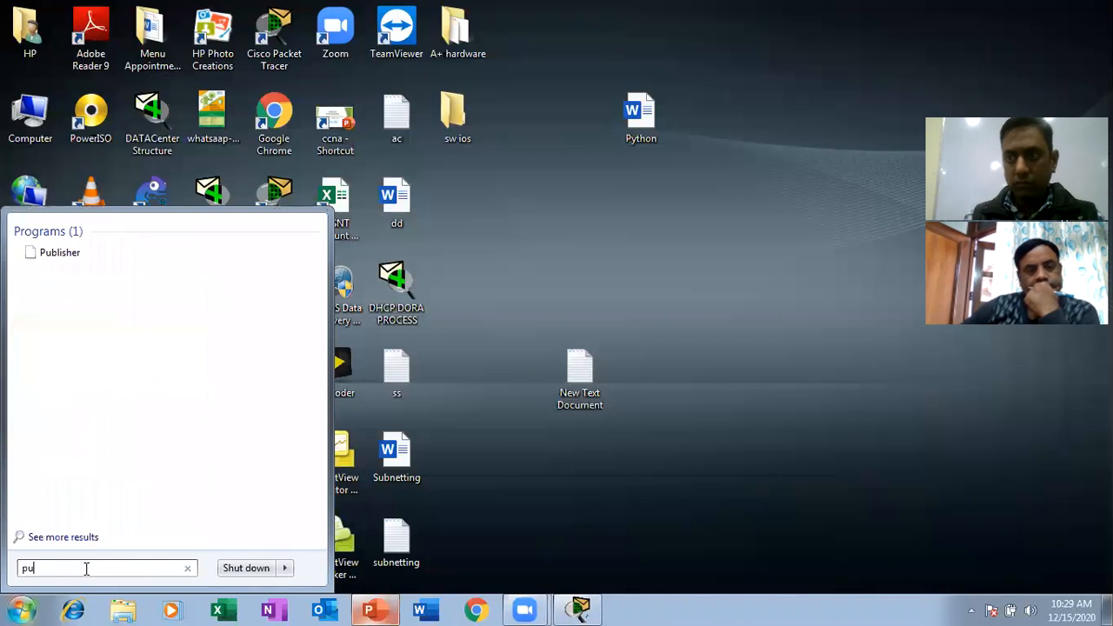
pyautogui.write('tt')
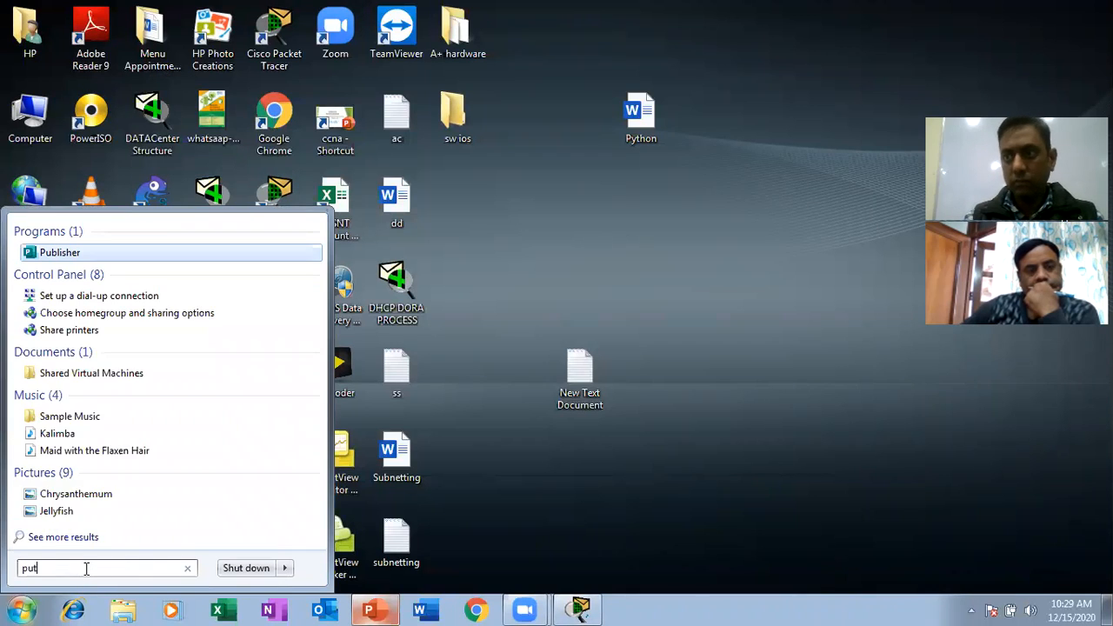
pyautogui.click(619, 342)
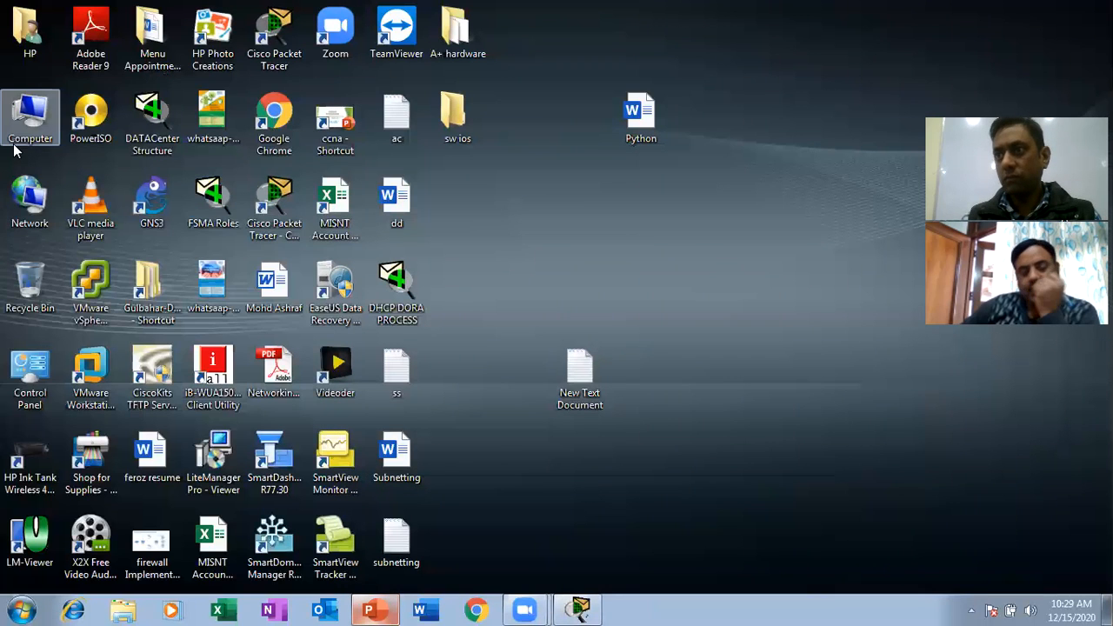
# Open the software folder on Local Disk (D:) and launch putty_beta_0_66.
pyautogui.doubleClick(30, 117)
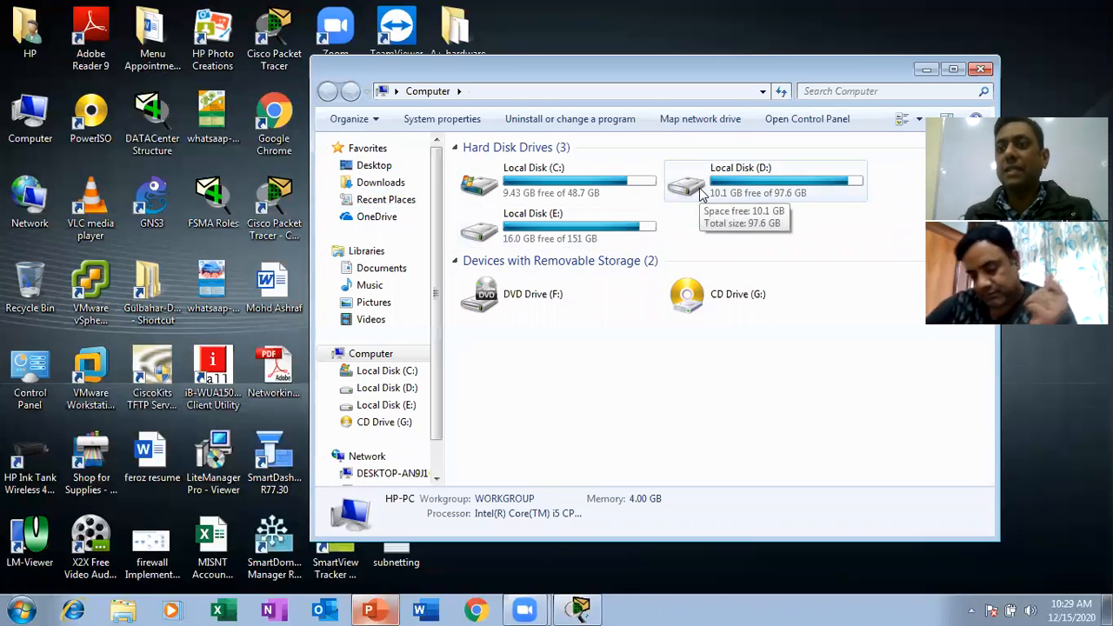
pyautogui.doubleClick(753, 199)
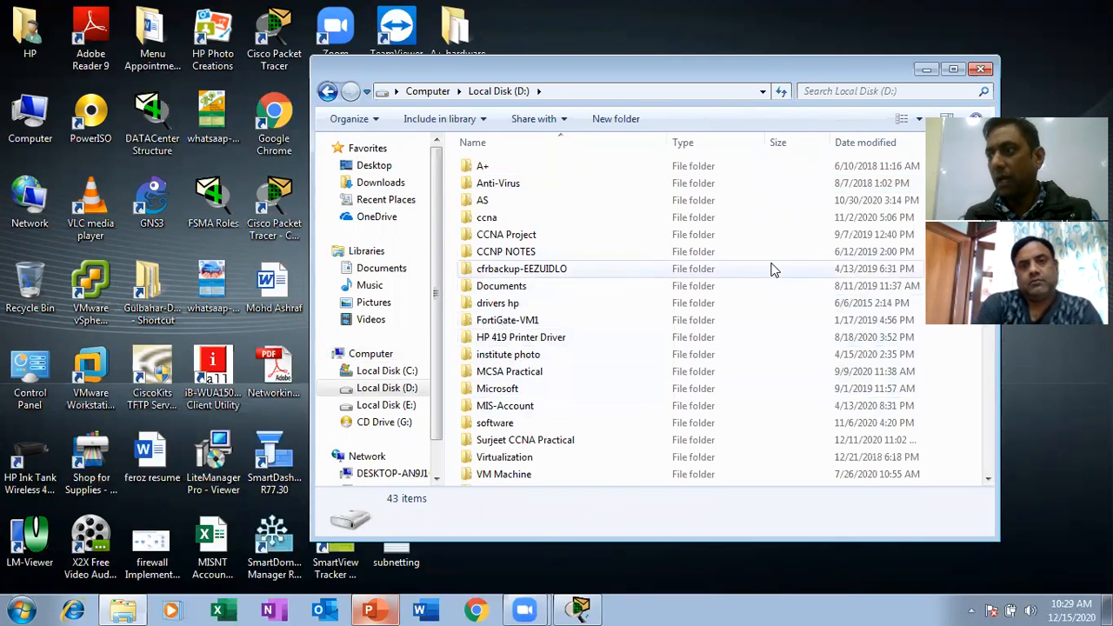
pyautogui.click(988, 479)
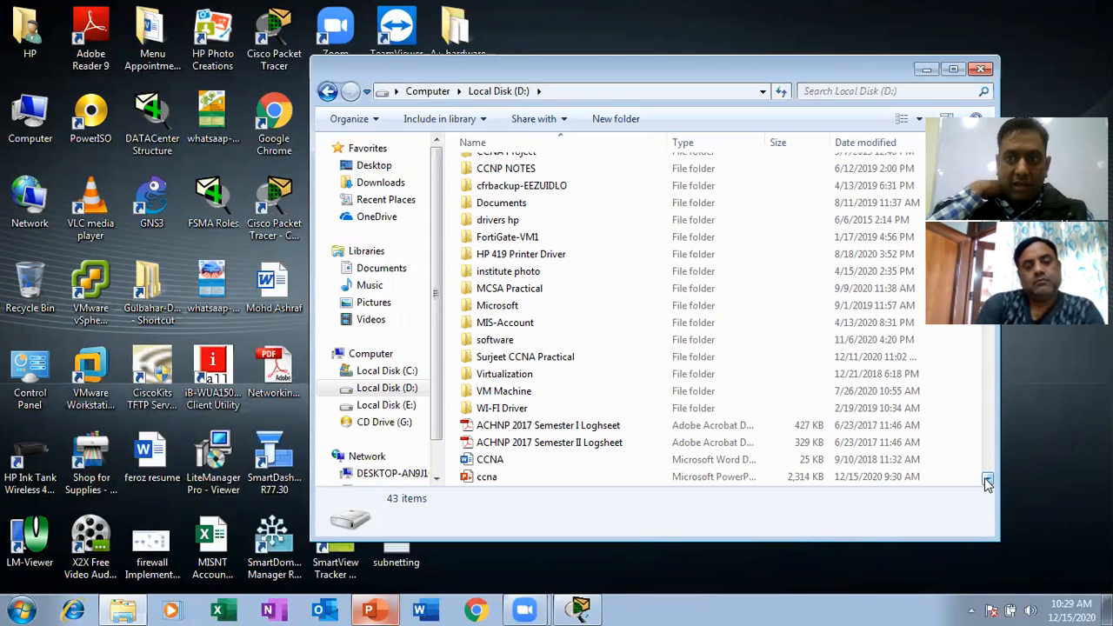
pyautogui.click(988, 480)
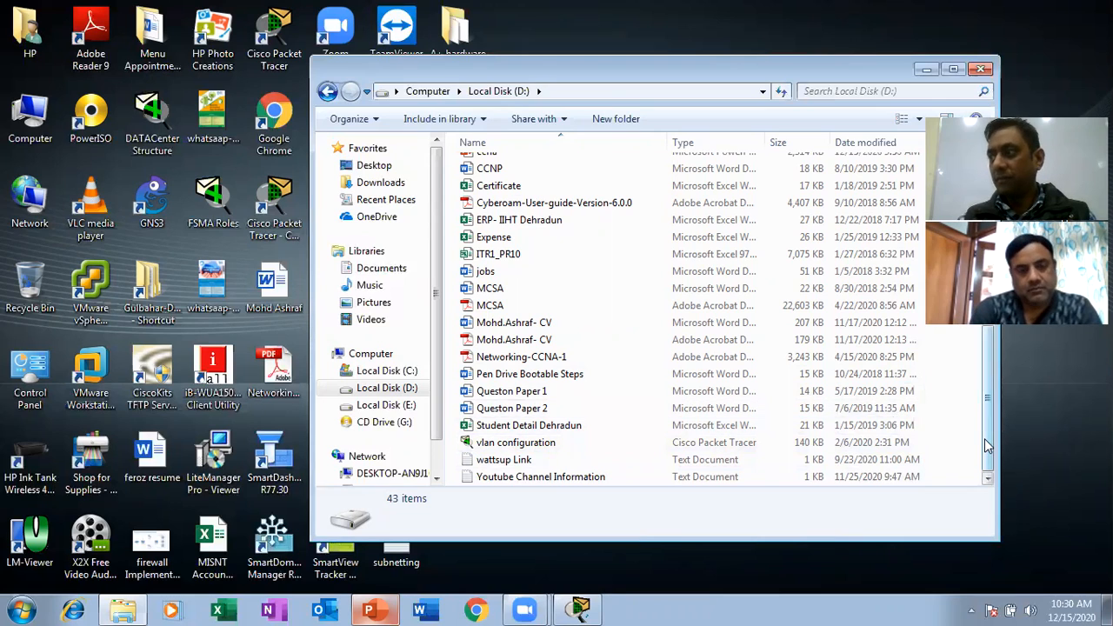
pyautogui.moveTo(987, 446); pyautogui.dragTo(995, 346)
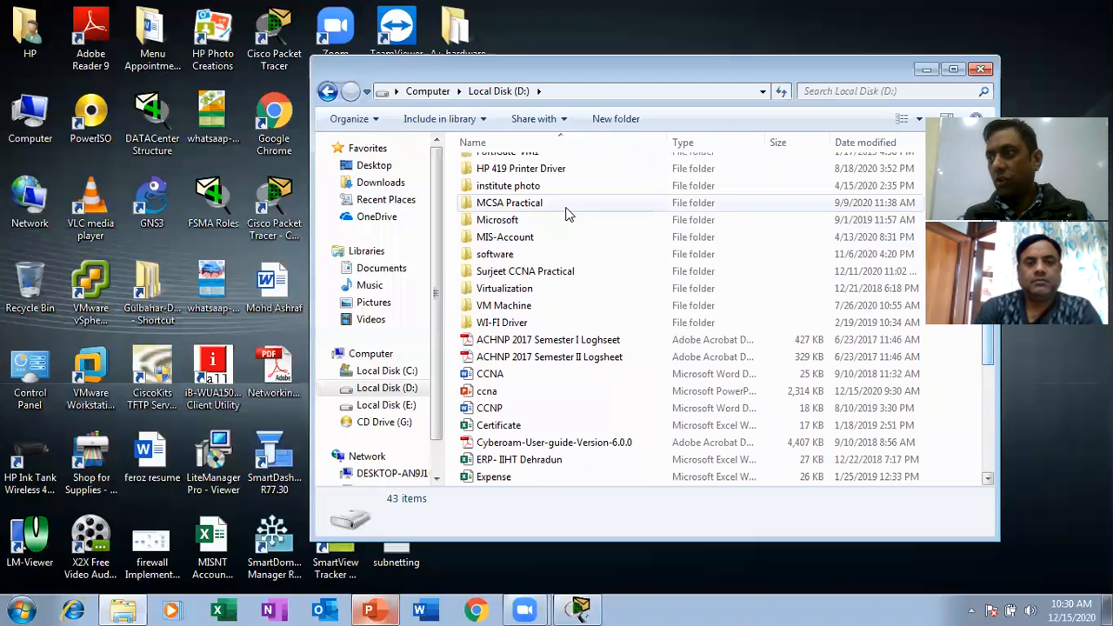
pyautogui.doubleClick(495, 258)
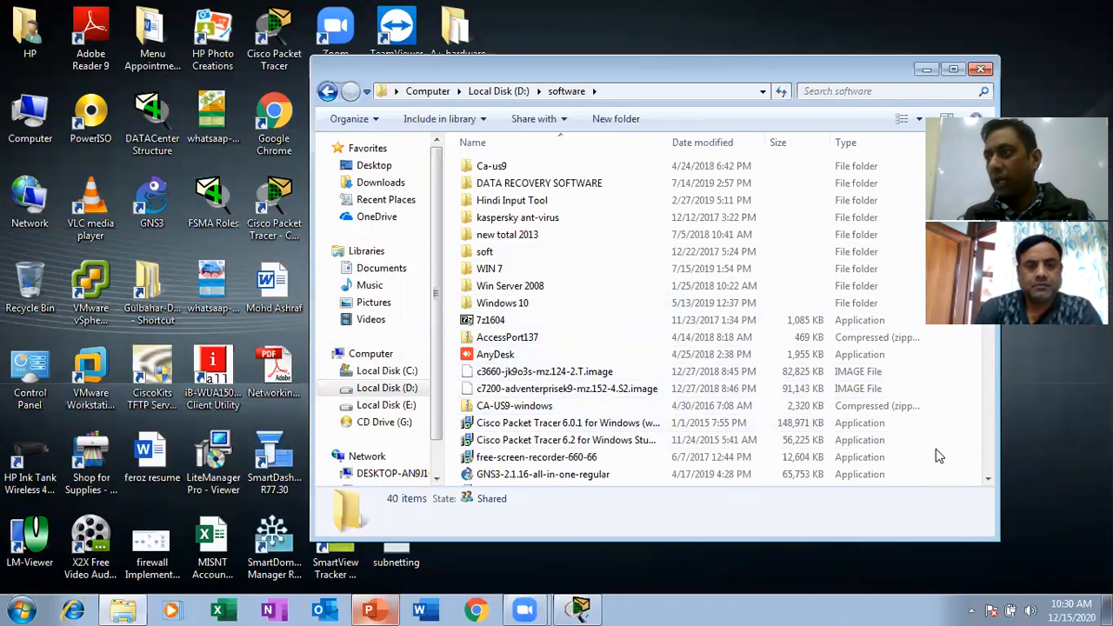
pyautogui.scroll(-7, 994, 394)
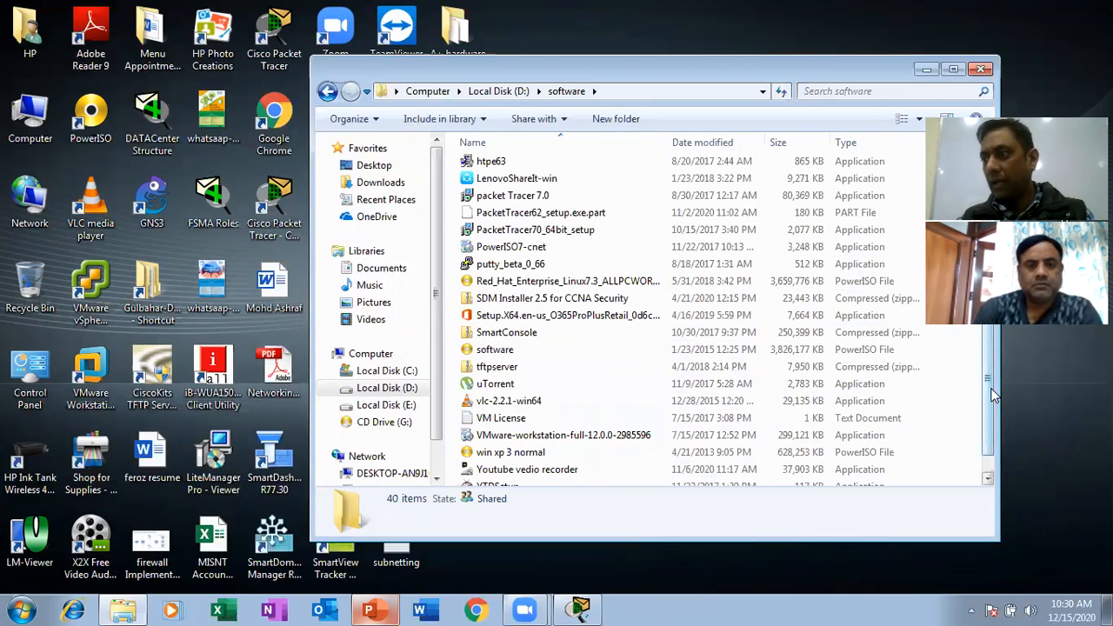
pyautogui.doubleClick(507, 265)
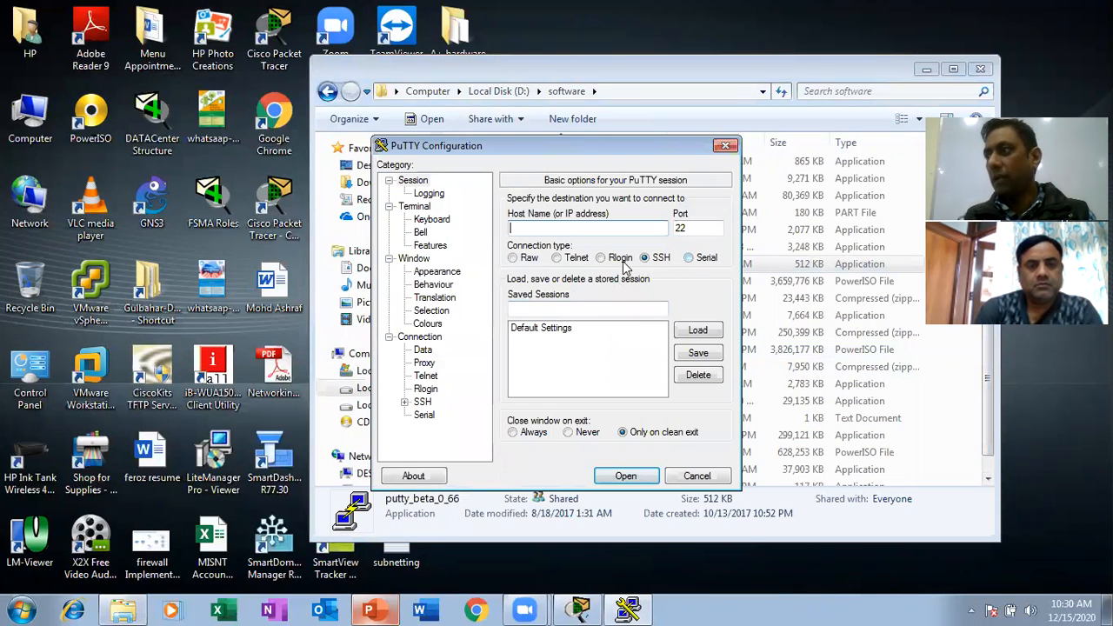
# Show the Telnet and SSH connection types in the PuTTY configuration, and close it without connecting.
pyautogui.click(574, 261)
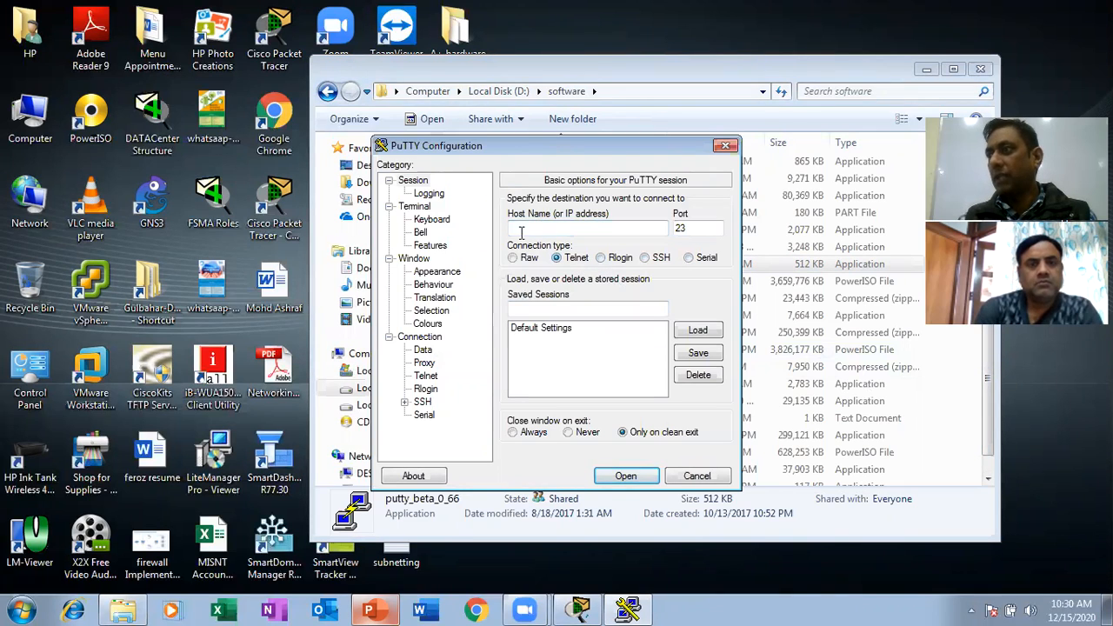
pyautogui.click(547, 227)
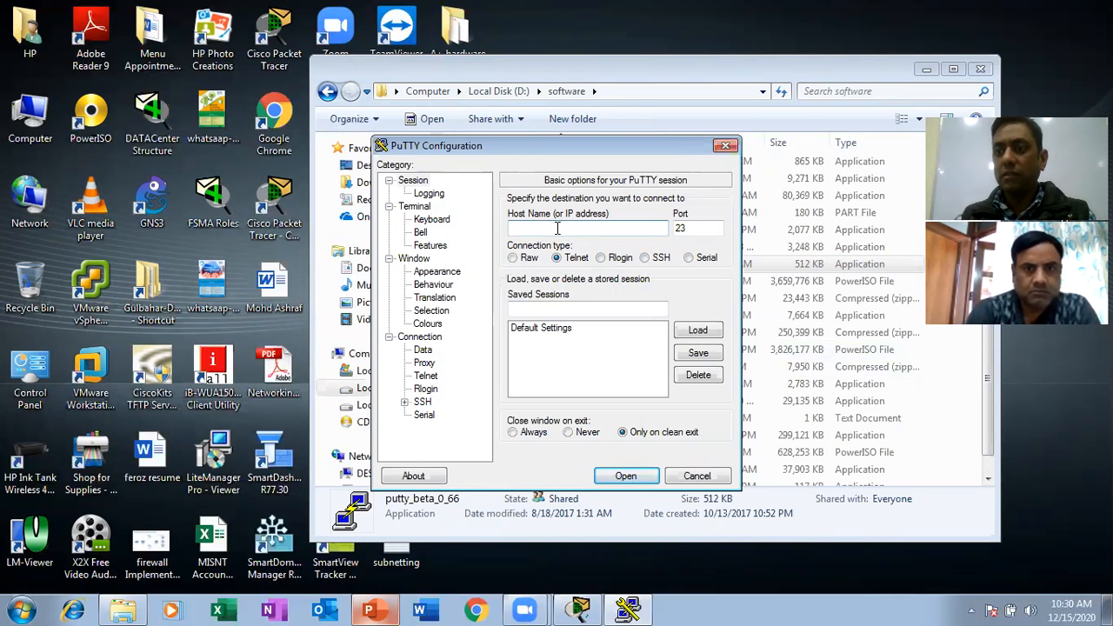
pyautogui.click(558, 228)
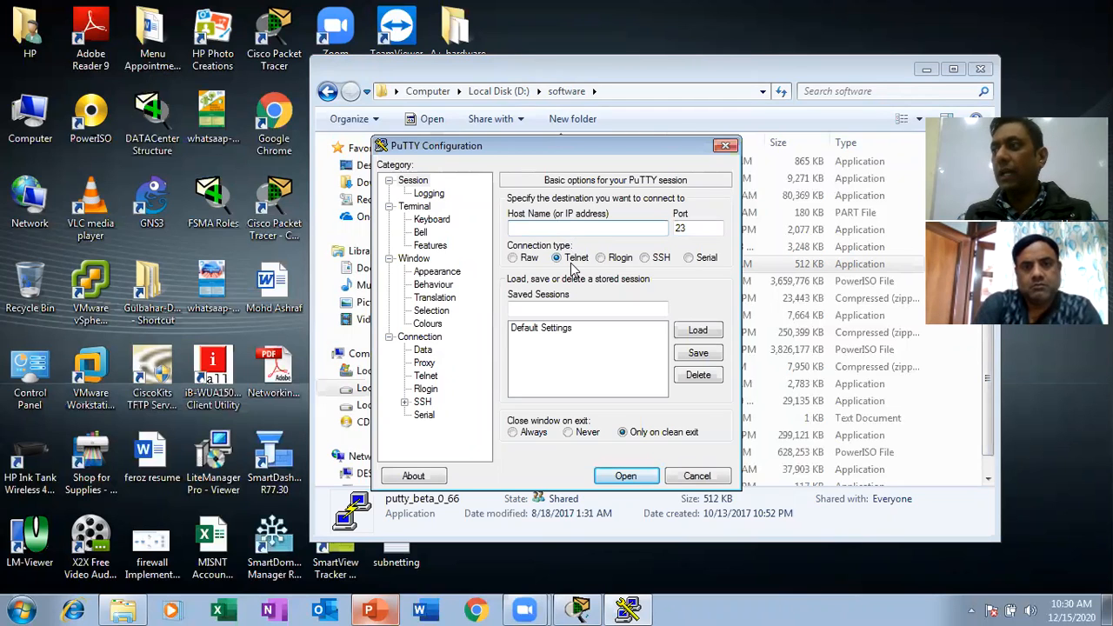
pyautogui.click(645, 259)
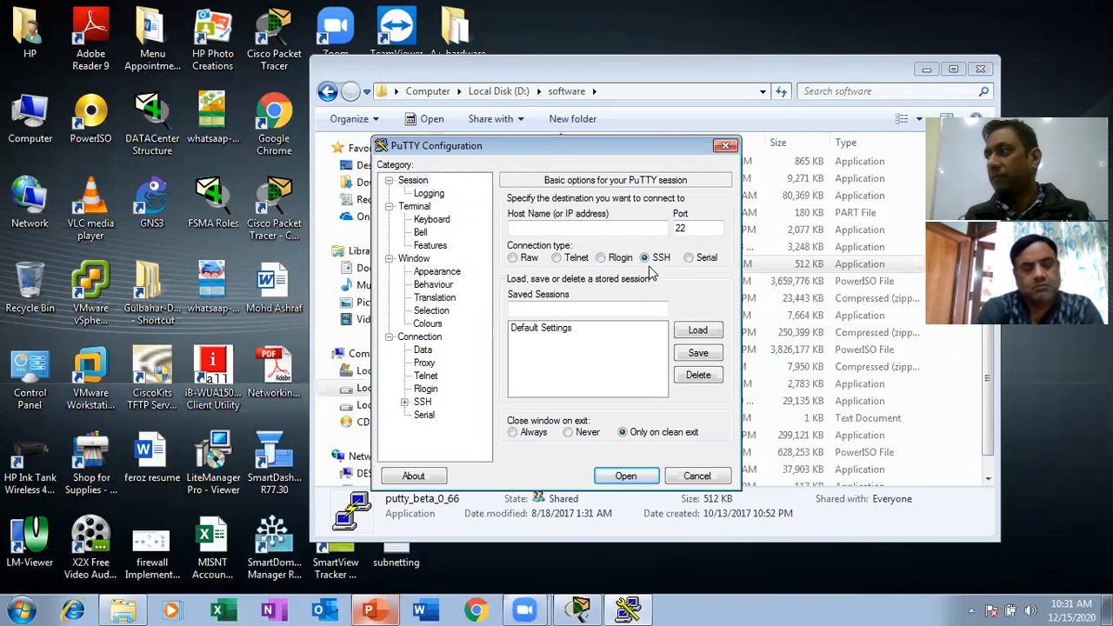
pyautogui.click(557, 258)
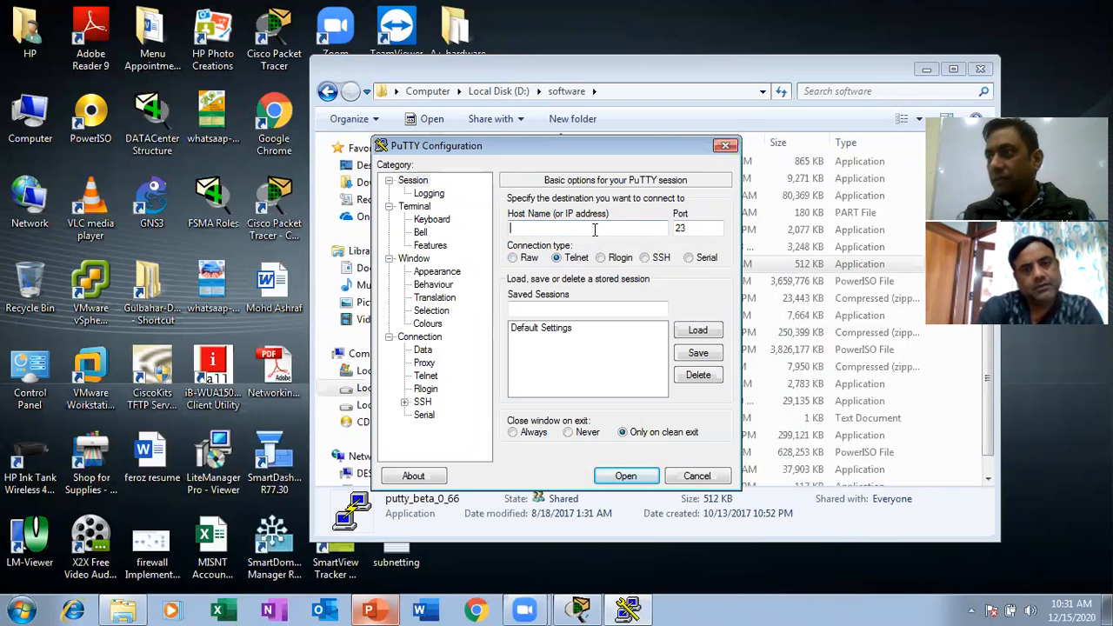
pyautogui.click(694, 480)
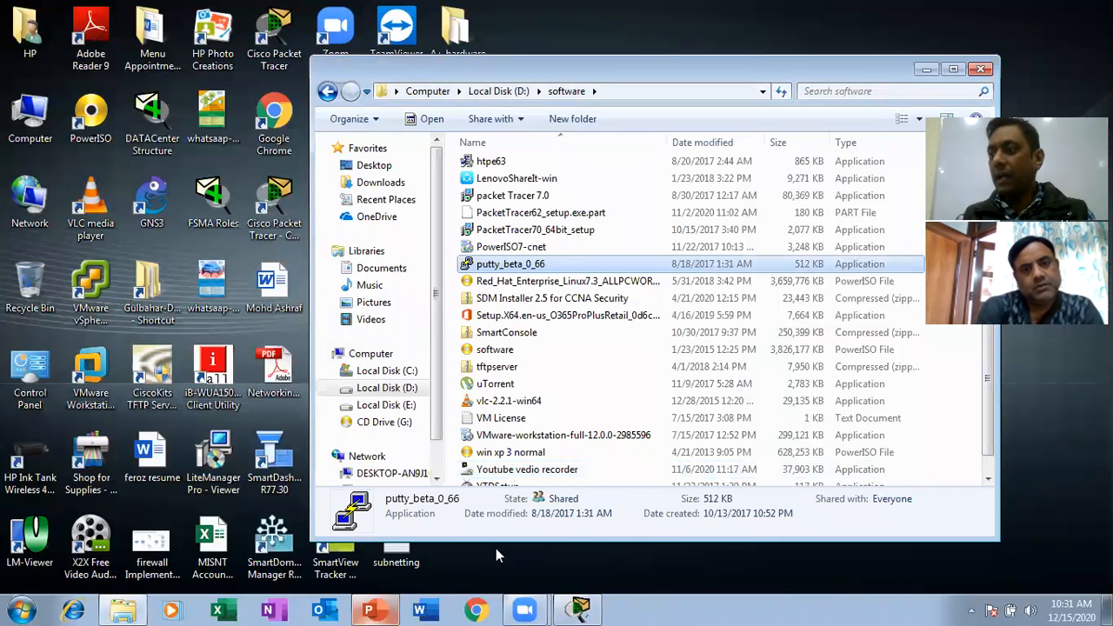
# Switch to Cisco Packet Tracer and open the command prompt of PC9, the host labelled 120.3.
pyautogui.click(581, 609)
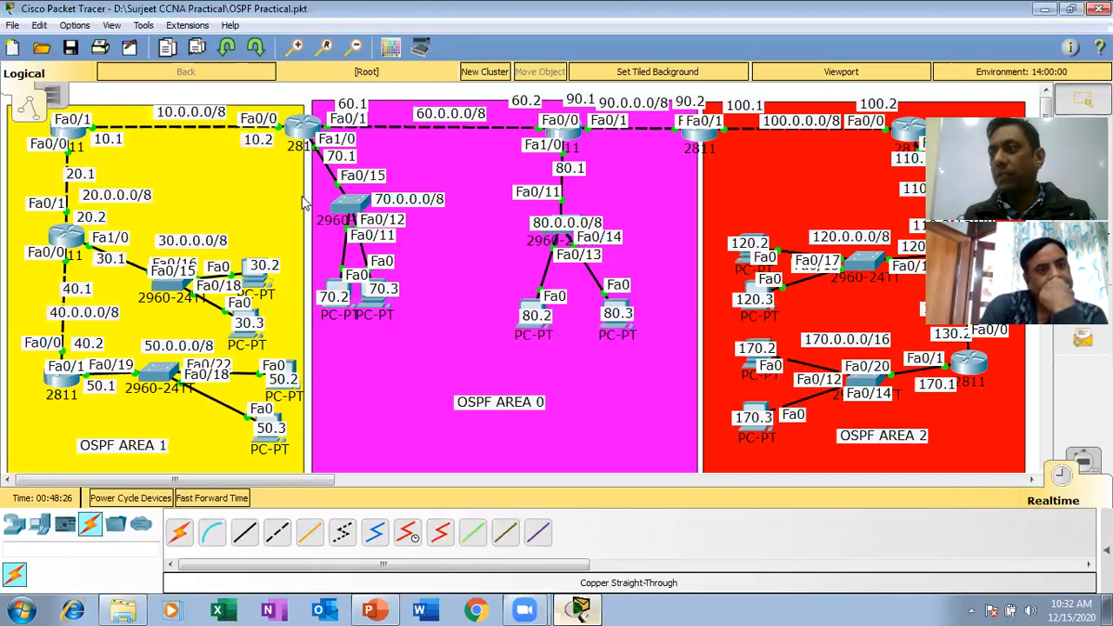
pyautogui.click(753, 289)
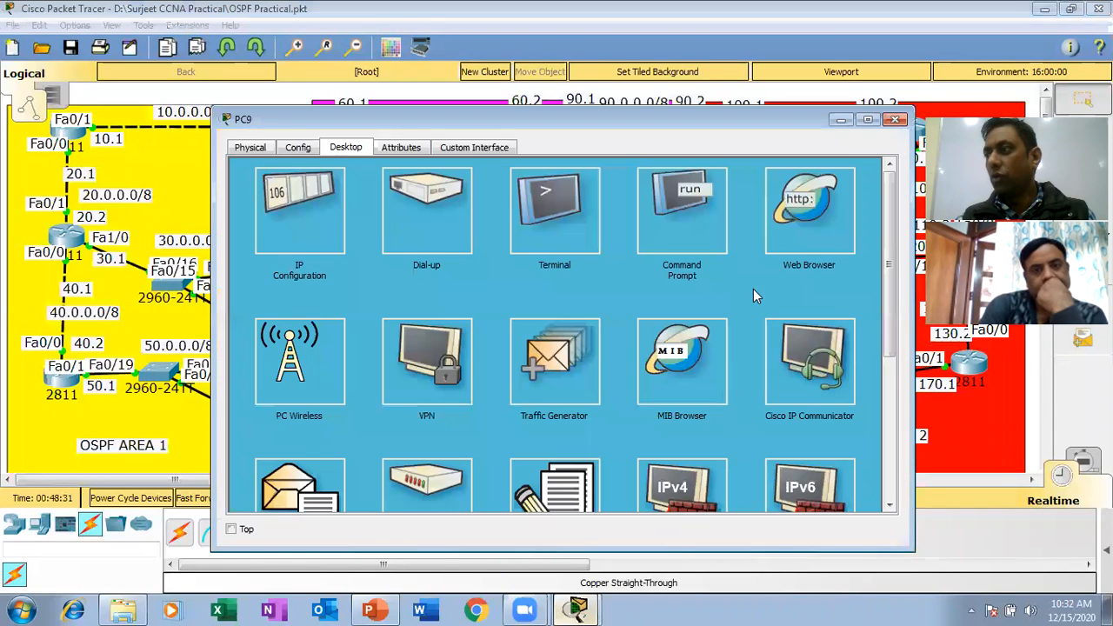
pyautogui.click(684, 230)
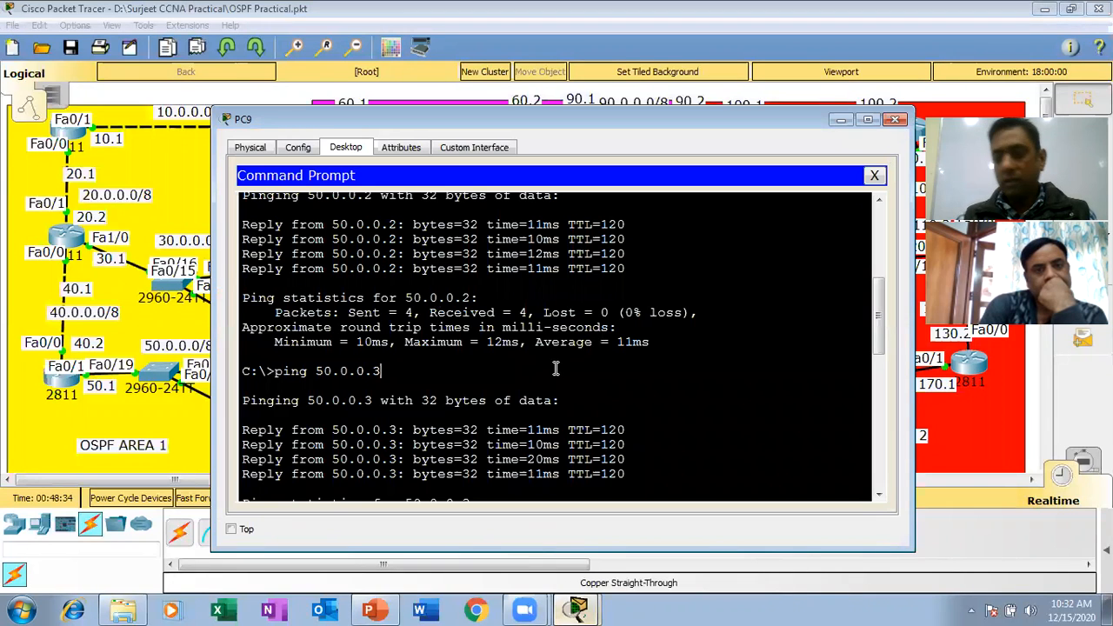
# Start a Telnet session to 10.0.0.1 from PC9's command prompt.
pyautogui.press('Return')
pyautogui.press('Return')
pyautogui.press('Return')
pyautogui.write('te')
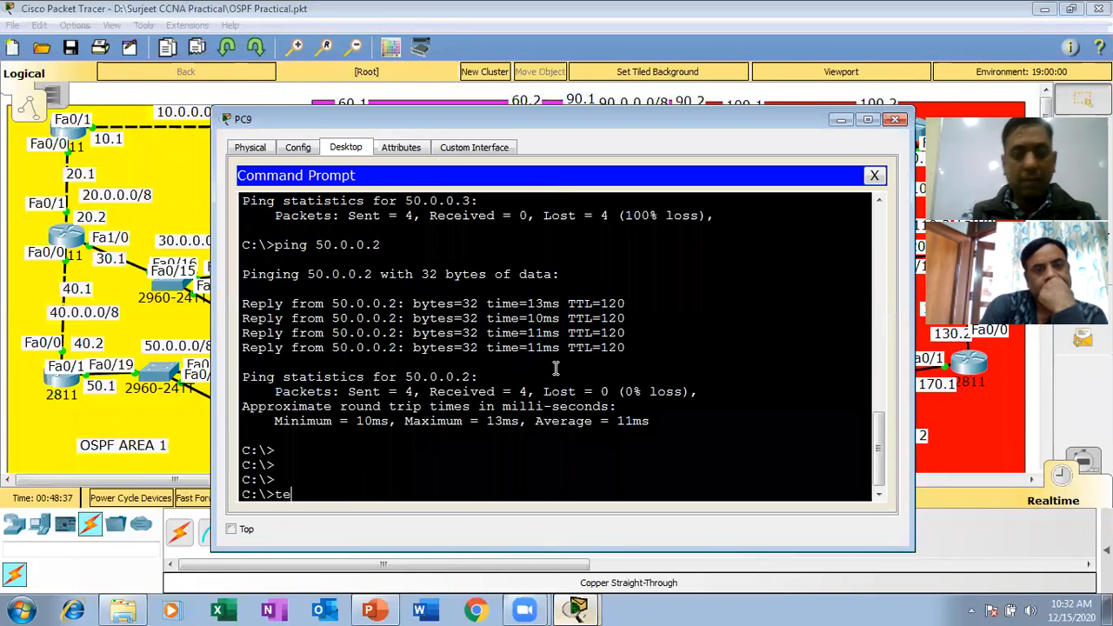
pyautogui.write('lnet')
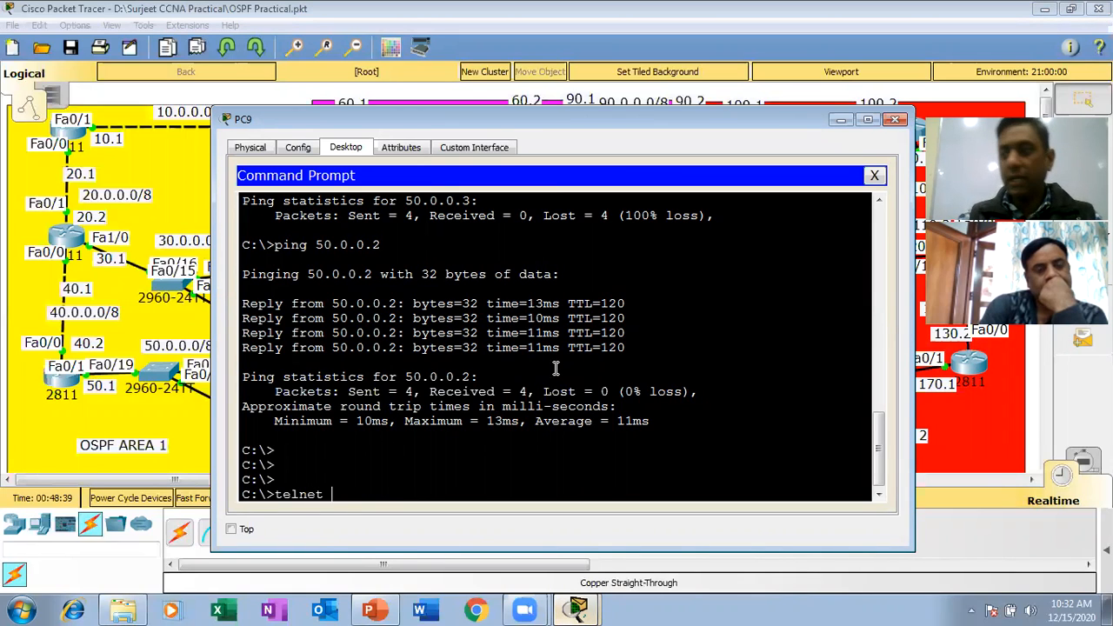
pyautogui.write(' 10.0.0.1')
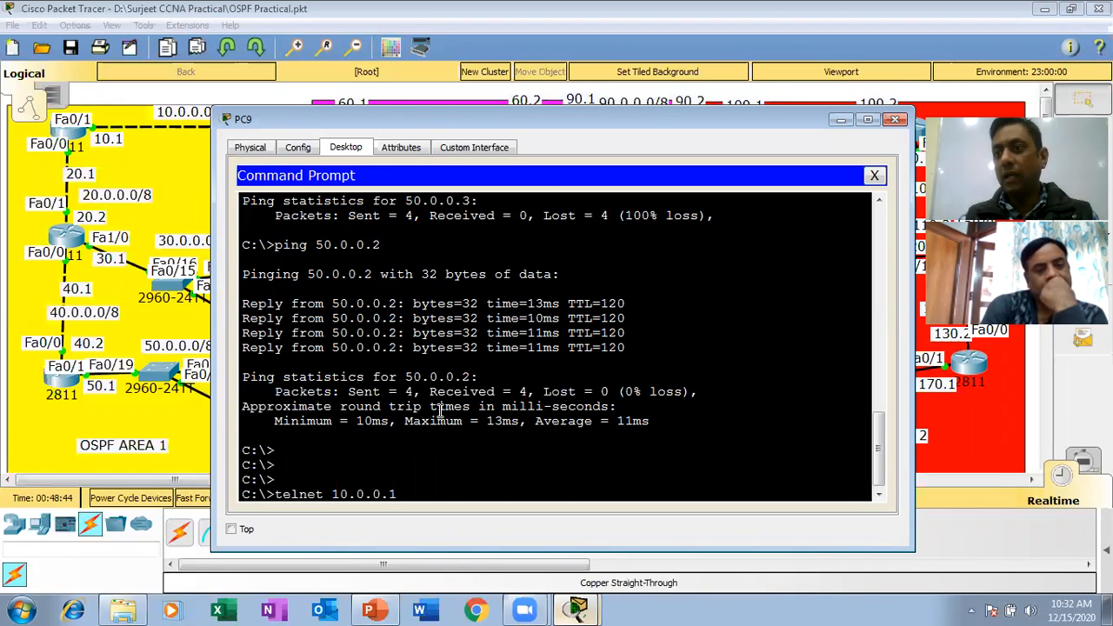
pyautogui.press('Return')
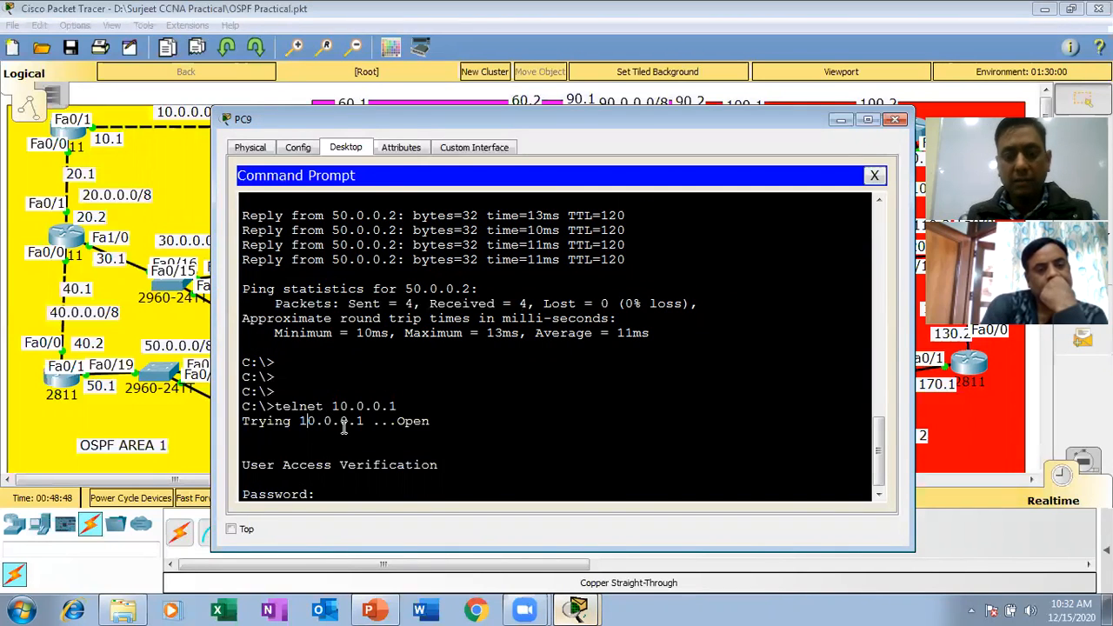
# Log in to R4 with the Telnet password and enter privileged mode with the enable password.
pyautogui.press('Return')
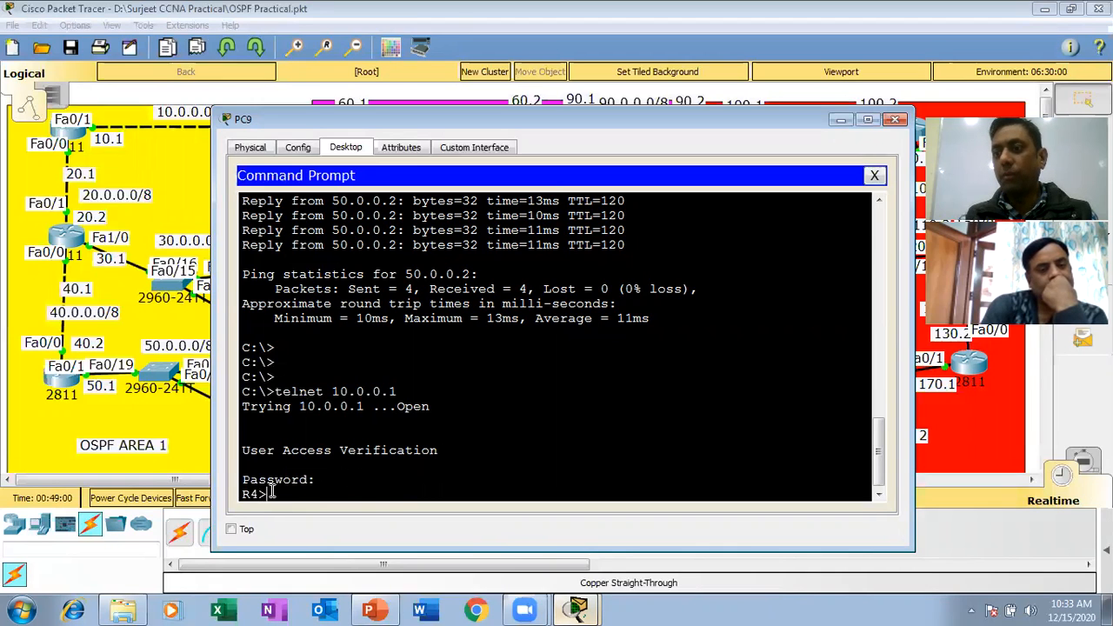
pyautogui.press('Return')
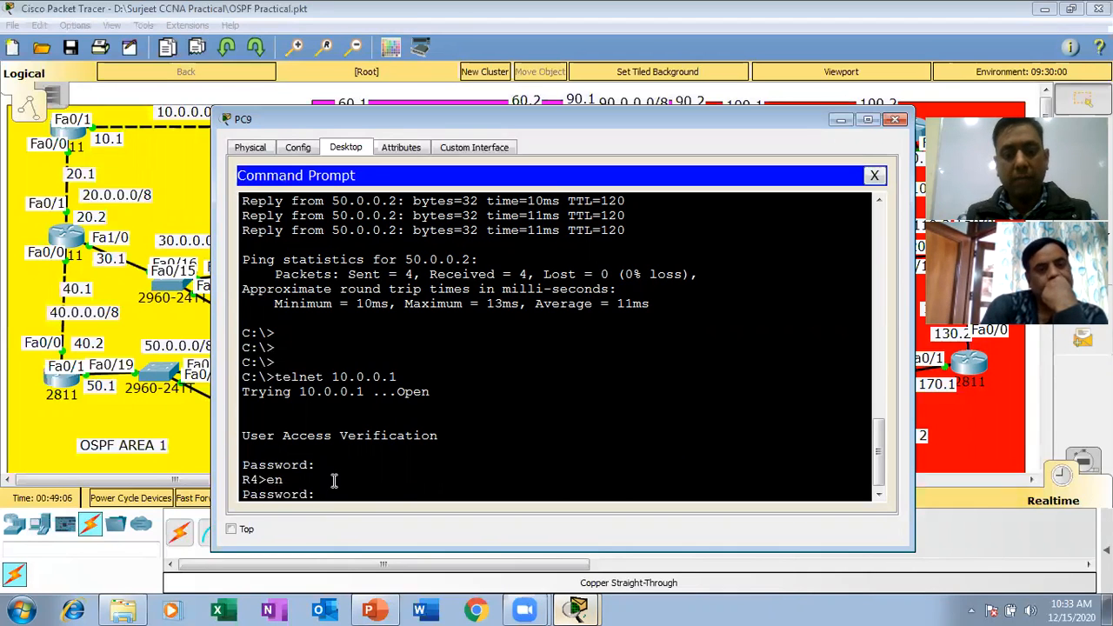
pyautogui.press('Return')
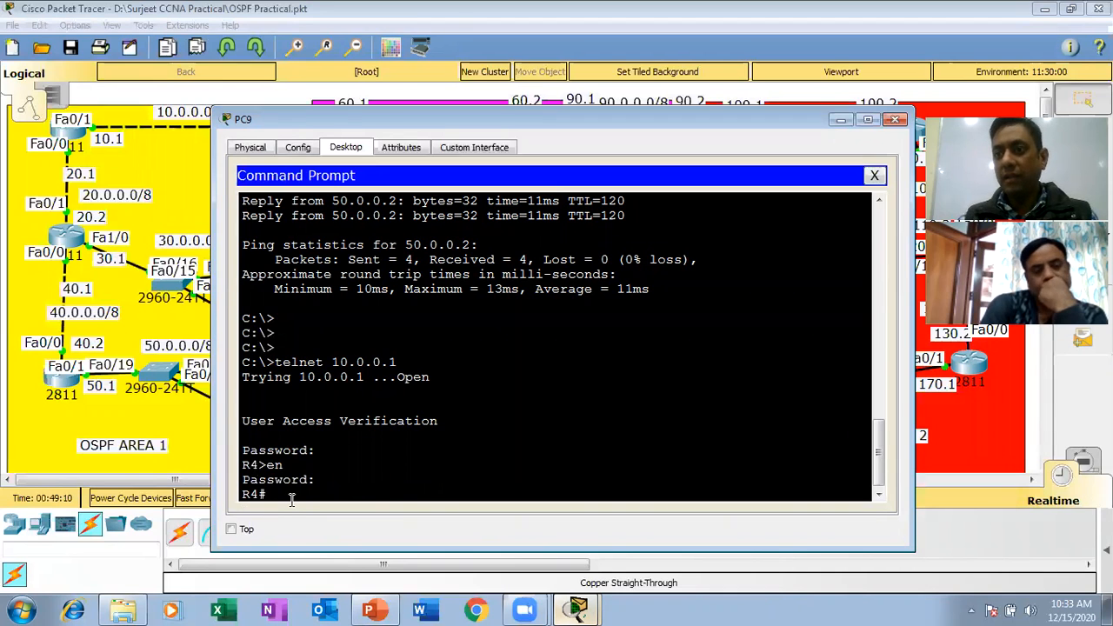
# Show R4's running configuration over the Telnet session and page through it to the end.
pyautogui.write('sh run')
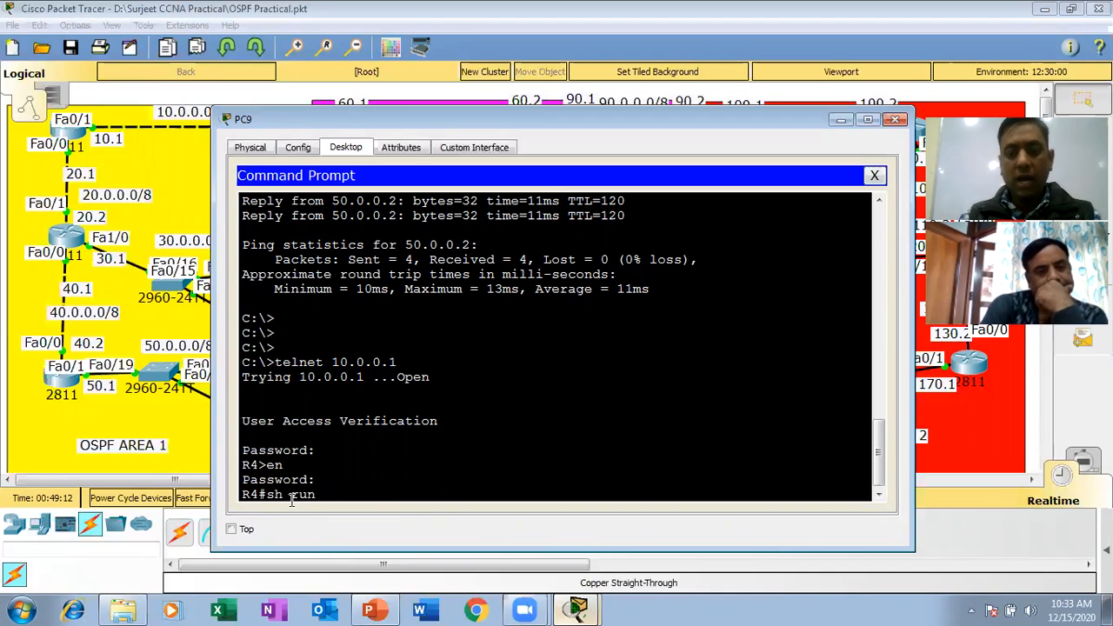
pyautogui.press('Return')
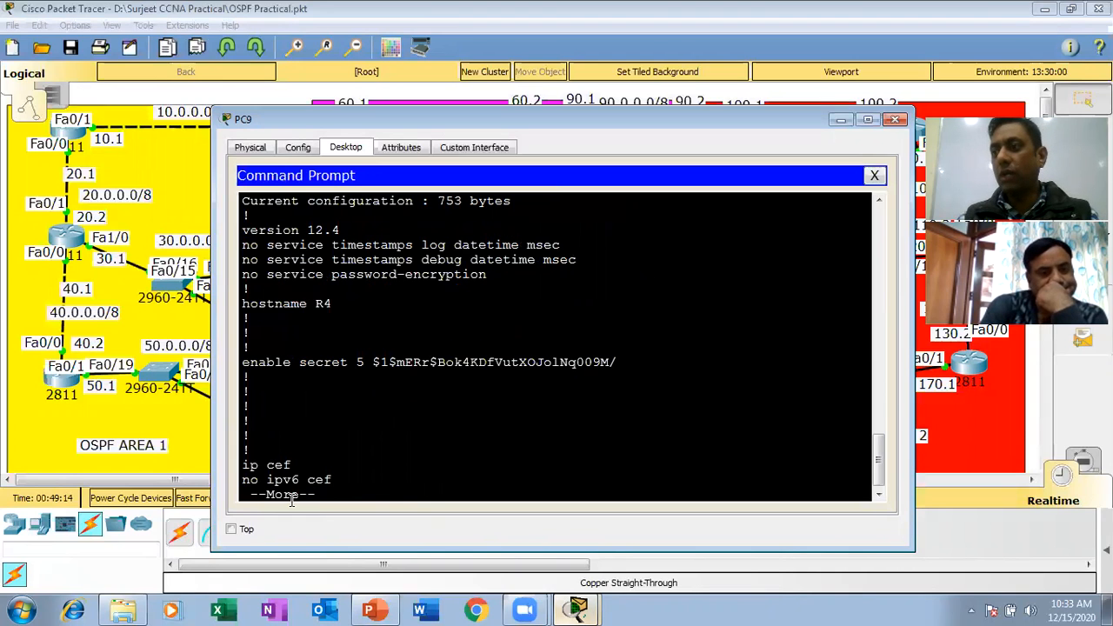
pyautogui.press('space')
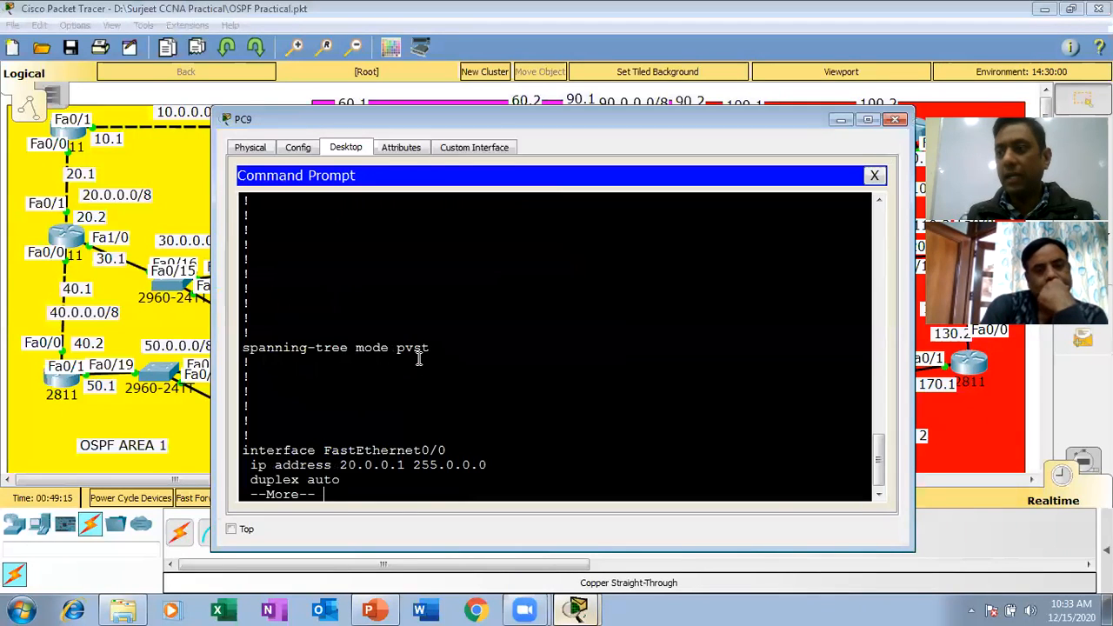
pyautogui.press('space')
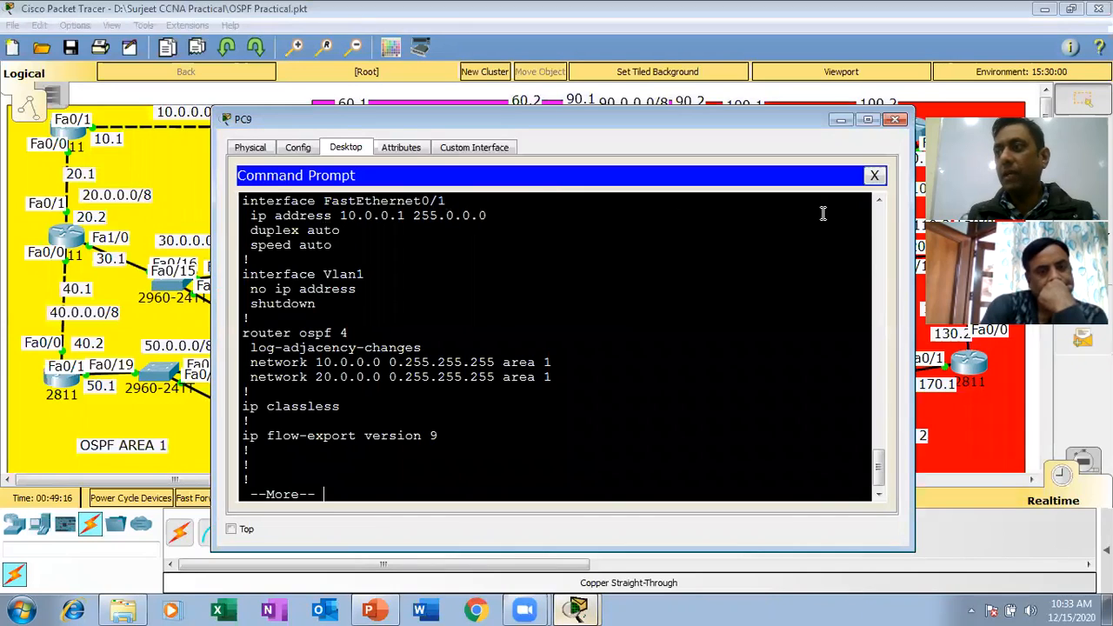
pyautogui.scroll(7, 876, 205)
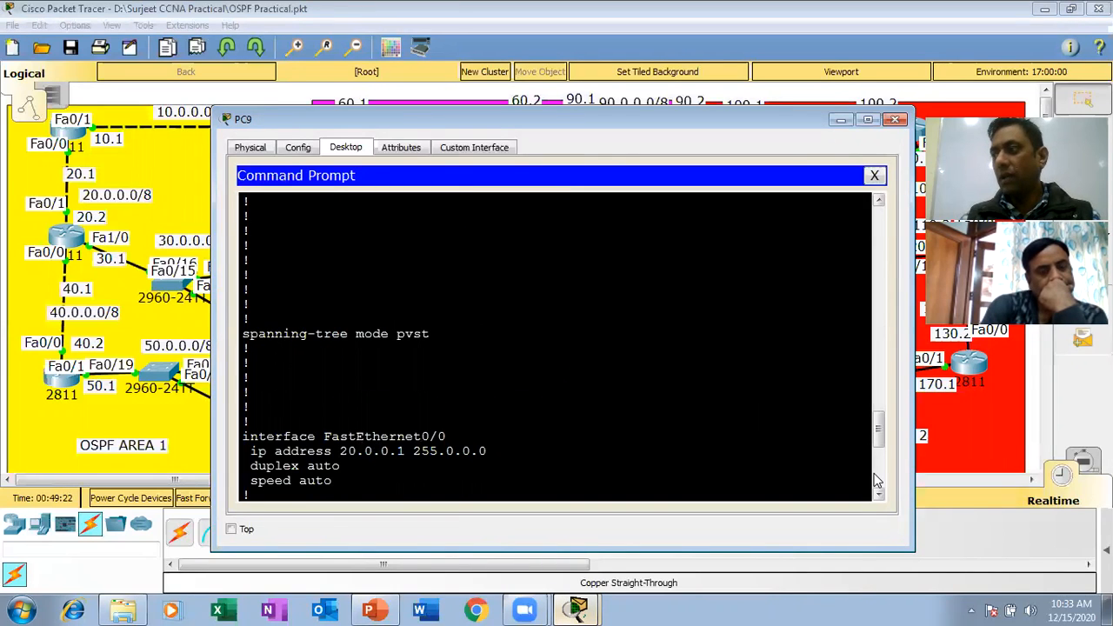
pyautogui.scroll(-7, 876, 477)
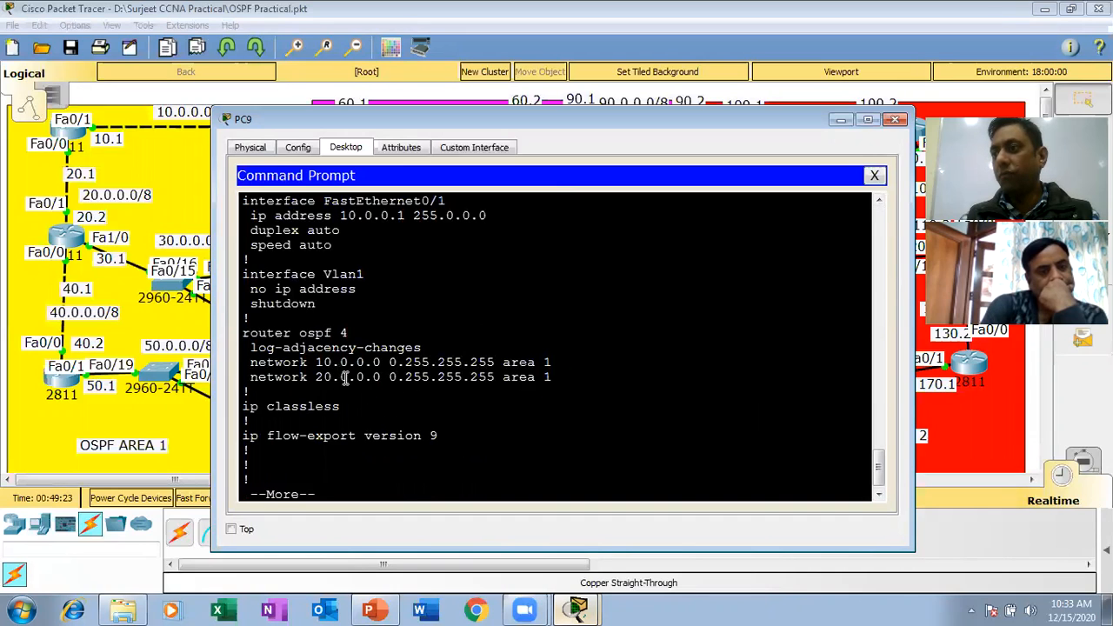
pyautogui.press('space')
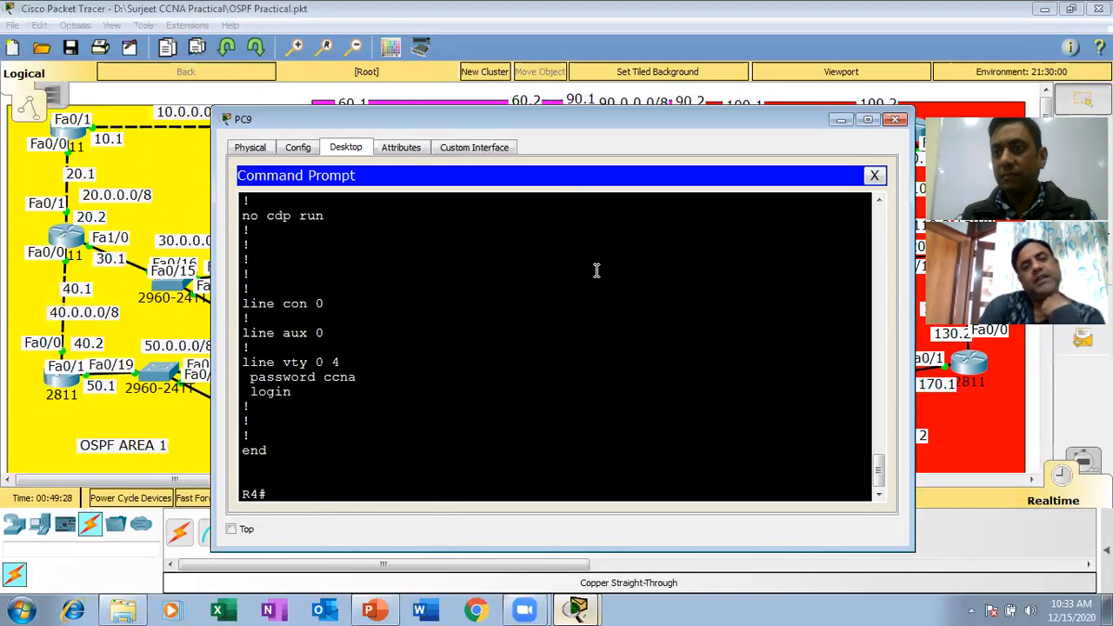
# Close PC9's command prompt and device window, and clear the desktop by minimizing Packet Tracer and closing the software folder.
pyautogui.click(875, 178)
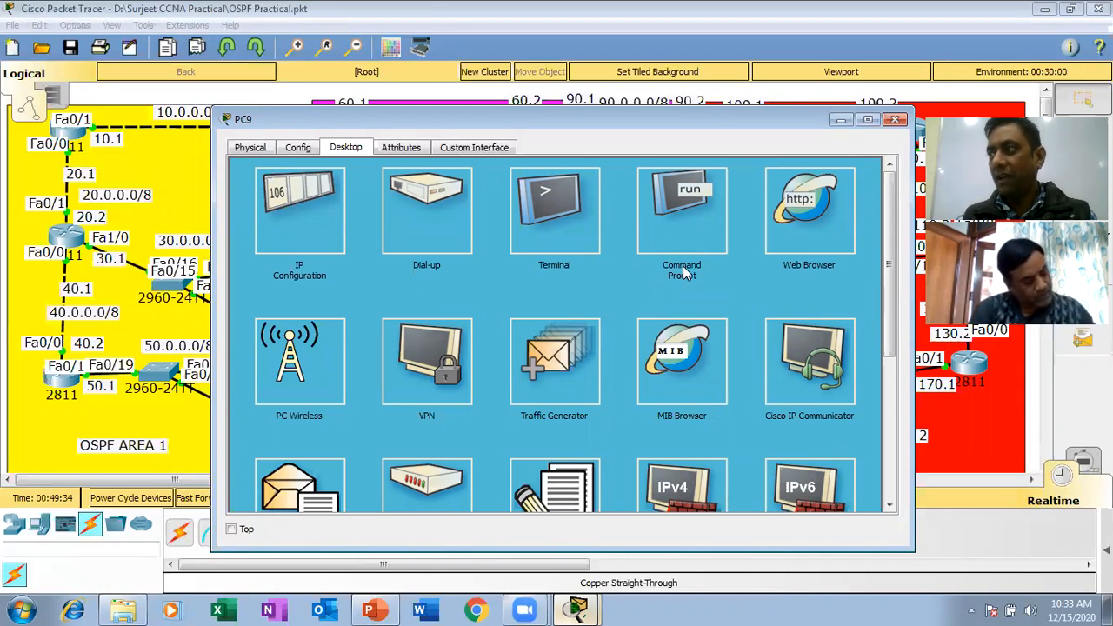
pyautogui.click(898, 121)
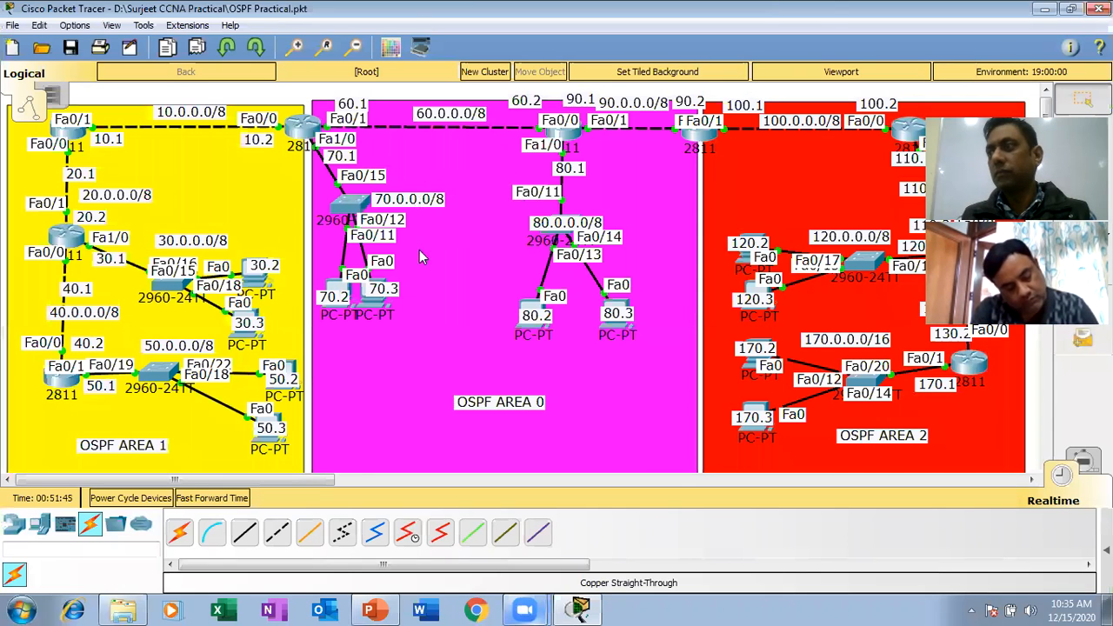
pyautogui.click(1045, 9)
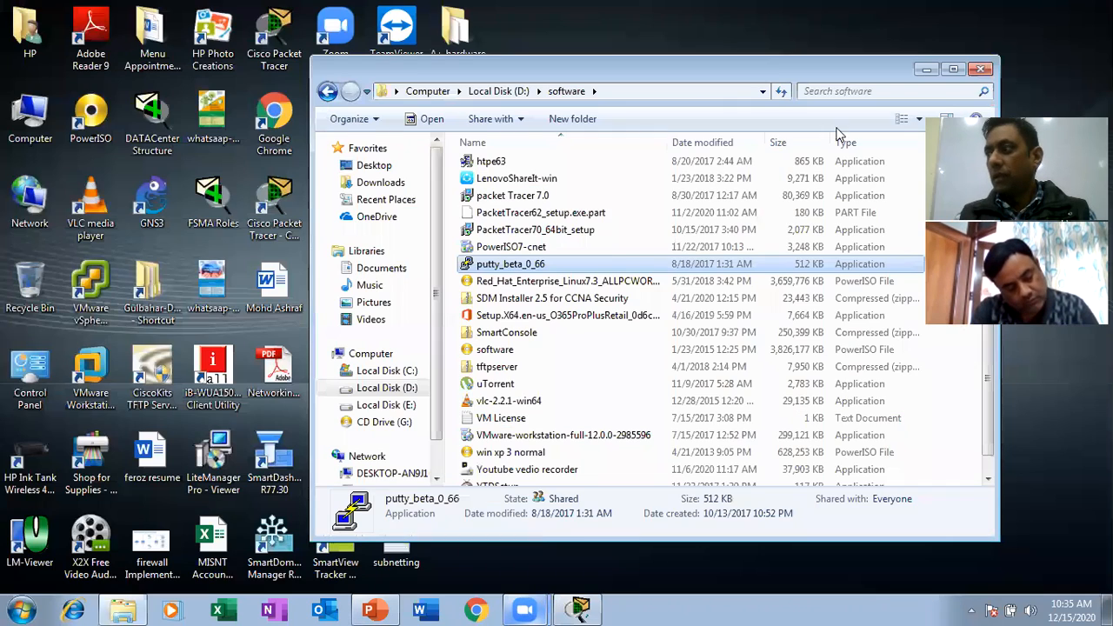
pyautogui.click(991, 70)
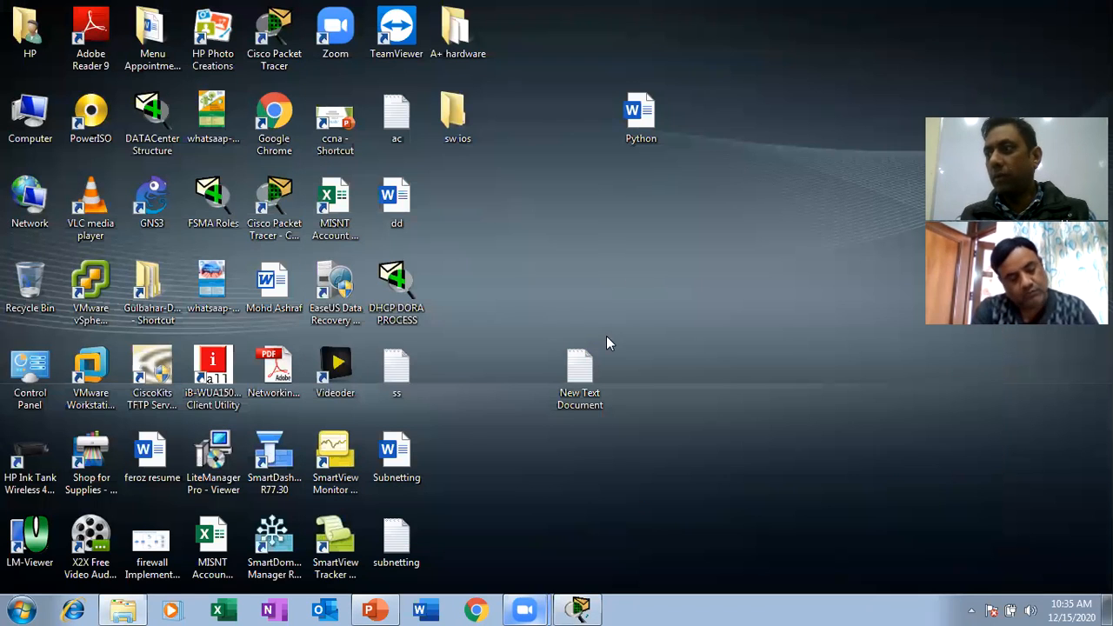
# Open New Text Document from the desktop and write an opening quotation mark followed by deny telnet protocol for host.
pyautogui.doubleClick(580, 393)
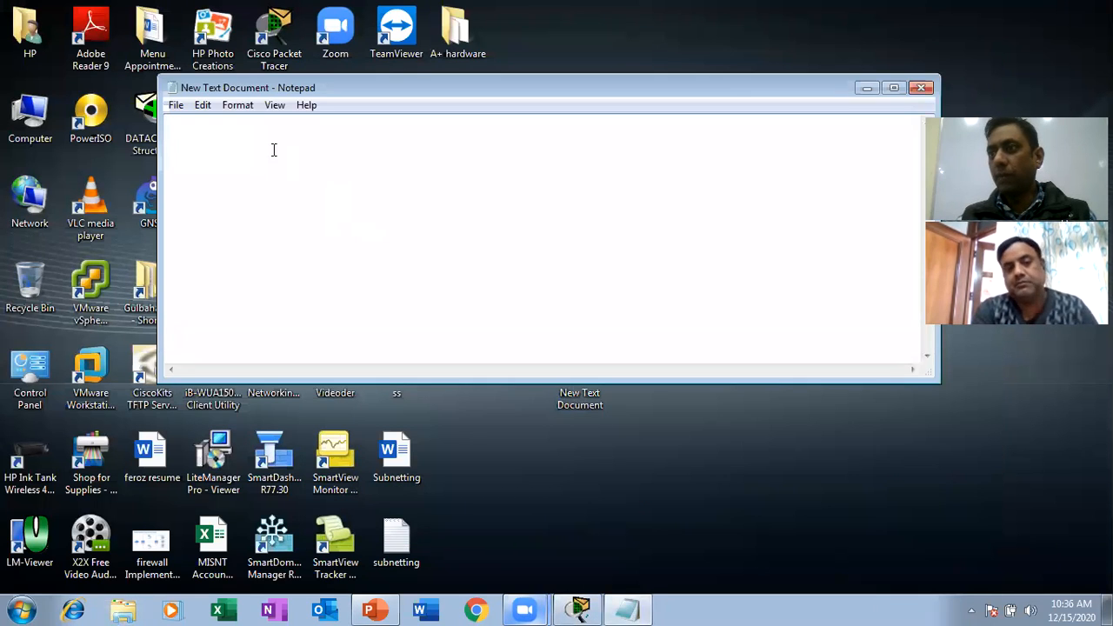
pyautogui.write('d')
pyautogui.press('BackSpace')
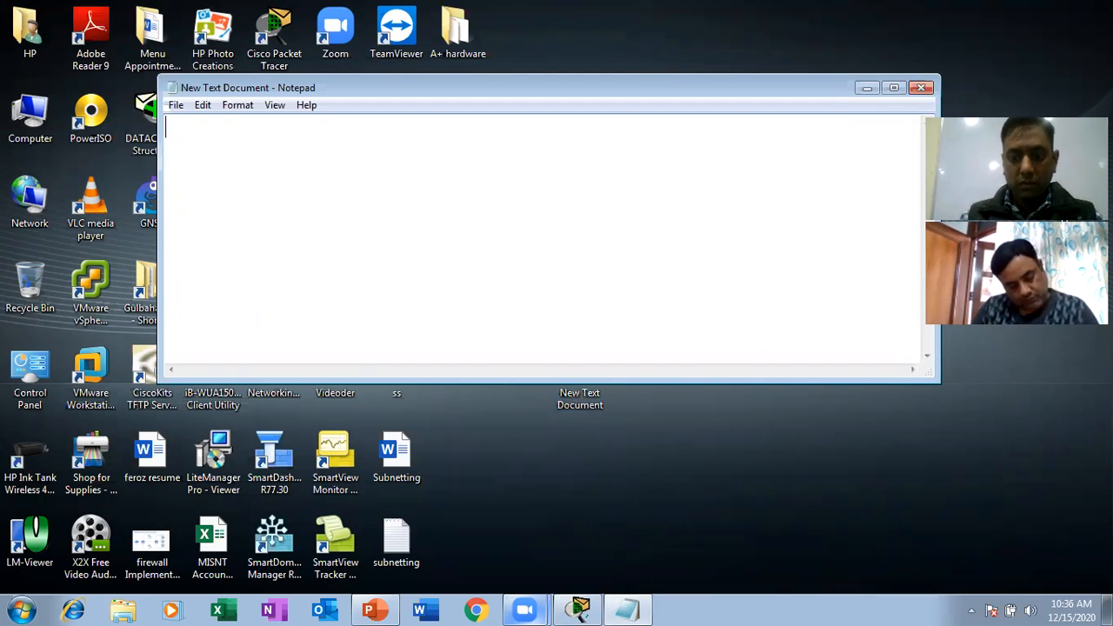
pyautogui.write('"')
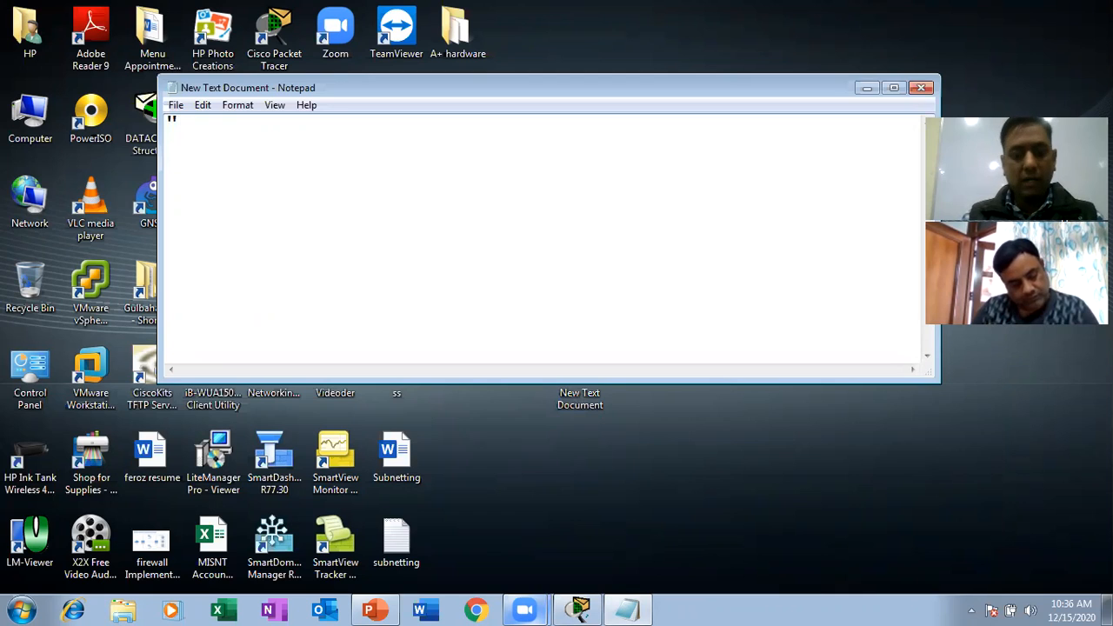
pyautogui.write('deny')
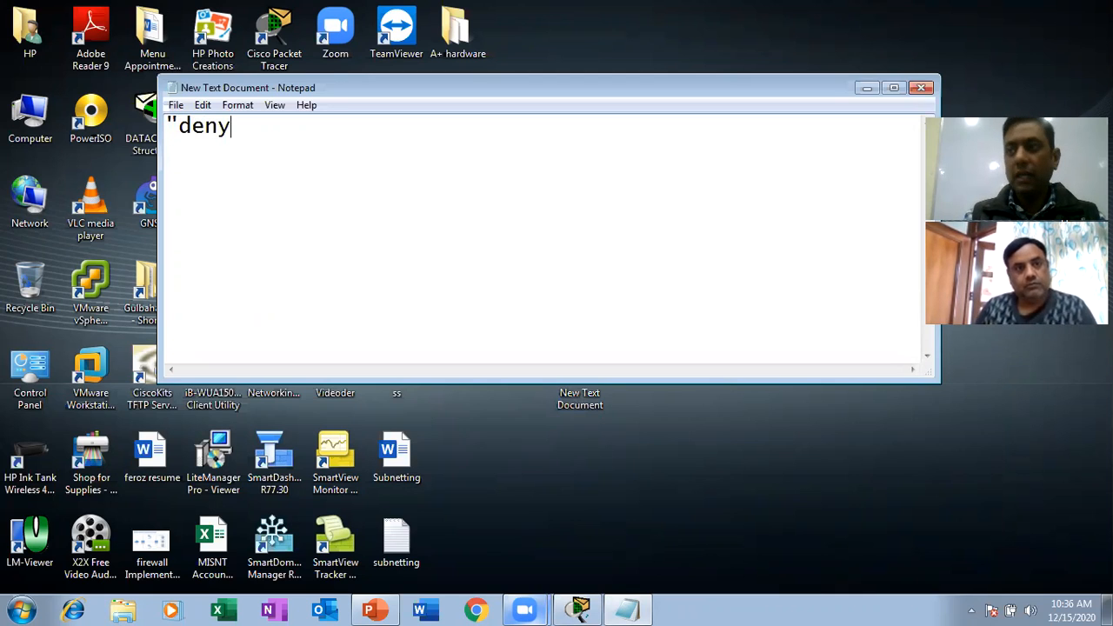
pyautogui.write(' telnet')
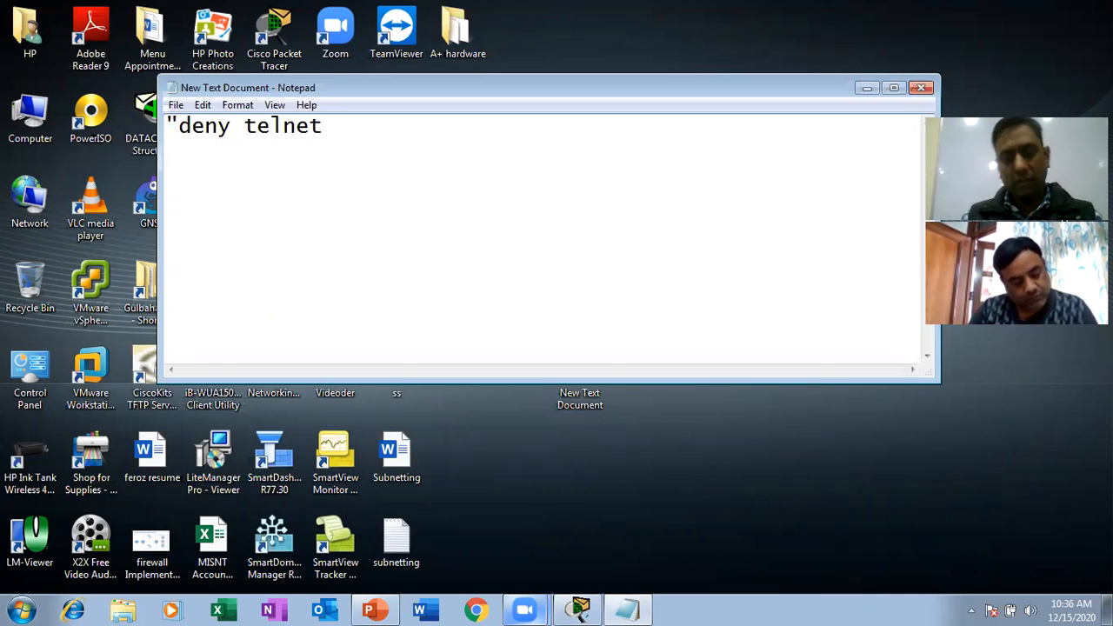
pyautogui.write('for')
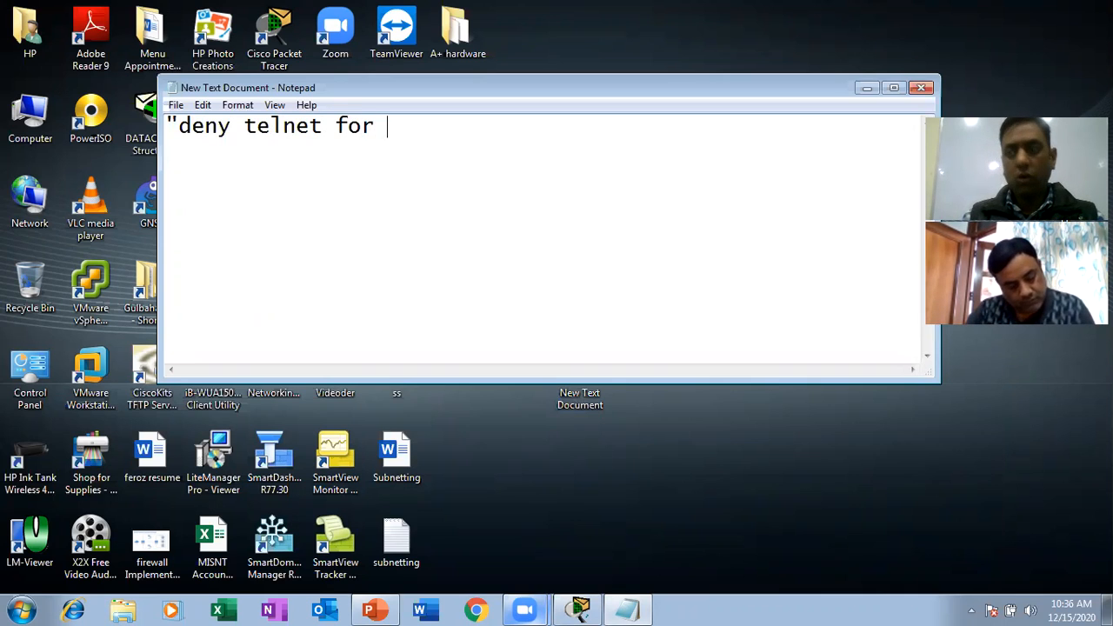
pyautogui.press('BackSpace')
pyautogui.press('BackSpace')
pyautogui.press('BackSpace')
pyautogui.press('BackSpace')
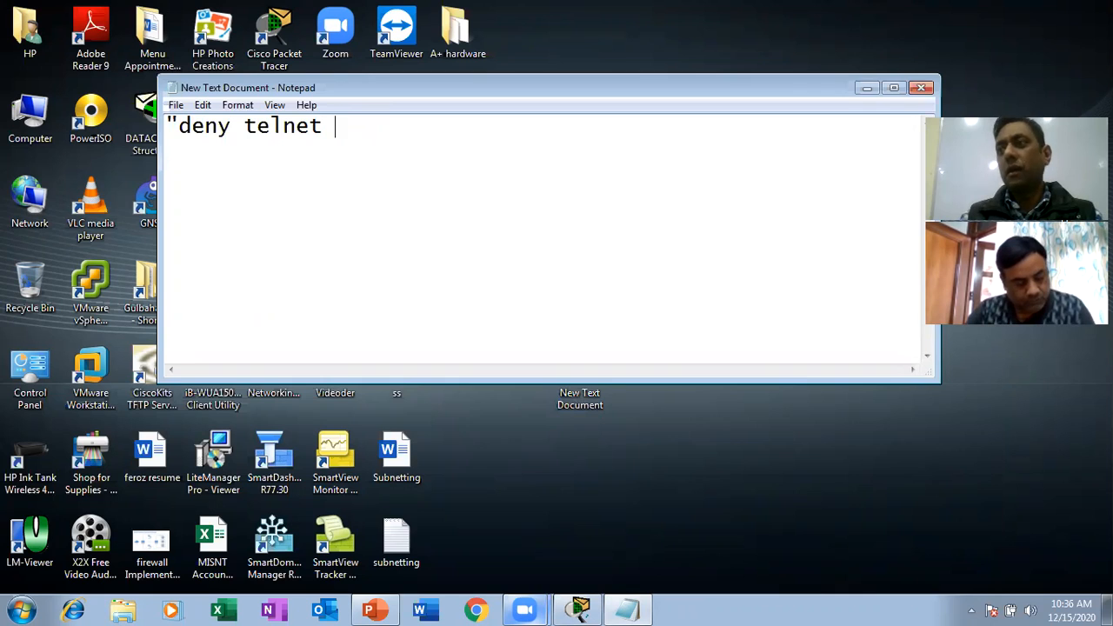
pyautogui.write('pro')
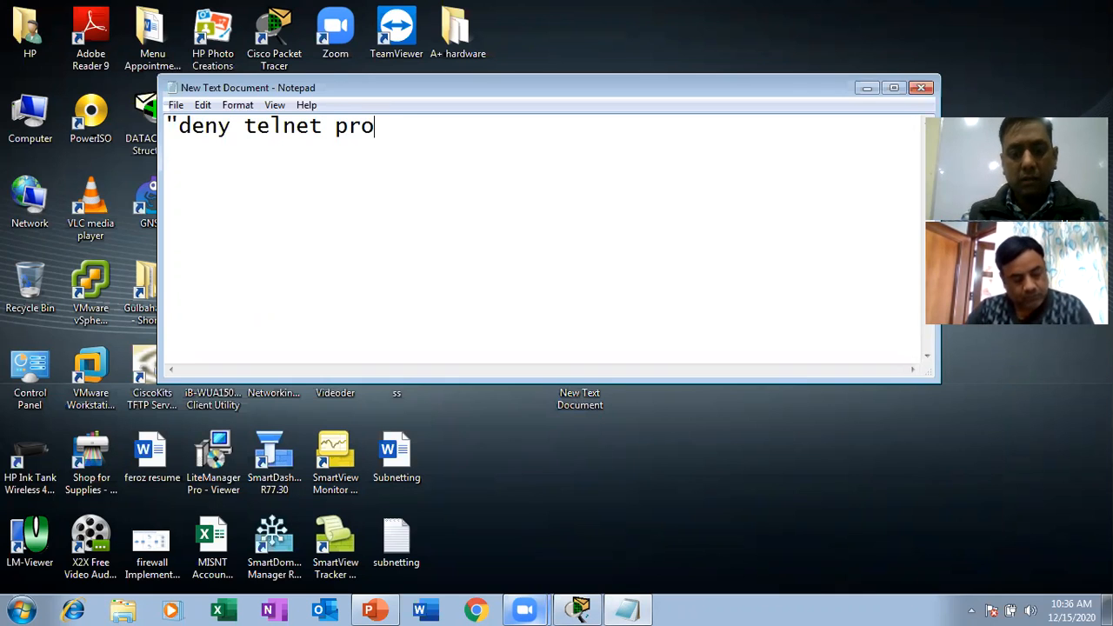
pyautogui.write('tocol for ')
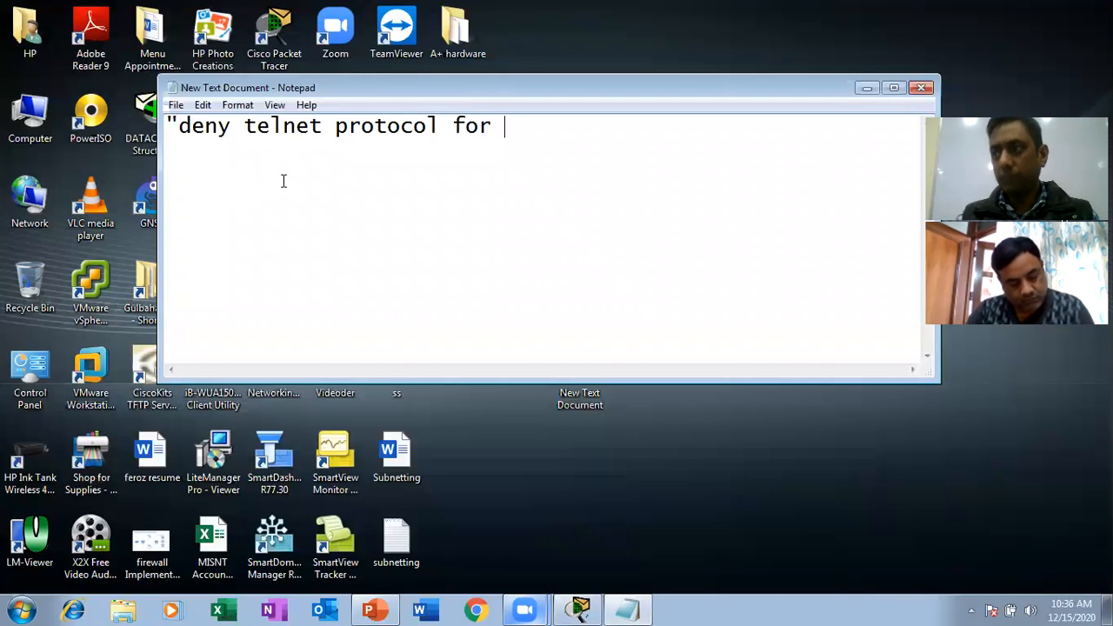
pyautogui.write('ho')
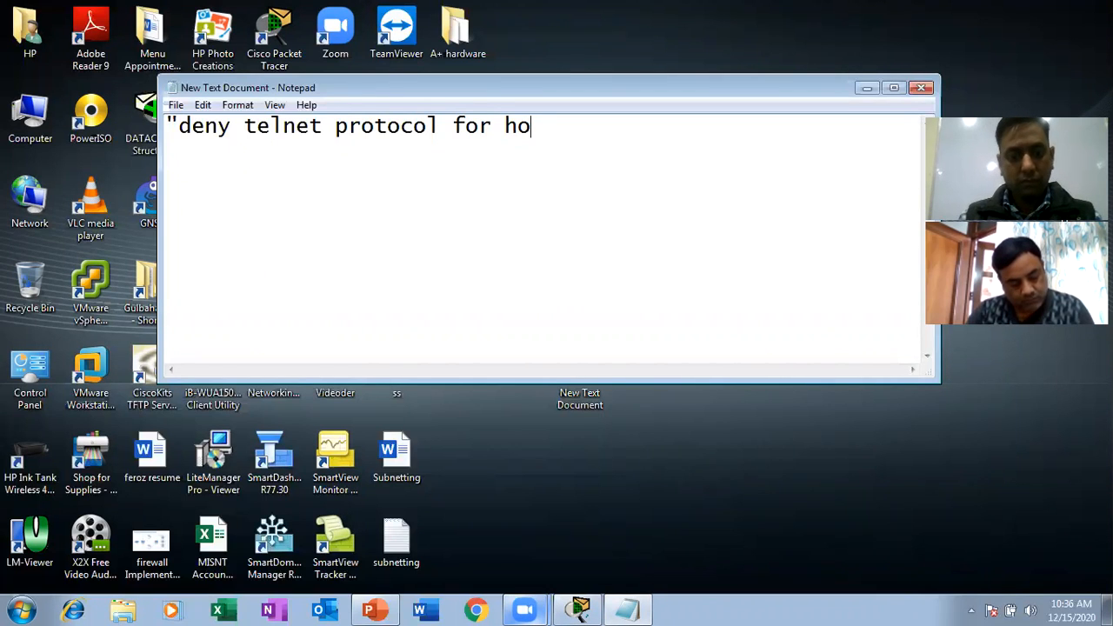
pyautogui.write('t')
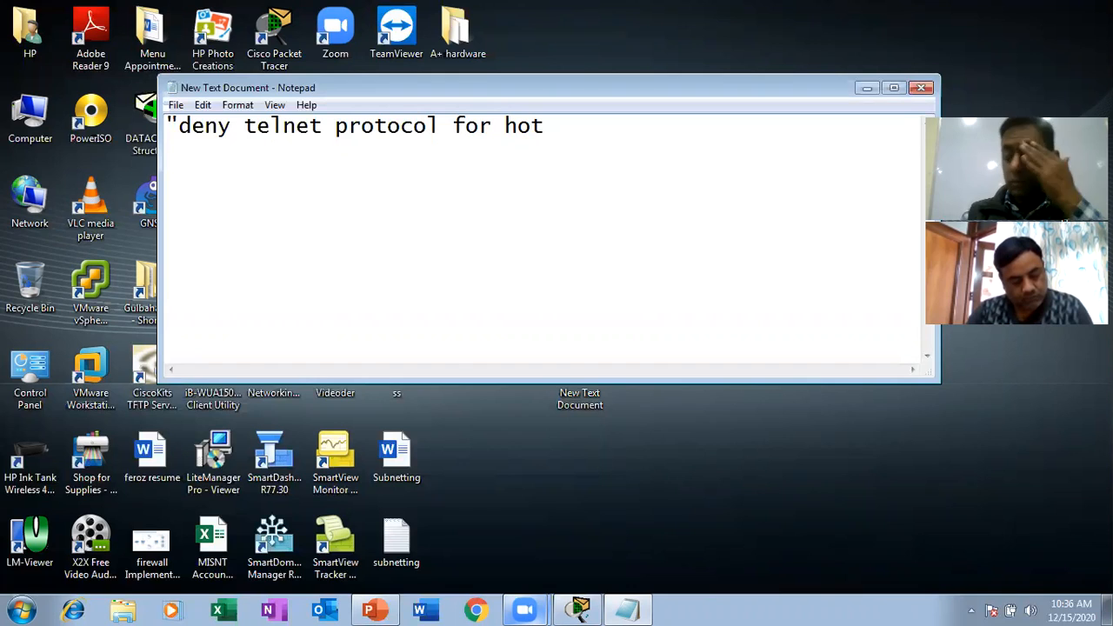
pyautogui.press('BackSpace')
pyautogui.write('st')
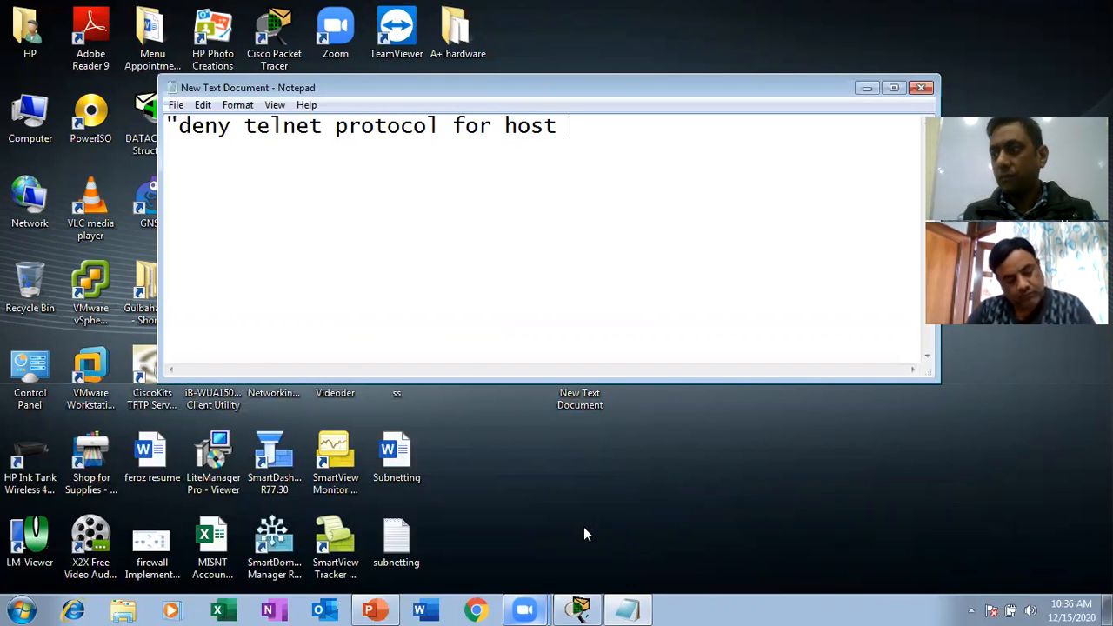
# Check the host addresses in the Packet Tracer topology, complete the note with 120.0.0.2 and a closing quotation mark, and minimize it.
pyautogui.click(581, 608)
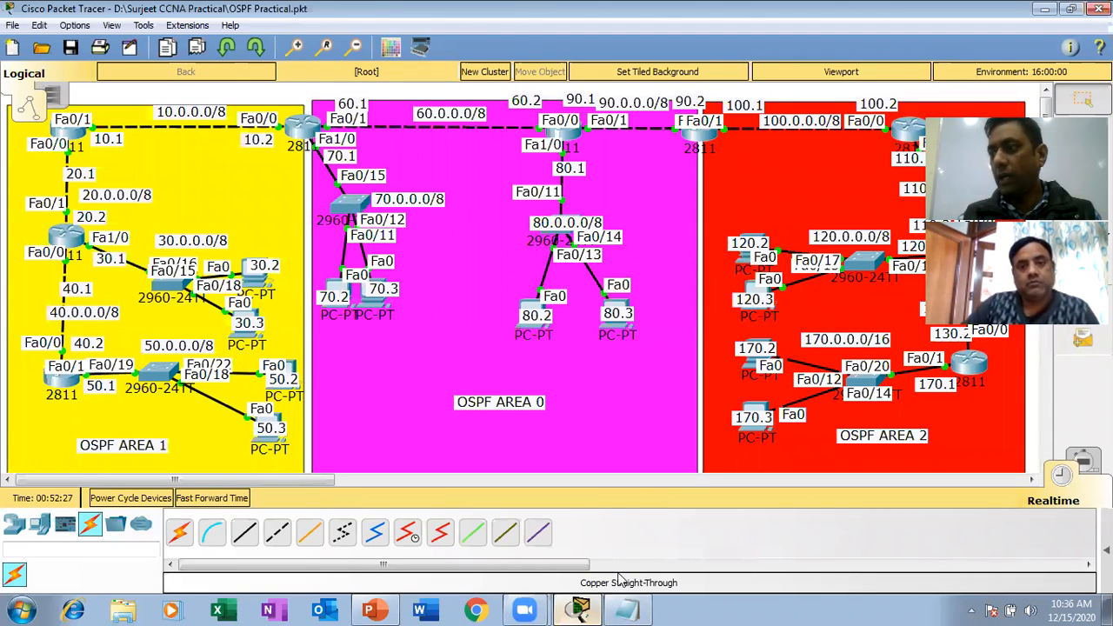
pyautogui.click(580, 607)
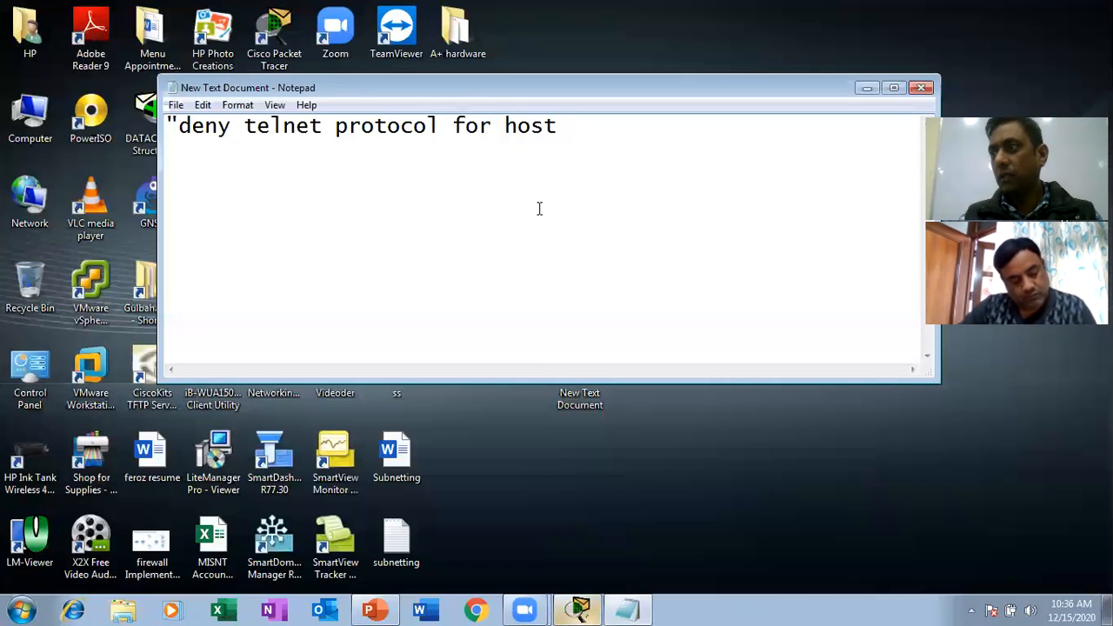
pyautogui.write('120.0.0.2')
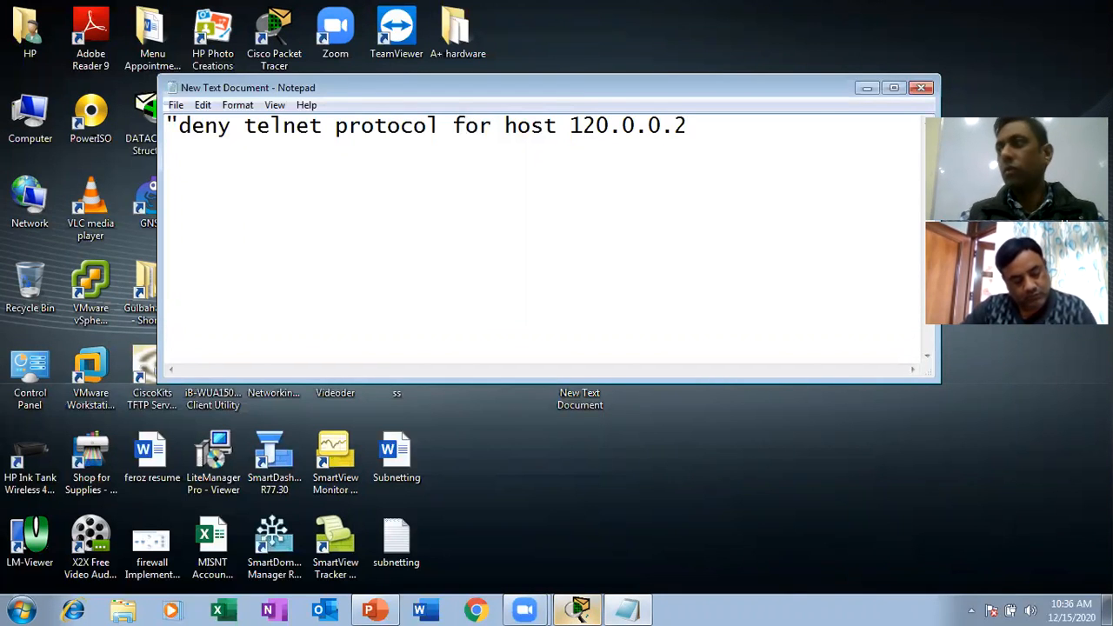
pyautogui.write('"')
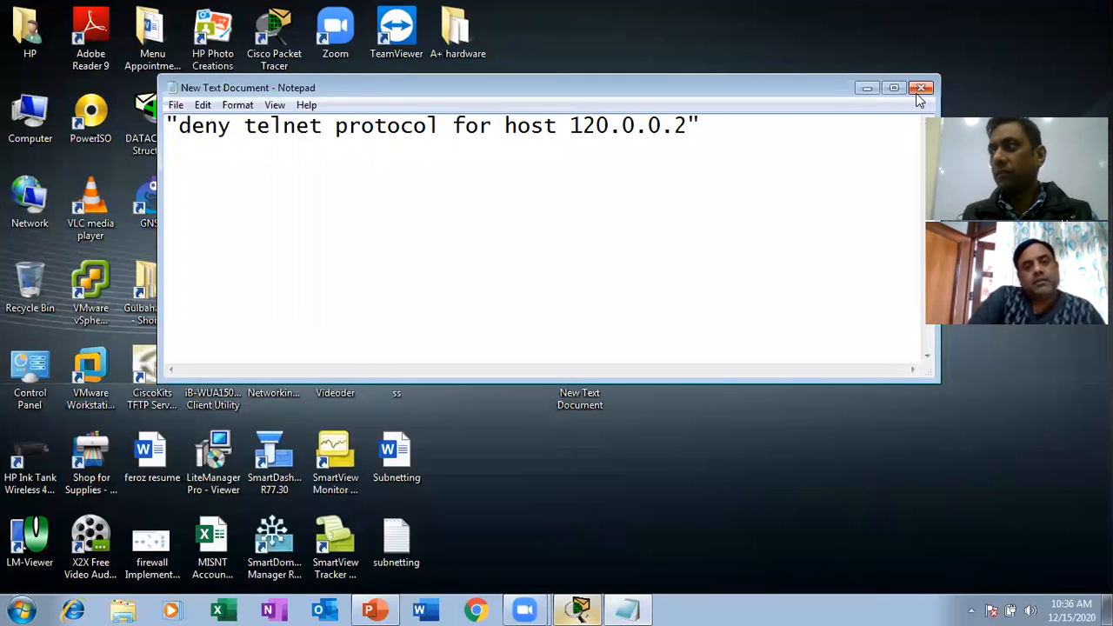
pyautogui.click(867, 89)
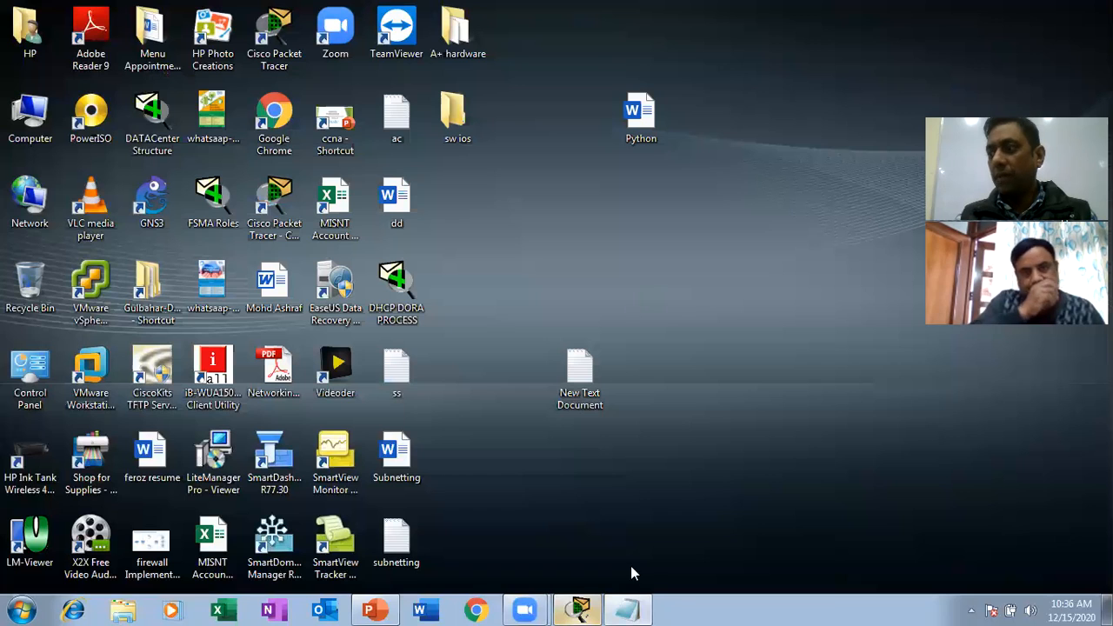
# Switch to Packet Tracer, open the command line of router R4 beside network 10.0.0.0/8, and widen its window.
pyautogui.click(578, 609)
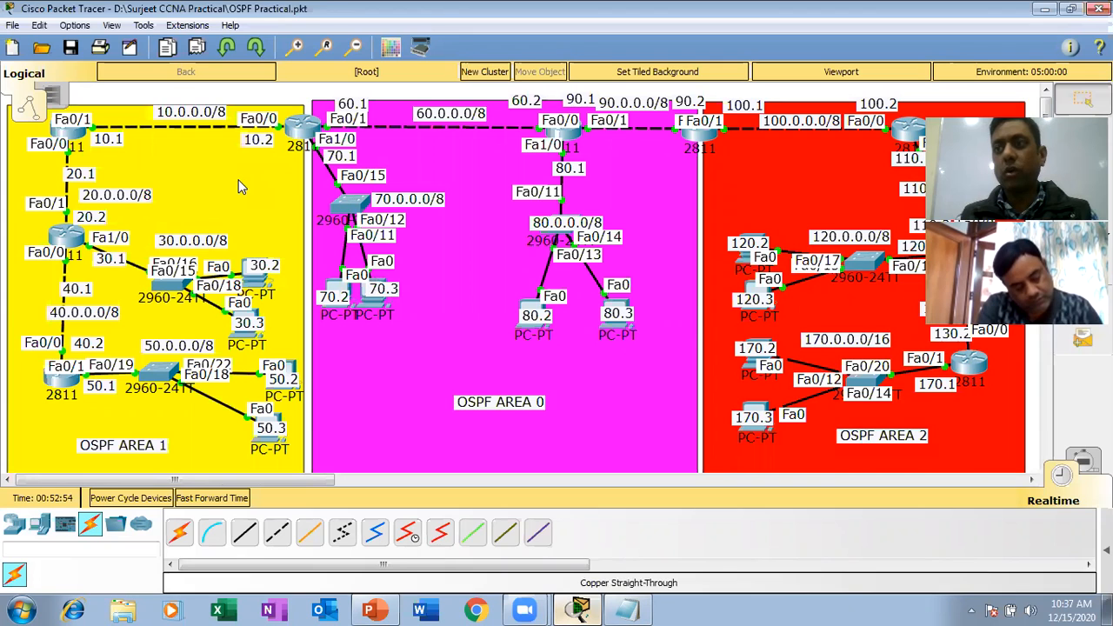
pyautogui.moveTo(77, 139)
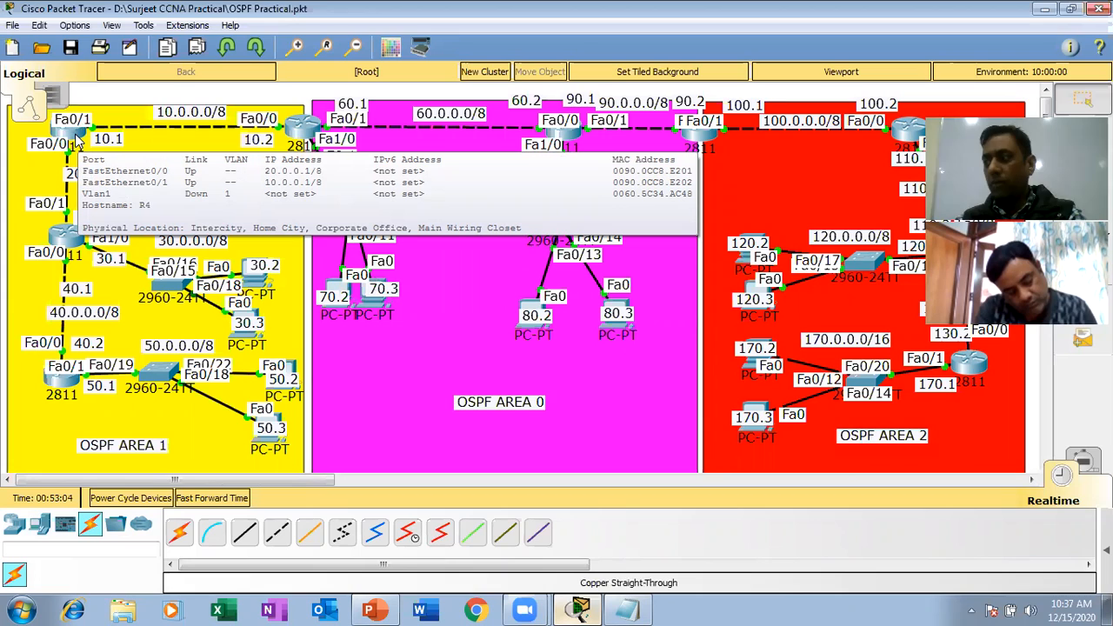
pyautogui.click(79, 141)
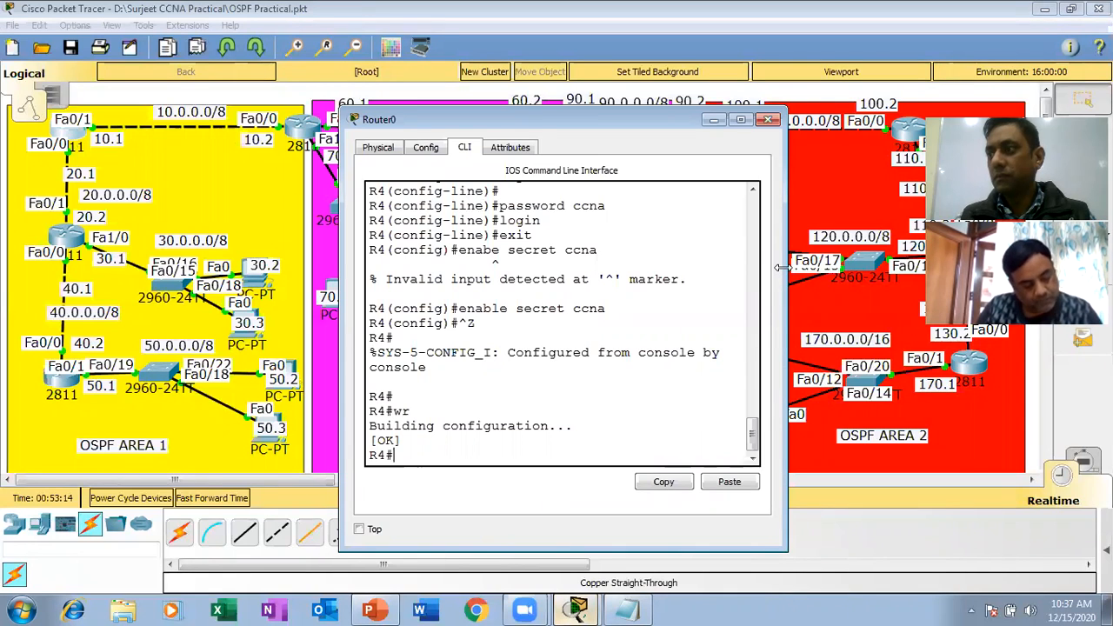
pyautogui.moveTo(780, 268); pyautogui.dragTo(1107, 268)
pyautogui.press('Return')
pyautogui.press('Return')
pyautogui.press('Return')
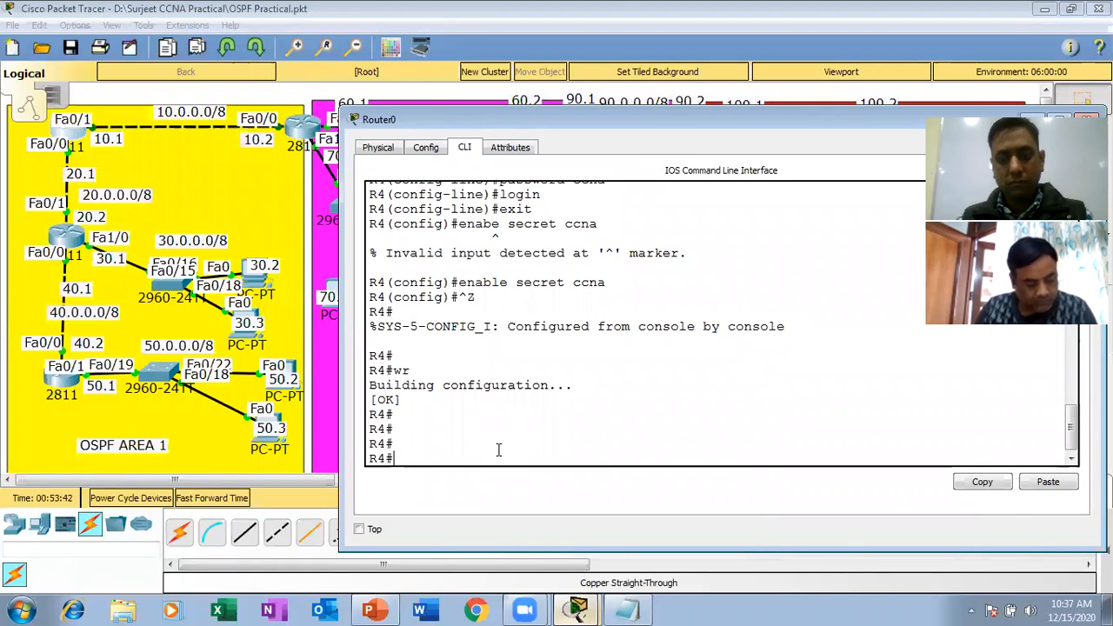
# Exit R4's console session and return to privileged mode with en, entering the enable password.
pyautogui.write('exit')
pyautogui.press('Return')
pyautogui.press('Return')
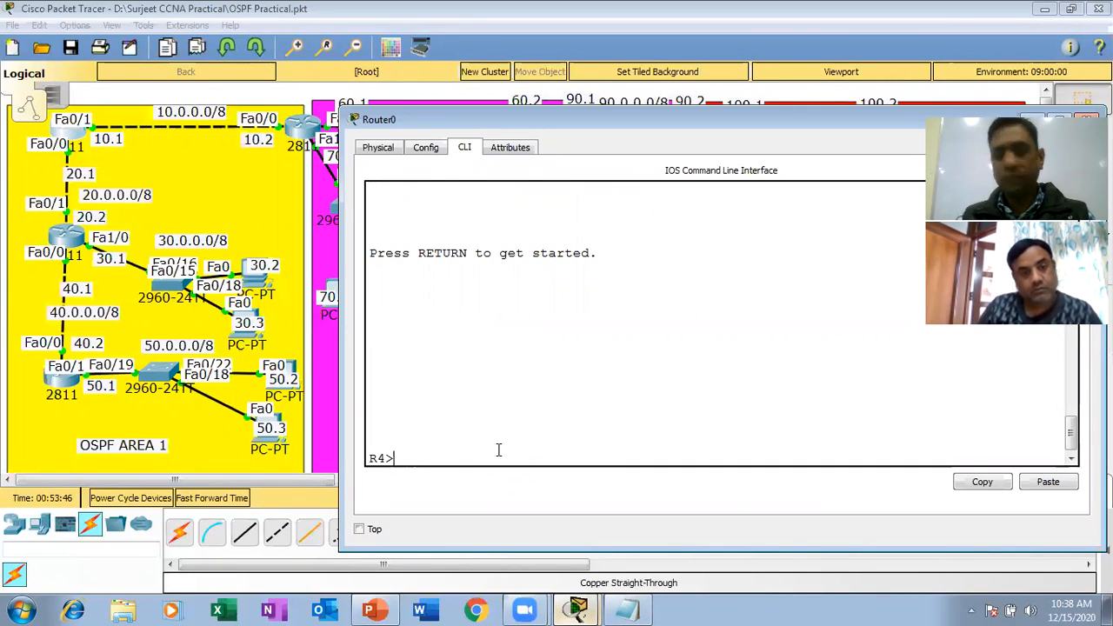
pyautogui.write('en')
pyautogui.press('Return')
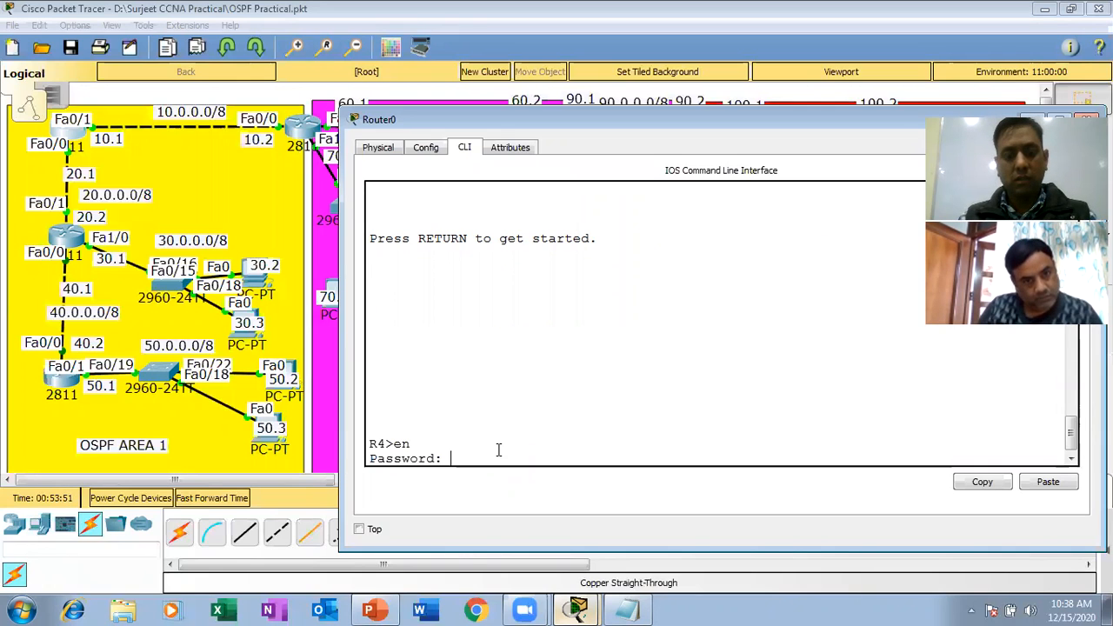
pyautogui.press('Return')
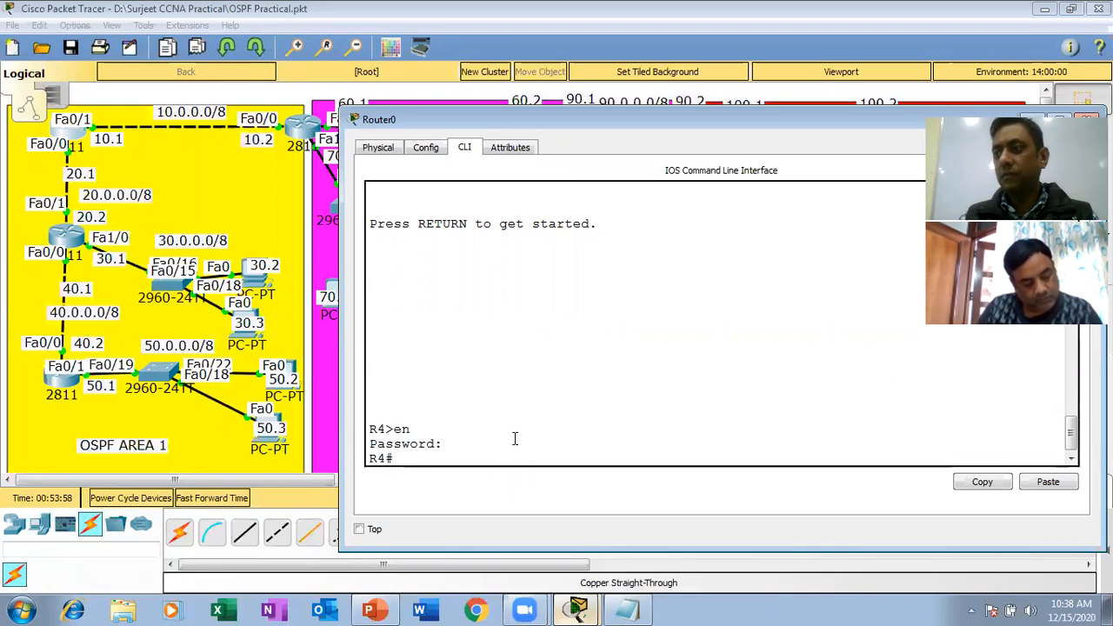
# Enter global configuration mode on R4 with config t and widen the router window further.
pyautogui.write('config t')
pyautogui.press('Return')
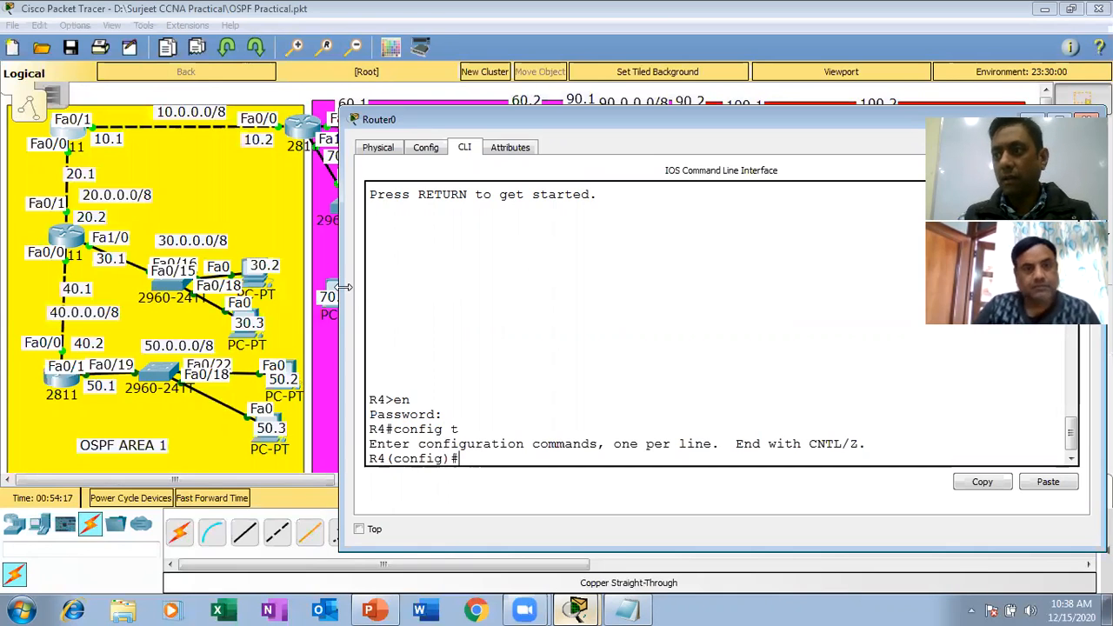
pyautogui.moveTo(345, 287); pyautogui.dragTo(279, 289)
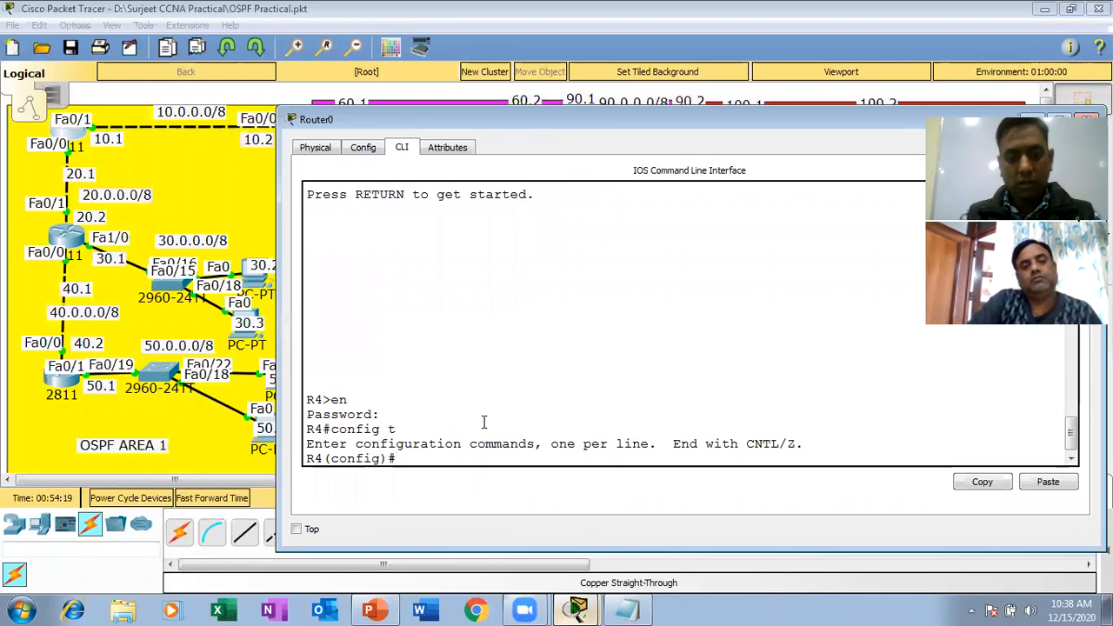
# Begin an extended ACL entry on R4 with access-list 150 deny tcp.
pyautogui.write('a')
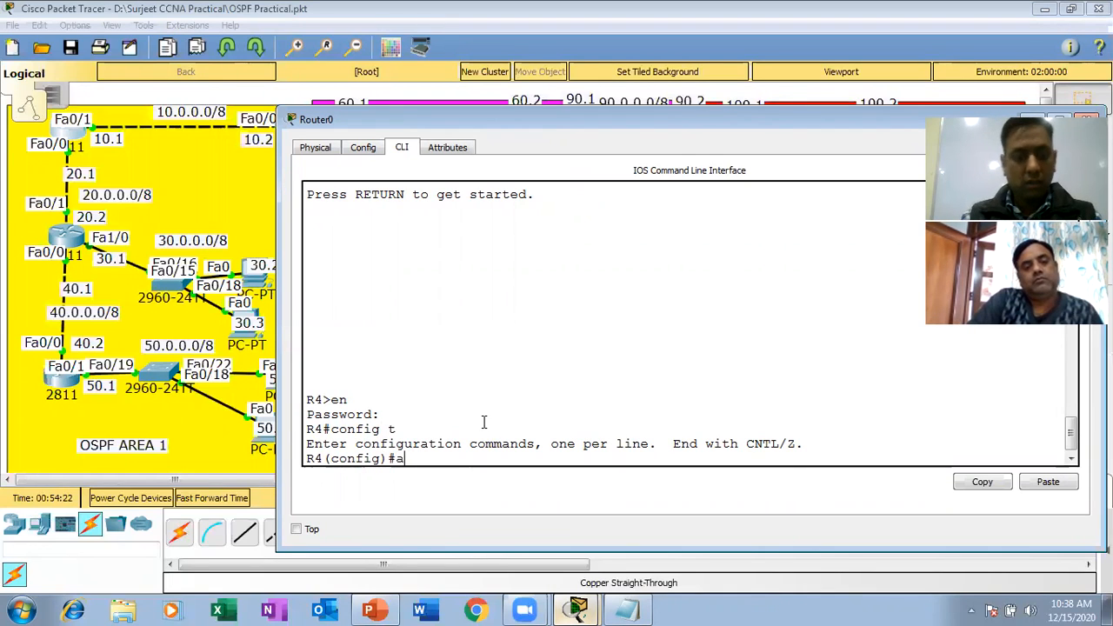
pyautogui.write('ccess')
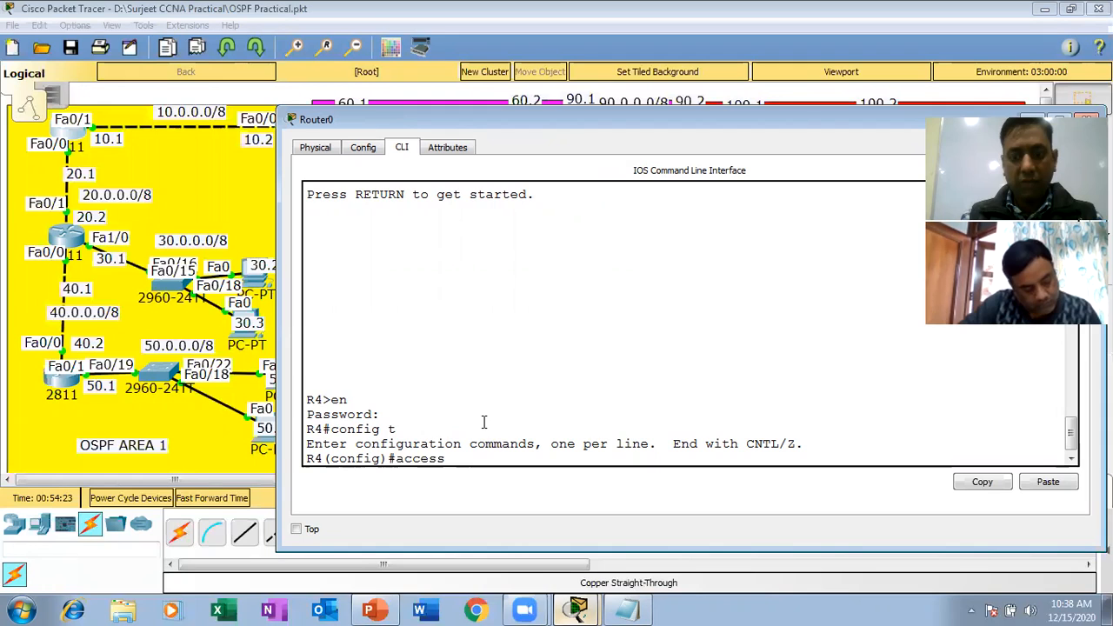
pyautogui.write('-list')
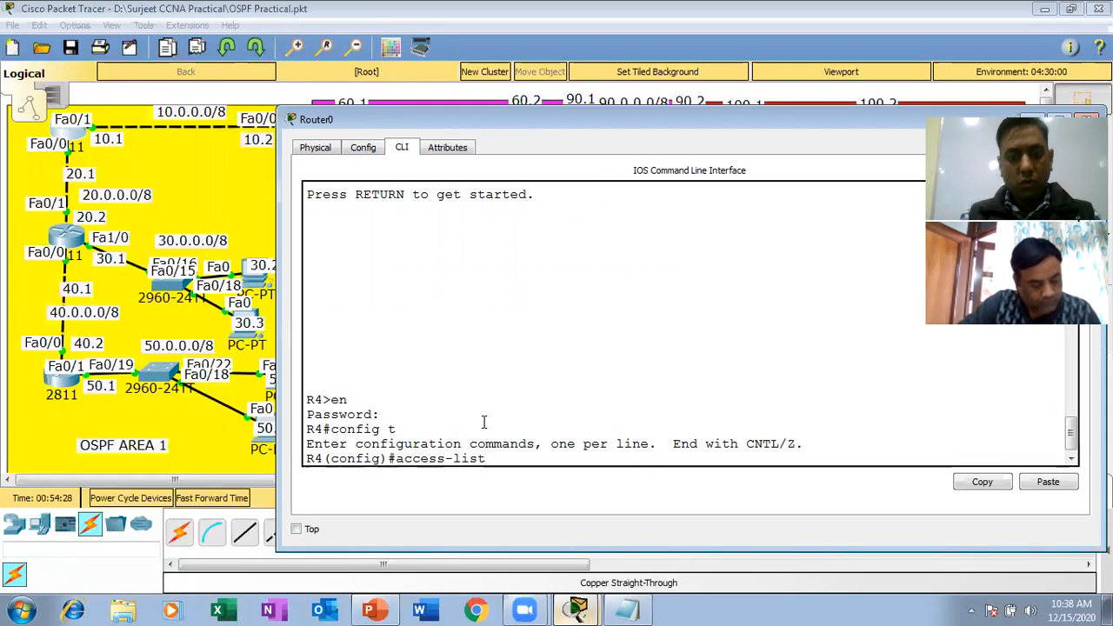
pyautogui.write(' 150')
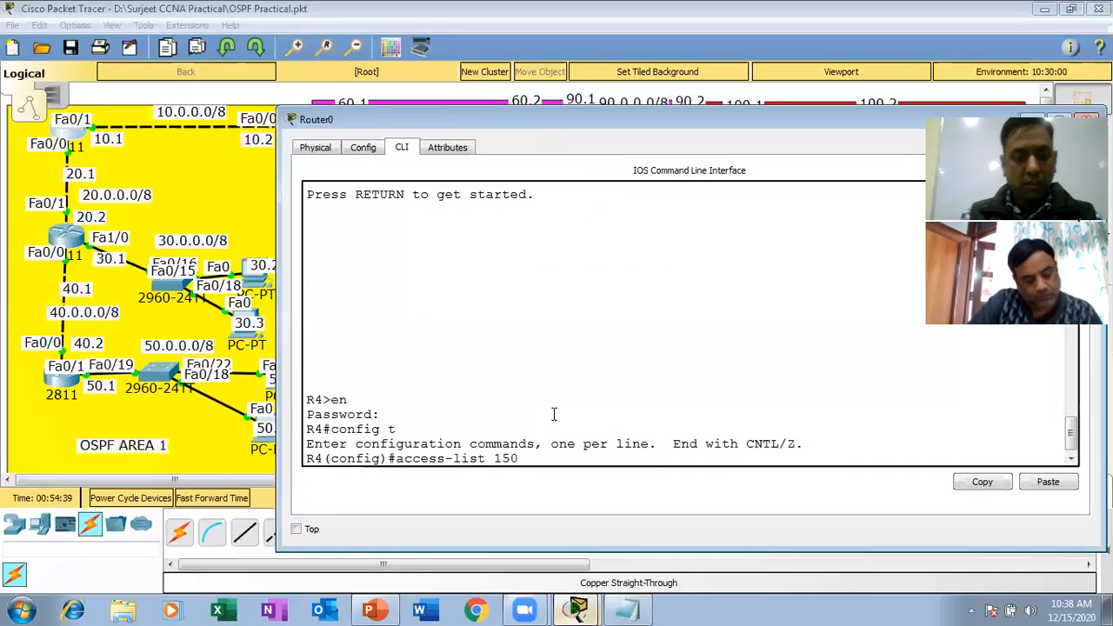
pyautogui.write('deny')
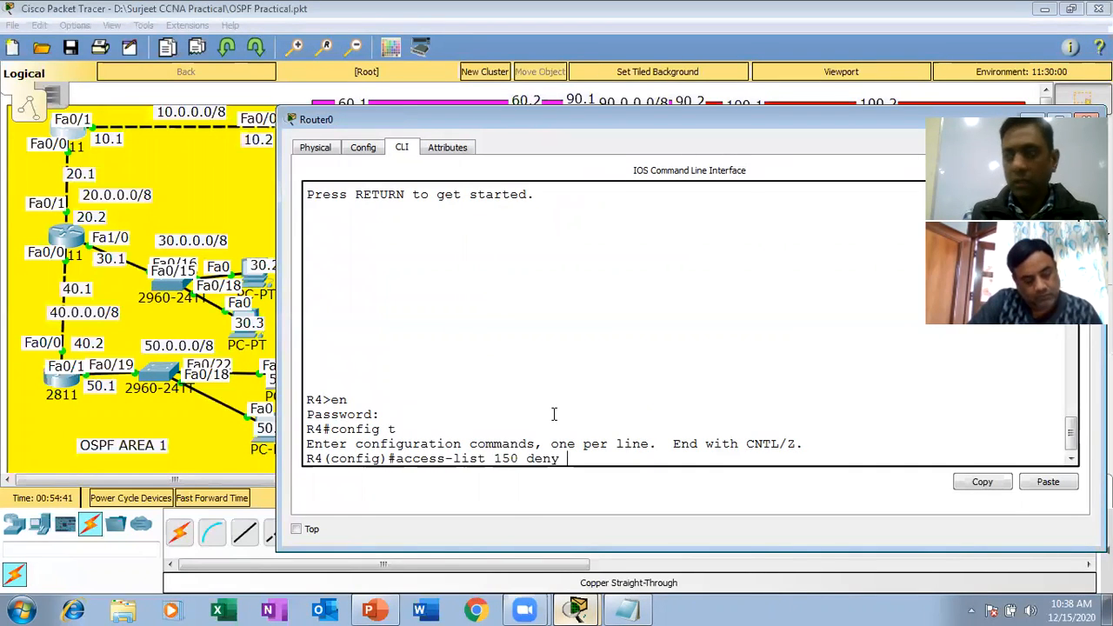
pyautogui.write(' tcp')
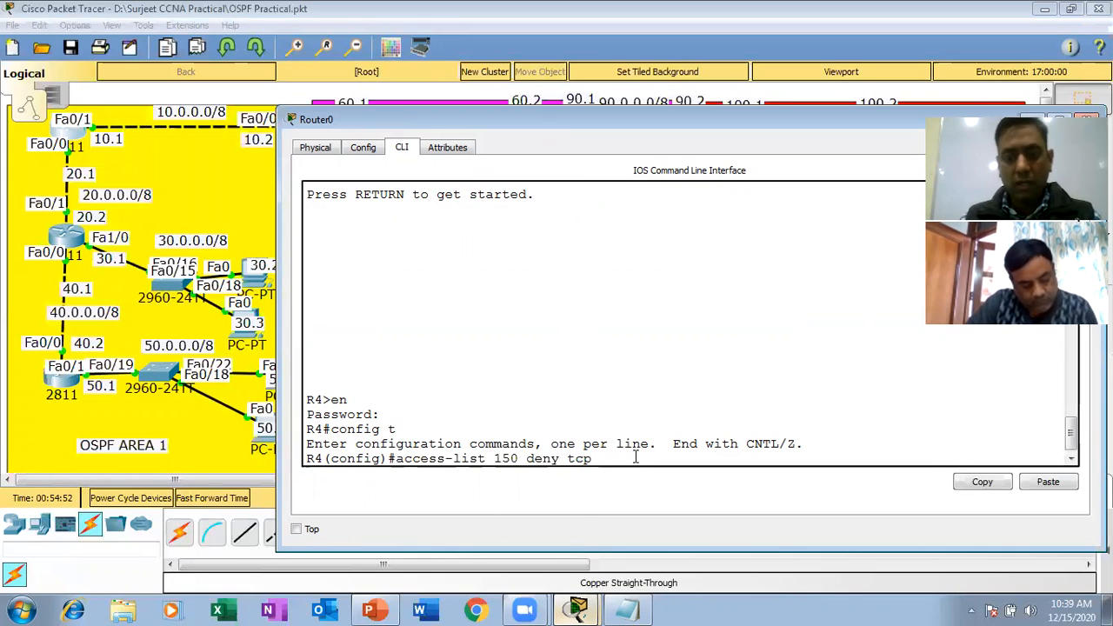
# Add host 120.0.0.0.3 as the source and host 10.0.0.1 as the destination of the ACL 150 entry.
pyautogui.write('host')
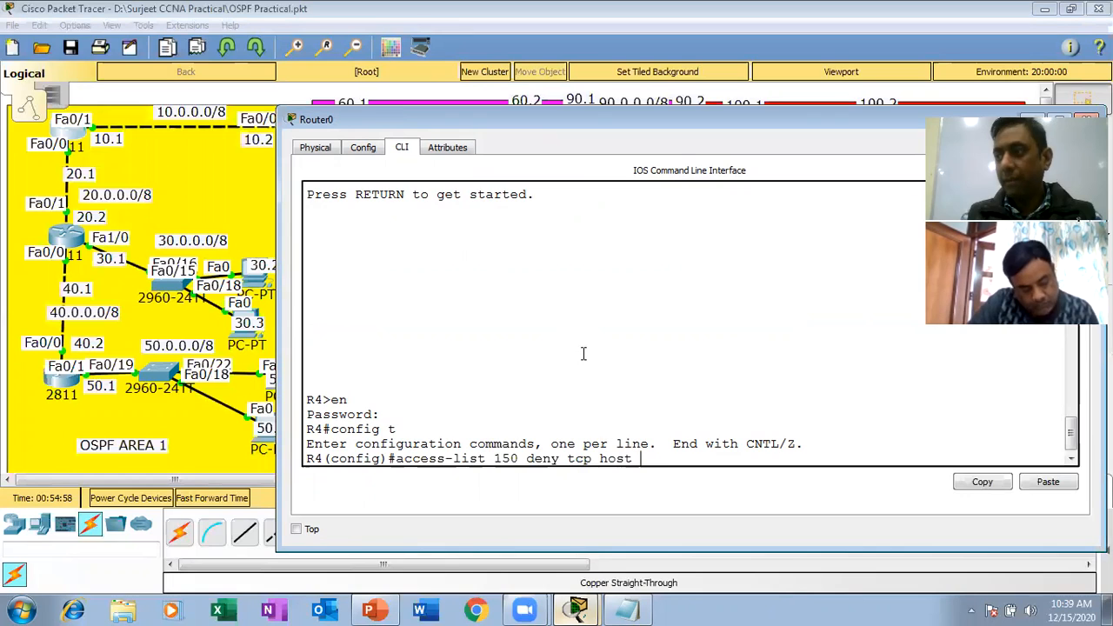
pyautogui.write(' 120')
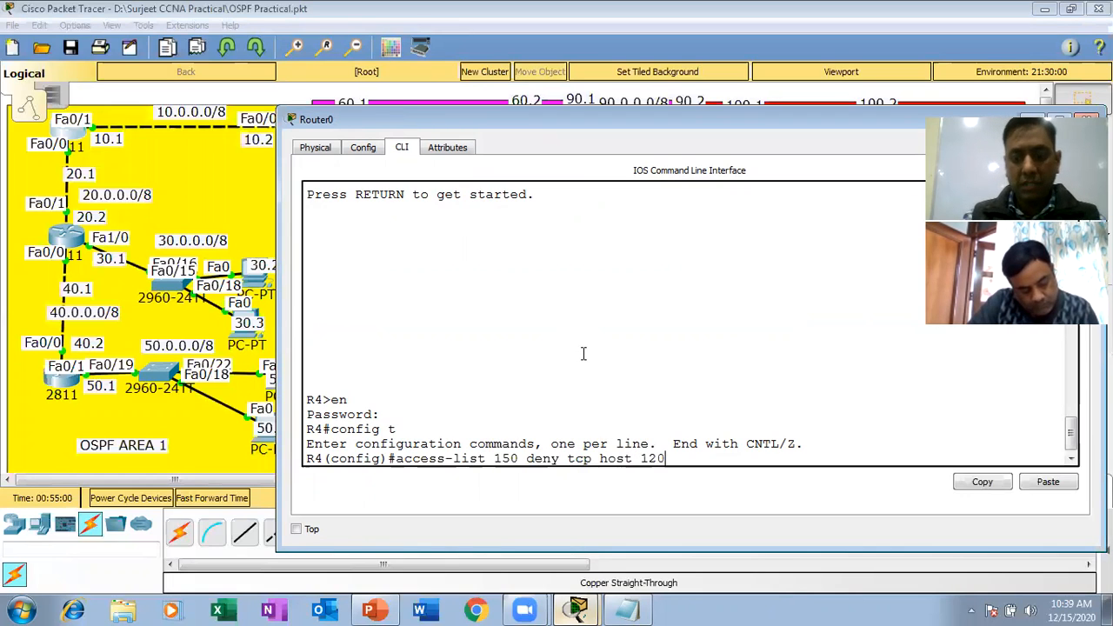
pyautogui.write('.00')
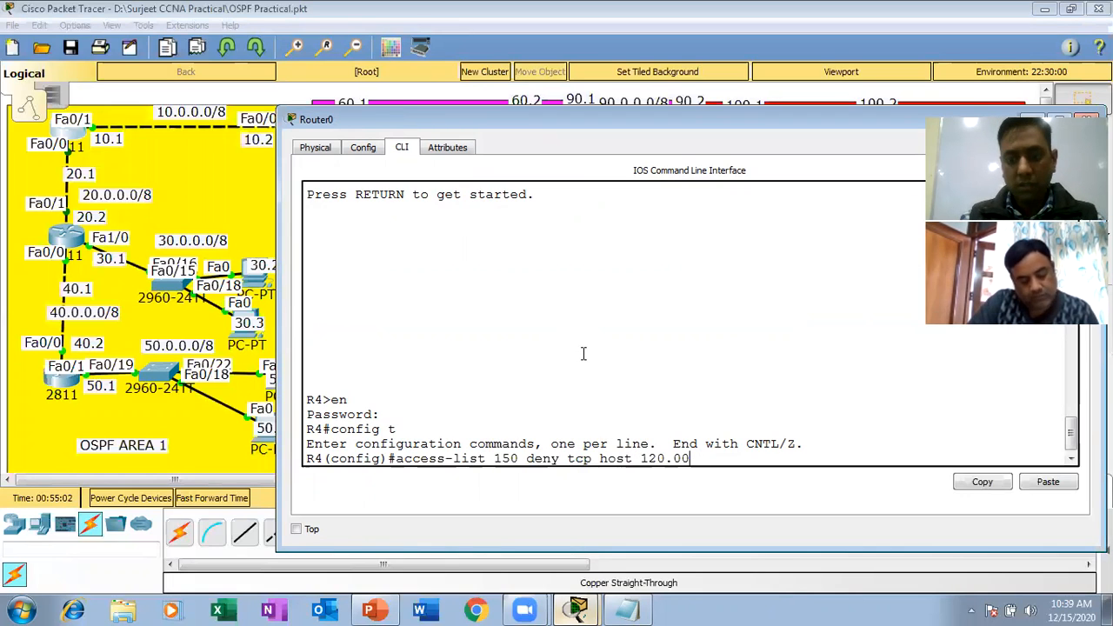
pyautogui.press('BackSpace')
pyautogui.write('.0.0')
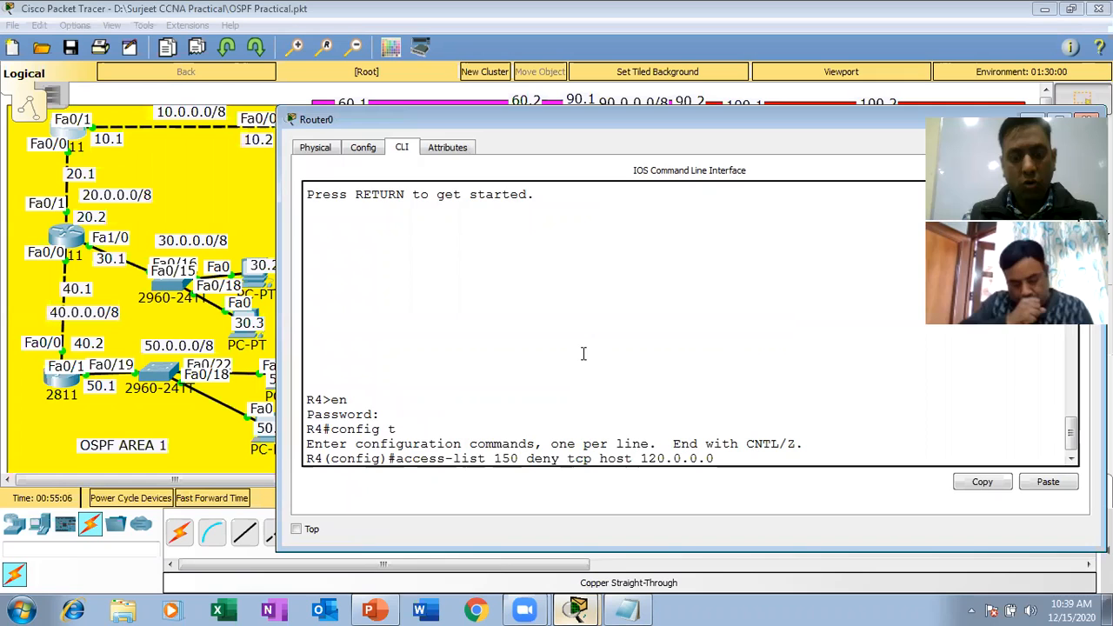
pyautogui.write('.3 host ')
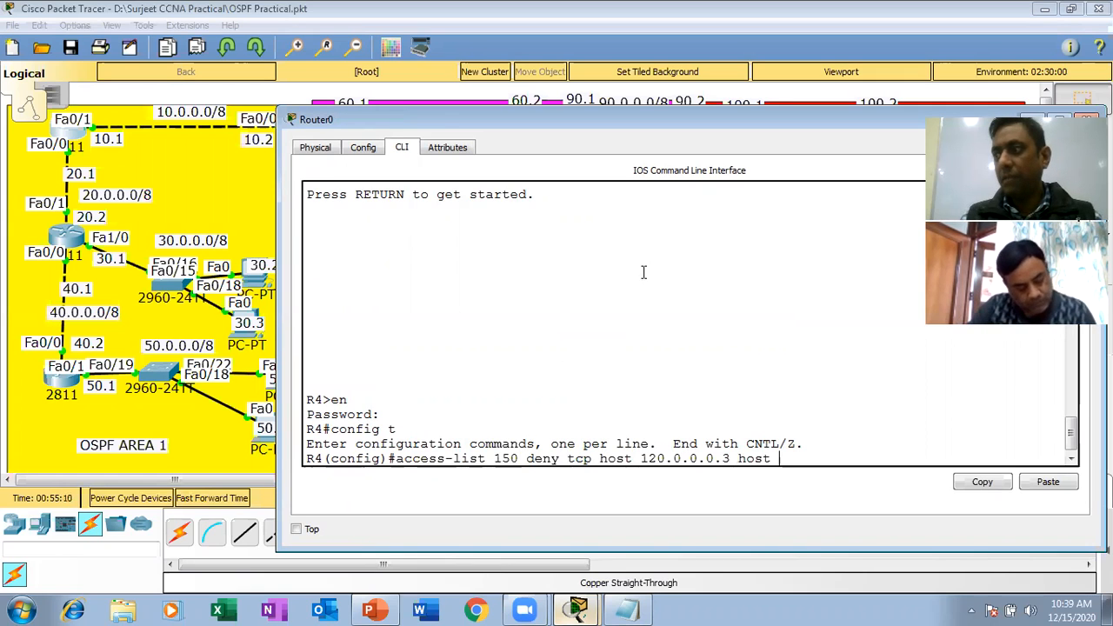
pyautogui.write('10.0')
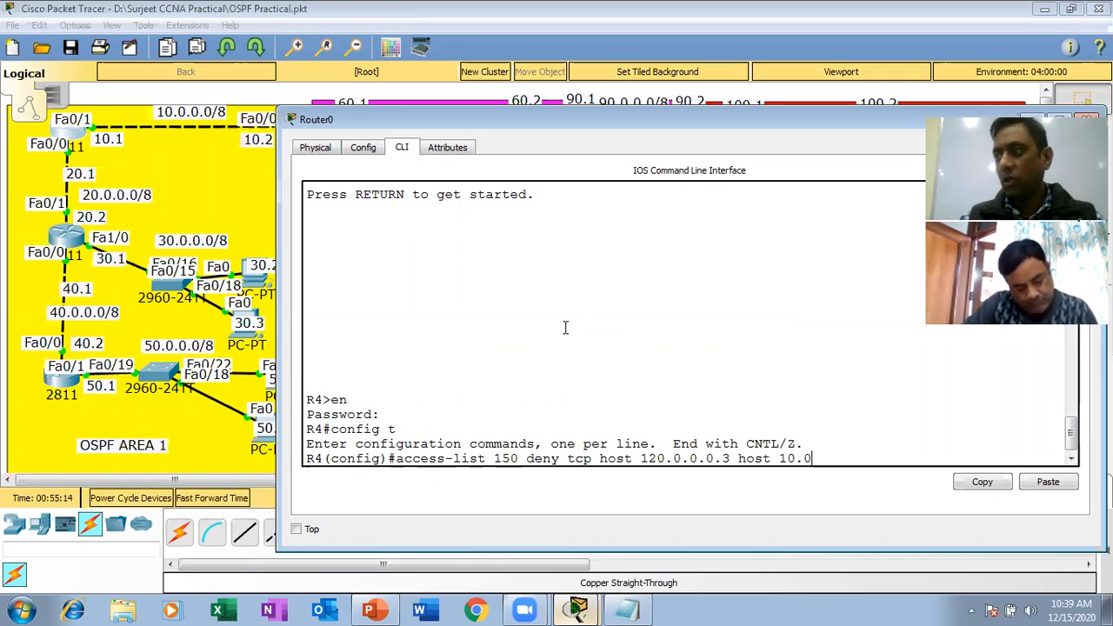
pyautogui.write('.0.1')
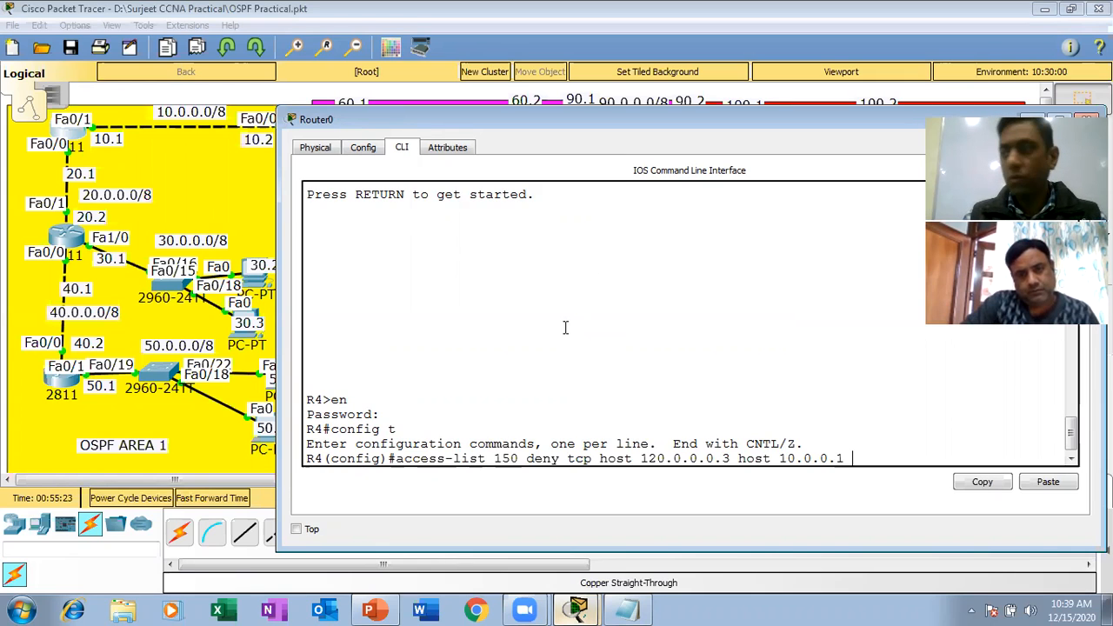
# Complete the ACL 150 entry with eq telnet and submit it.
pyautogui.write('eq ')
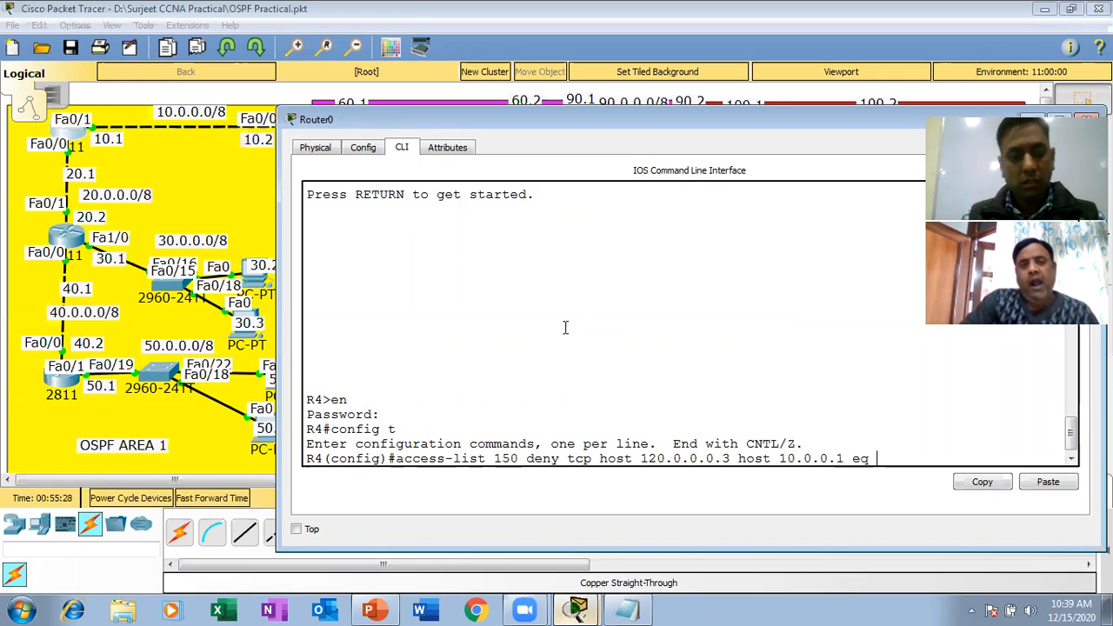
pyautogui.write('tenetl')
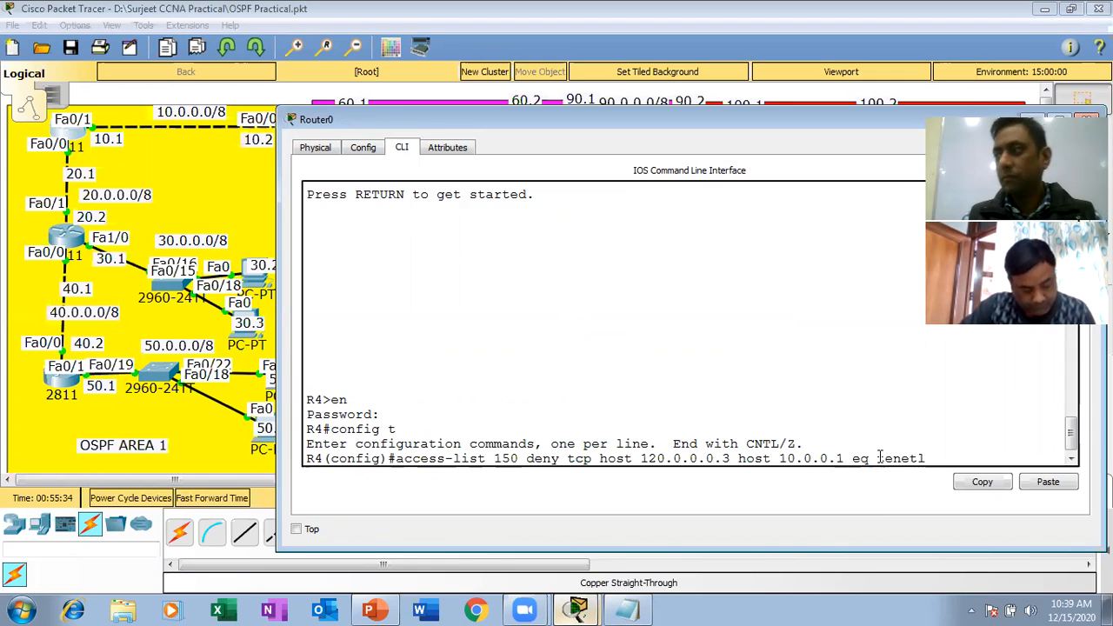
pyautogui.press('BackSpace')
pyautogui.press('BackSpace')
pyautogui.press('BackSpace')
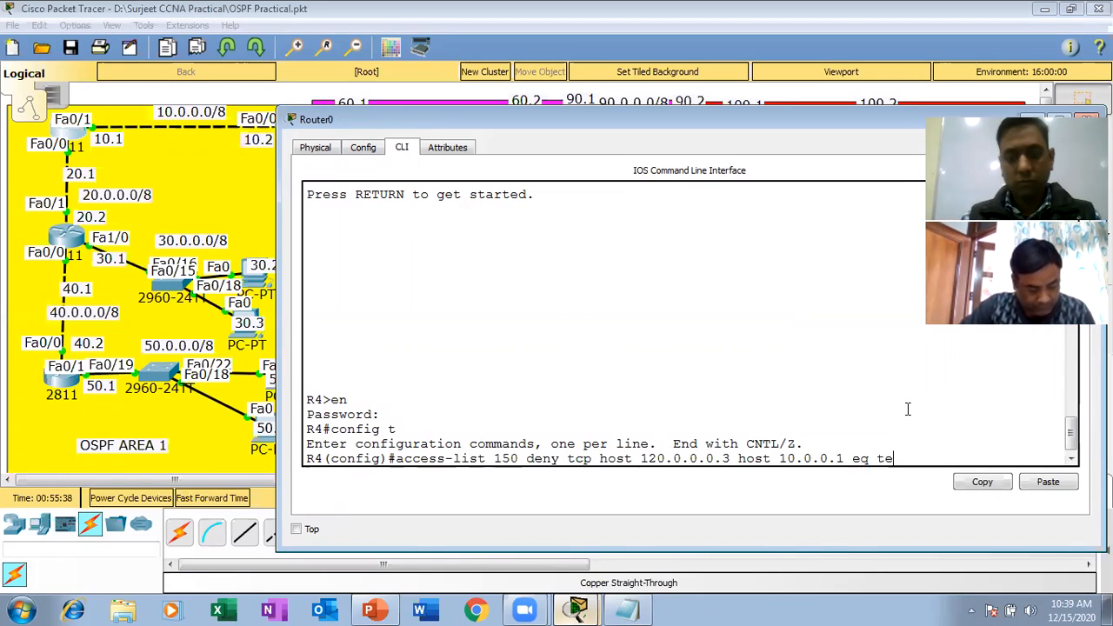
pyautogui.write('lnet')
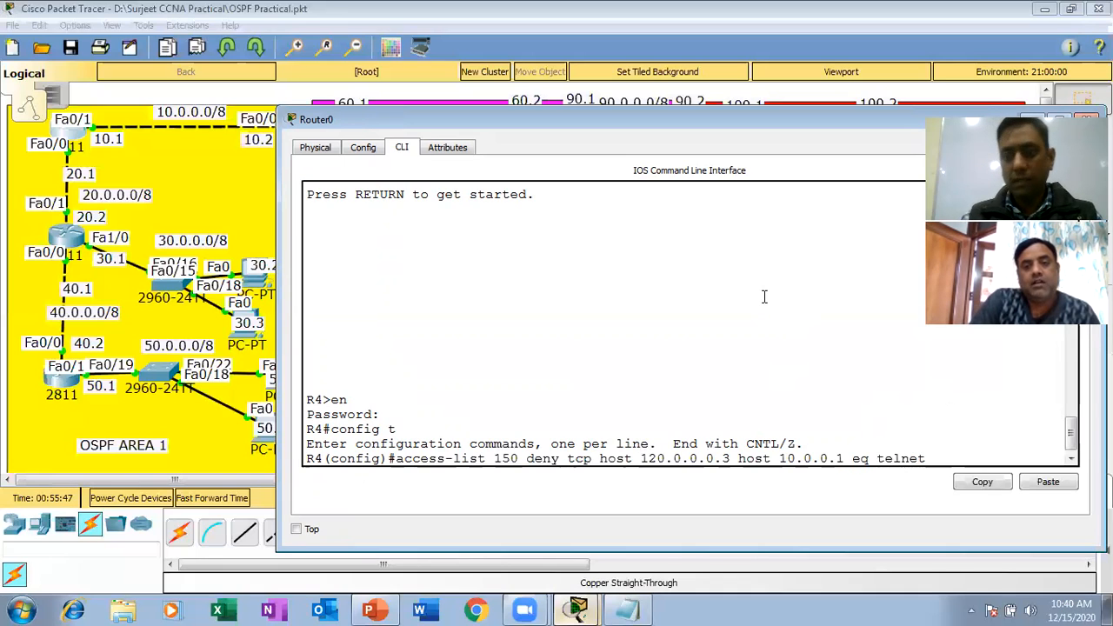
pyautogui.press('Return')
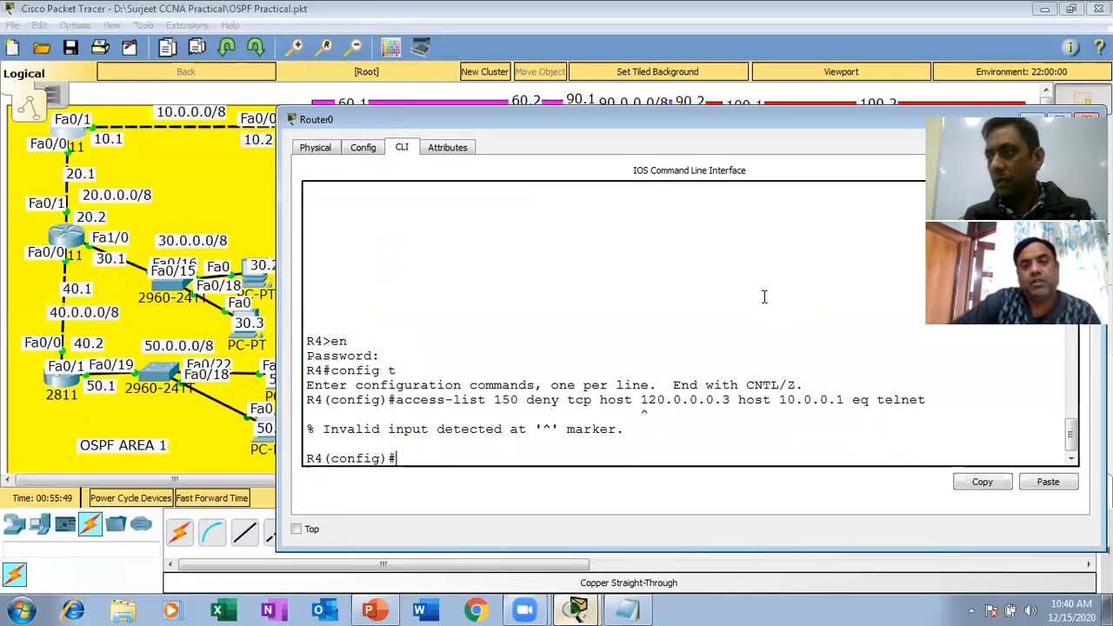
# Recall the ACL 150 deny entry, correct its source host to 120.0.0.3, and submit it.
pyautogui.press('Up')
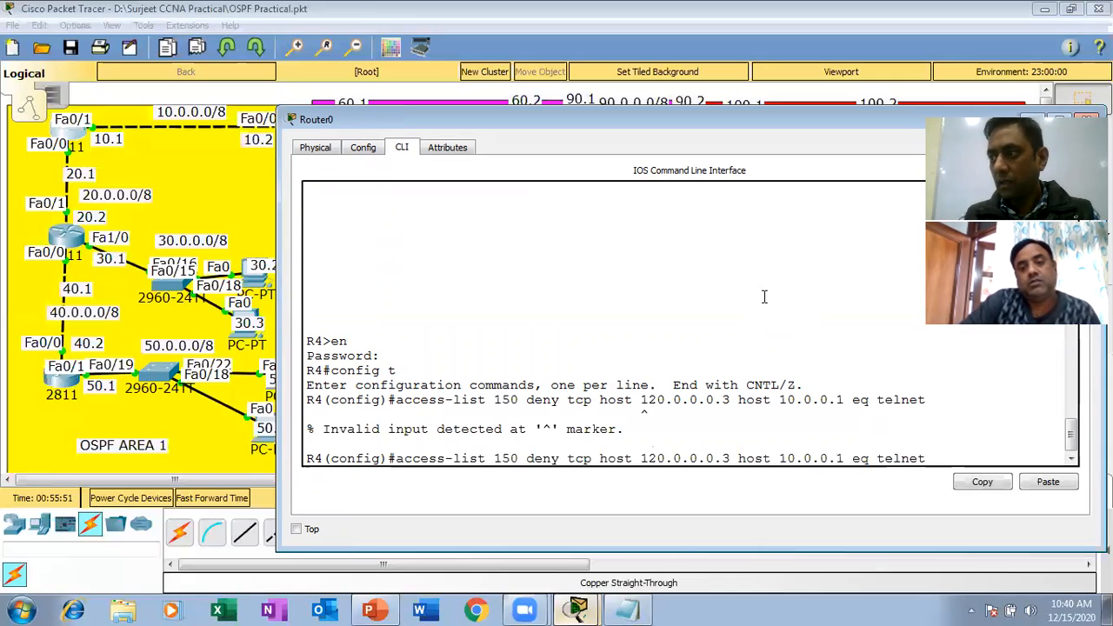
pyautogui.press('Left')
pyautogui.press('Left')
pyautogui.press('Left')
pyautogui.press('Left')
pyautogui.press('Left')
pyautogui.press('Left')
pyautogui.press('Left')
pyautogui.press('Left')
pyautogui.press('Left')
pyautogui.press('Left')
pyautogui.press('Left')
pyautogui.press('Left')
pyautogui.press('Left')
pyautogui.press('Left')
pyautogui.press('Left')
pyautogui.press('Left')
pyautogui.press('Left')
pyautogui.press('Left')
pyautogui.press('Left')
pyautogui.press('Left')
pyautogui.press('Left')
pyautogui.press('Left')
pyautogui.press('Left')
pyautogui.press('Left')
pyautogui.press('Left')
pyautogui.press('Left')
pyautogui.press('Left')
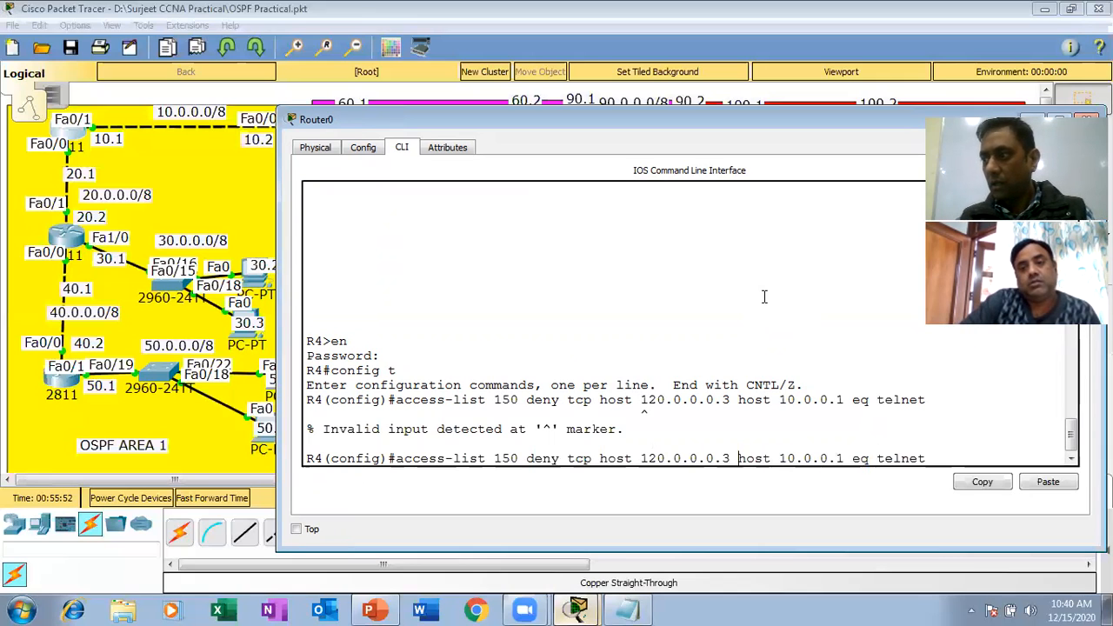
pyautogui.press('BackSpace')
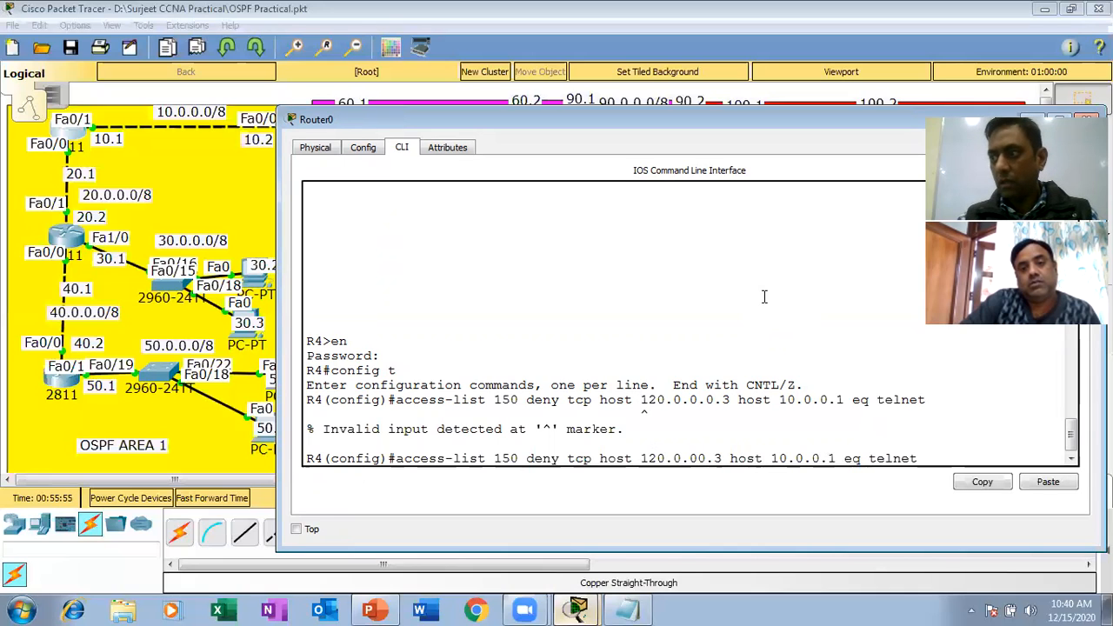
pyautogui.press('BackSpace')
pyautogui.press('Return')
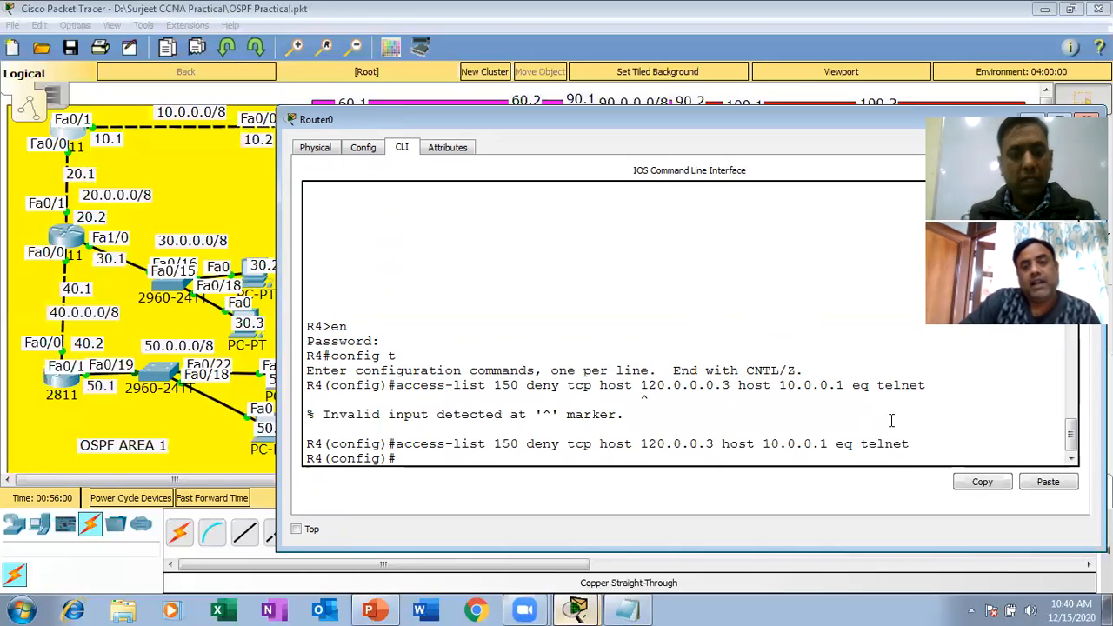
# Add a permit ip any any entry to access list 150 on R4.
pyautogui.write('access')
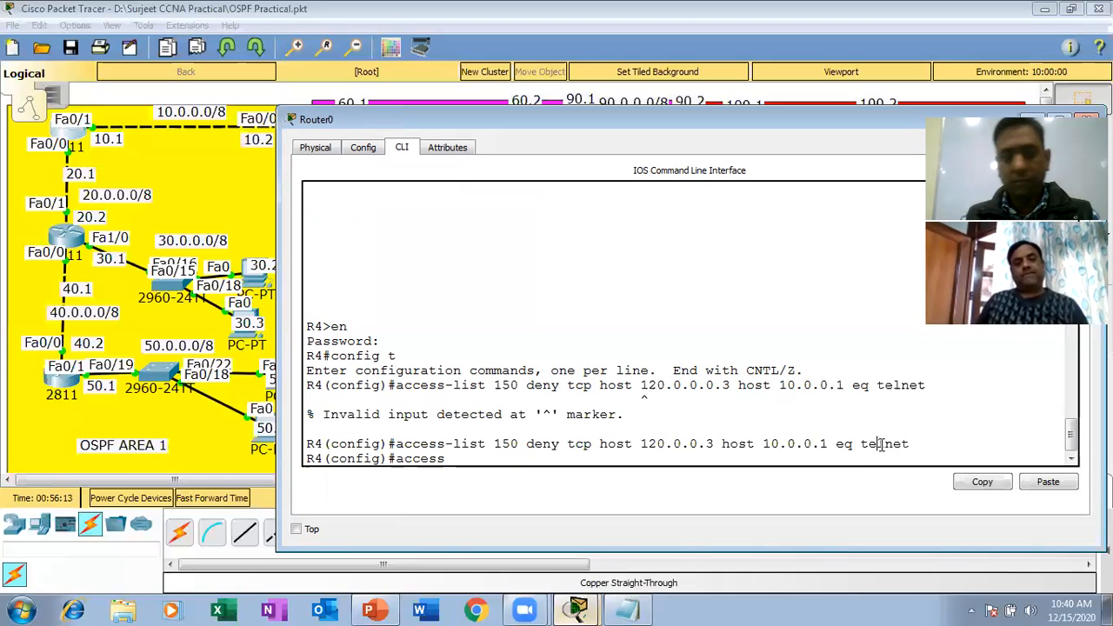
pyautogui.write('-')
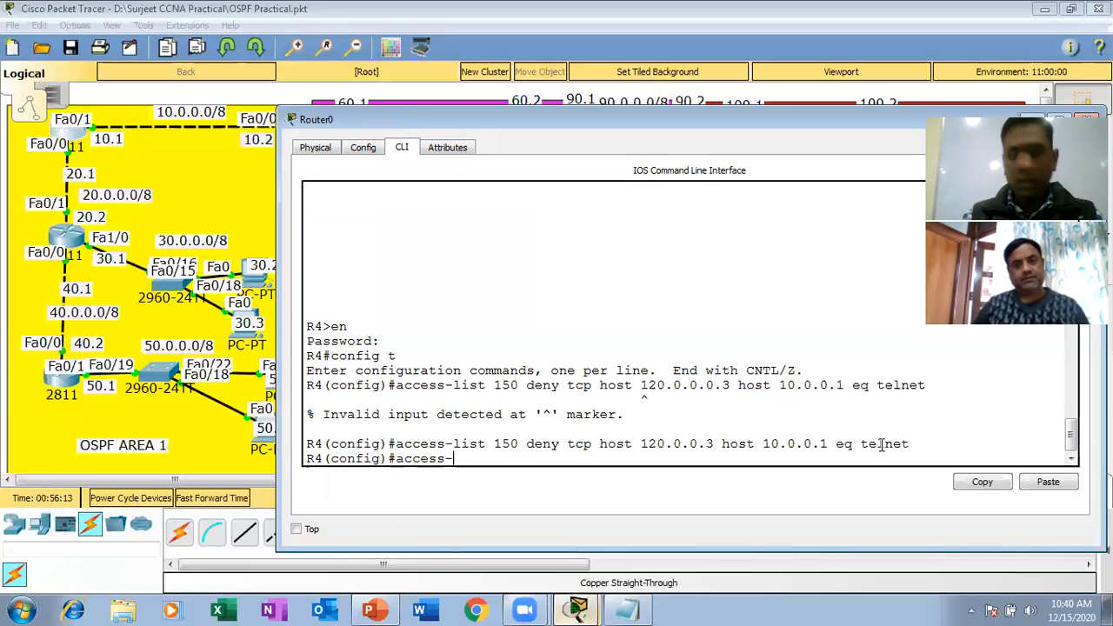
pyautogui.write('l')
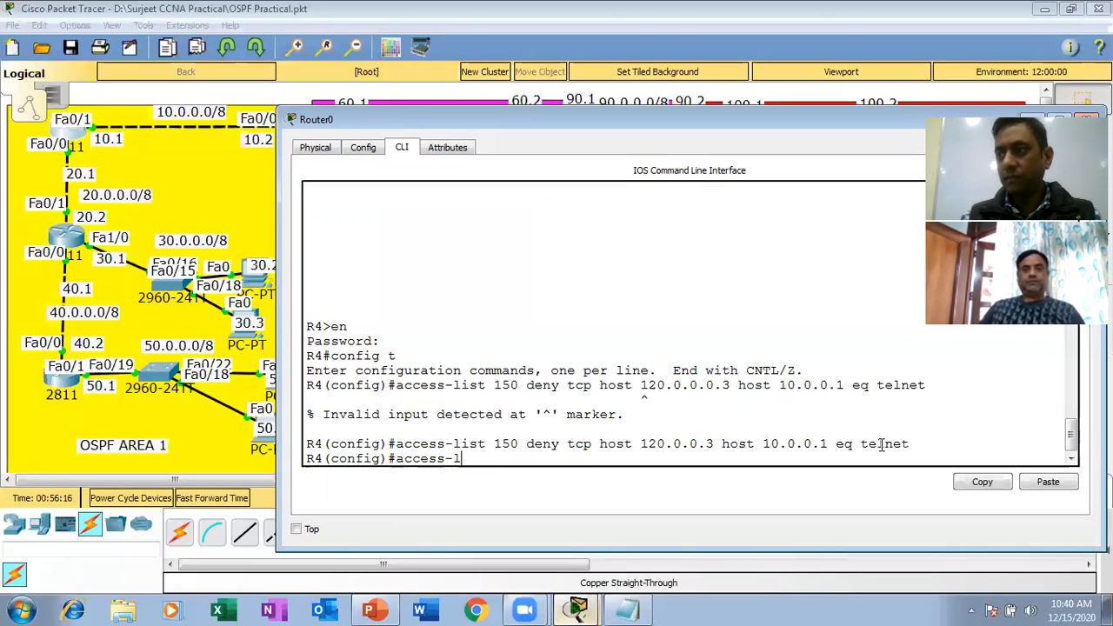
pyautogui.write('is')
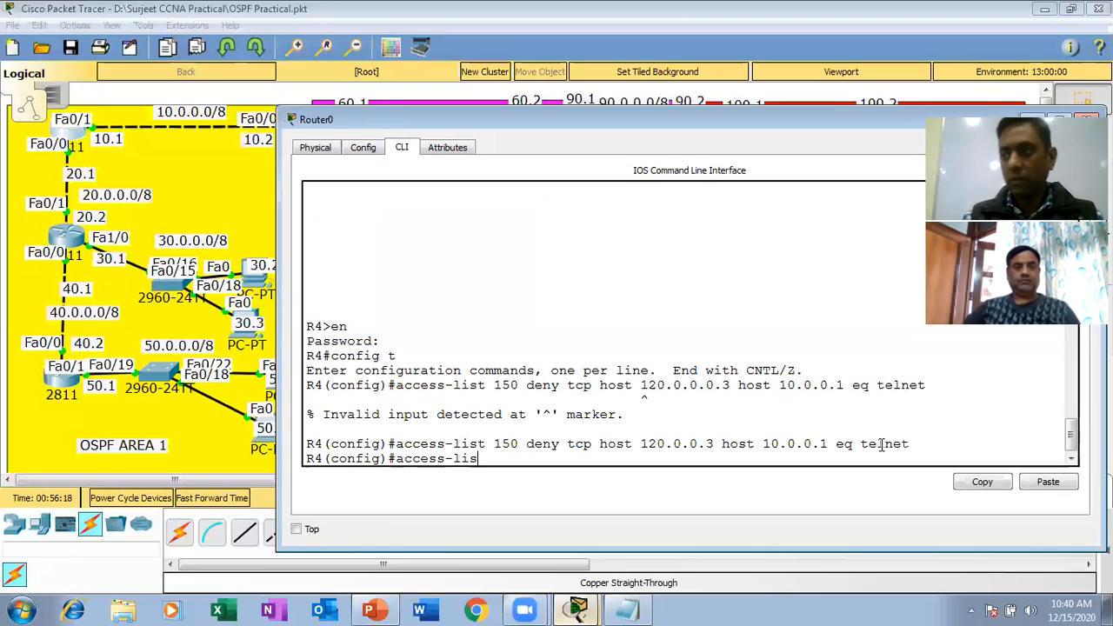
pyautogui.write('t 150 ')
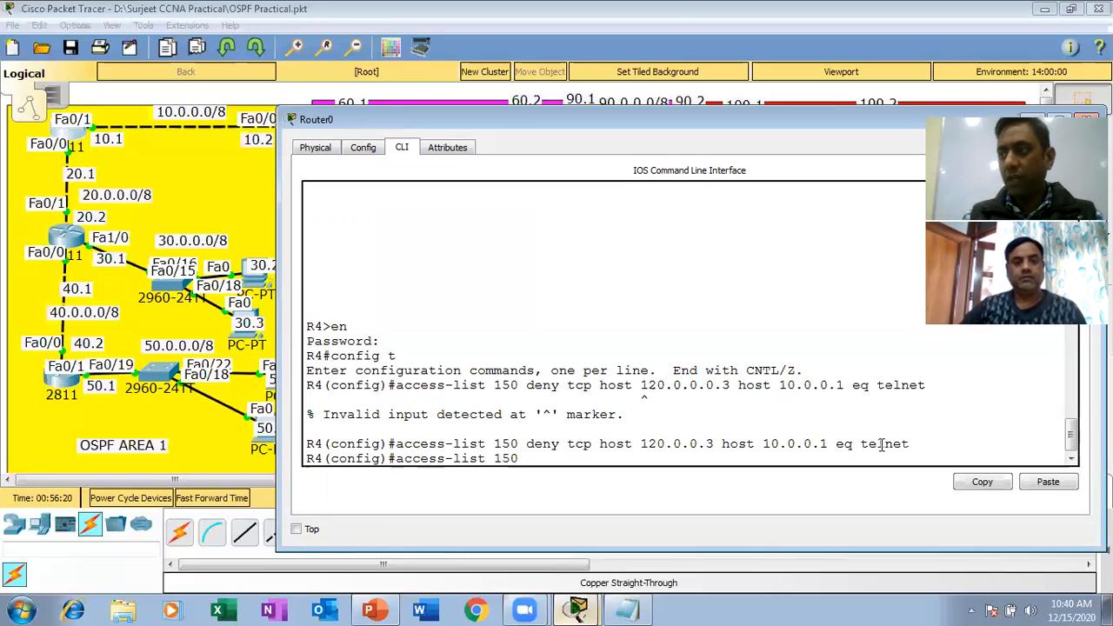
pyautogui.write('p')
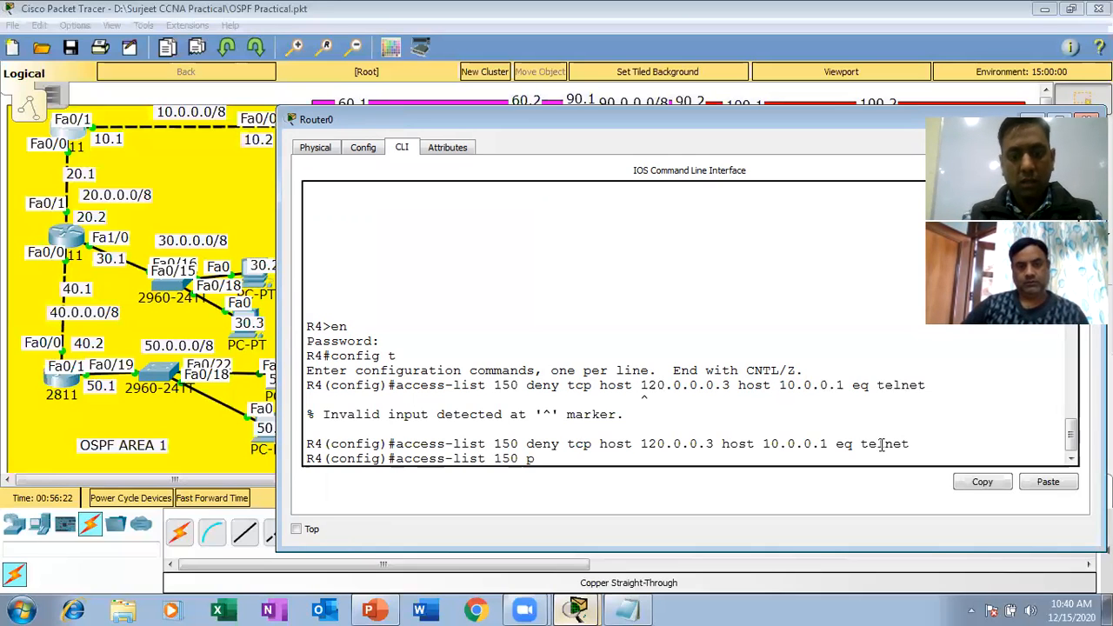
pyautogui.write('ermit ')
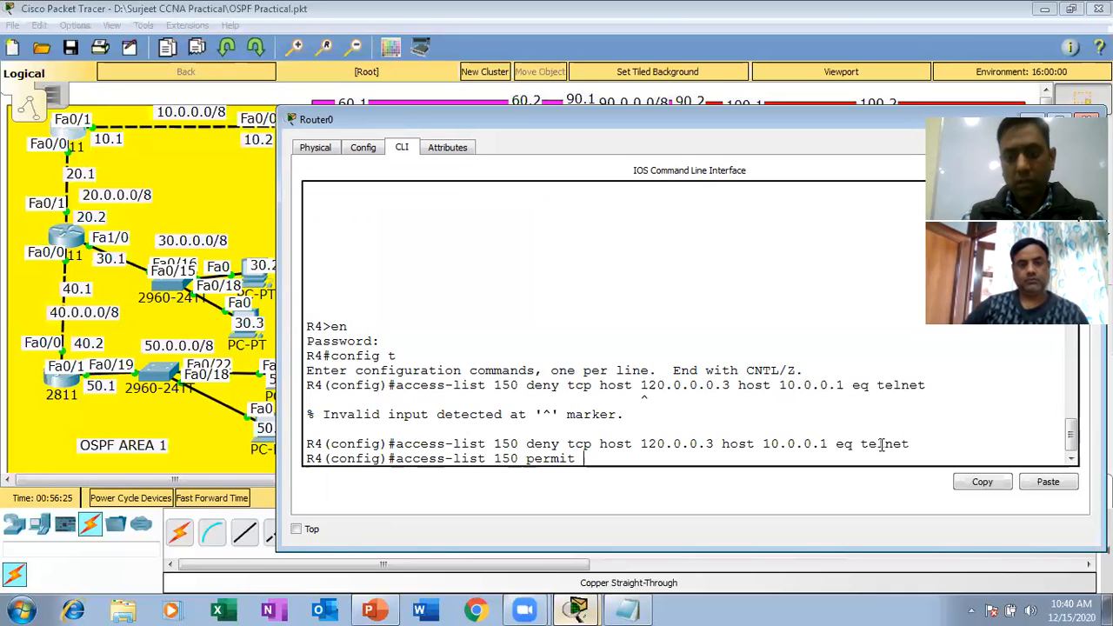
pyautogui.write('ip any any')
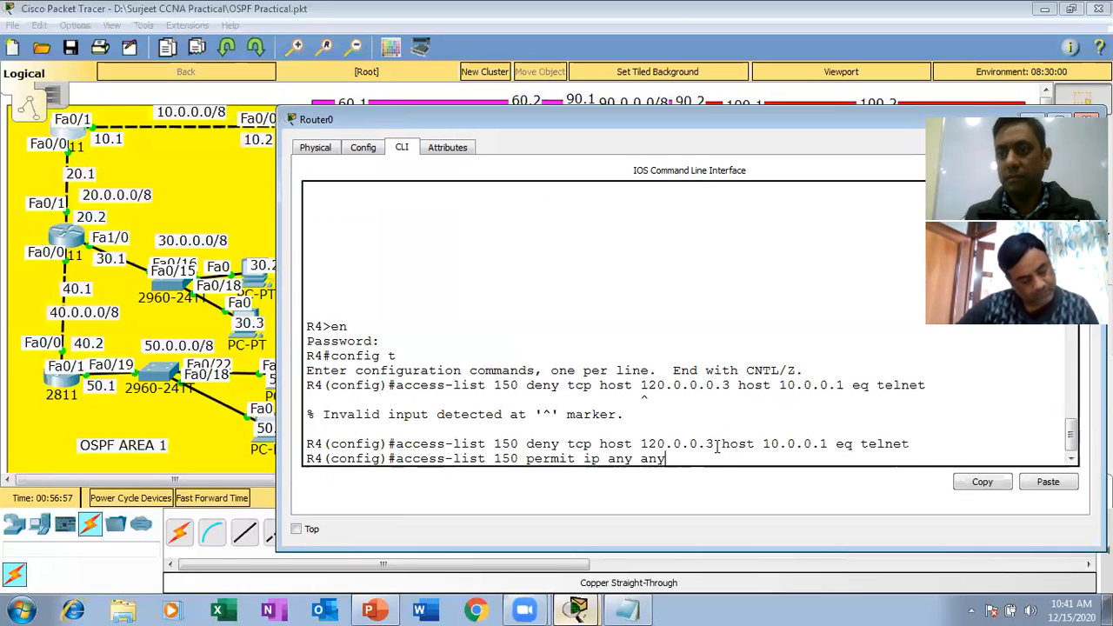
pyautogui.press('Return')
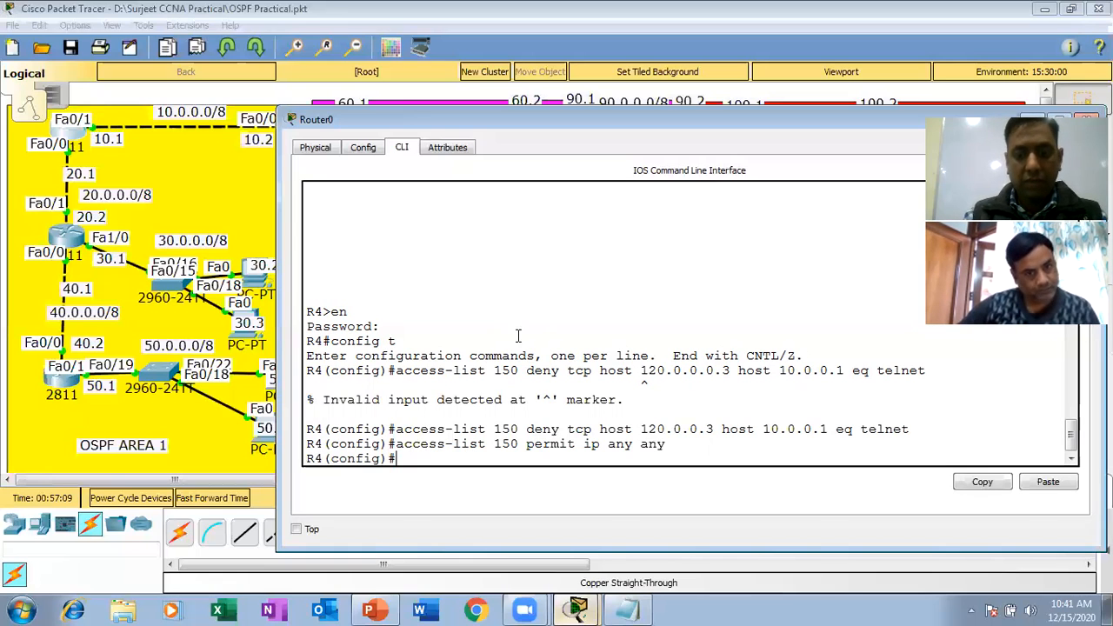
# Apply access list 150 to R4's interface fa0/1 in the inbound direction.
pyautogui.write('int fa0/1')
pyautogui.press('Return')
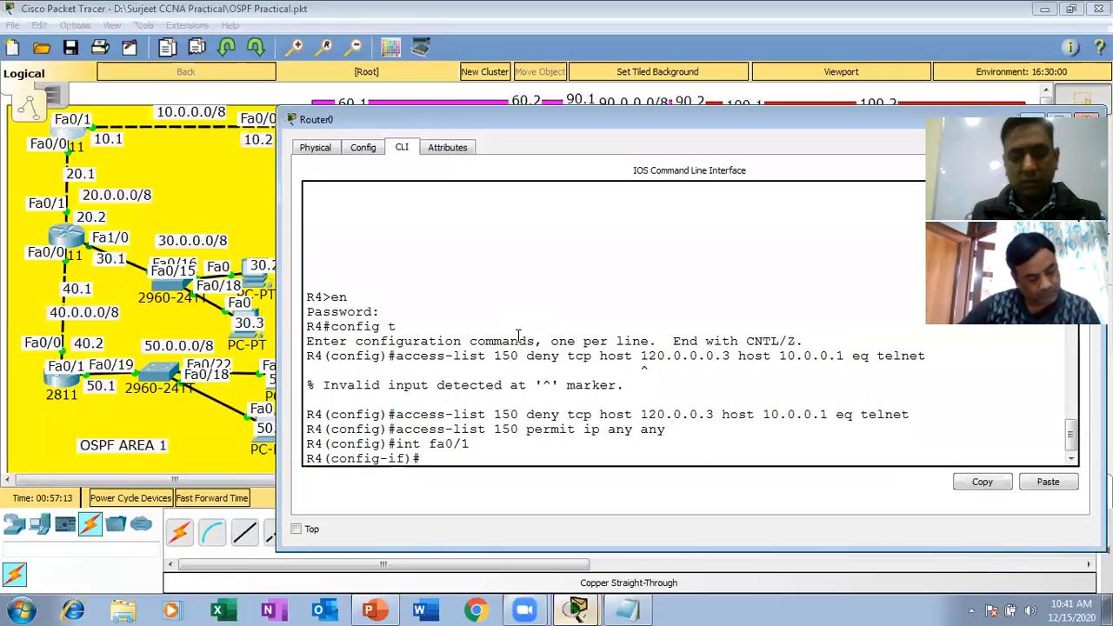
pyautogui.write('ip acce')
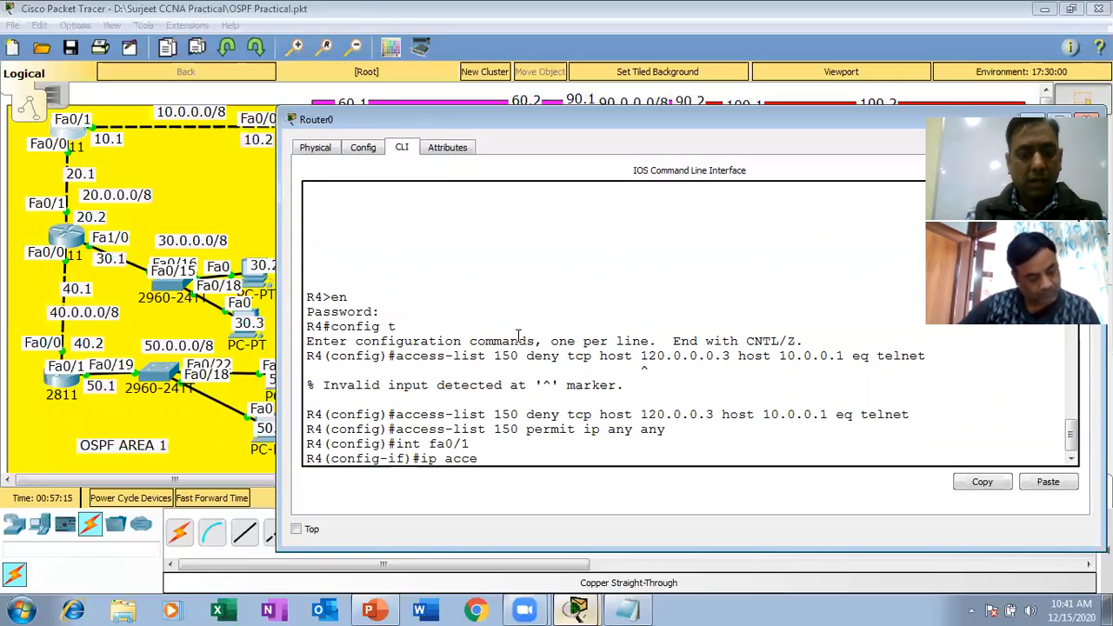
pyautogui.write('ss-group ')
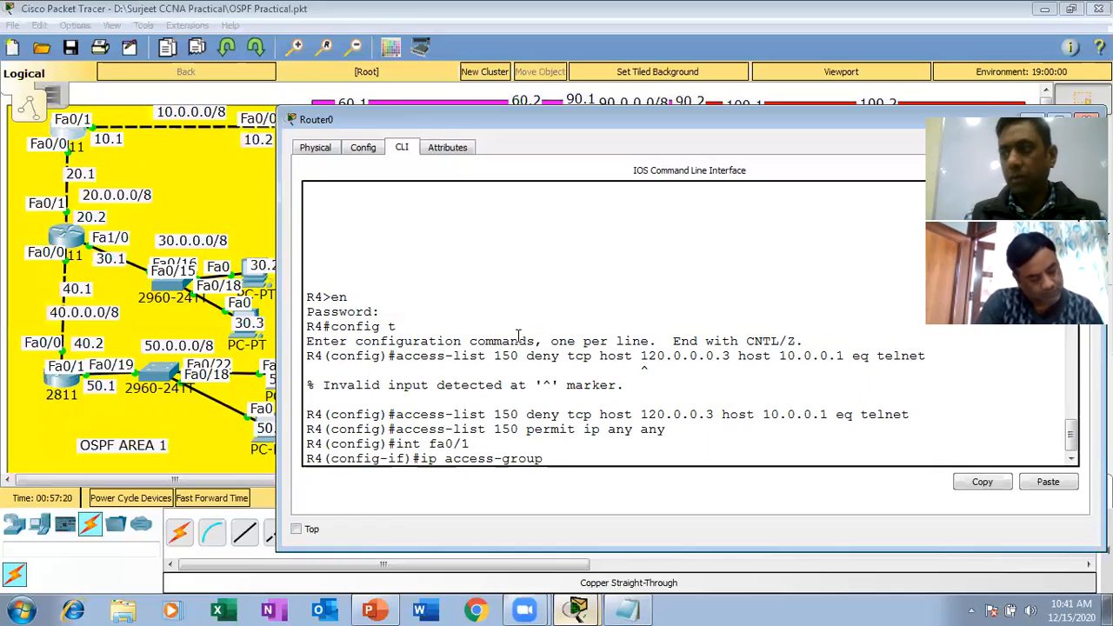
pyautogui.write('150 in')
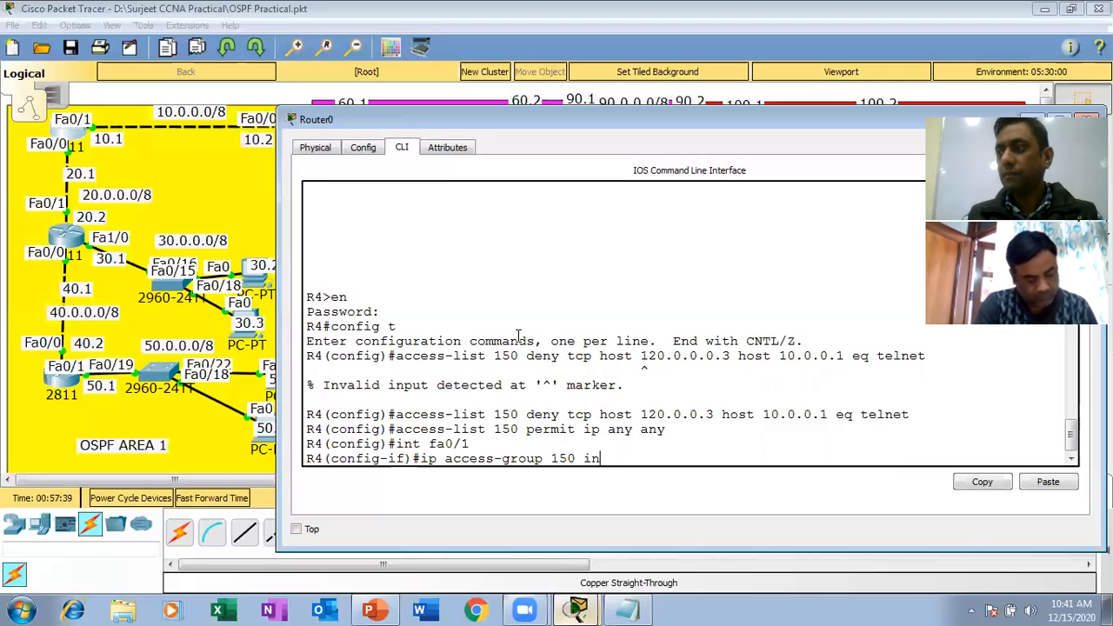
pyautogui.press('Return')
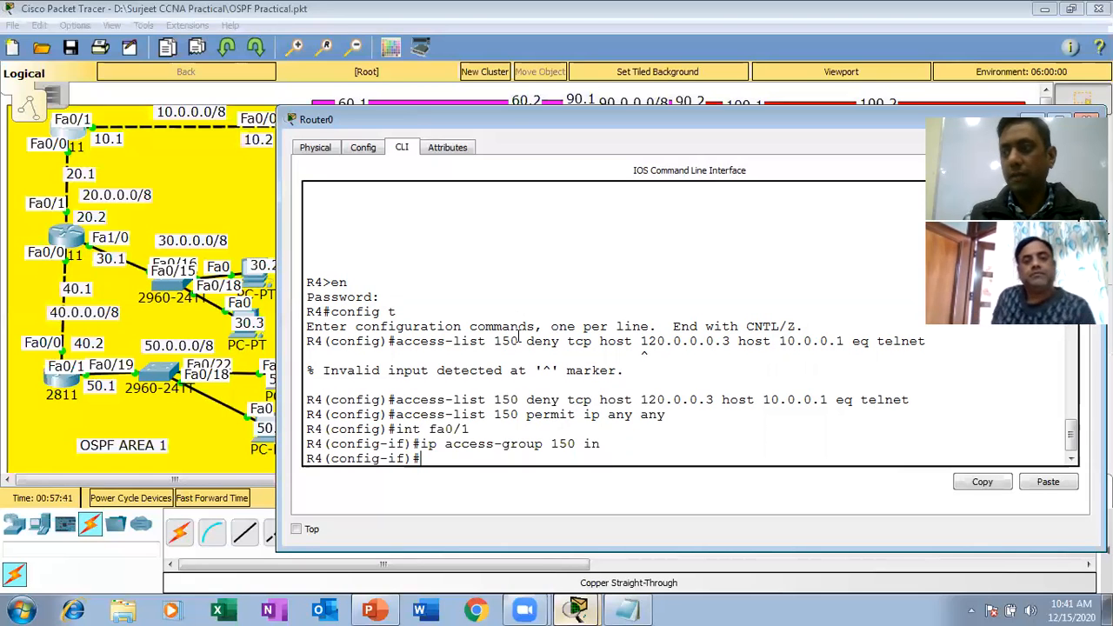
# Leave R4's configuration mode, save the configuration with wr, and close the router window.
pyautogui.hotkey('ctrl', 'z')
pyautogui.press('Return')
pyautogui.press('Return')
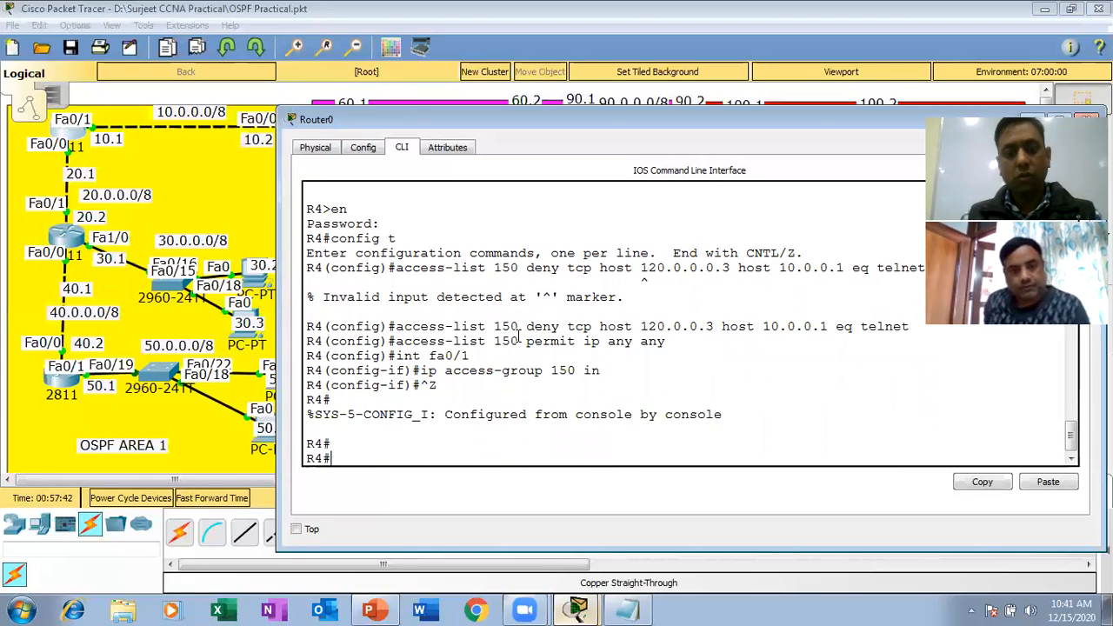
pyautogui.write('wr')
pyautogui.press('Return')
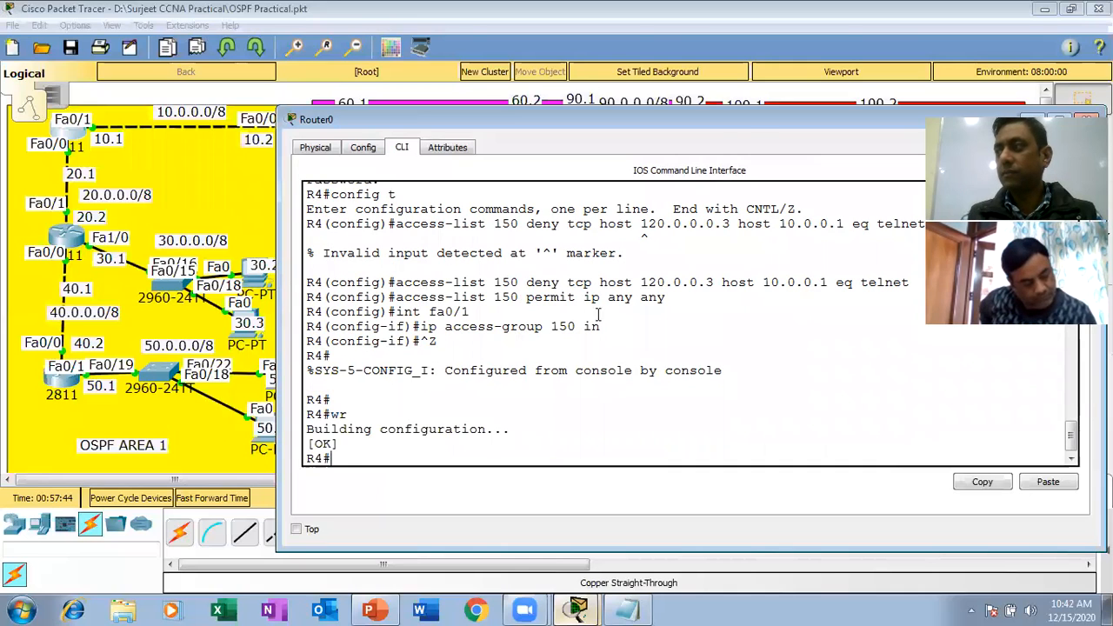
pyautogui.moveTo(746, 130); pyautogui.dragTo(459, 143)
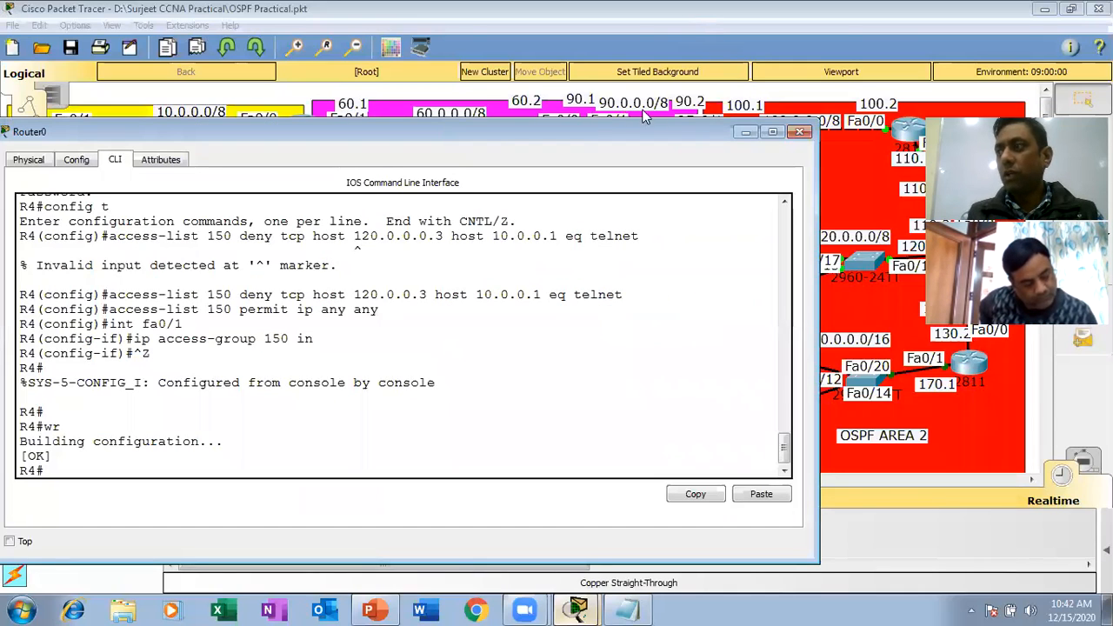
pyautogui.click(800, 132)
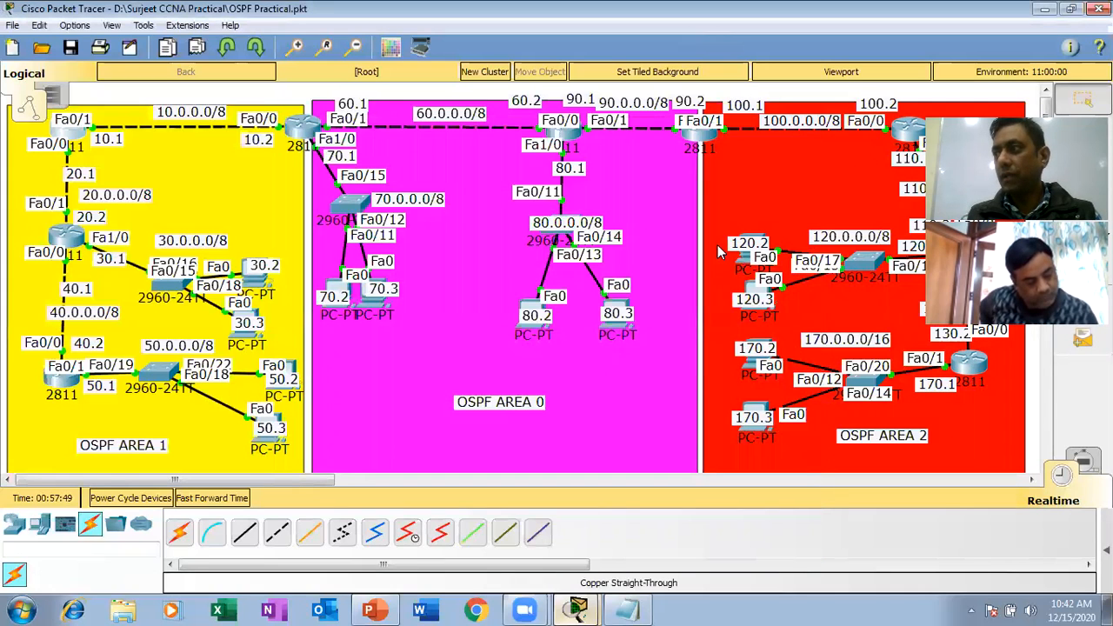
# Open the command prompt on the 120.0.0.3 PC and bring up a fresh prompt line at its end.
pyautogui.click(753, 285)
pyautogui.click(683, 226)
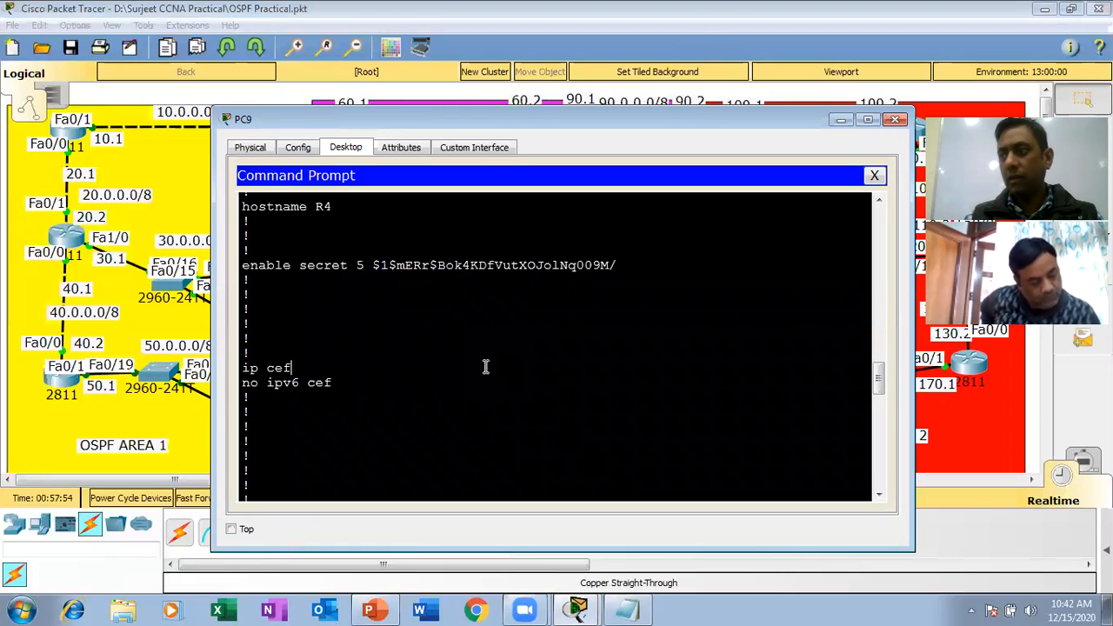
pyautogui.moveTo(879, 372); pyautogui.dragTo(882, 474)
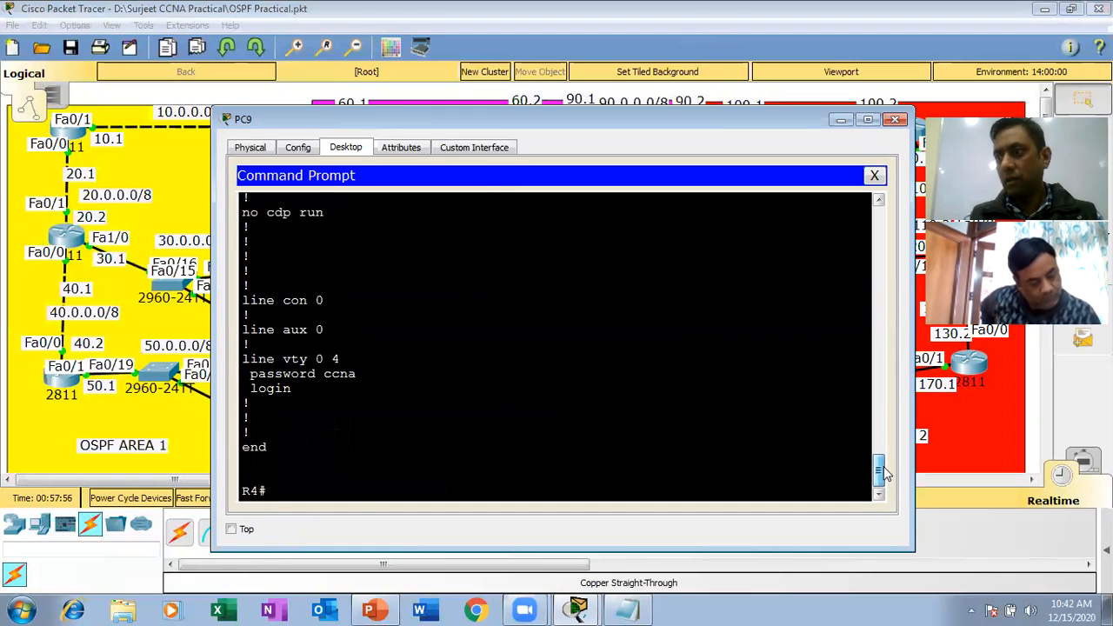
pyautogui.click(443, 481)
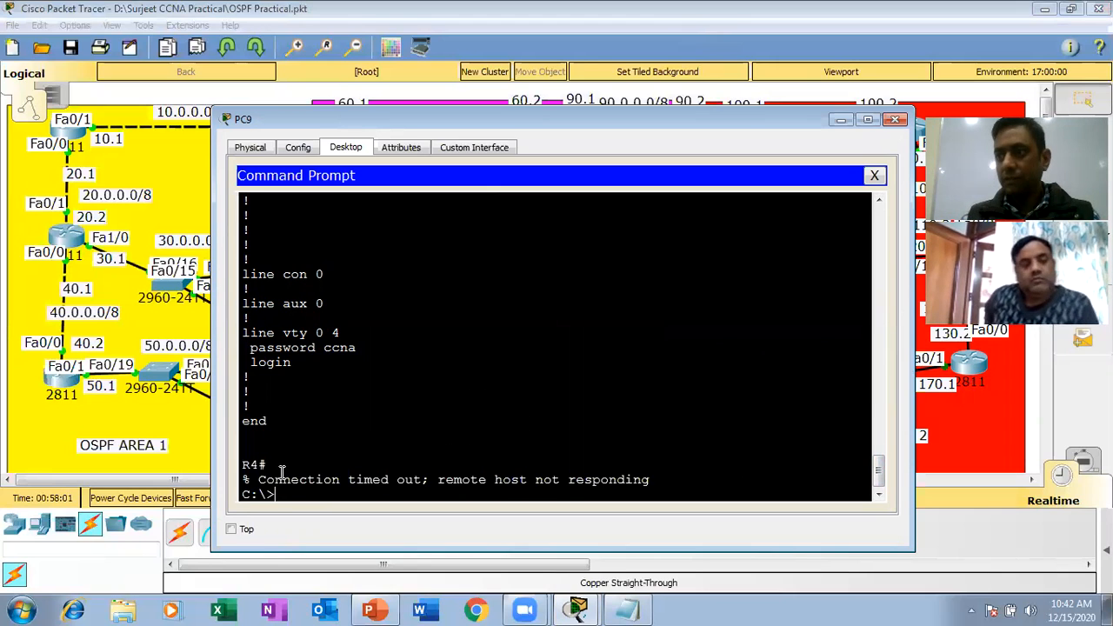
pyautogui.press('Return')
pyautogui.press('Return')
pyautogui.press('Return')
# Test Telnet to 10.0.0.1 from the 120.0.0.3 PC, then close its window.
pyautogui.write('te')
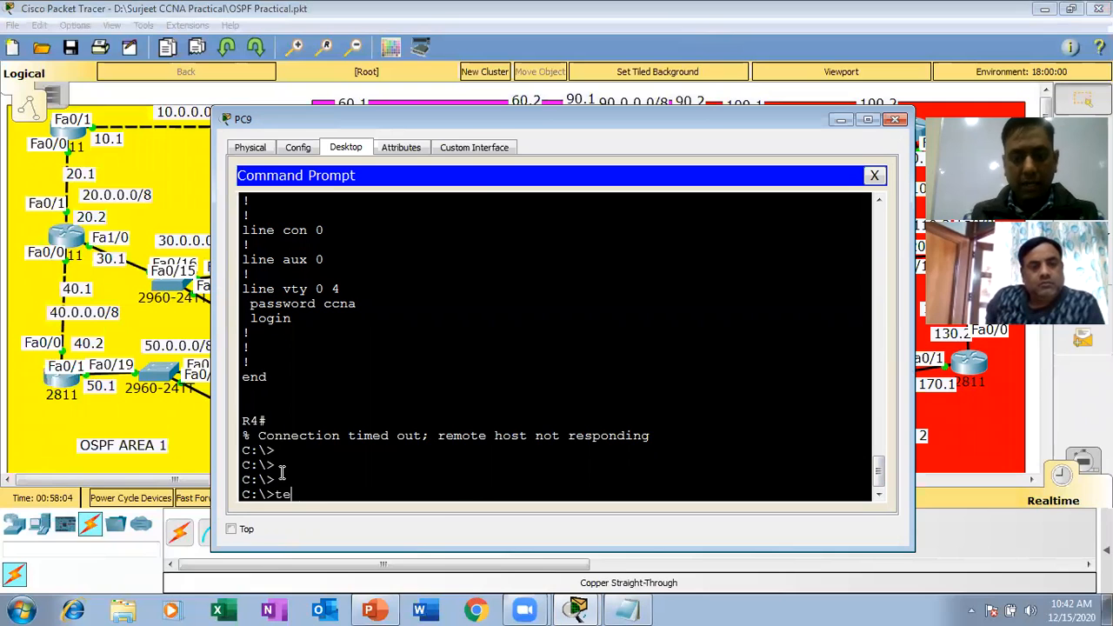
pyautogui.write('lnet 10.00')
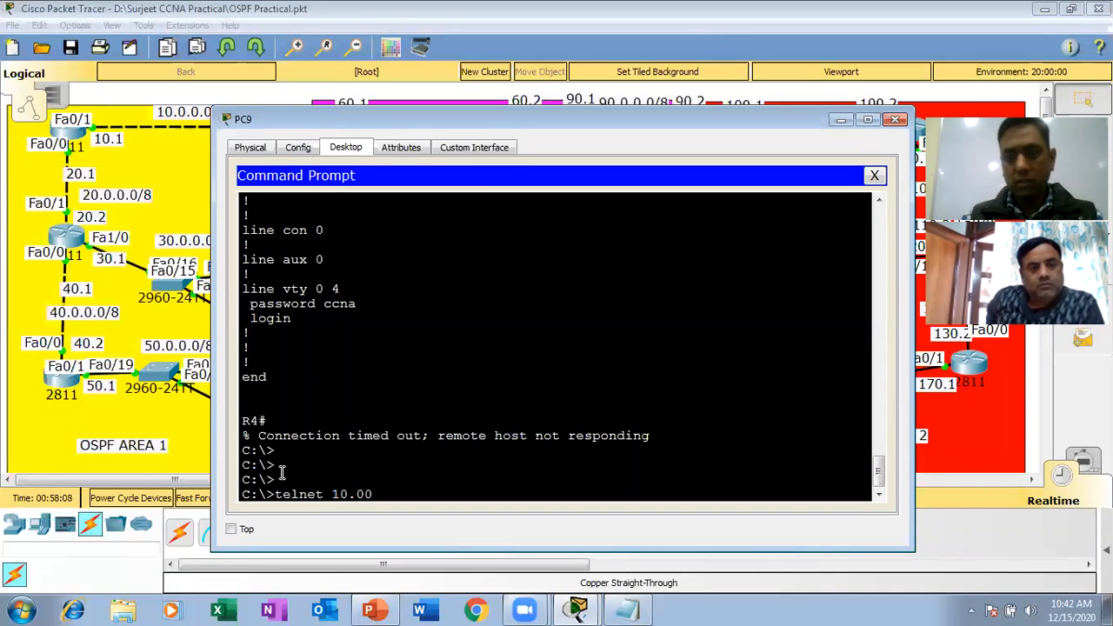
pyautogui.press('BackSpace')
pyautogui.write('0.')
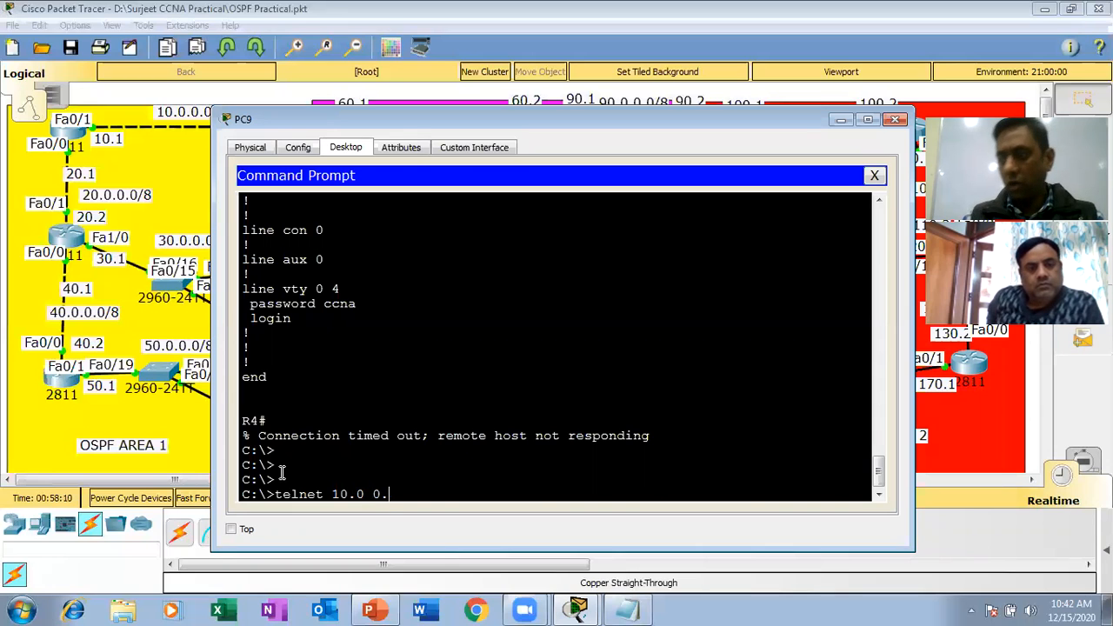
pyautogui.write('1')
pyautogui.press('Return')
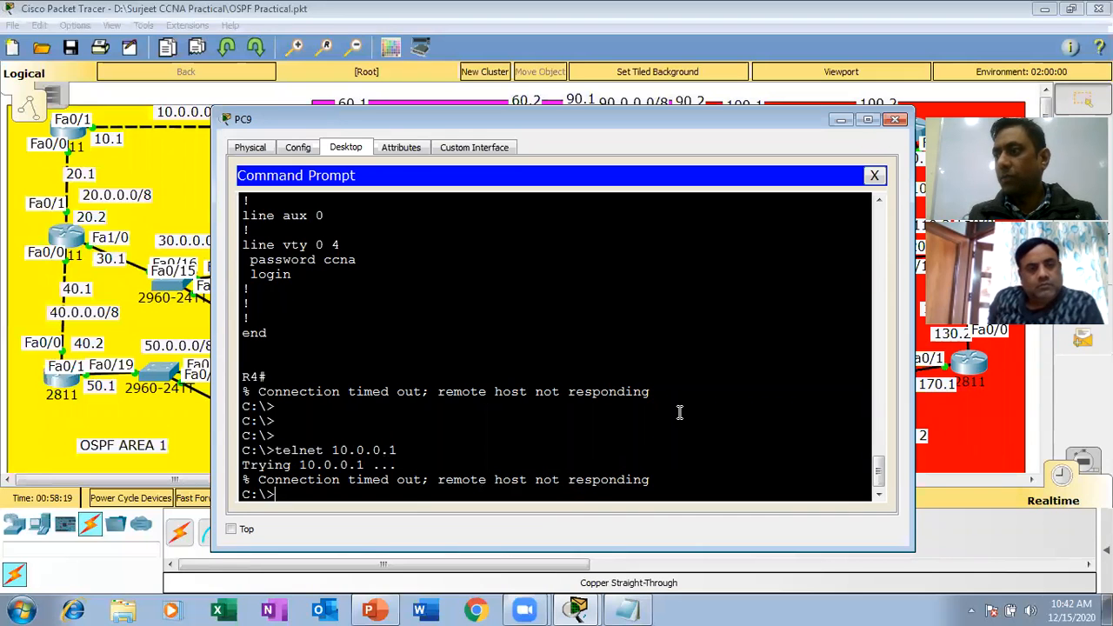
pyautogui.click(896, 119)
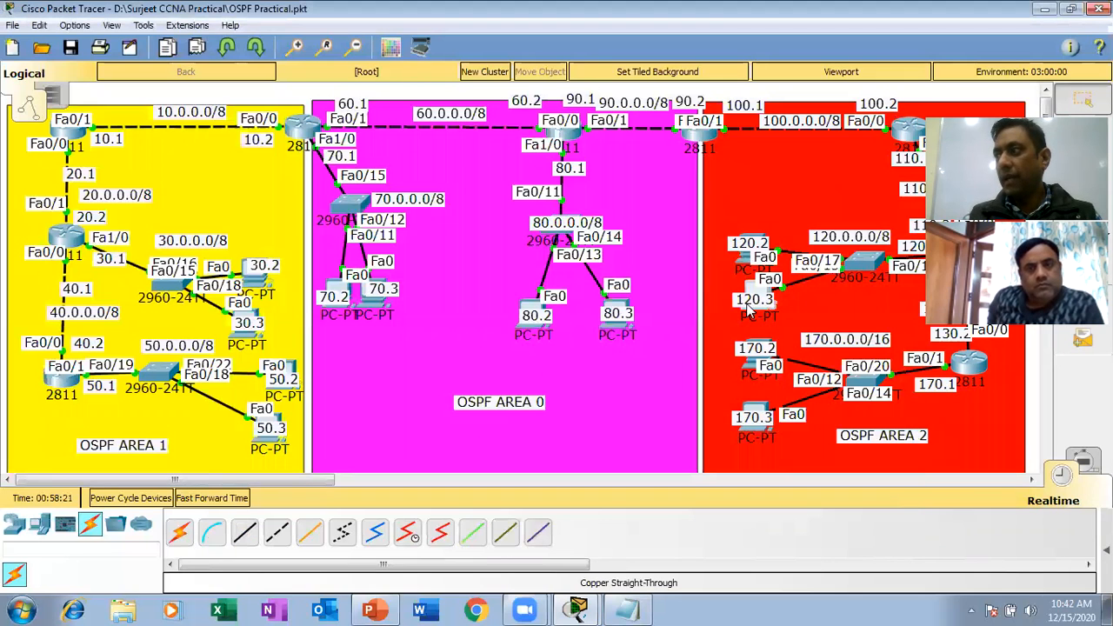
# Open the command prompt on the 120.0.0.2 PC and try to leave its R4 Telnet session with "exuit".
pyautogui.click(748, 286)
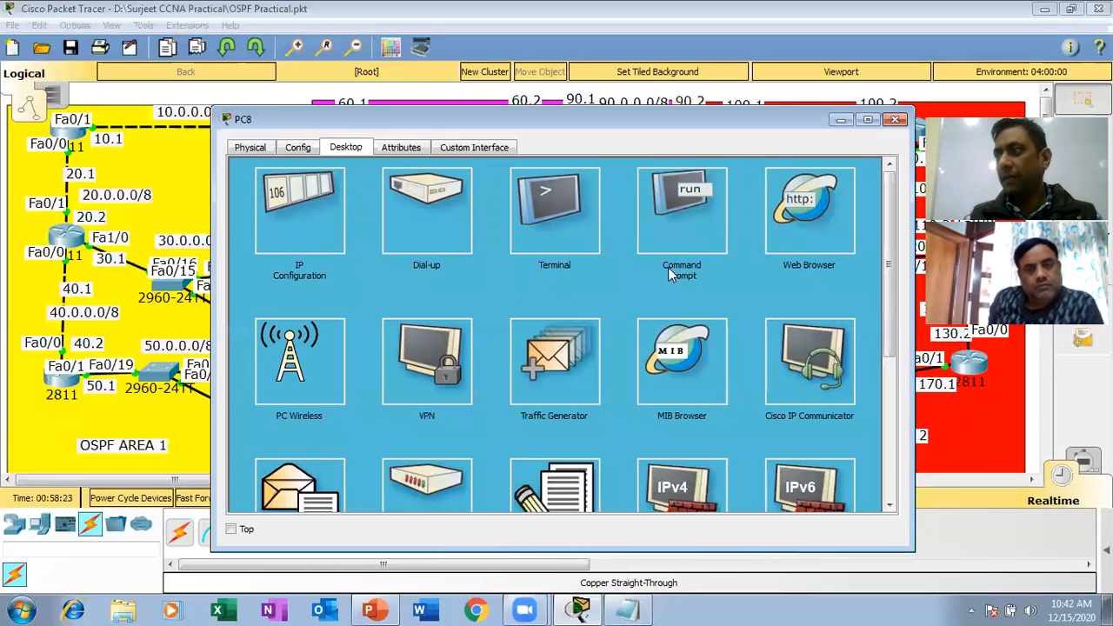
pyautogui.click(672, 227)
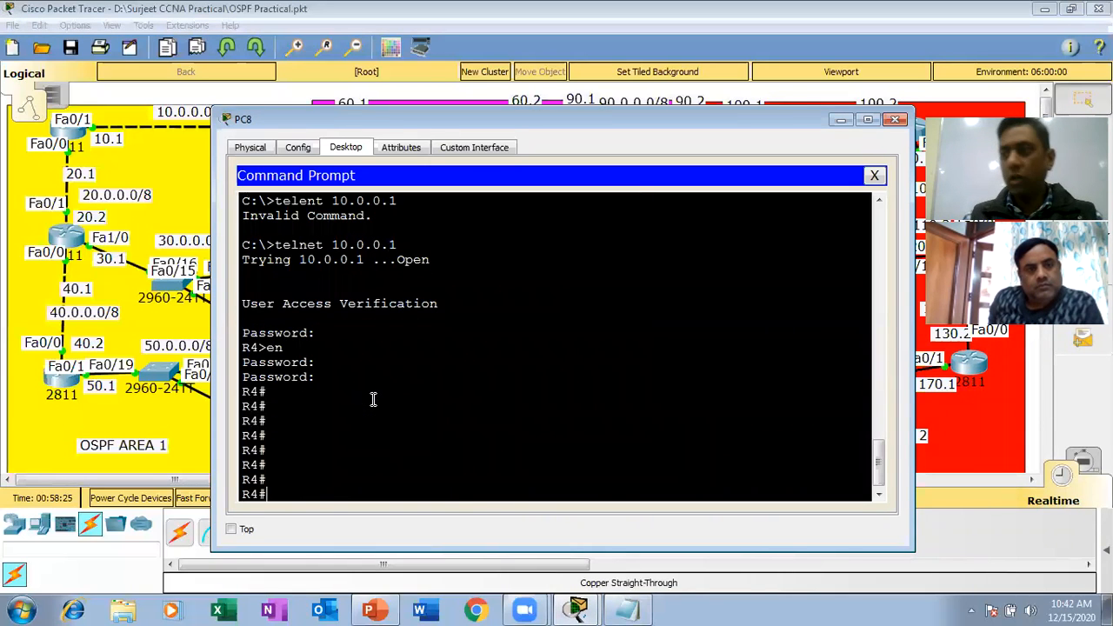
pyautogui.press('Return')
pyautogui.press('Return')
pyautogui.press('Return')
pyautogui.press('Return')
pyautogui.press('Return')
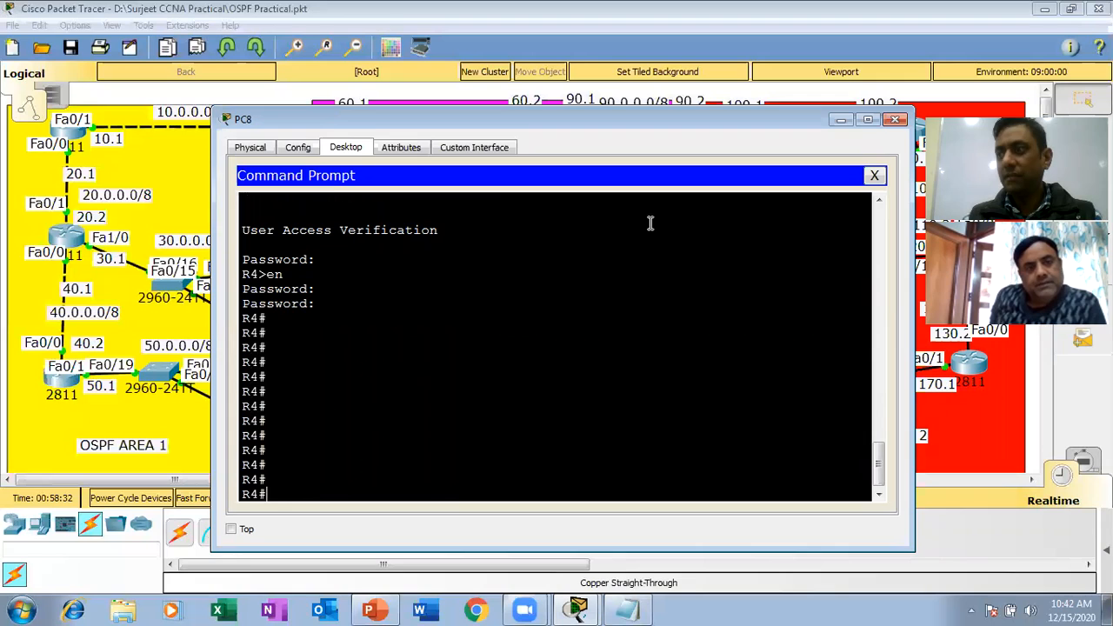
pyautogui.write('ex')
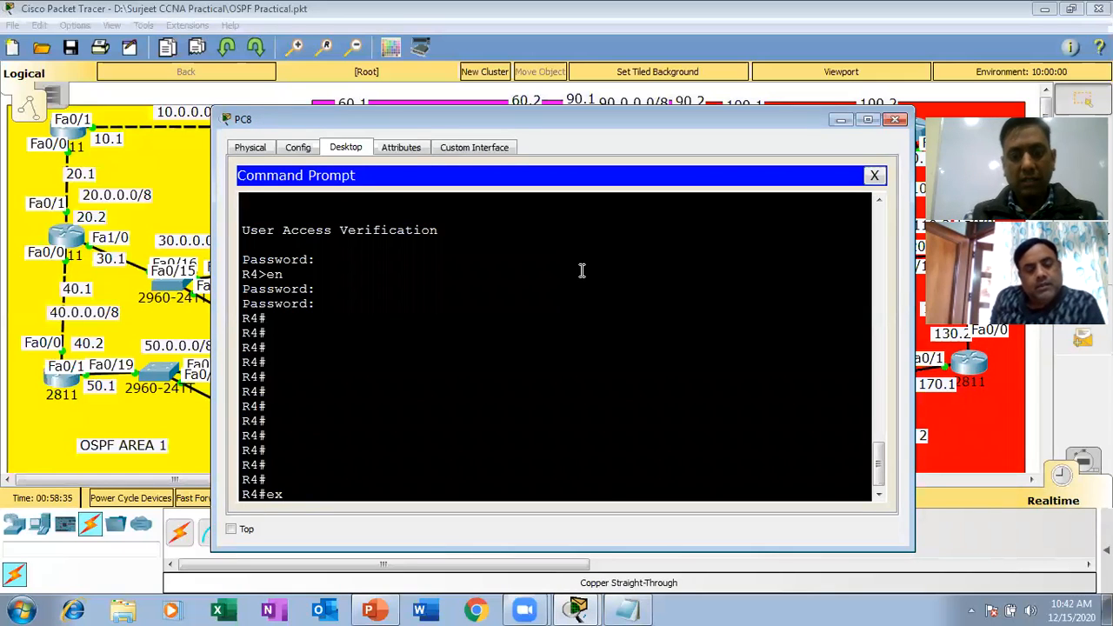
pyautogui.write('uit')
pyautogui.press('Return')
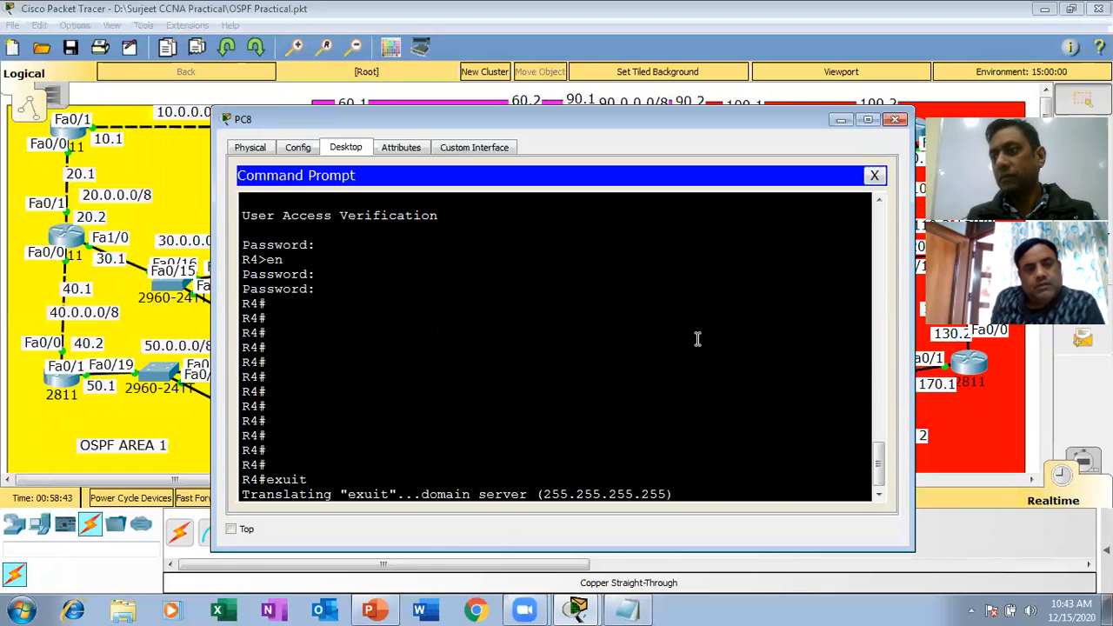
# Close and reopen the 120.0.0.2 PC's command prompt and go to the end of its output.
pyautogui.click(874, 176)
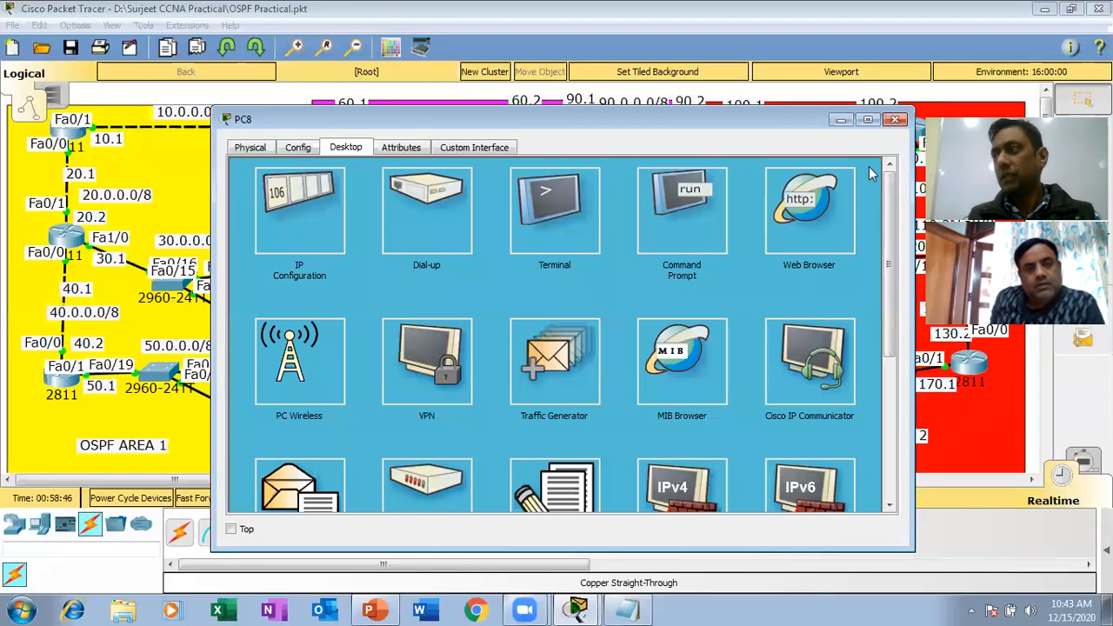
pyautogui.click(896, 122)
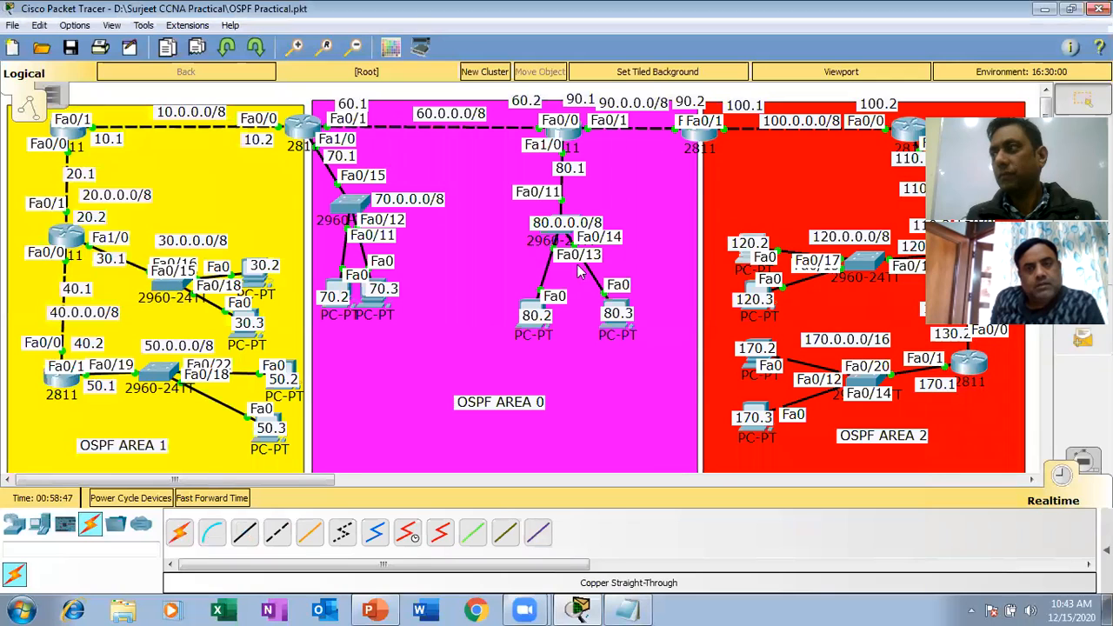
pyautogui.click(739, 267)
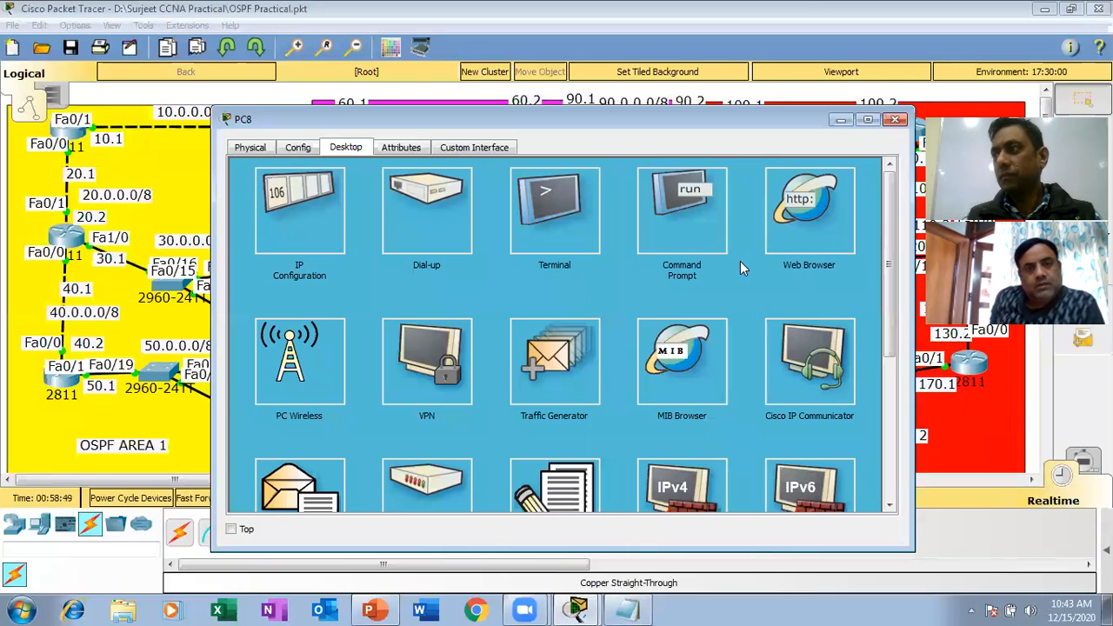
pyautogui.click(677, 235)
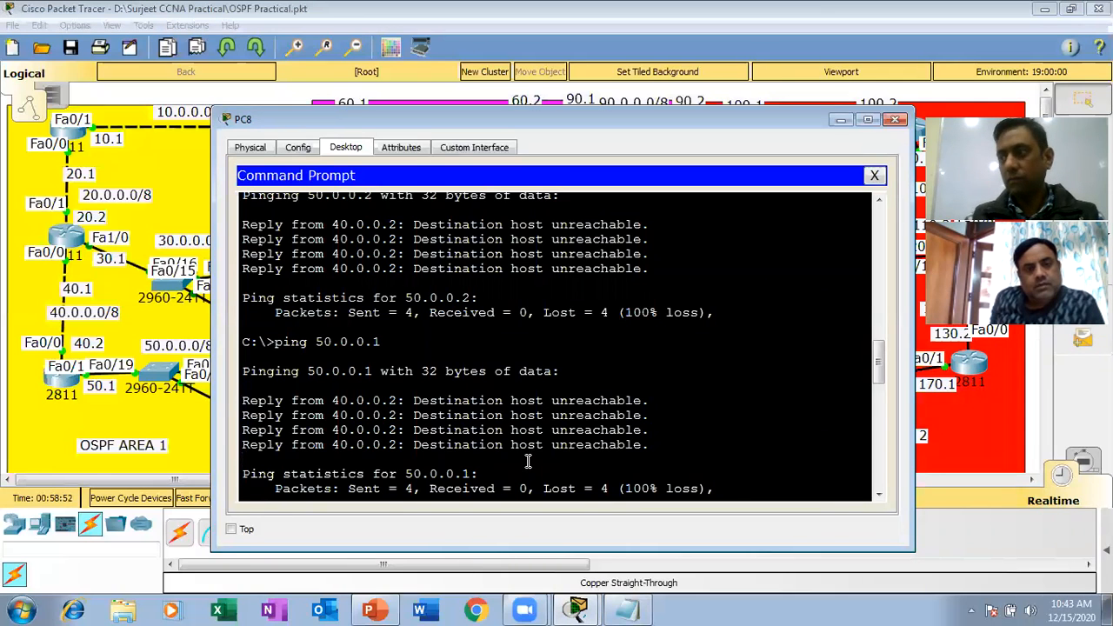
pyautogui.moveTo(878, 375); pyautogui.dragTo(877, 494)
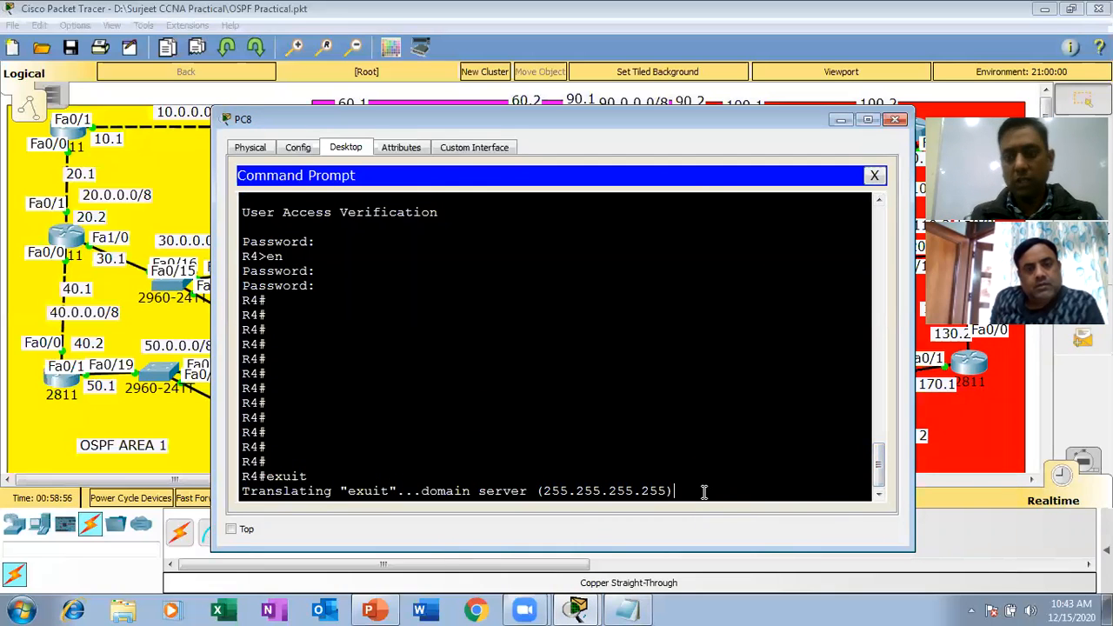